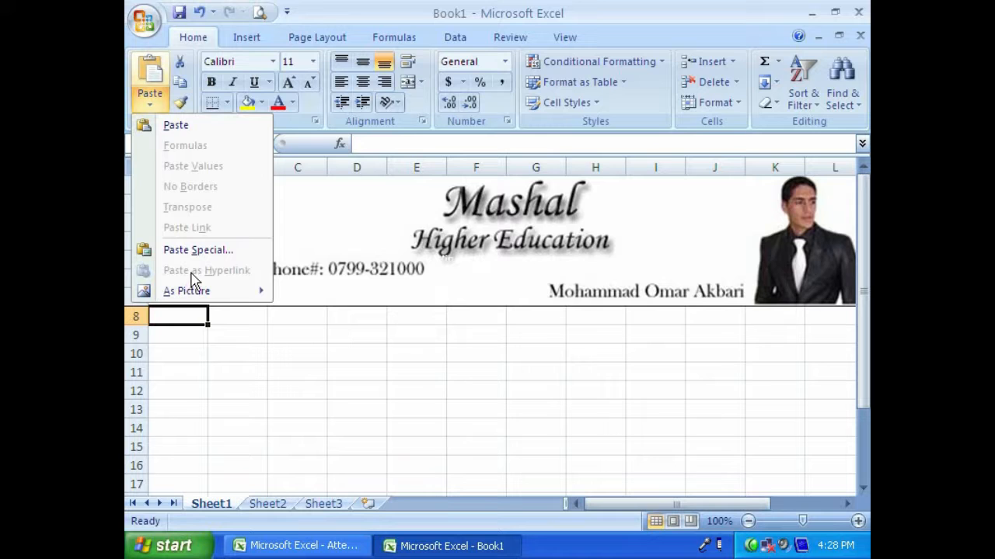
- Save the workbook to the Desktop under the name "My file"
click(199, 333)
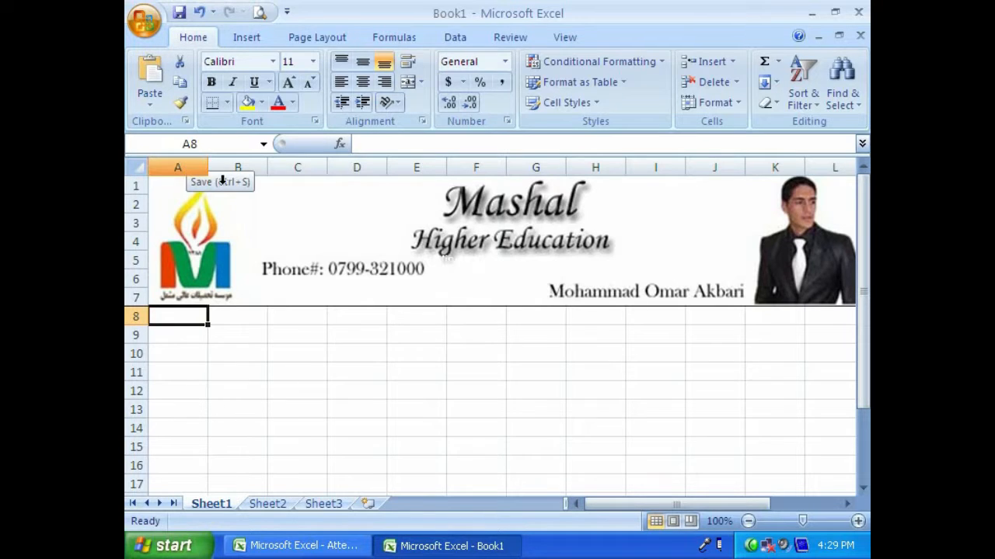
key(ctrl+s)
click(183, 126)
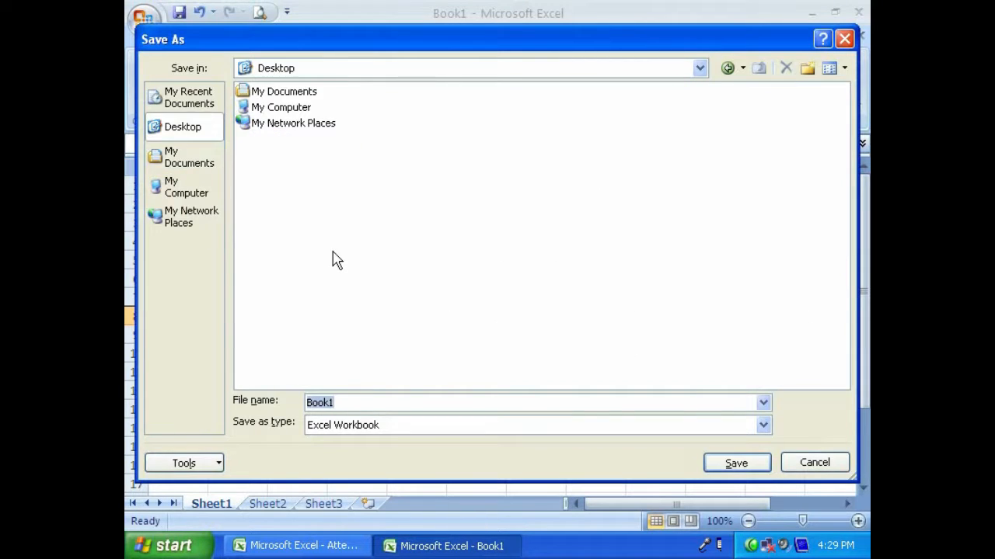
text(My file)
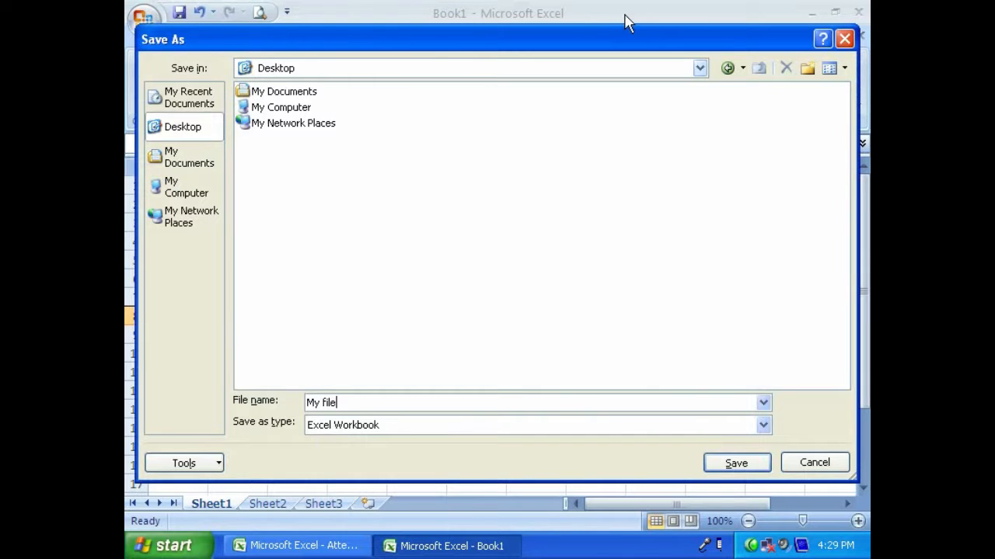
click(736, 464)
- Enter "Next" in cell A8 of Sheet1, directly below the header banner
click(205, 349)
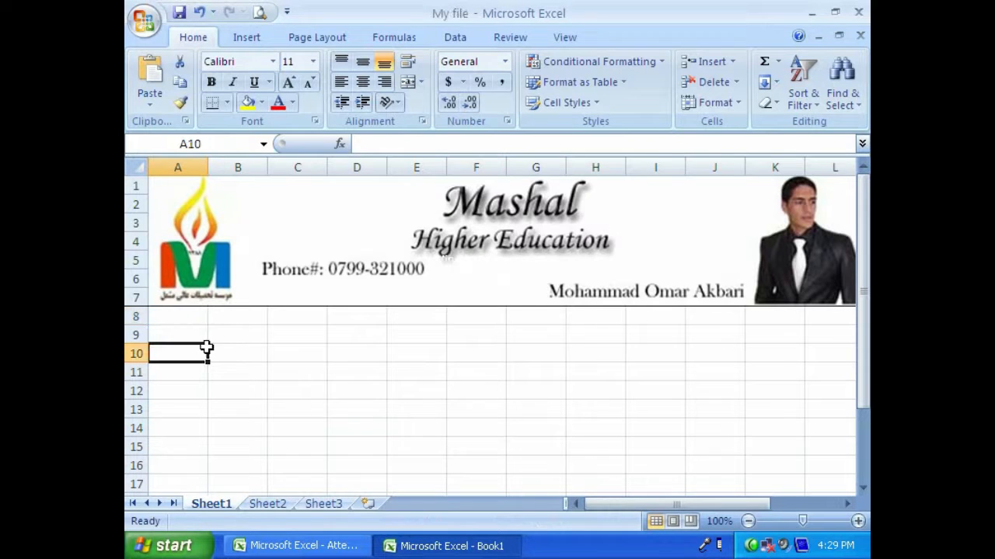
key(Up)
key(Up)
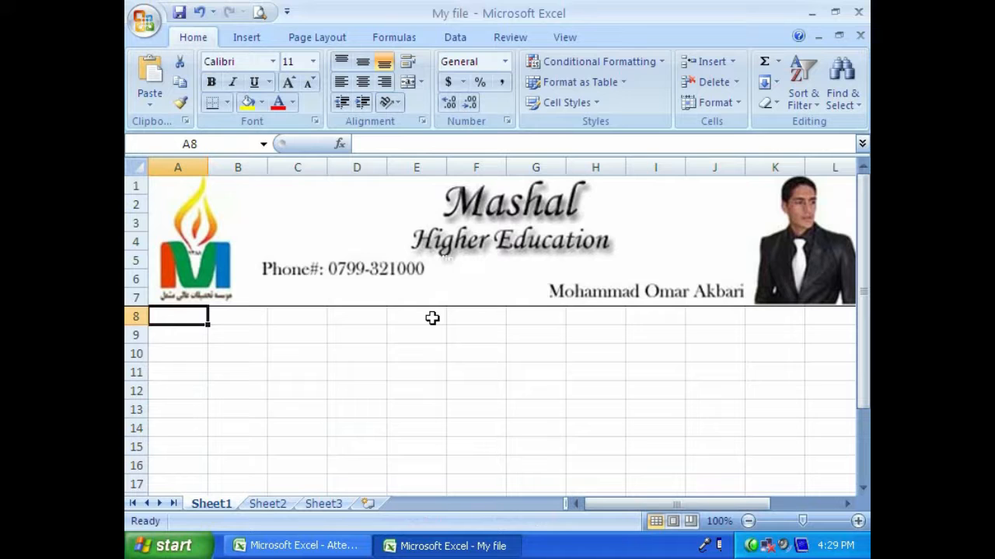
text(Next)
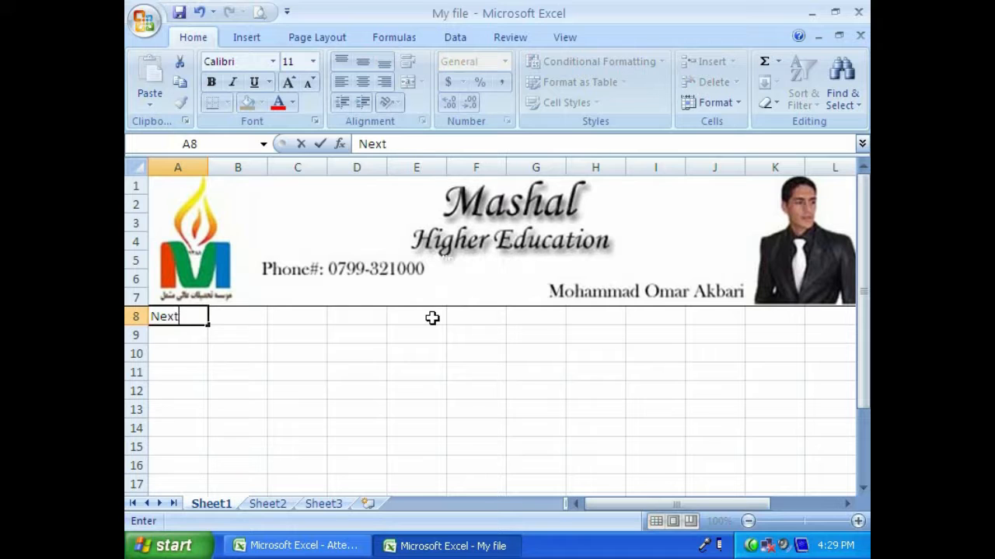
key(ctrl+Return)
click(193, 333)
click(189, 314)
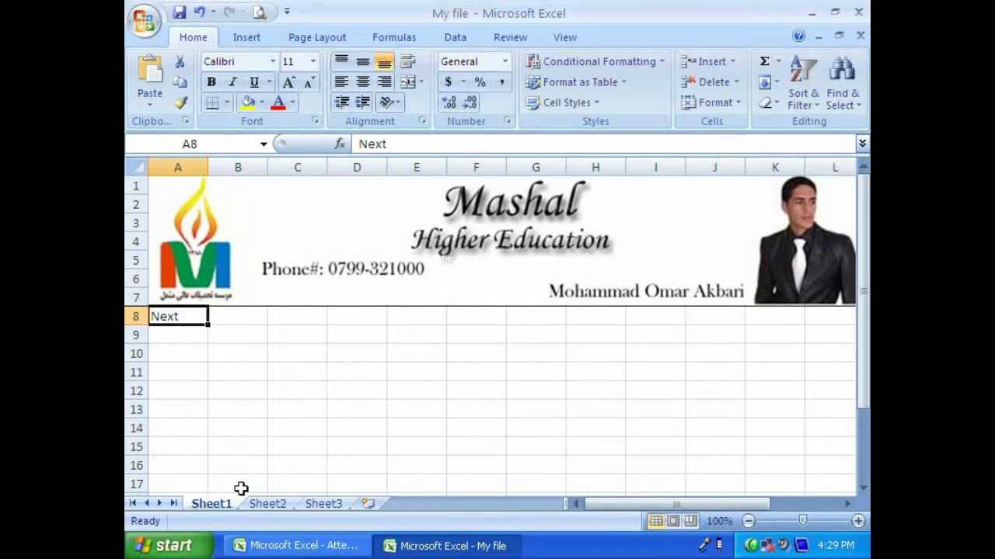
- Move the "Next" text from cell A8 of Sheet1 to cell A1 of Sheet2
right_click(186, 316)
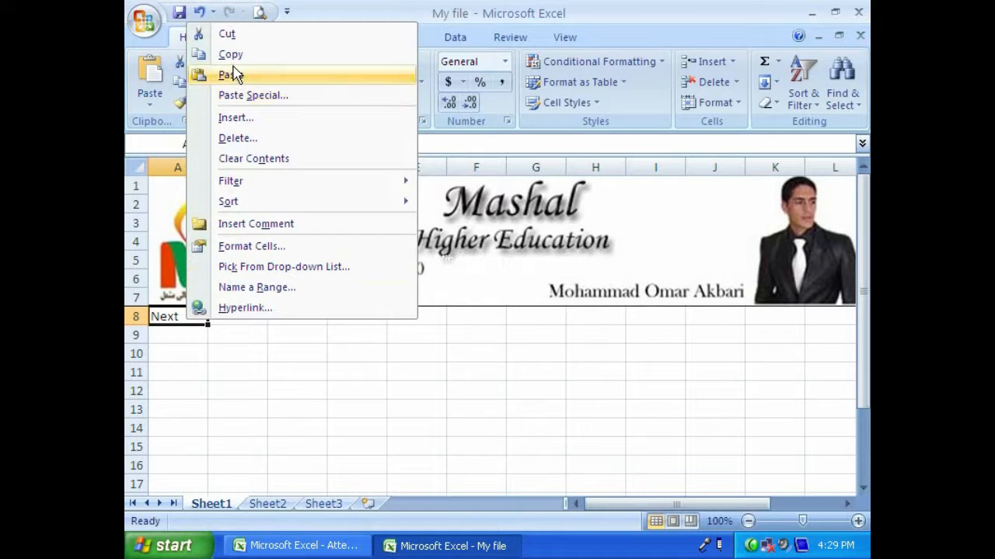
click(227, 34)
click(256, 504)
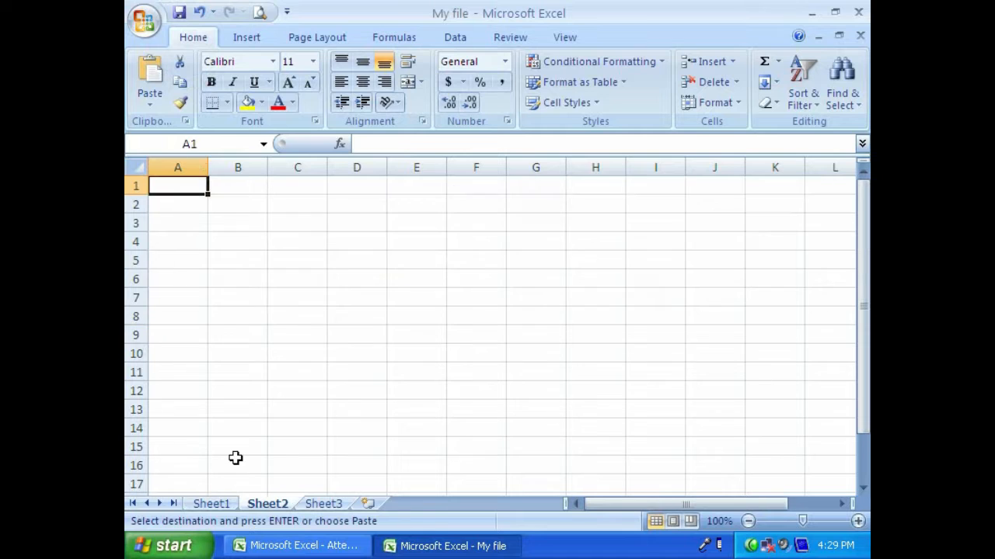
right_click(169, 184)
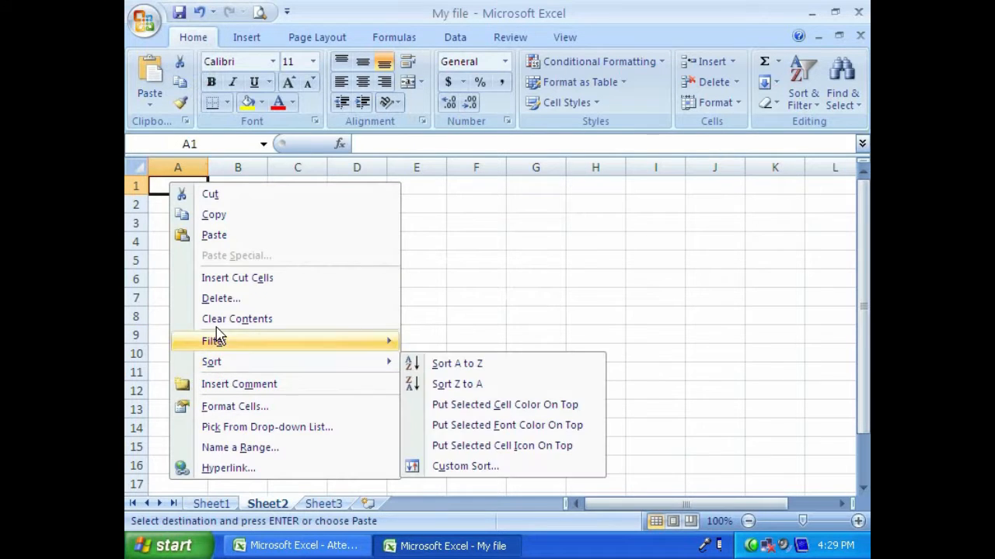
click(214, 235)
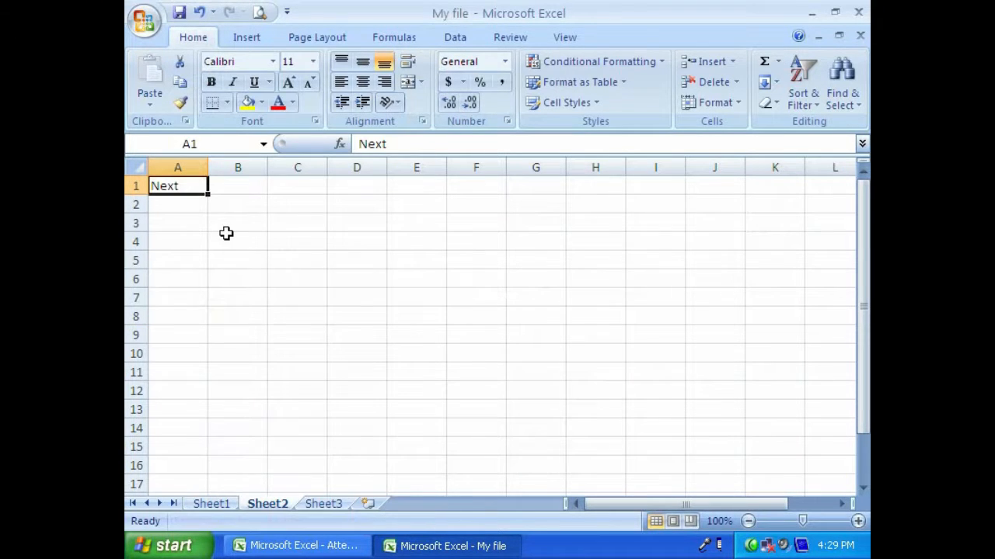
click(324, 503)
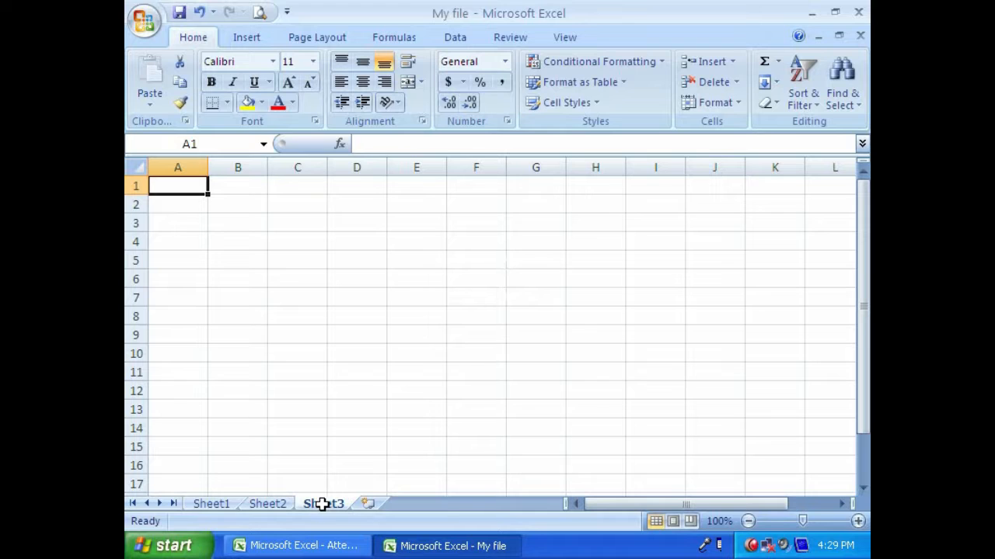
right_click(178, 189)
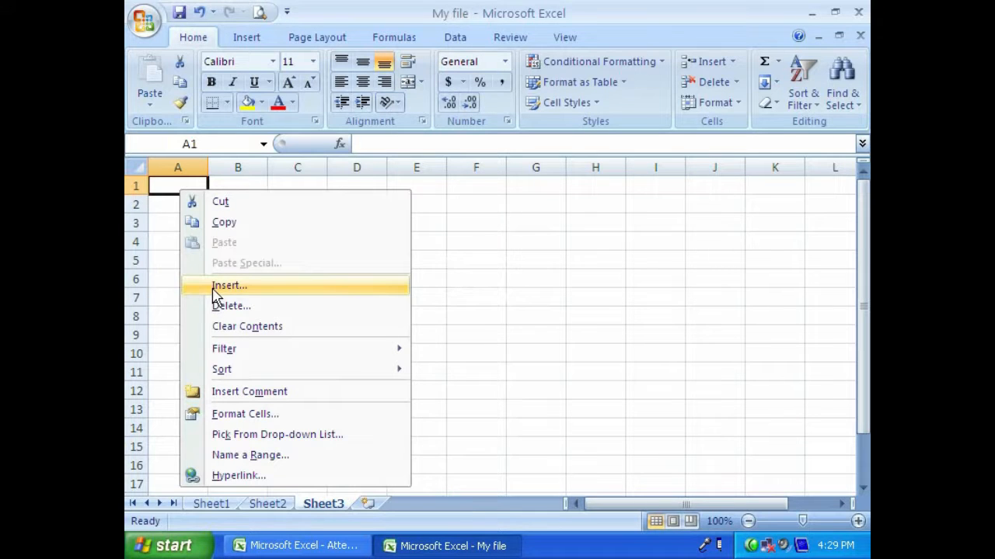
click(217, 286)
click(243, 336)
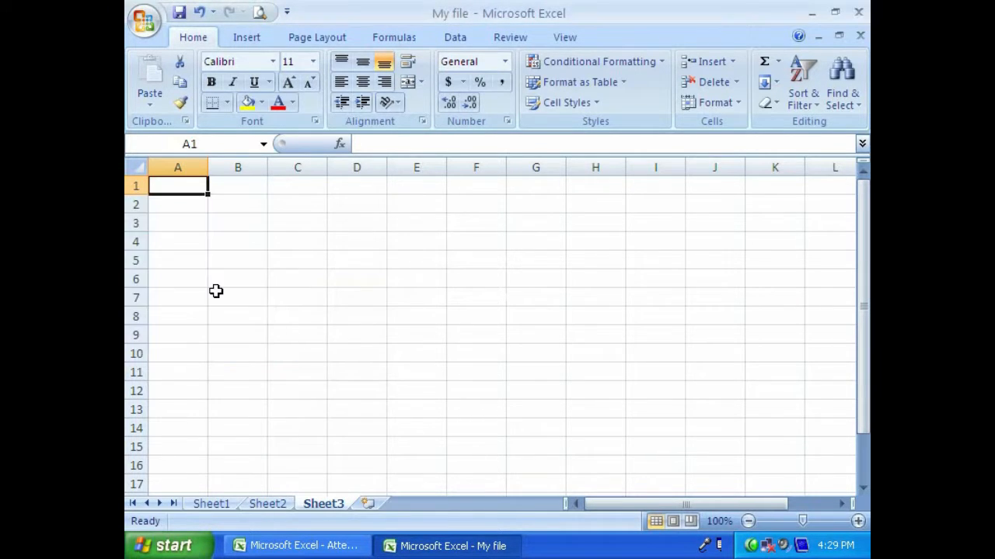
- Copy the "Next" cell A1 of Sheet2 and paste it as a hyperlink into cell A8 of Sheet1
click(267, 504)
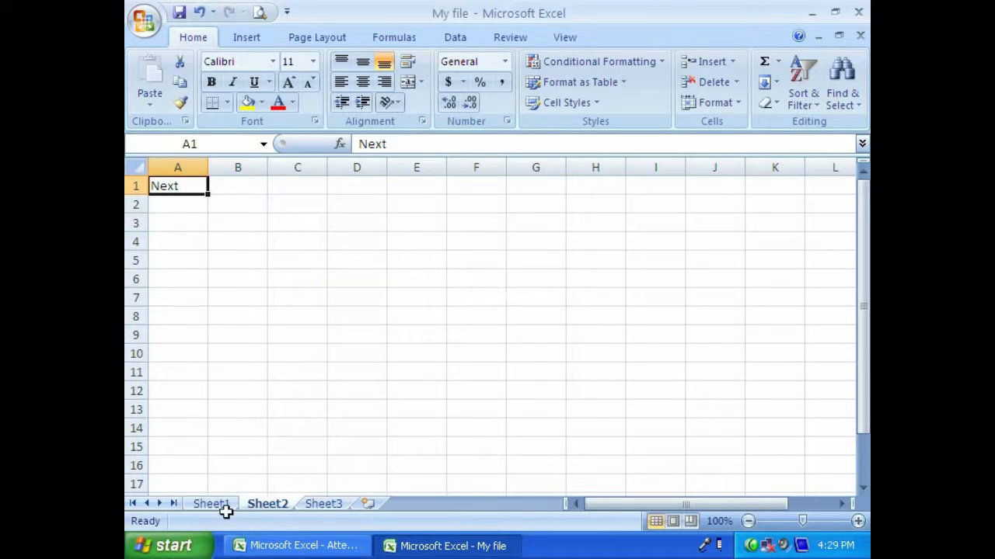
click(180, 222)
click(176, 188)
click(182, 89)
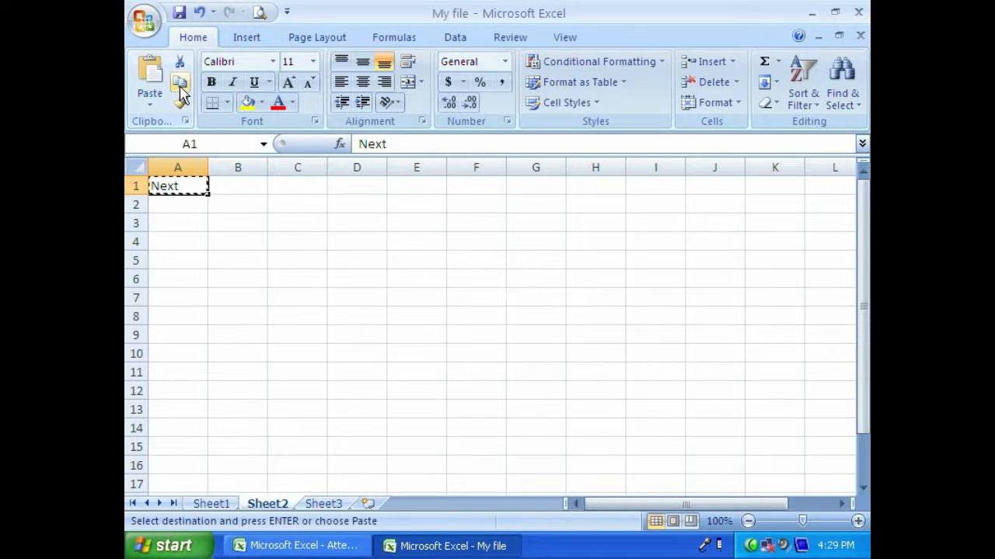
click(210, 504)
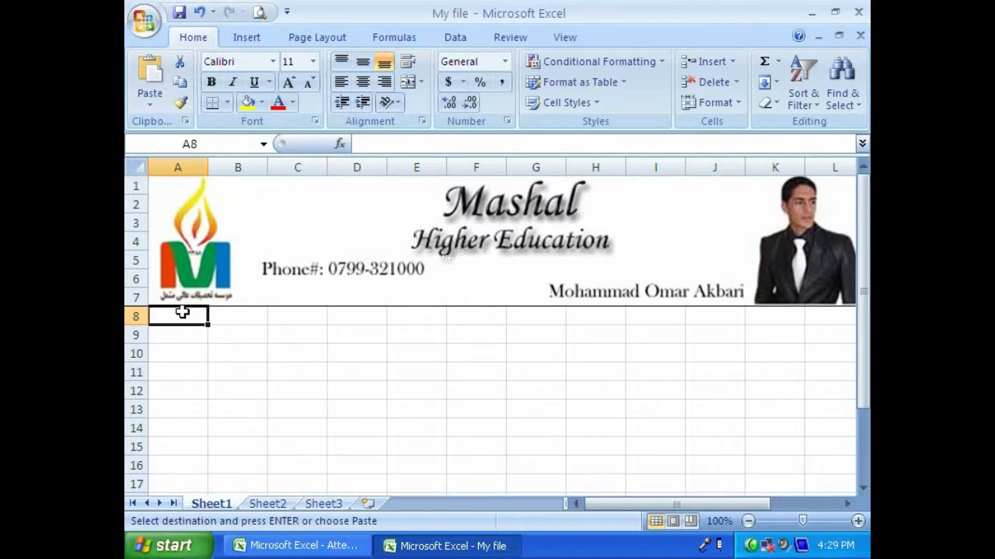
click(150, 99)
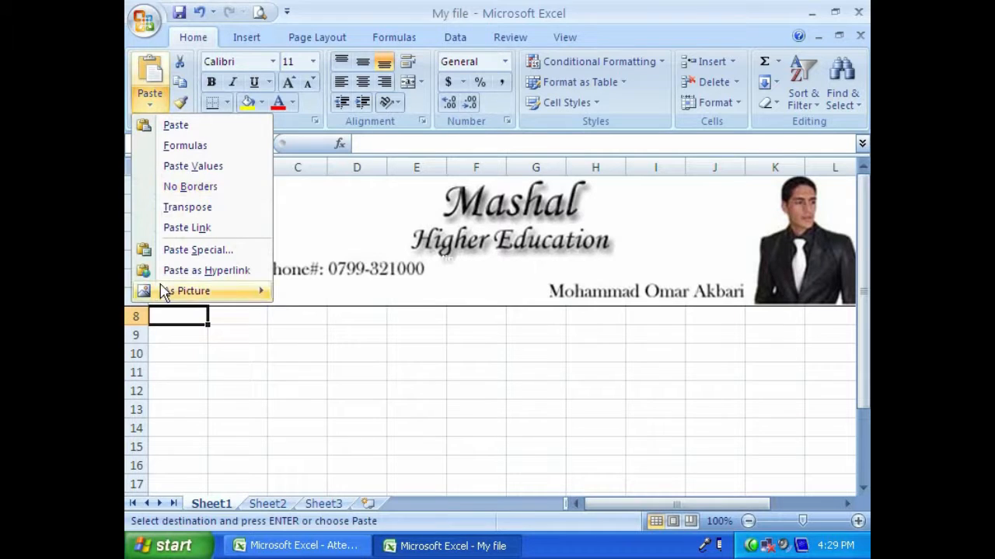
click(213, 274)
click(219, 335)
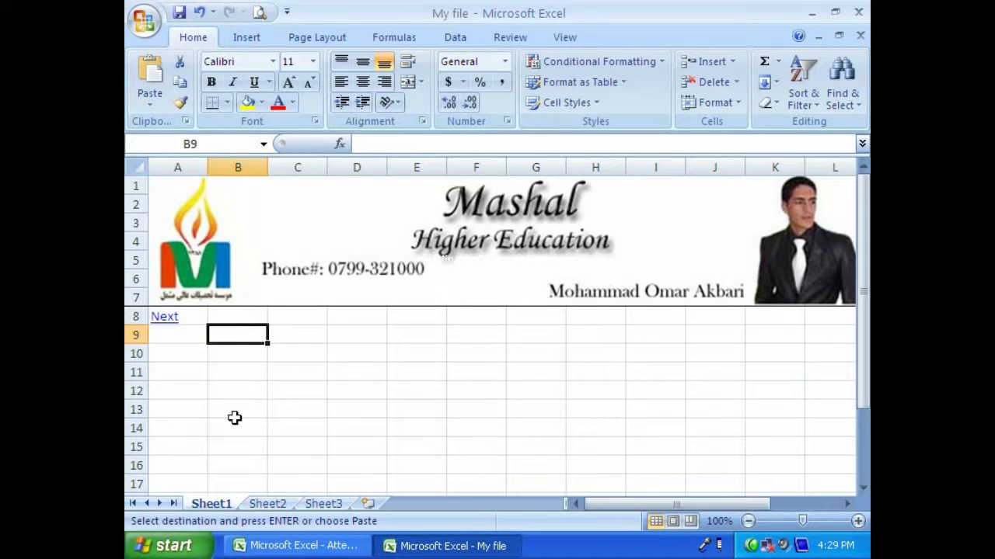
- Enter "Pre" in cell B8 of Sheet1, beside the "Next" link
click(234, 323)
text(Pre)
key(Return)
key(Up)
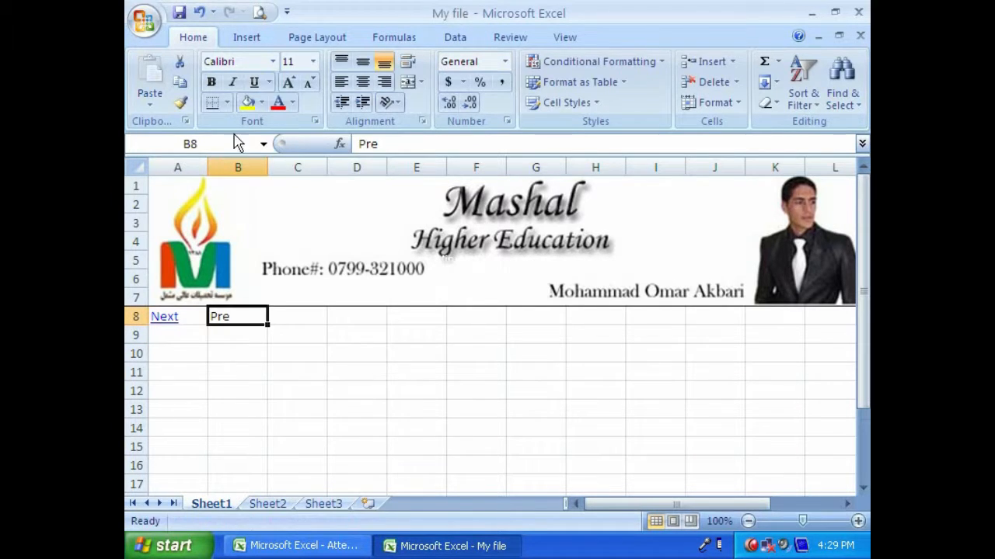
- Copy the "Pre" cell B8 of Sheet1 and paste it as a hyperlink into cell B1 of Sheet2
click(179, 82)
click(267, 504)
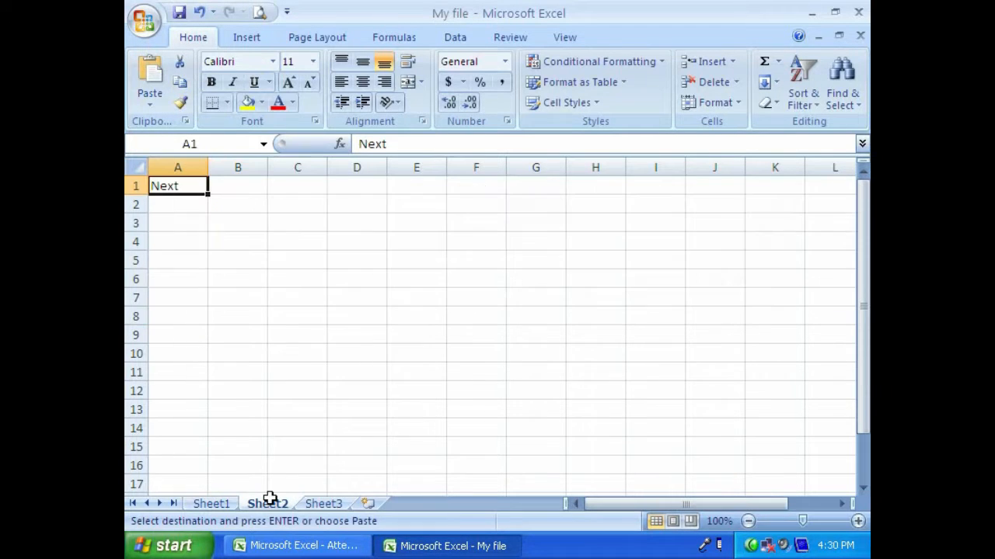
click(221, 185)
click(158, 111)
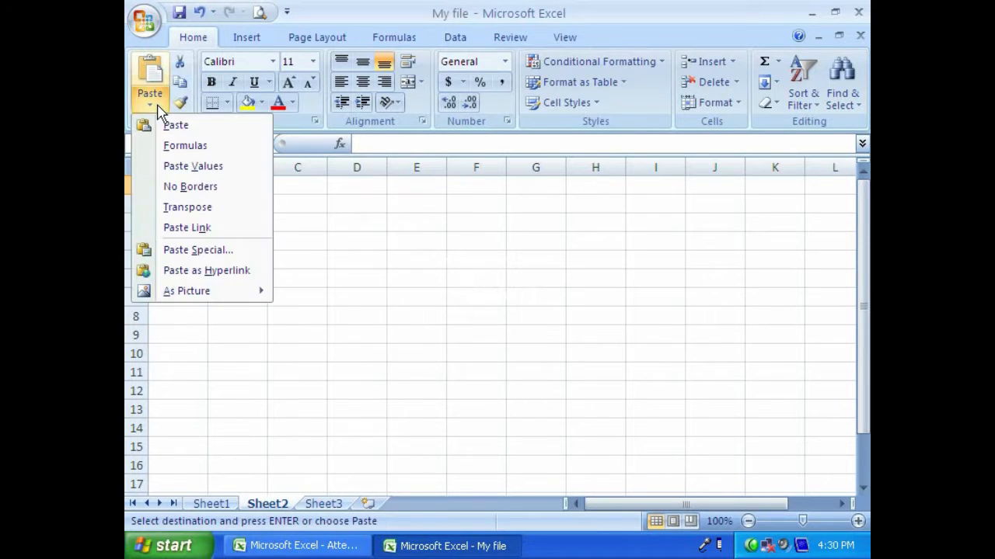
click(165, 270)
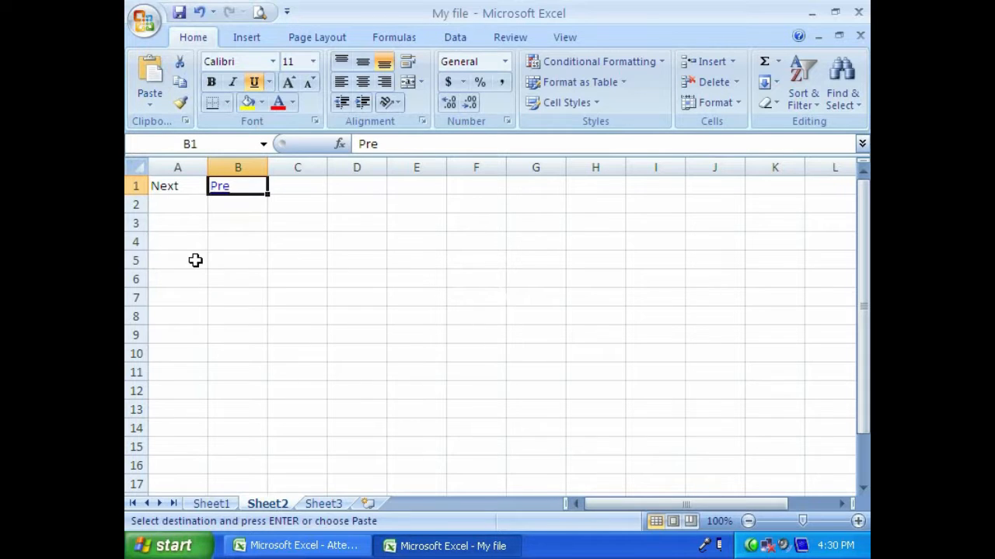
click(188, 205)
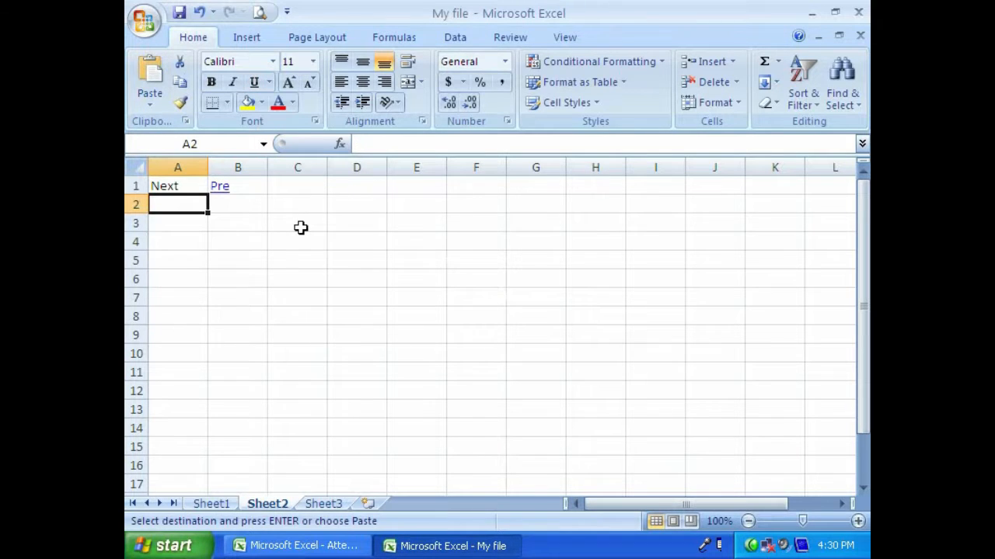
text(P)
key(Return)
key(Up)
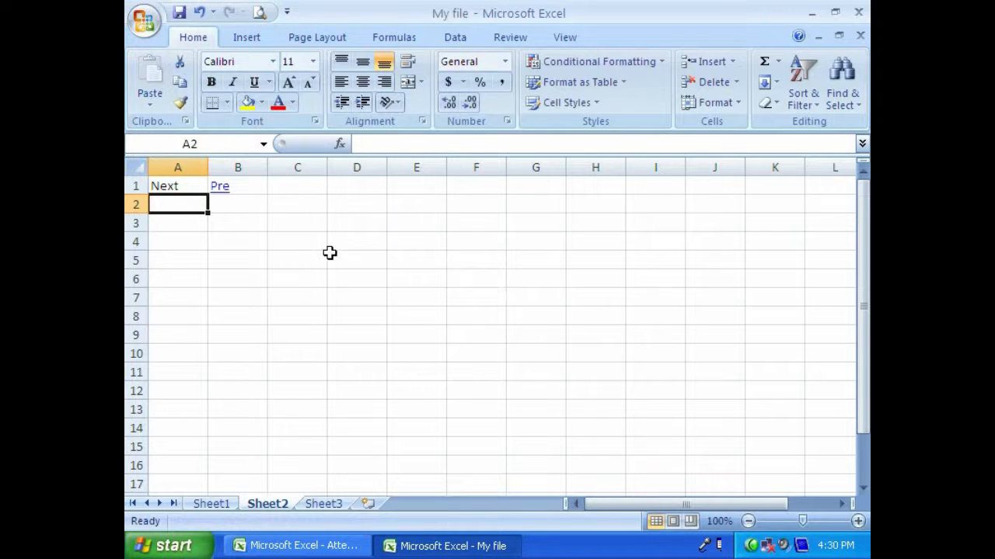
- Copy the "Pre" cell B1 of Sheet2 and paste it as a hyperlink into cell A1 of Sheet3
key(Up)
key(Right)
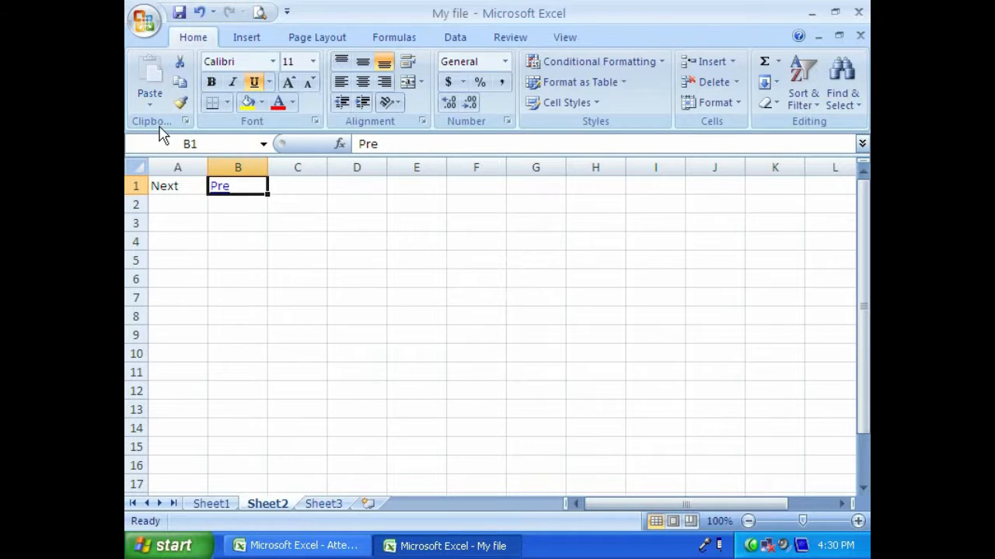
click(179, 82)
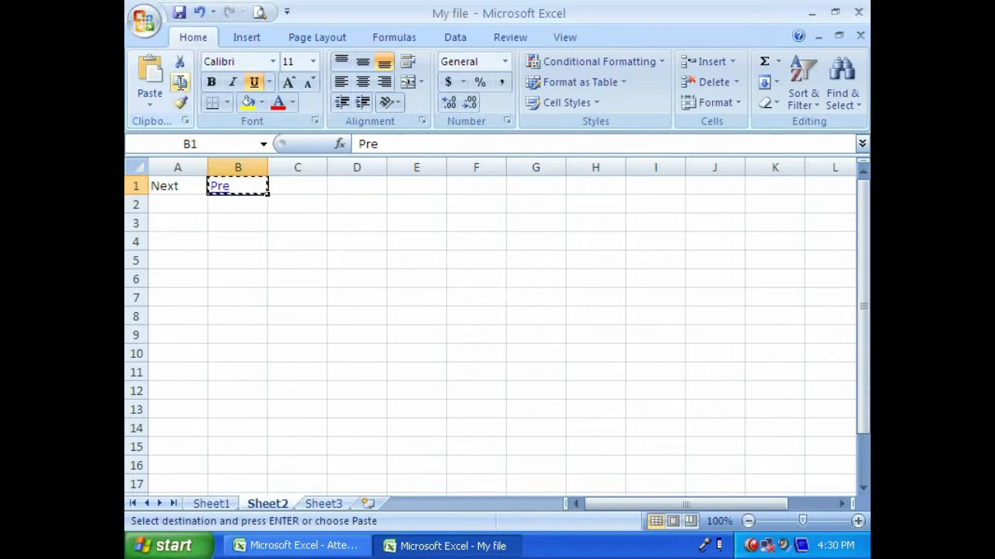
click(323, 503)
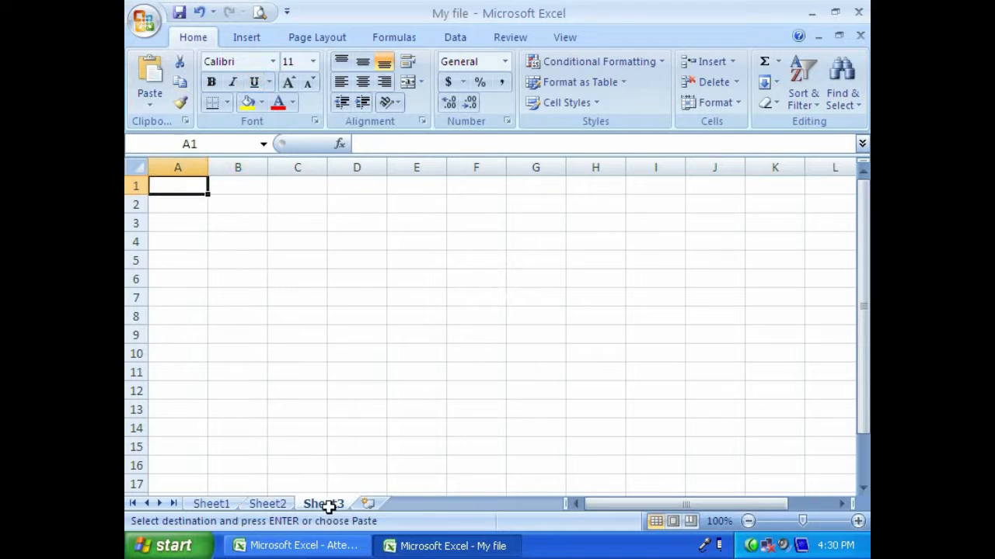
click(150, 103)
click(165, 269)
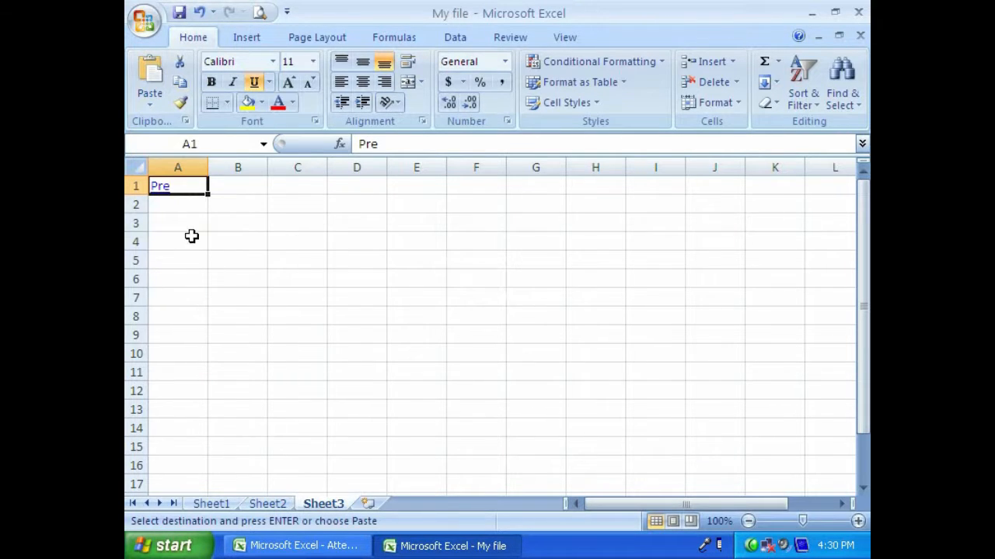
- Enter "First Sheet" in cell A2 of Sheet3, below the "Pre" link
click(233, 201)
click(182, 204)
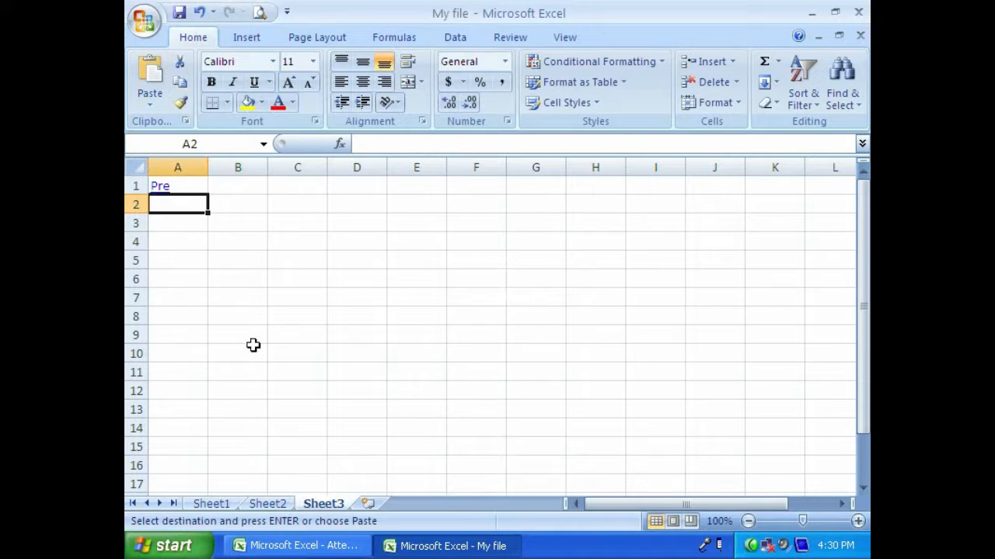
click(211, 505)
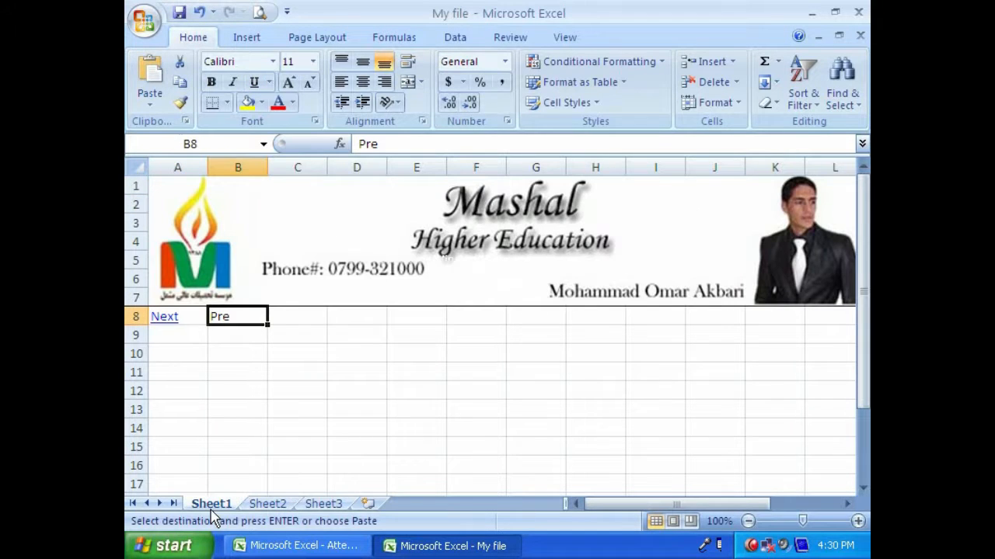
click(324, 505)
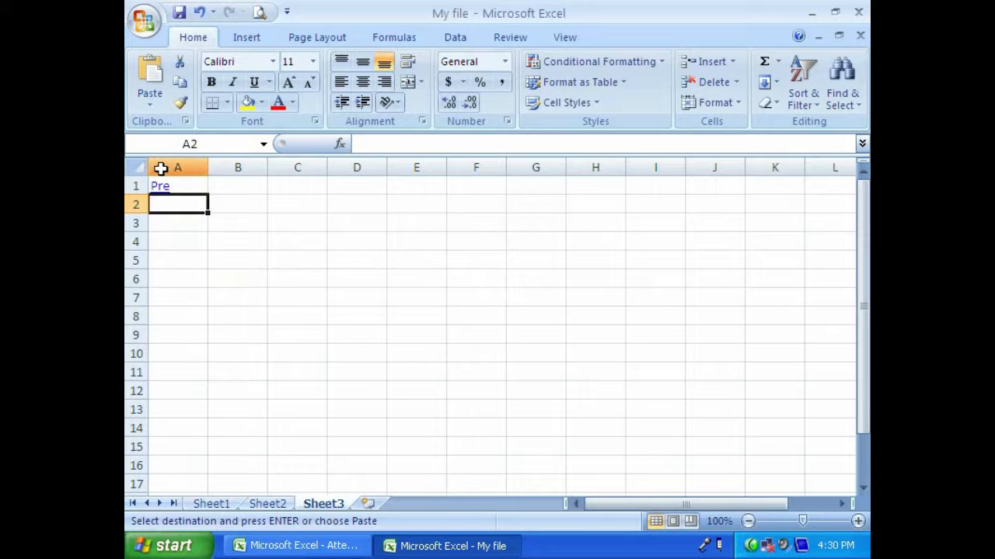
text(First Sheet)
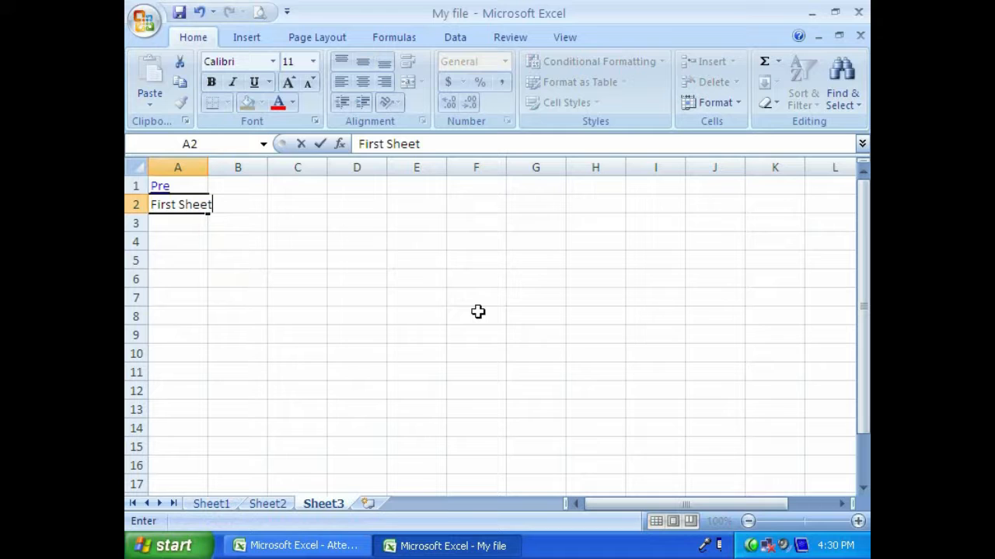
key(ctrl+Return)
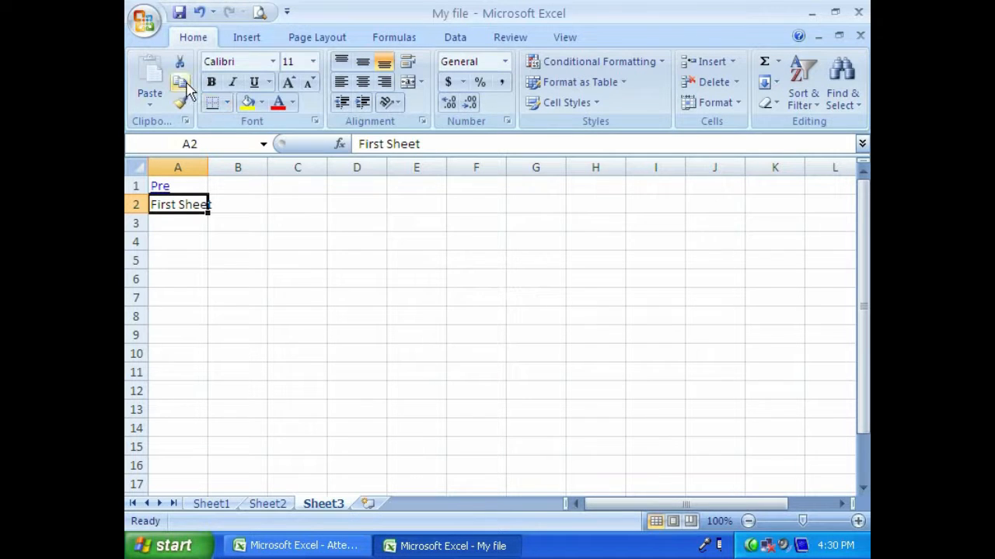
- Copy the "First Sheet" cell A2 of Sheet3 and paste it as a hyperlink into cell A9 of Sheet1
key(ctrl+c)
click(204, 505)
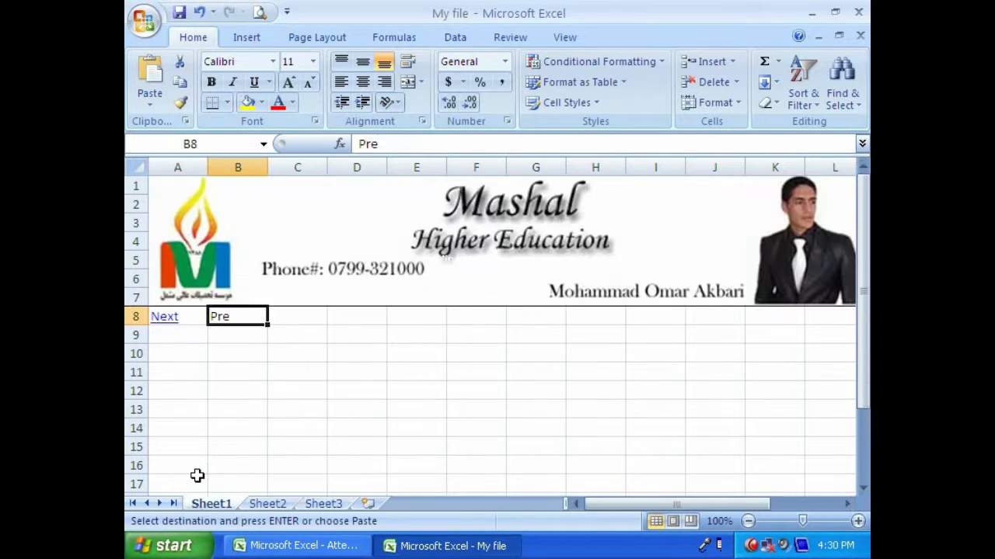
click(171, 335)
click(165, 98)
click(156, 268)
click(174, 354)
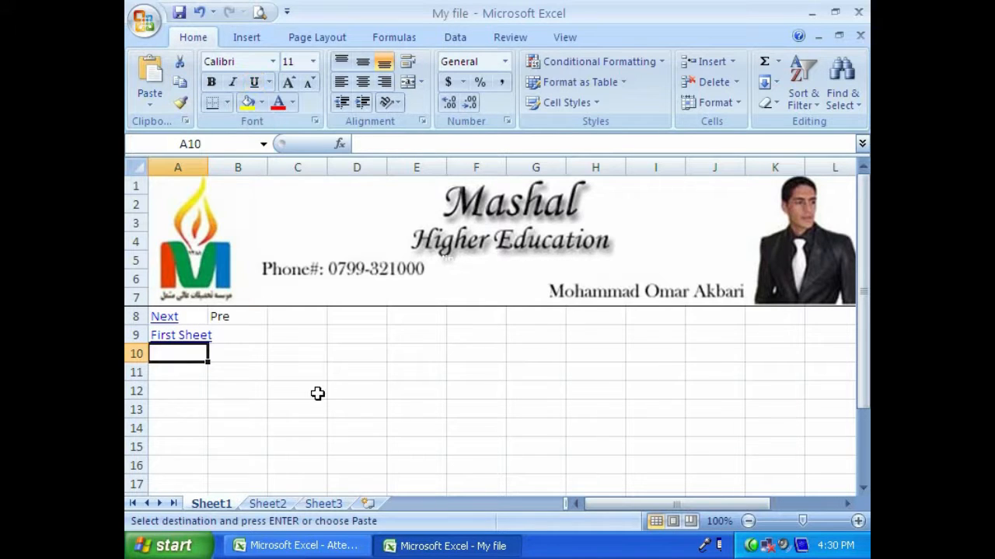
click(227, 335)
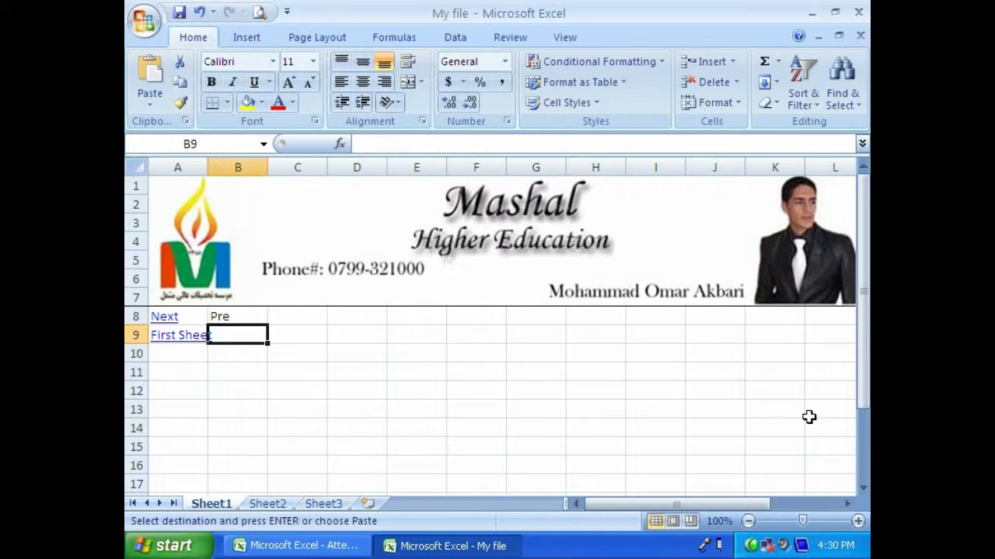
text(La)
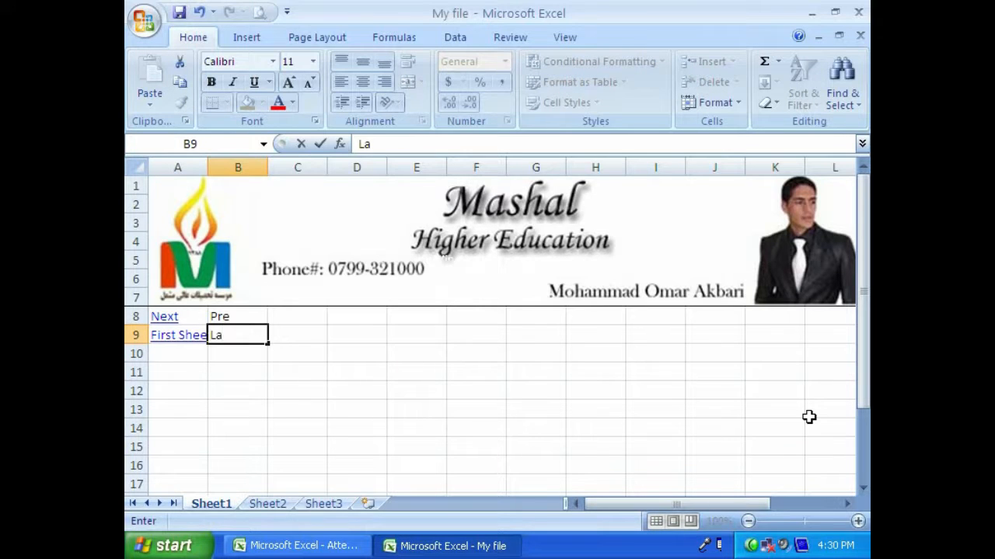
key(Return)
key(Up)
click(294, 370)
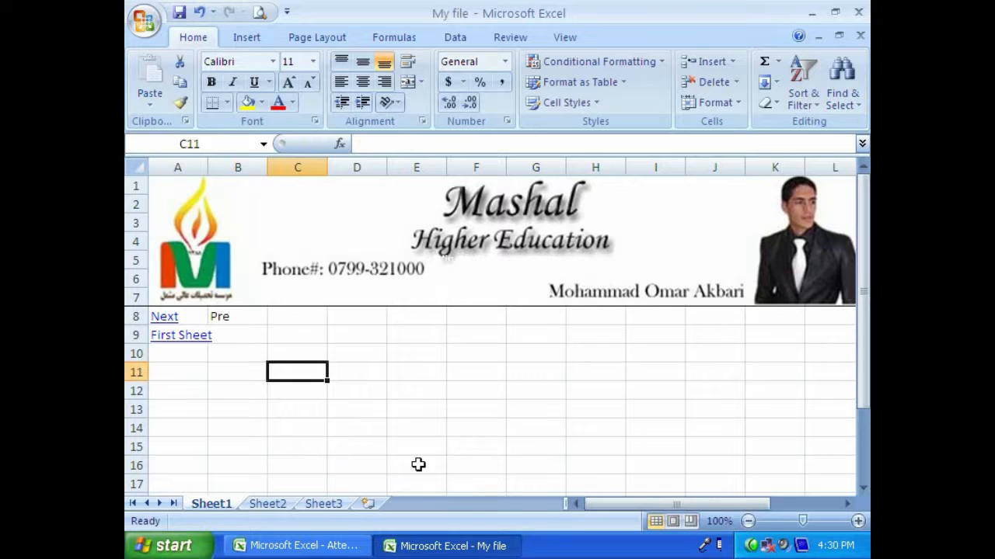
- Undo the "First Sheet" hyperlink paste in cell A9 of Sheet1
key(ctrl+z)
key(ctrl+z)
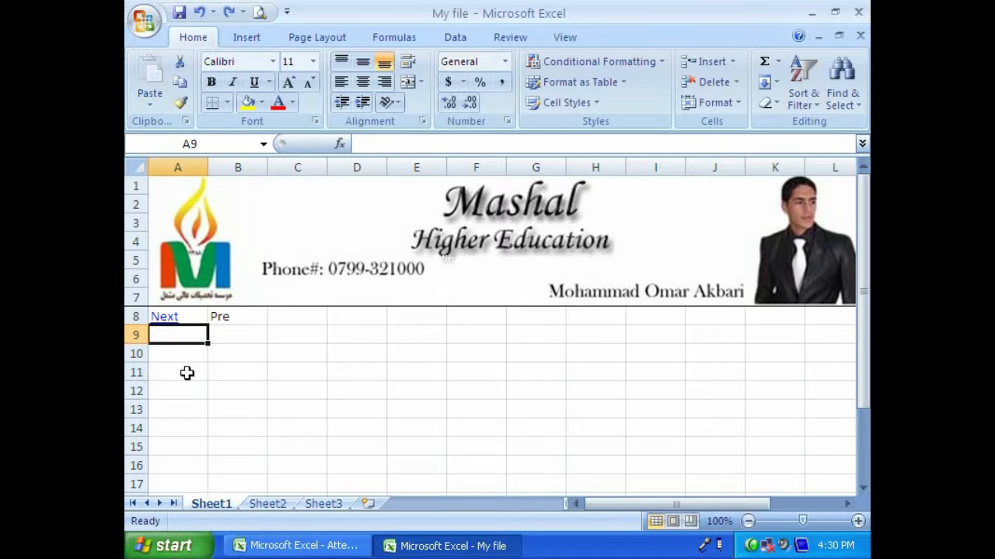
- Enter "First sheet" in cell A9 of Sheet1, below the "Next" link
text(First sheet)
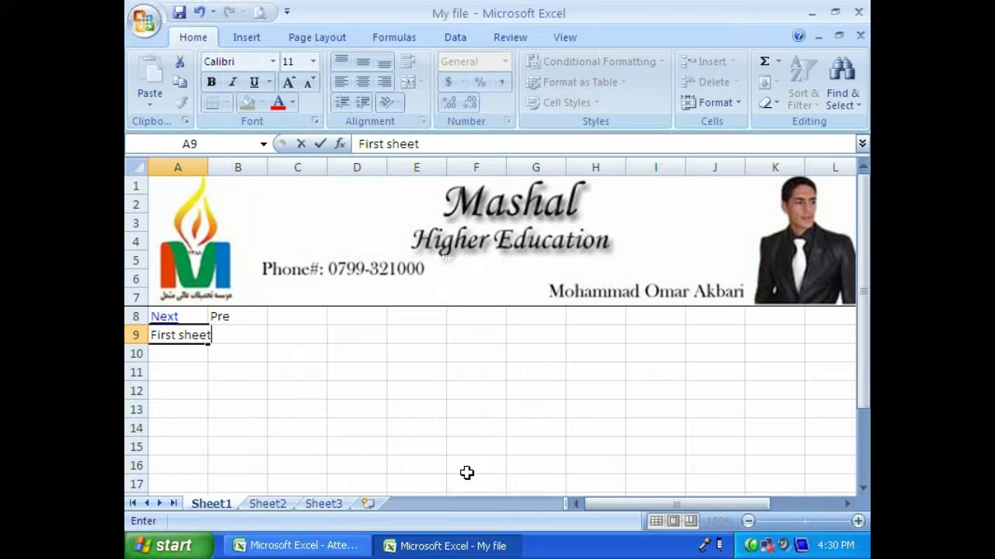
key(Up)
key(Down)
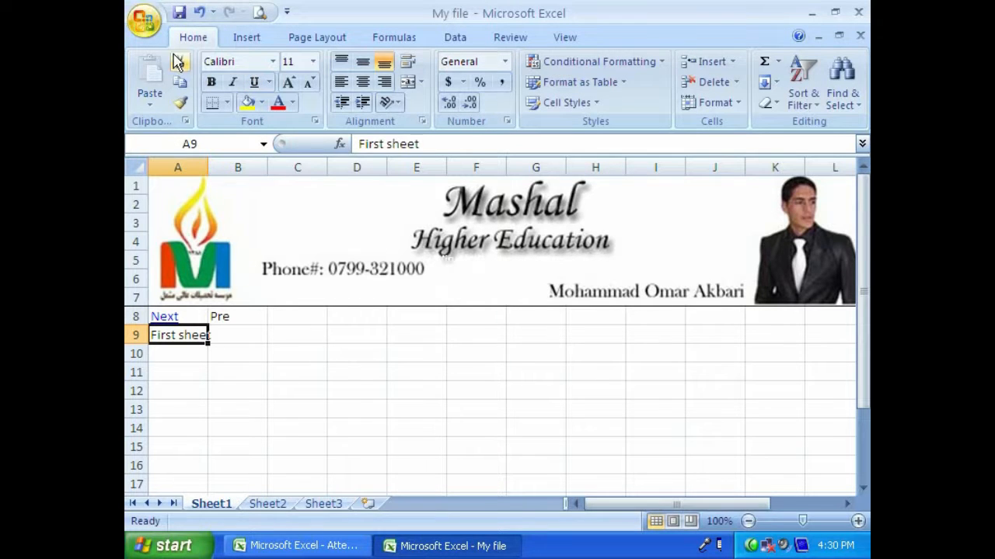
- Clear the "First Sheet" text from cell A2 of Sheet3, below the "Pre" link
click(179, 61)
click(323, 504)
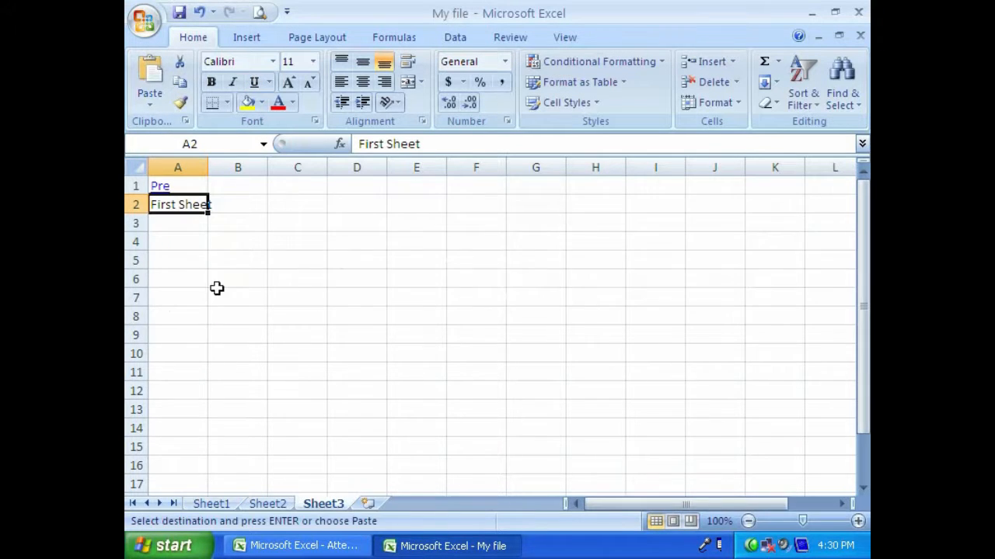
key(Delete)
click(150, 100)
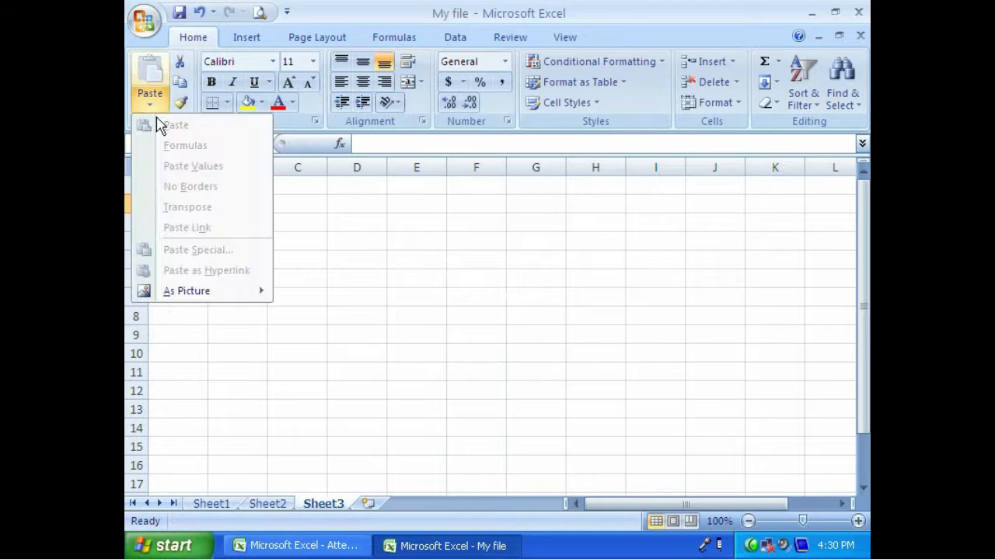
click(170, 327)
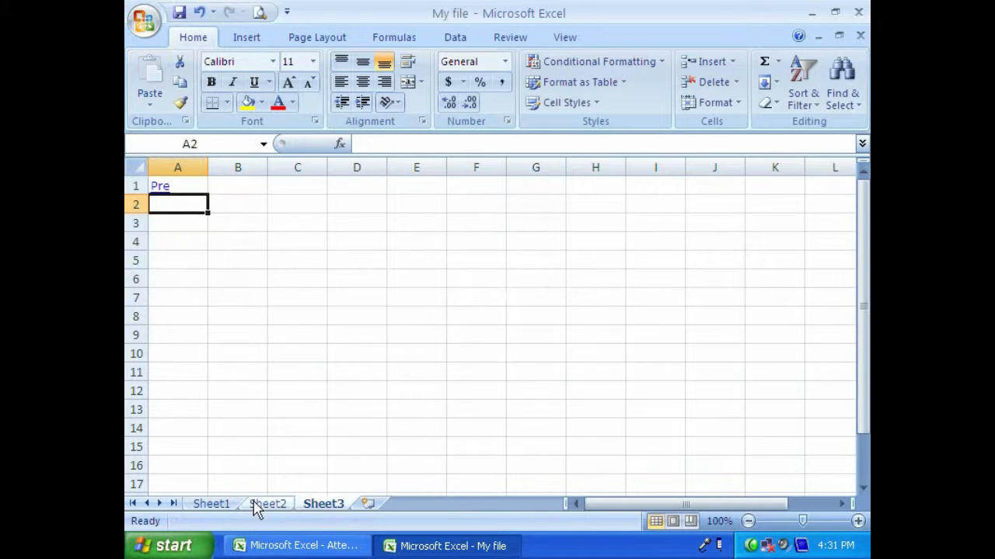
- Copy the "First sheet" cell A9 of Sheet1 and paste it as a hyperlink into cell A2 of Sheet3
click(212, 503)
click(180, 82)
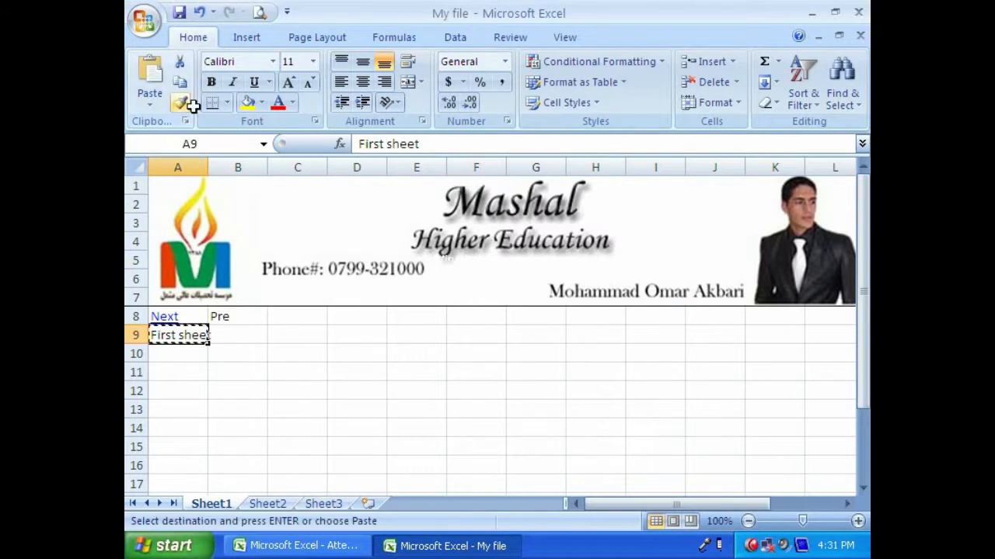
click(321, 503)
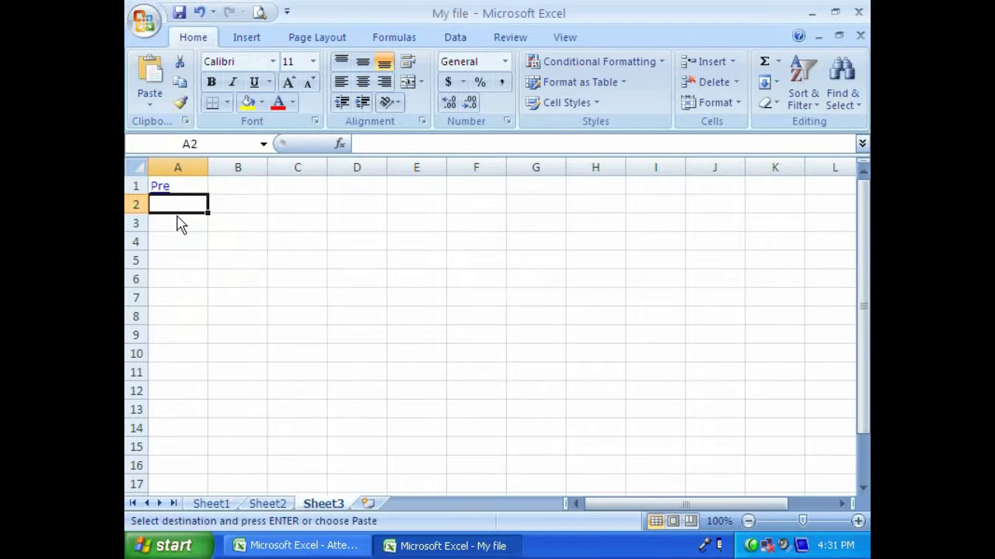
click(150, 106)
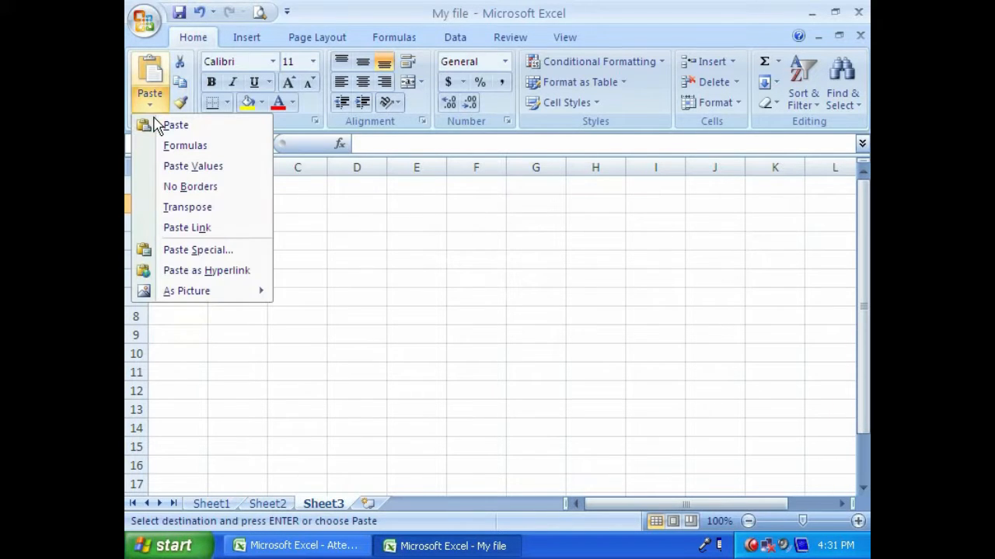
click(171, 272)
- Enter "Last sheet" in cell A3 of Sheet3, below the "First sheet" link
click(171, 225)
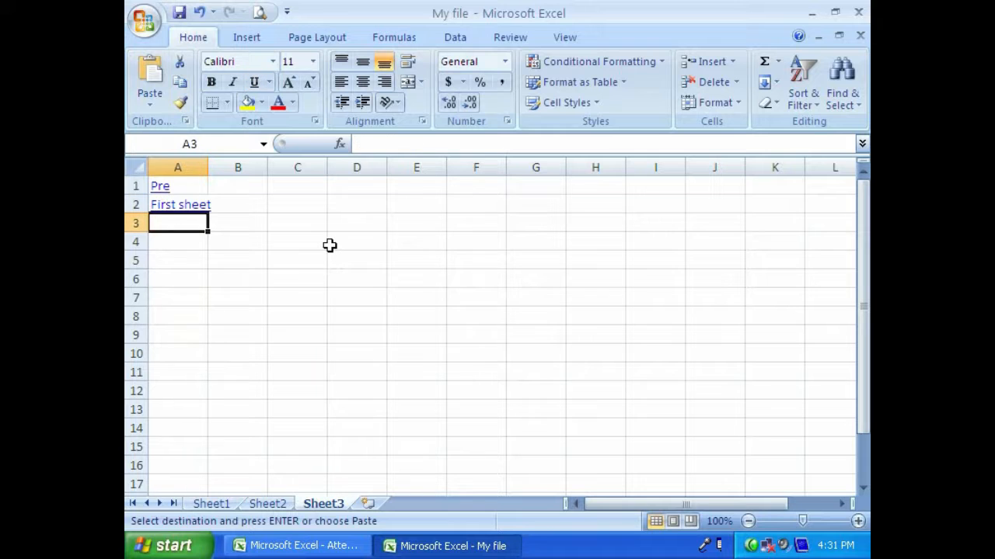
text(Last sheet)
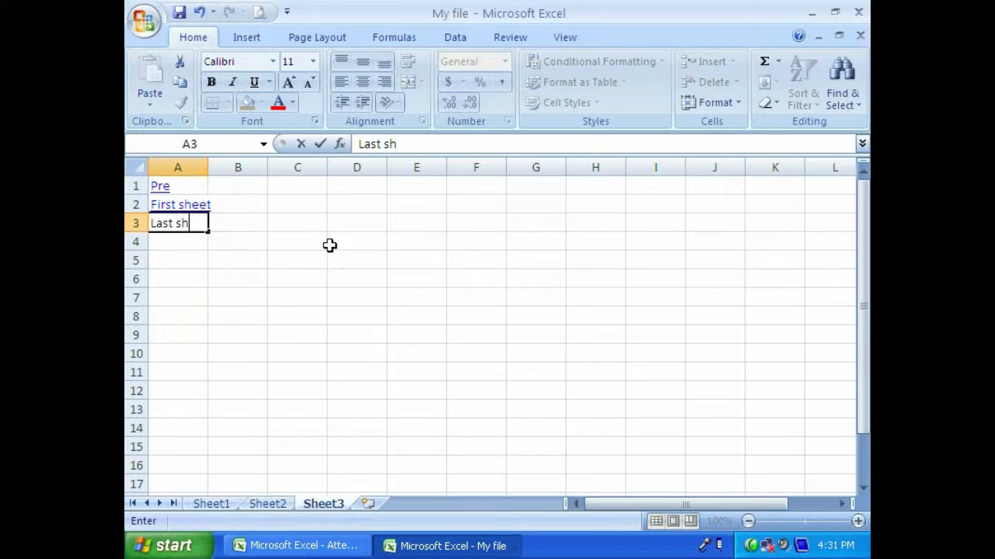
key(Return)
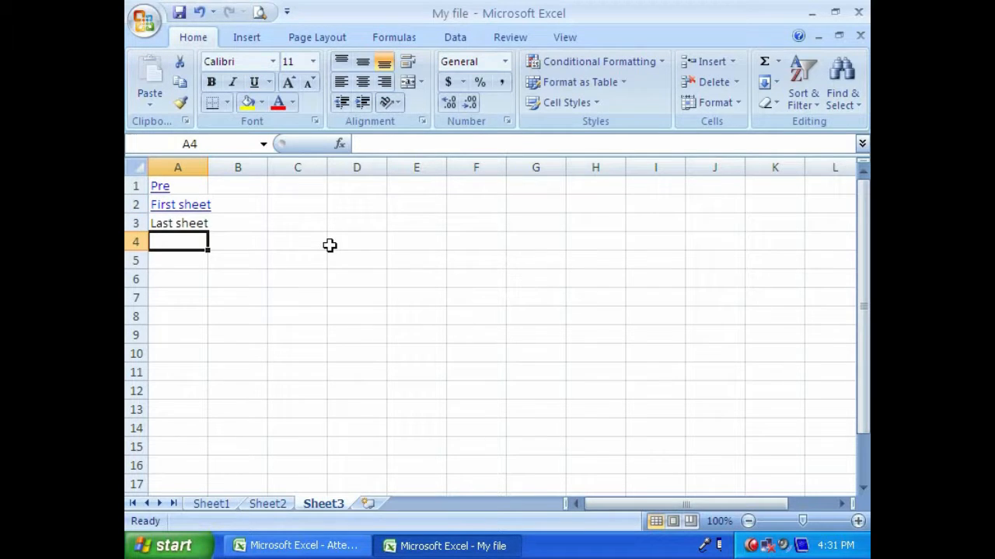
- Follow the "First sheet" link in cell A2 of Sheet3 to test it, and return to Sheet3
click(171, 207)
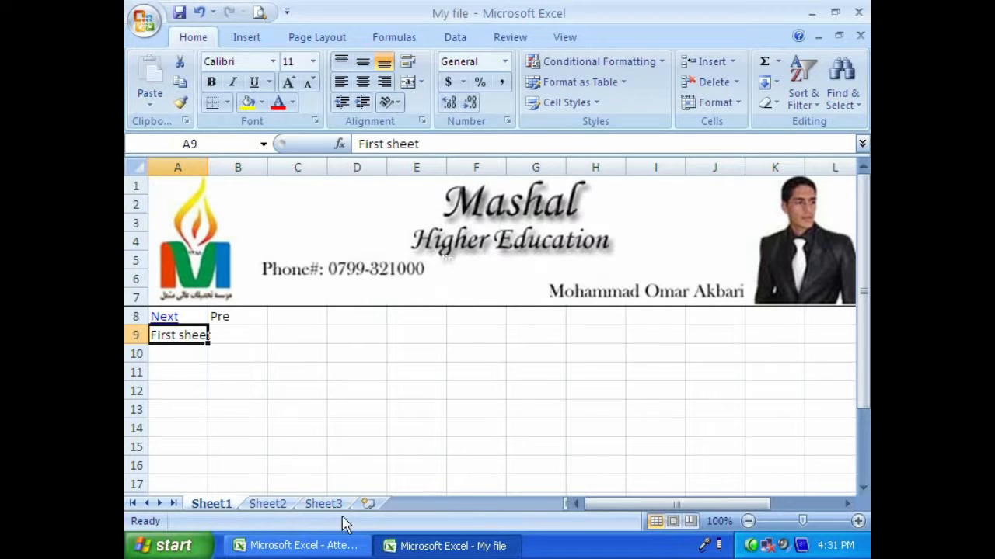
click(323, 503)
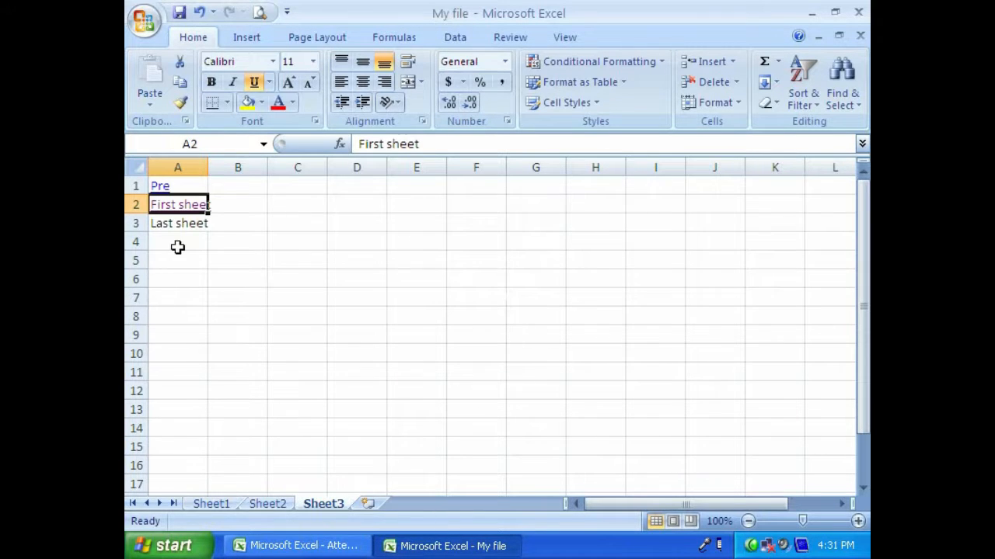
- Copy the "Last sheet" cell A3 of Sheet3 and paste it as a hyperlink into cell A10 of Sheet1
click(180, 221)
click(179, 81)
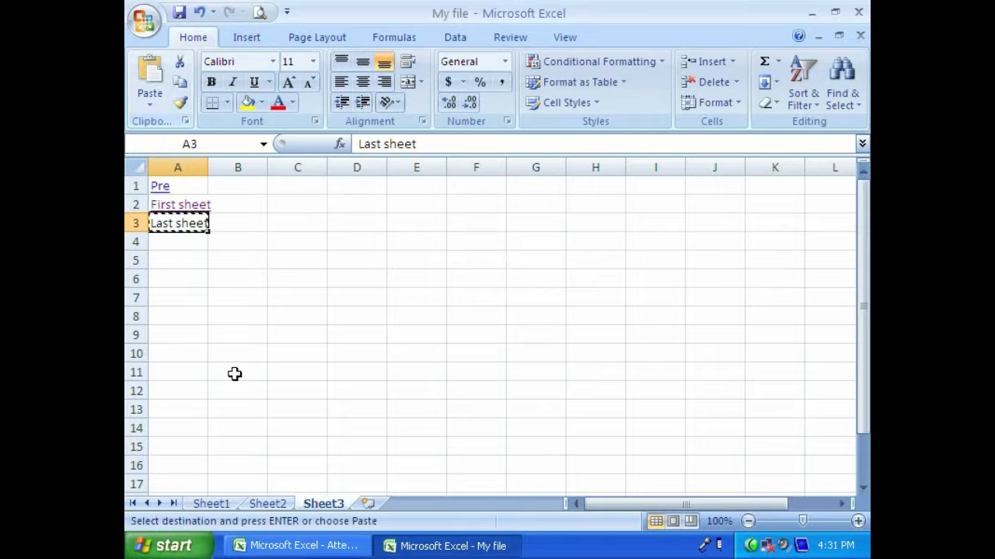
click(211, 503)
click(171, 352)
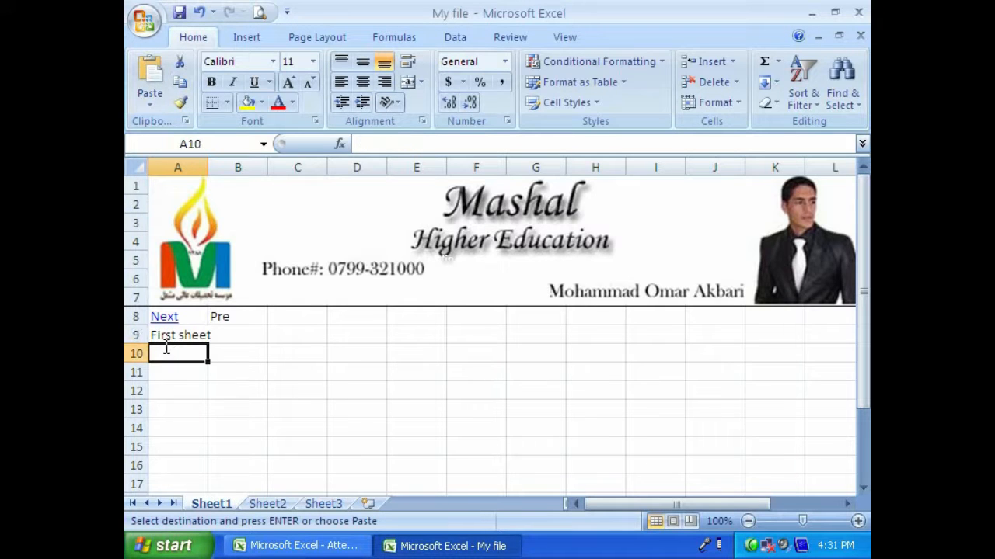
click(151, 101)
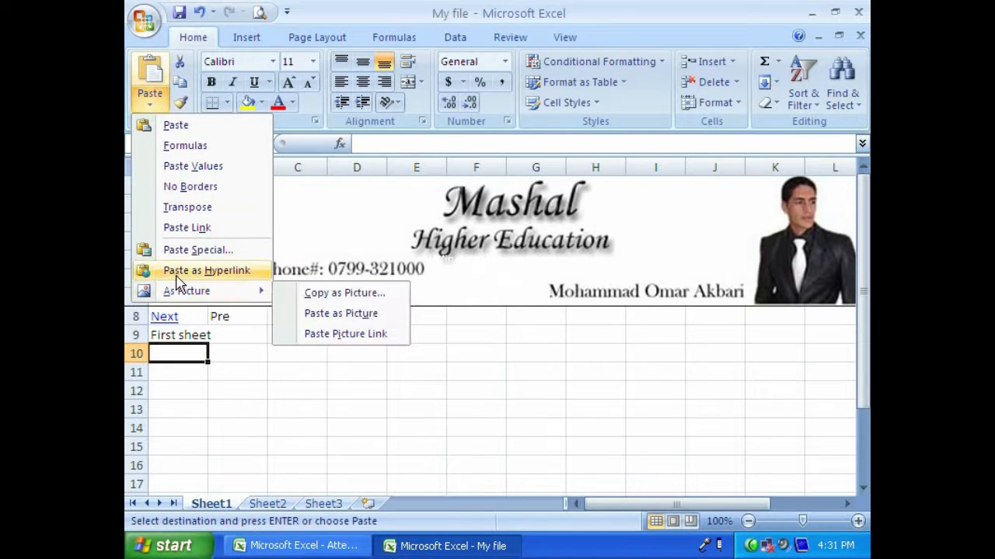
click(206, 271)
click(244, 406)
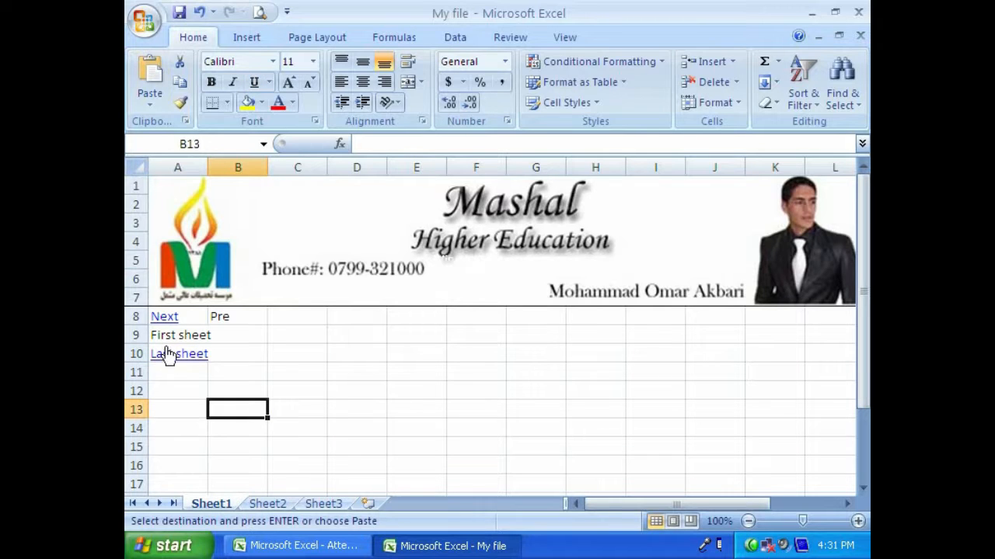
- Follow the "Next" link in cell A8 of Sheet1 to test it, and return to Sheet1
click(160, 317)
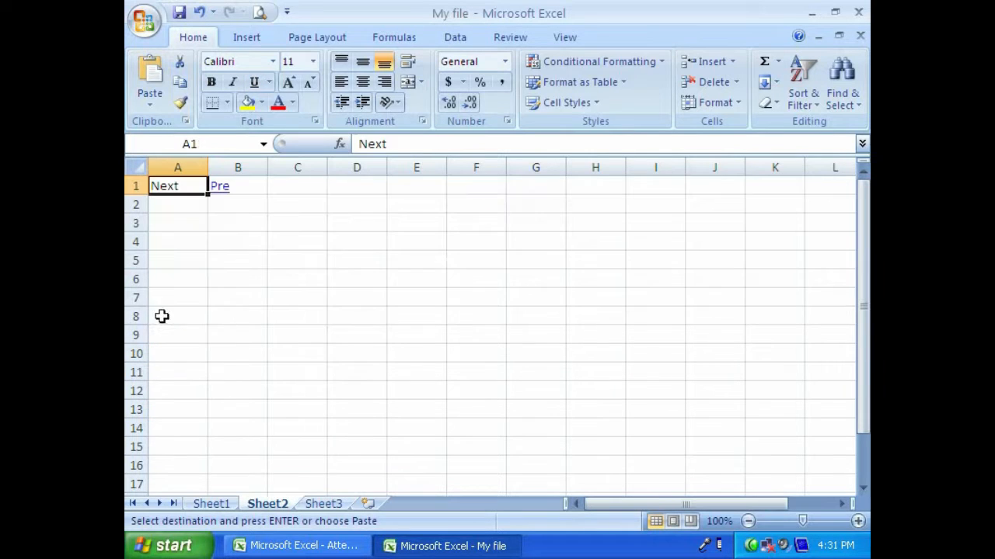
click(225, 504)
- Fill the range C10:G15 of Sheet1 with the text "Sheet 1"
drag(321, 358, 526, 448)
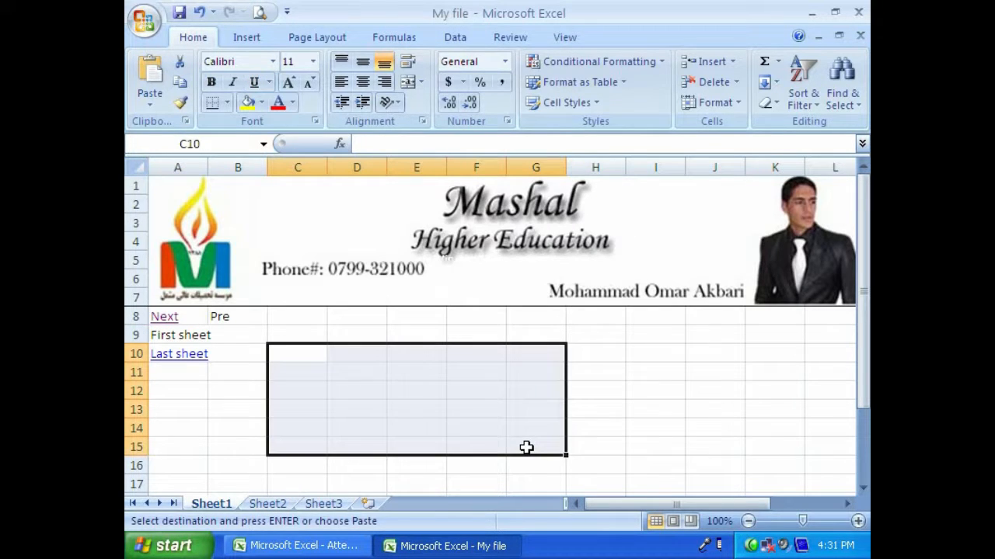
text(Sheet)
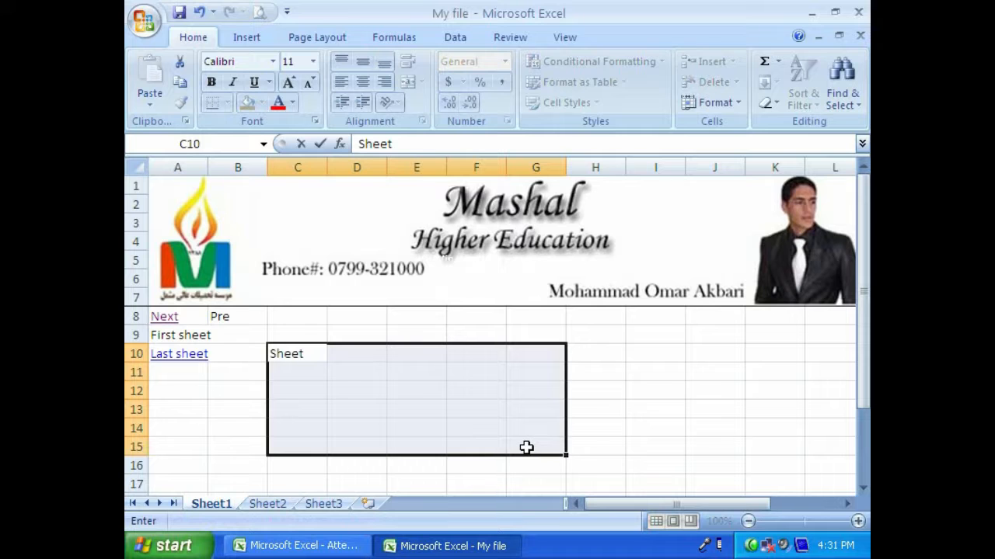
key(ctrl+Return)
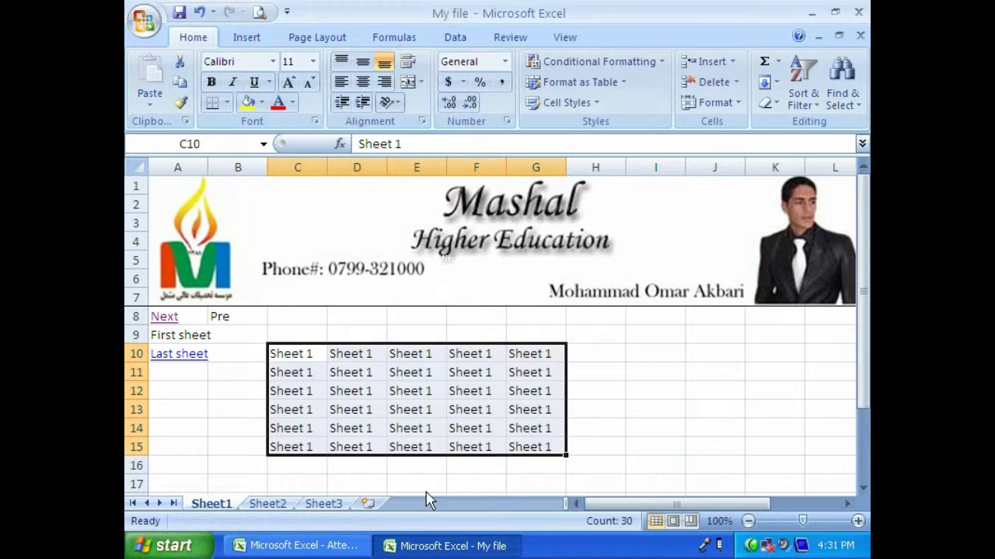
- Fill the range C6:G16 of Sheet2 with the text "Sheet 2"
click(265, 503)
drag(306, 278, 540, 466)
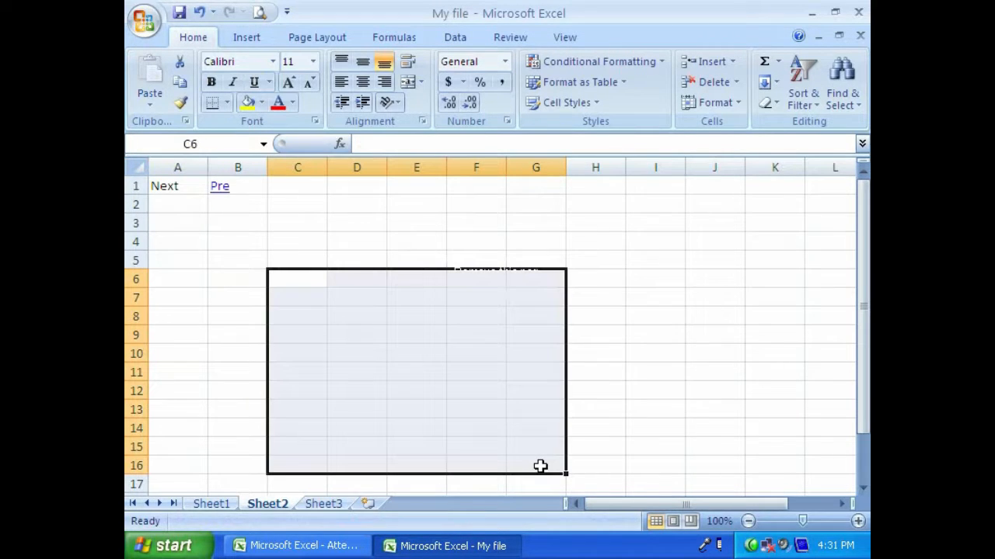
text(Sheet)
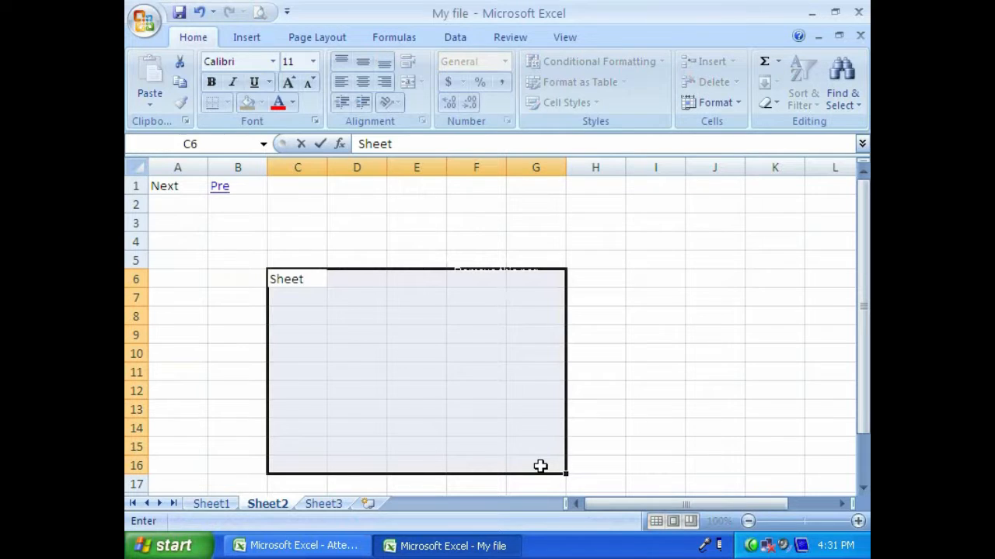
key(ctrl+Return)
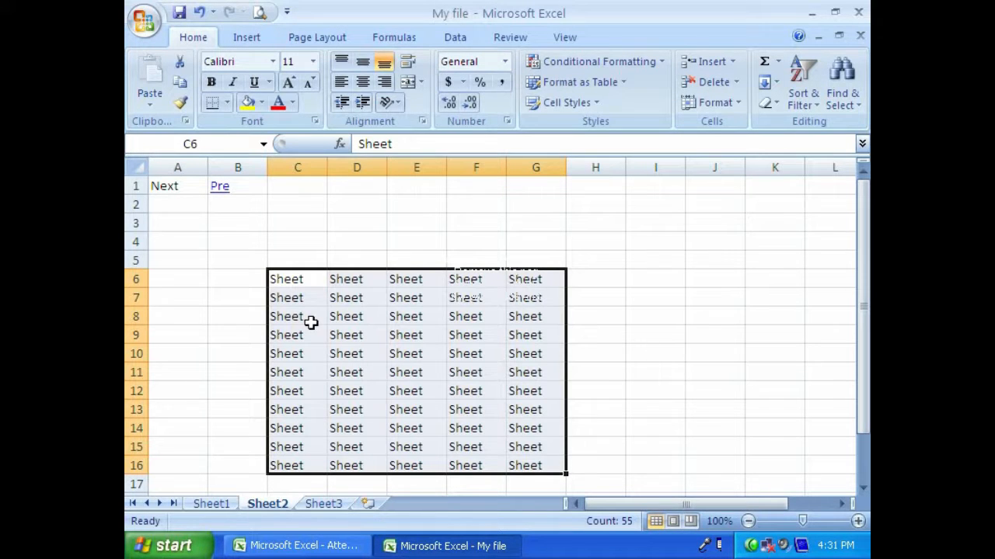
text(Sheet)
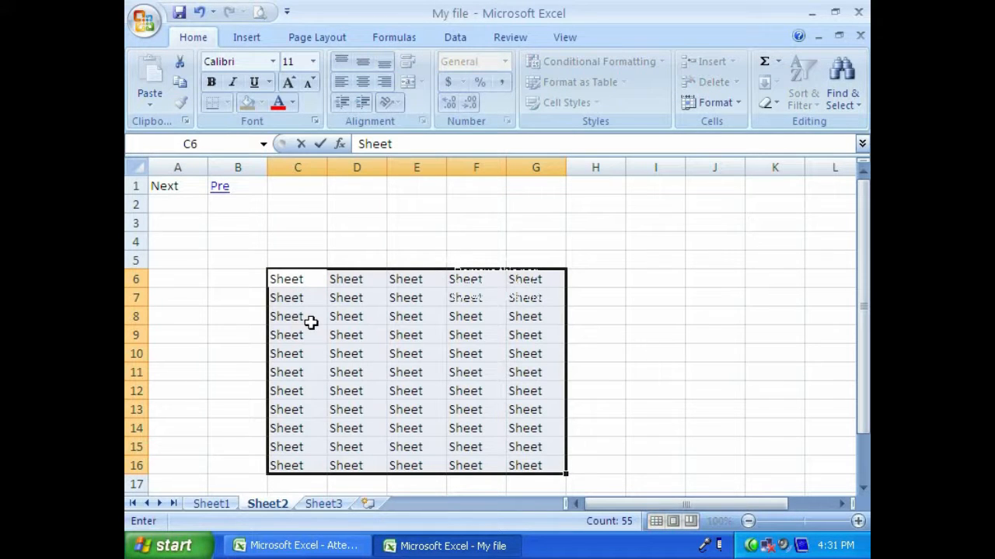
text( 2)
key(ctrl+Return)
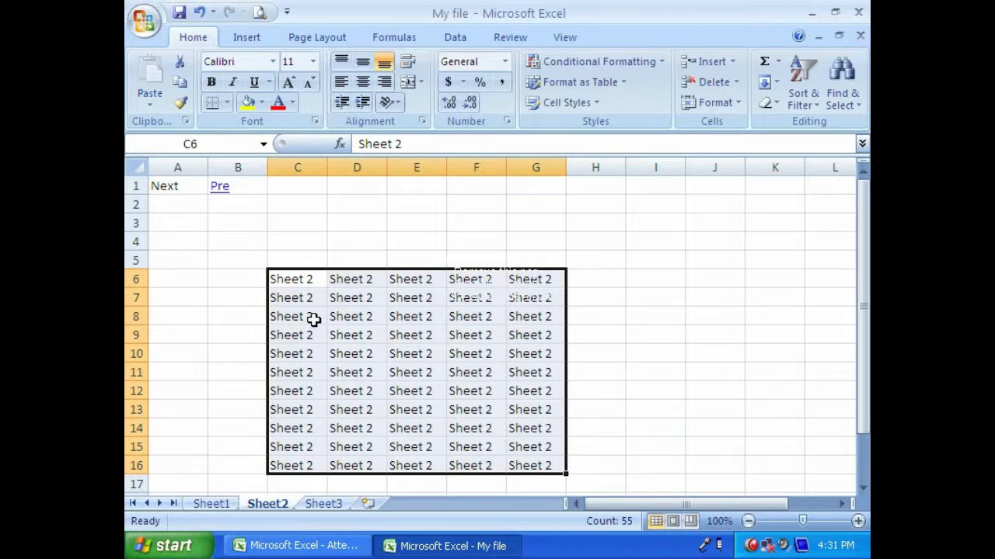
- Fill the range C8:G15 of Sheet3 with the text "sheet 3" and return to Sheet1
click(323, 503)
drag(326, 313, 530, 443)
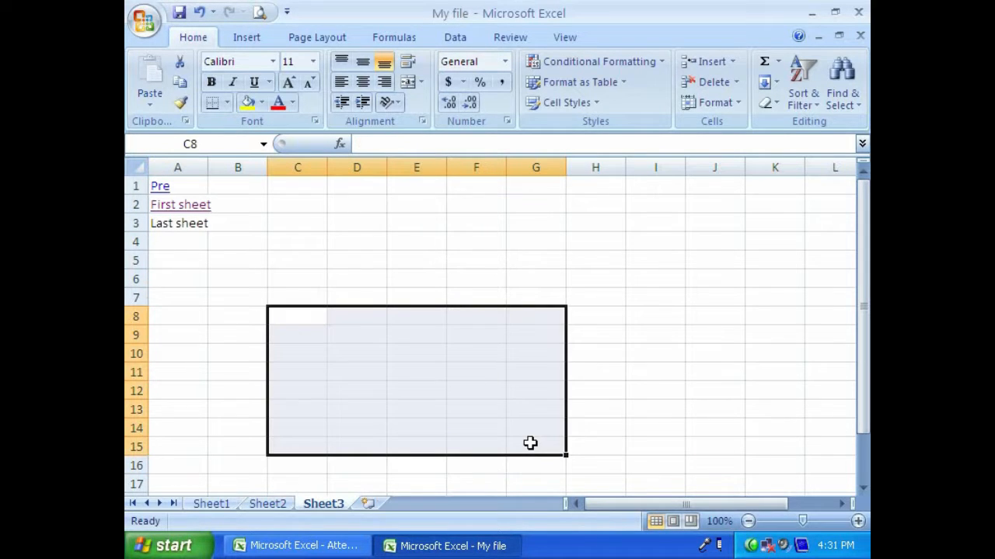
text(sheet 3)
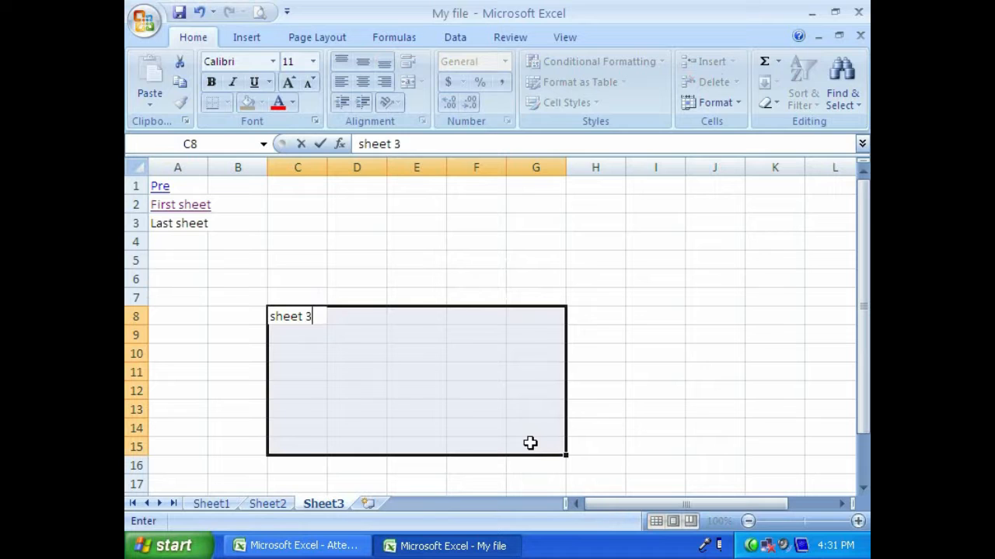
key(ctrl+Return)
click(225, 508)
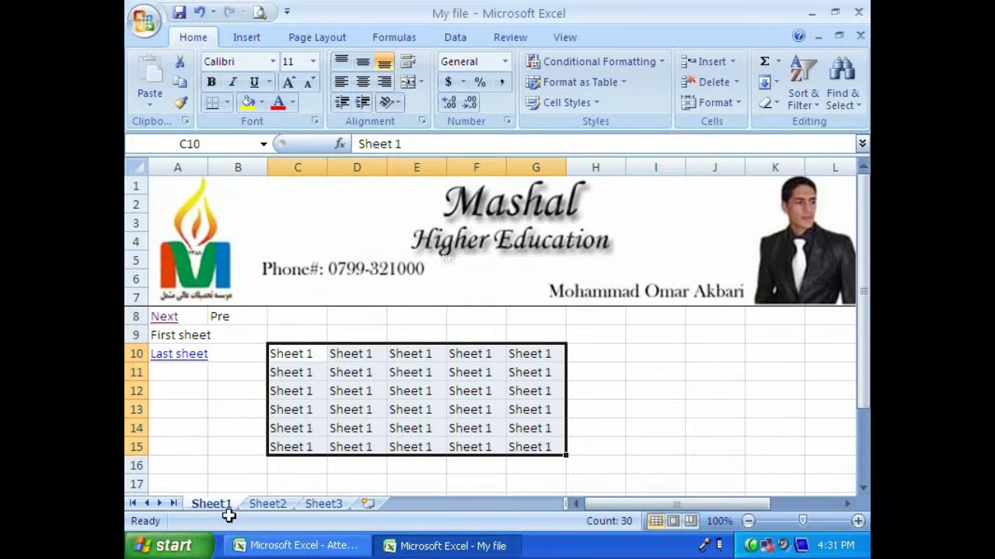
- Follow the "Next" link in cell A8 of Sheet1, check the "Next" cell on Sheet2, and open Sheet3
click(164, 317)
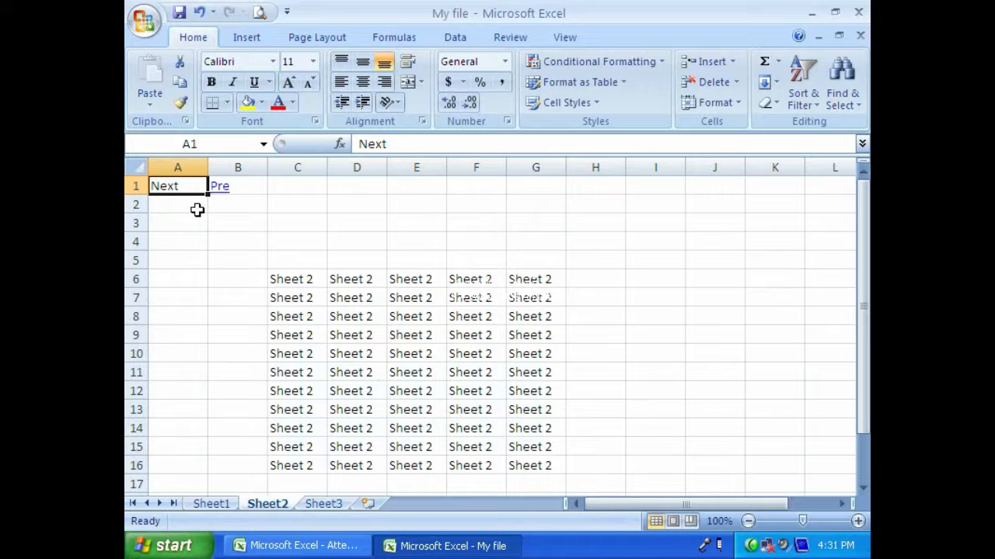
click(171, 205)
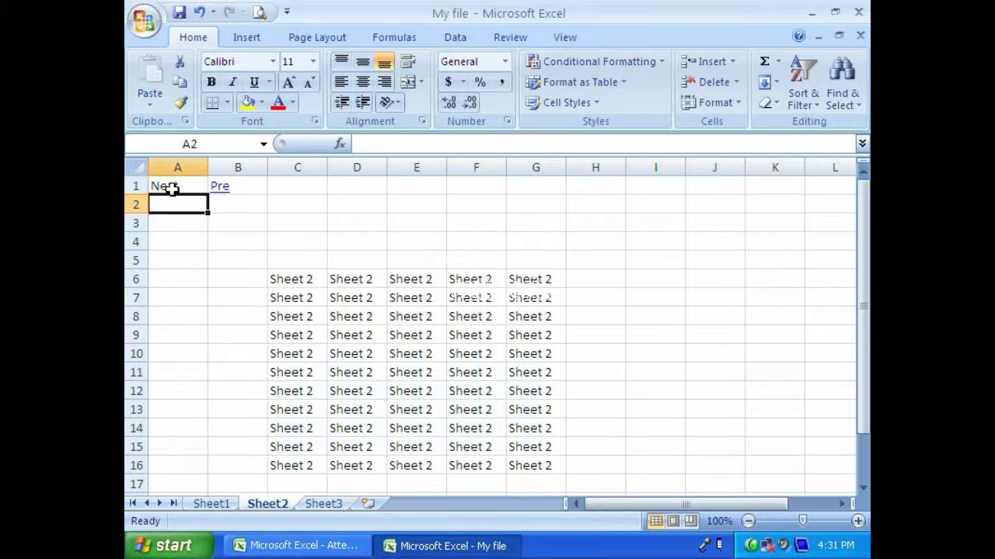
click(171, 189)
click(323, 503)
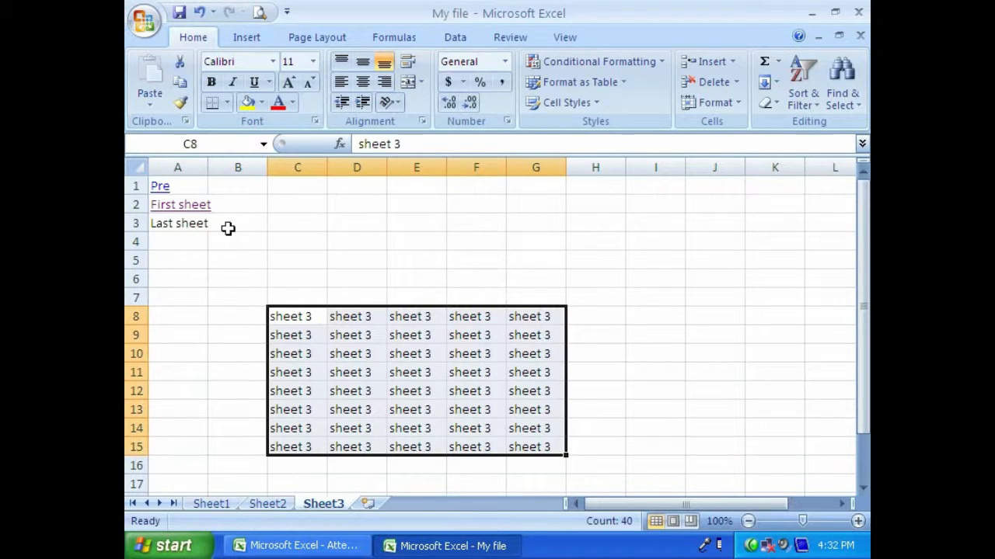
- Enter "Next" in cell B1 of Sheet3 and copy that cell
click(242, 188)
text(Ne)
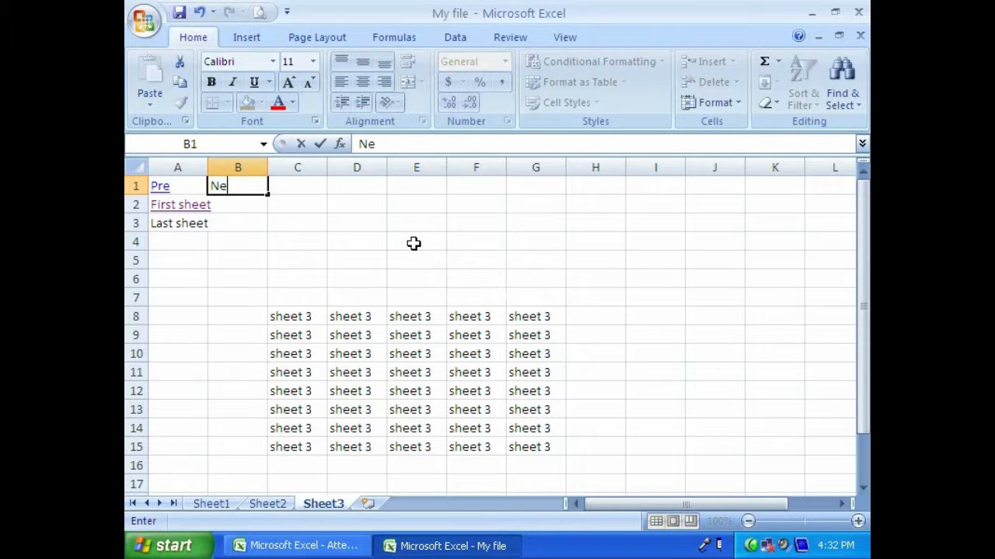
text(xt)
key(Return)
key(Up)
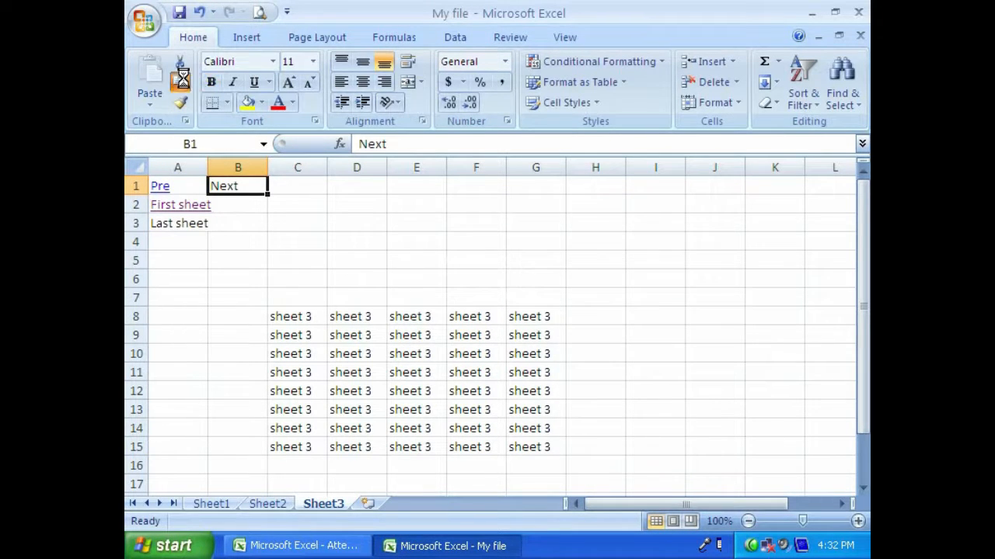
- Paste the copied "Next" cell as a hyperlink into cell A2 of Sheet2
click(267, 503)
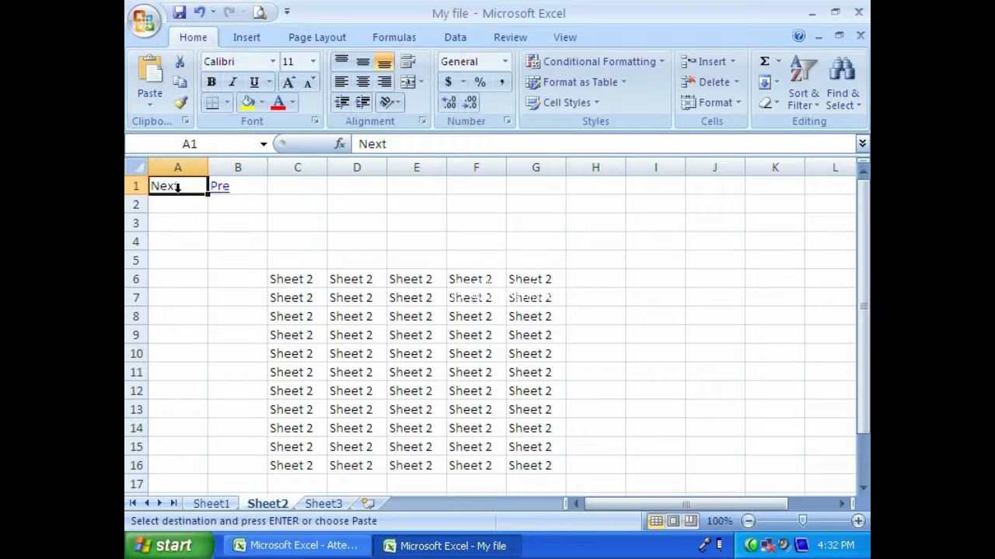
click(175, 202)
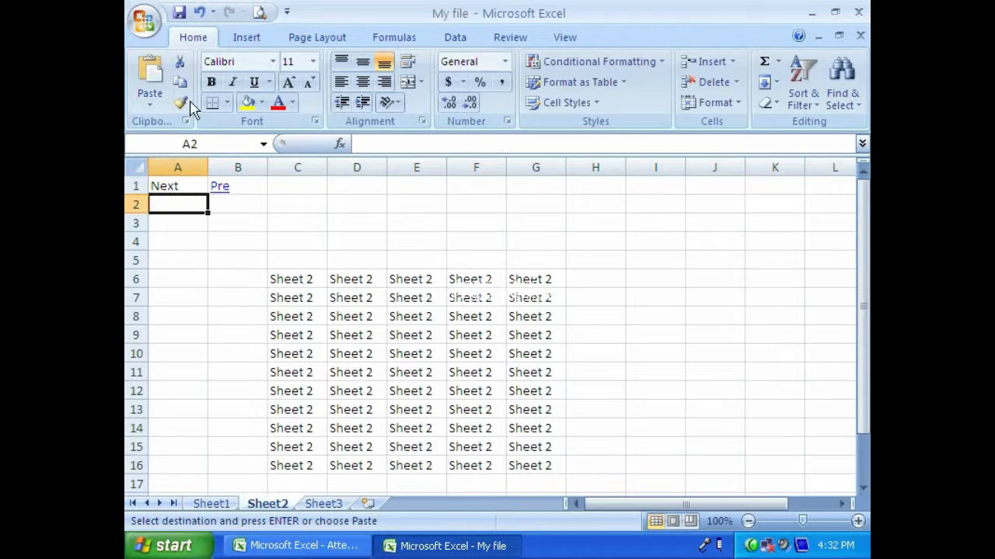
click(149, 106)
click(178, 270)
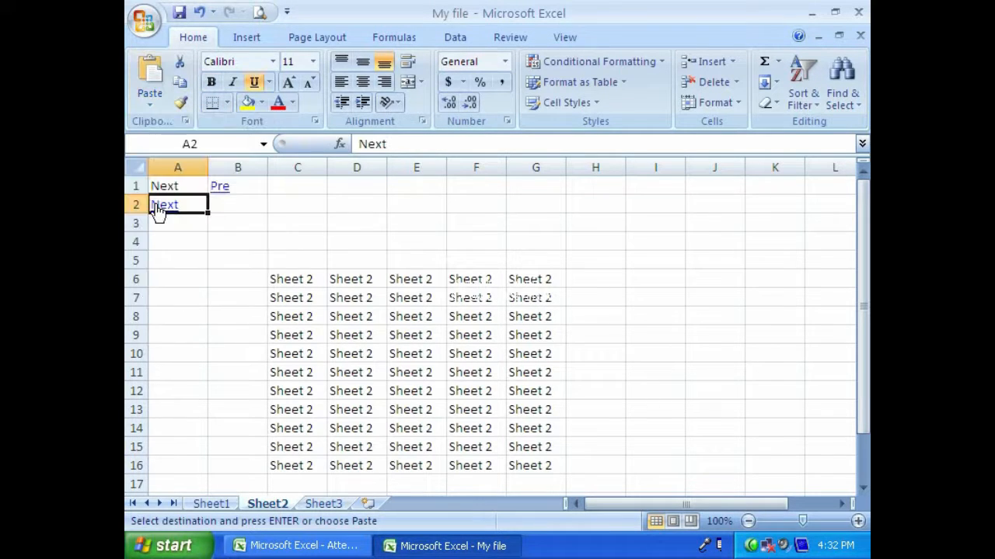
- Test the "Next" link in cell A2 of Sheet2 and point out the text block on Sheet3
drag(273, 185, 661, 184)
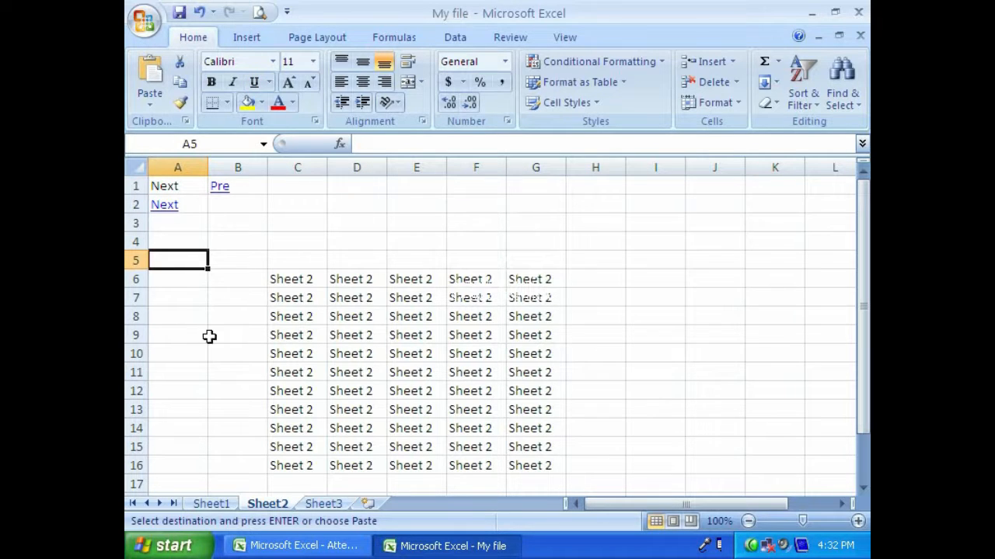
click(159, 205)
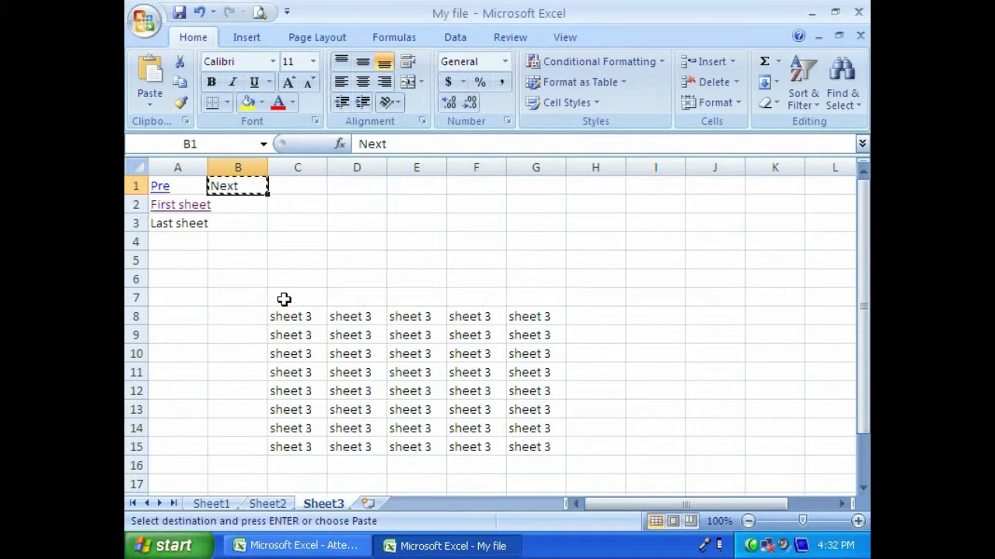
drag(282, 300, 417, 411)
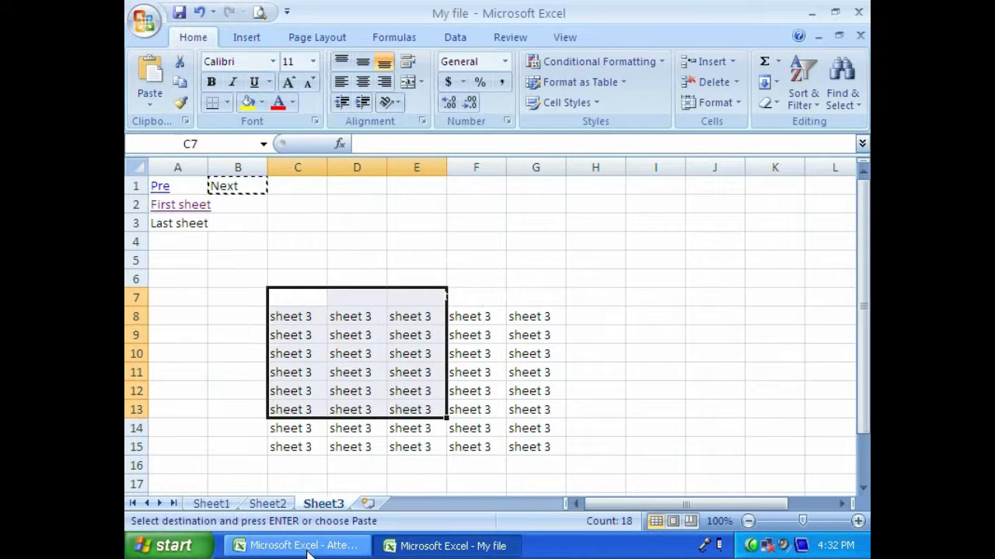
click(410, 373)
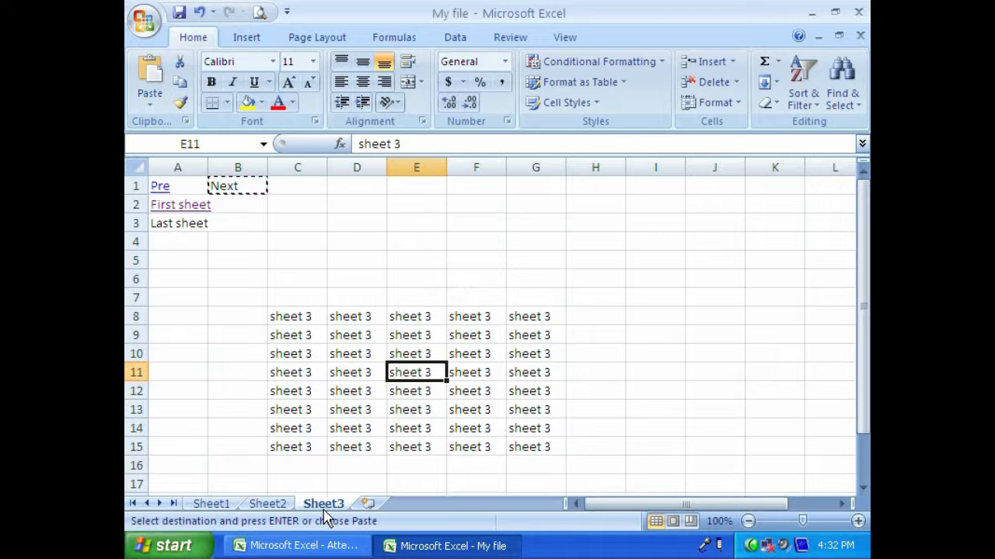
- Follow the "First sheet" link in cell A2 of Sheet3 and look over the text block on Sheet1
click(178, 203)
drag(299, 353, 450, 409)
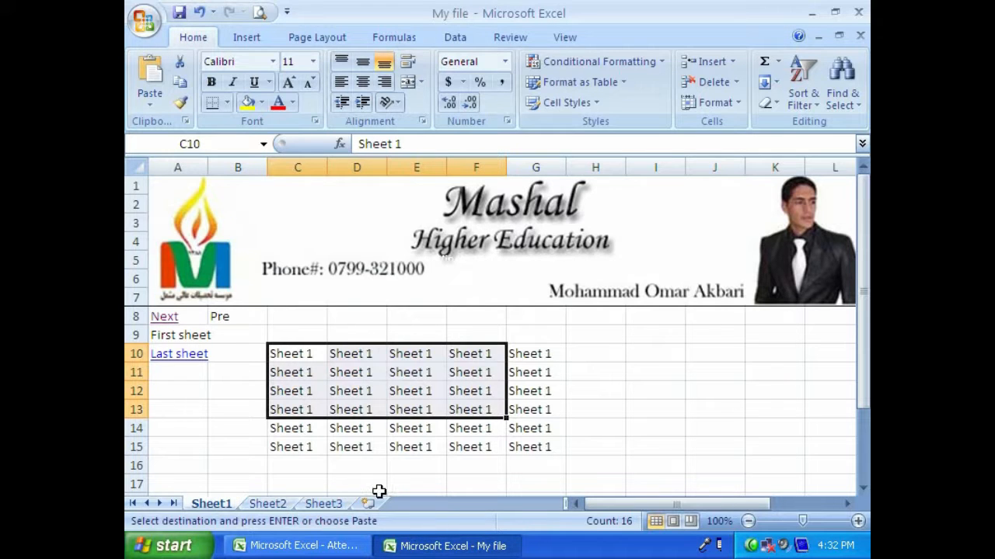
drag(616, 510, 645, 510)
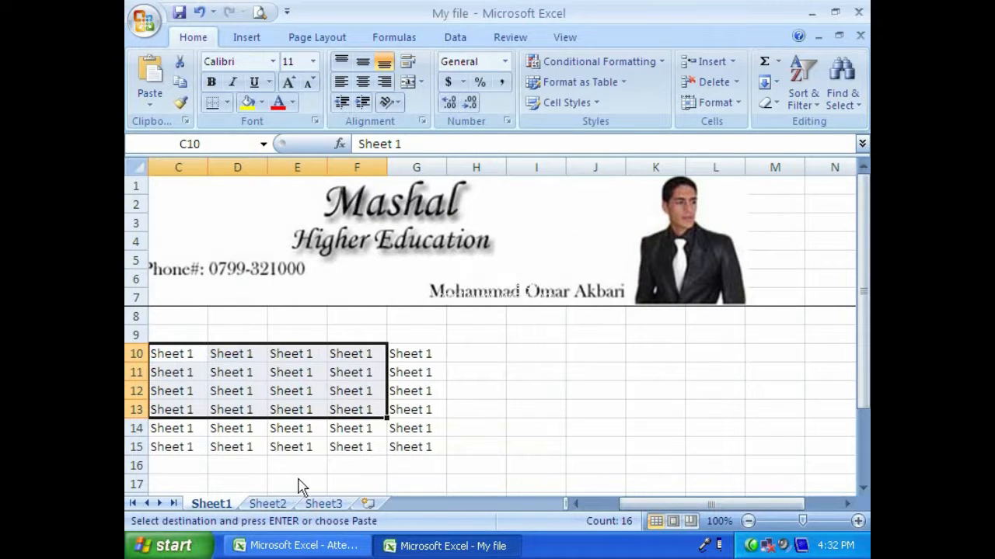
drag(628, 505, 593, 505)
drag(334, 375, 466, 442)
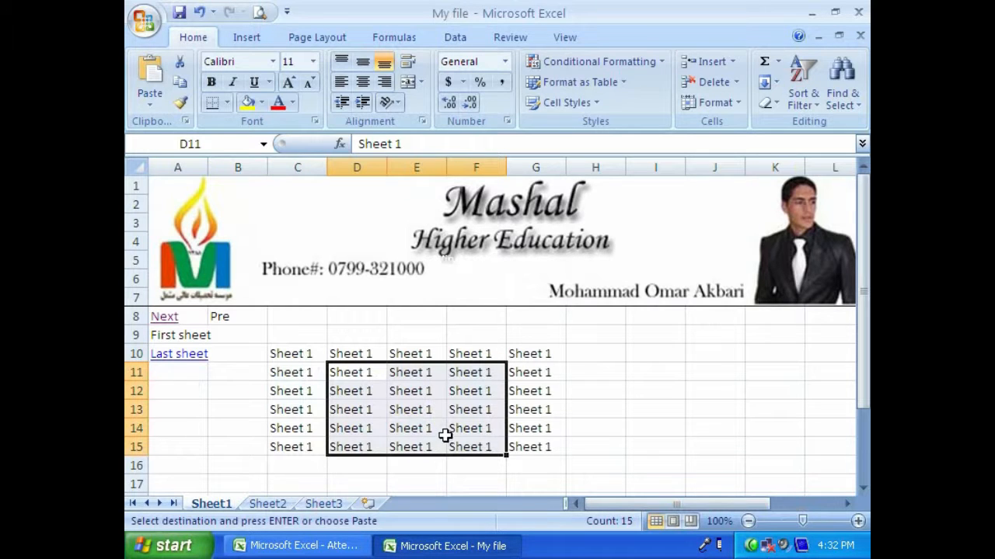
- Test the "Last sheet" link in cell A10 of Sheet1, and return to cell A13 of Sheet1
click(163, 365)
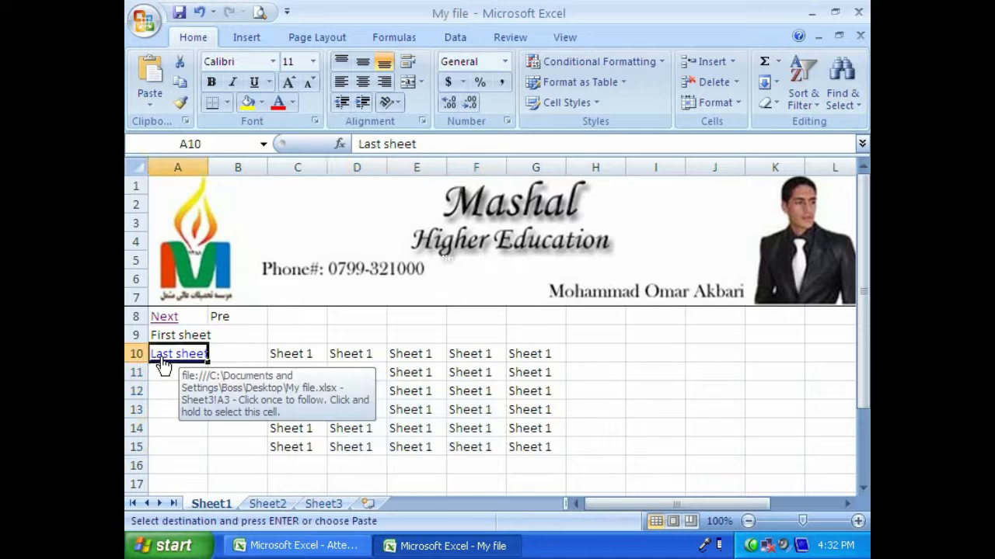
drag(350, 356, 415, 412)
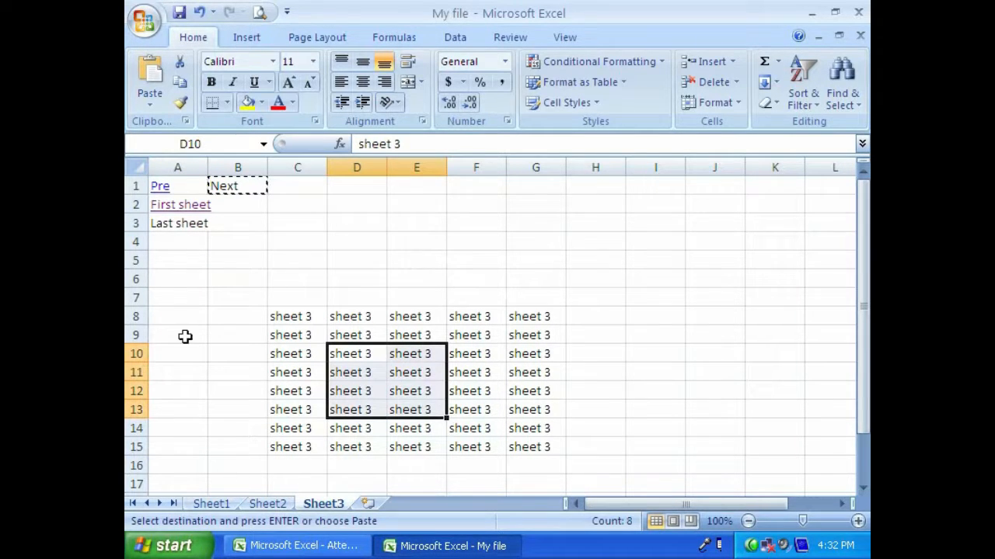
click(212, 275)
click(220, 505)
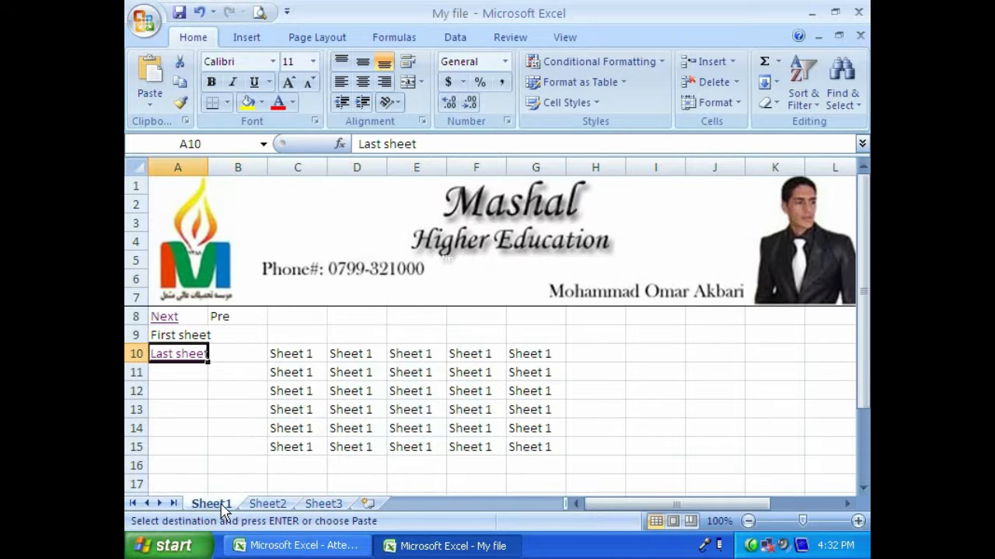
click(172, 405)
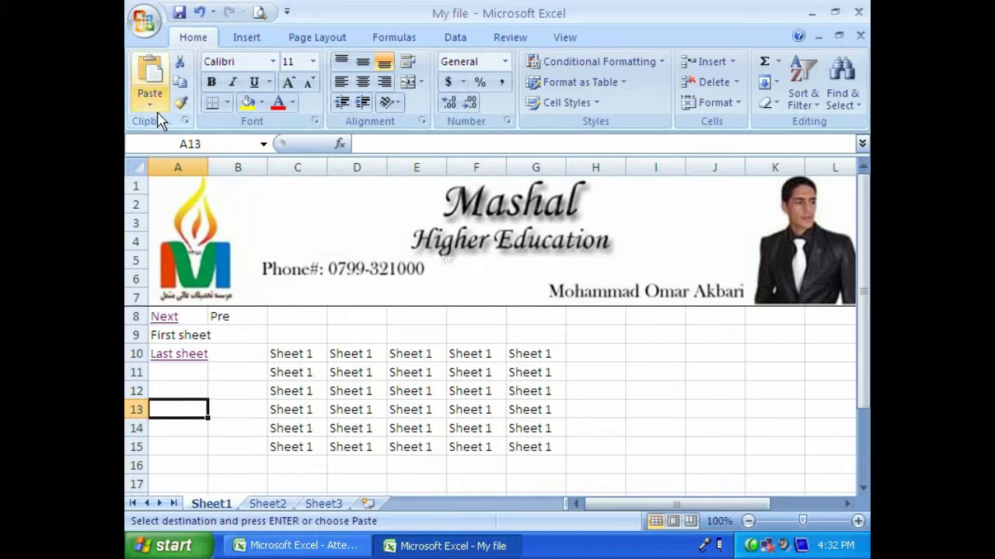
- Start Microsoft Word 2007 and enter the heading "Report" followed by sample paragraphs generated with =rand()
click(167, 545)
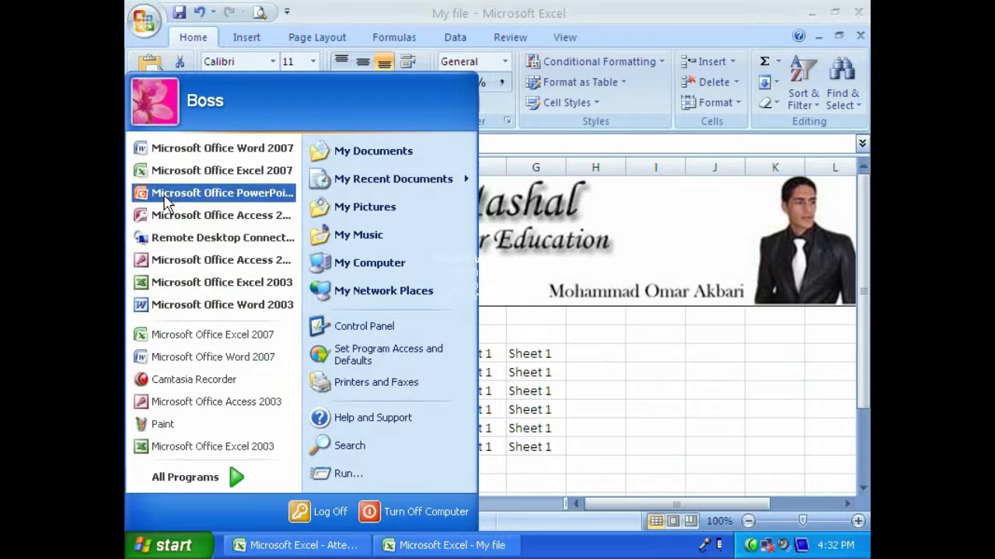
click(172, 152)
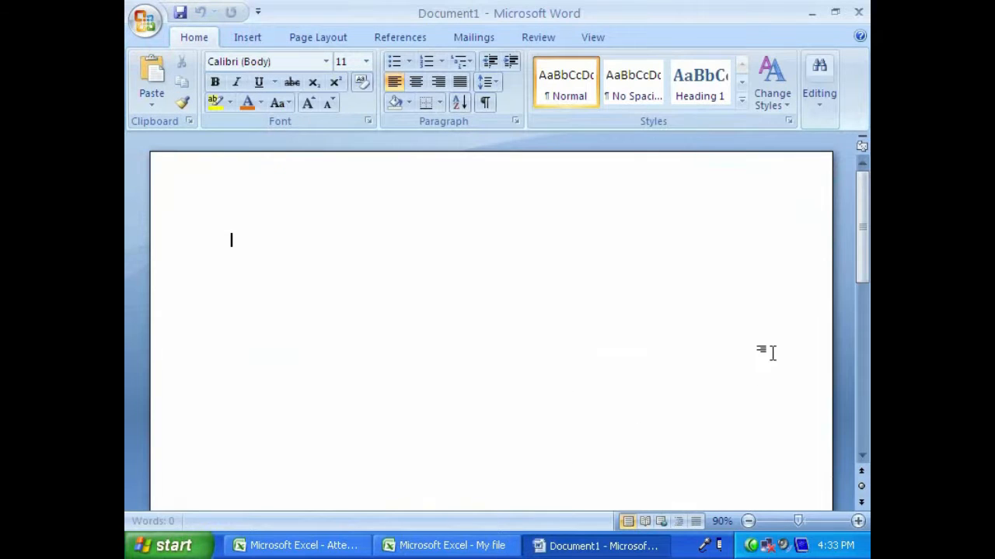
text(Report)
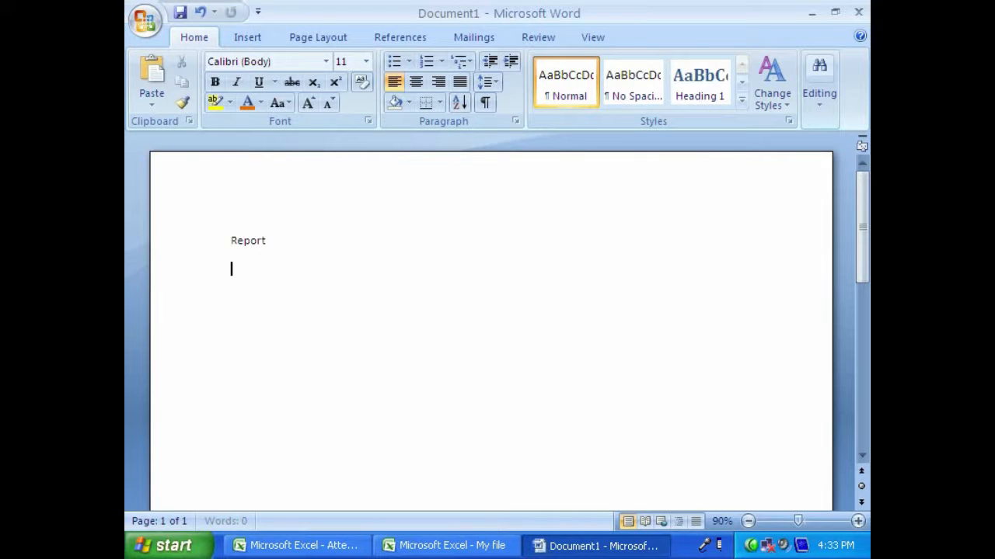
text(=rand())
key(Return)
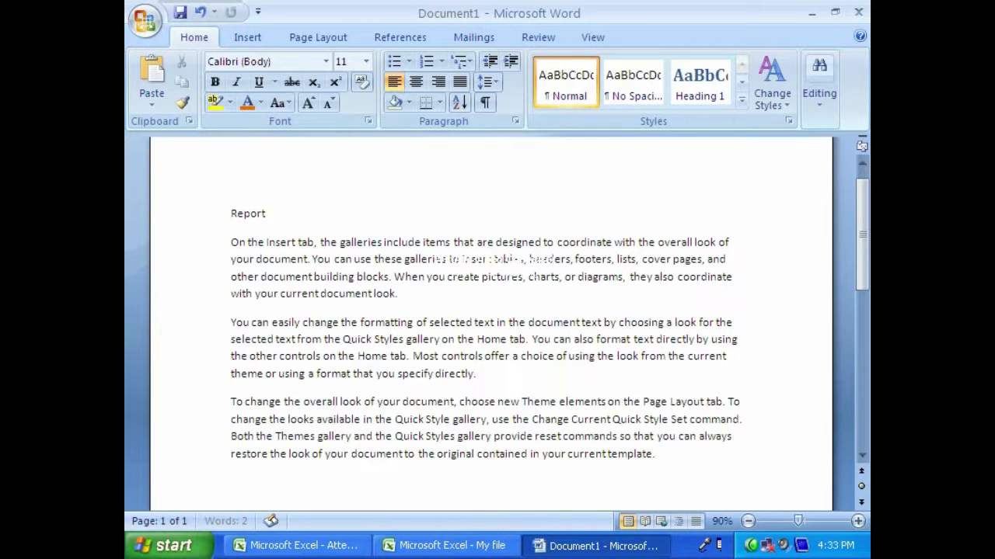
- Save the Word document to the Desktop under the name Report
click(181, 13)
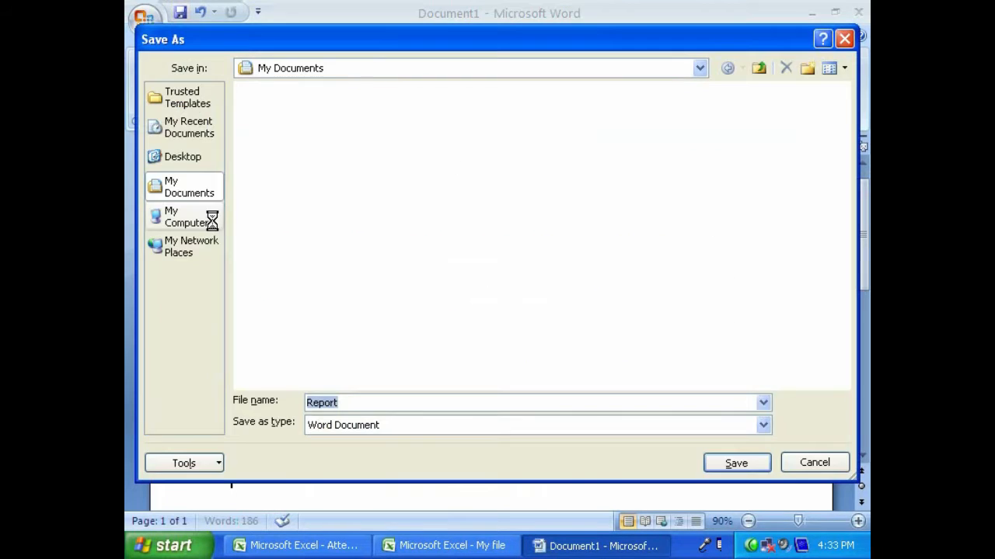
click(183, 158)
text(Report)
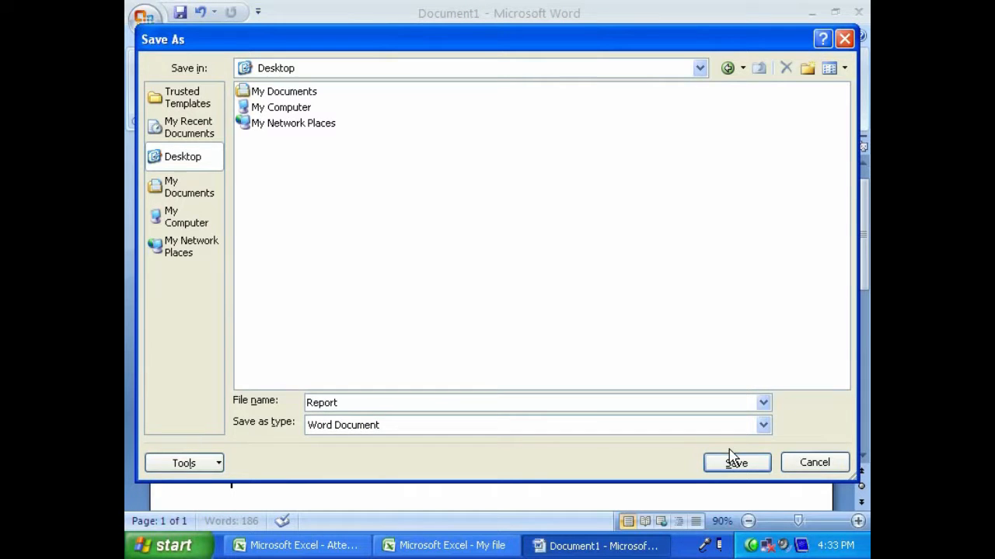
click(731, 460)
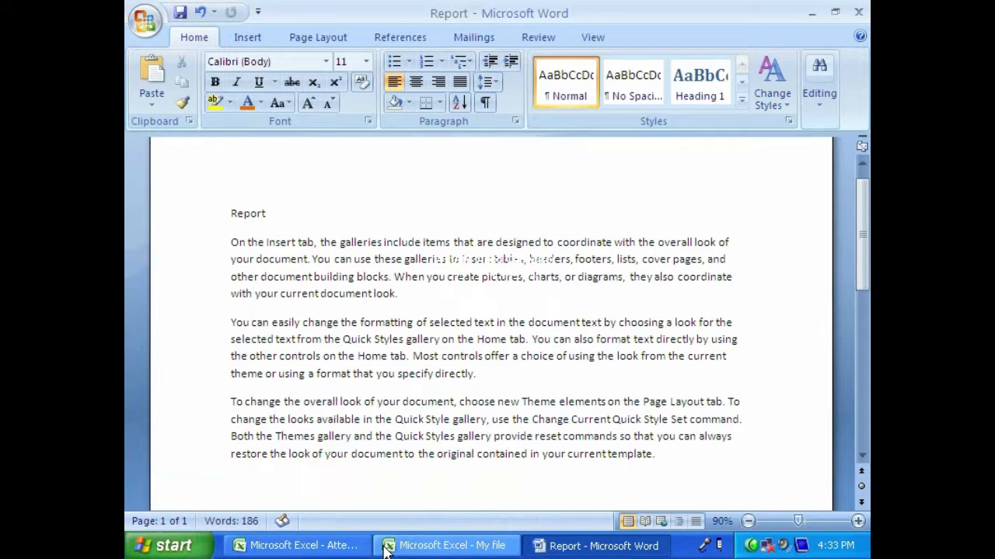
- Switch to the My file workbook in Excel, fill C10:G15 of Sheet1 with 1000, and save the workbook
click(443, 545)
click(238, 407)
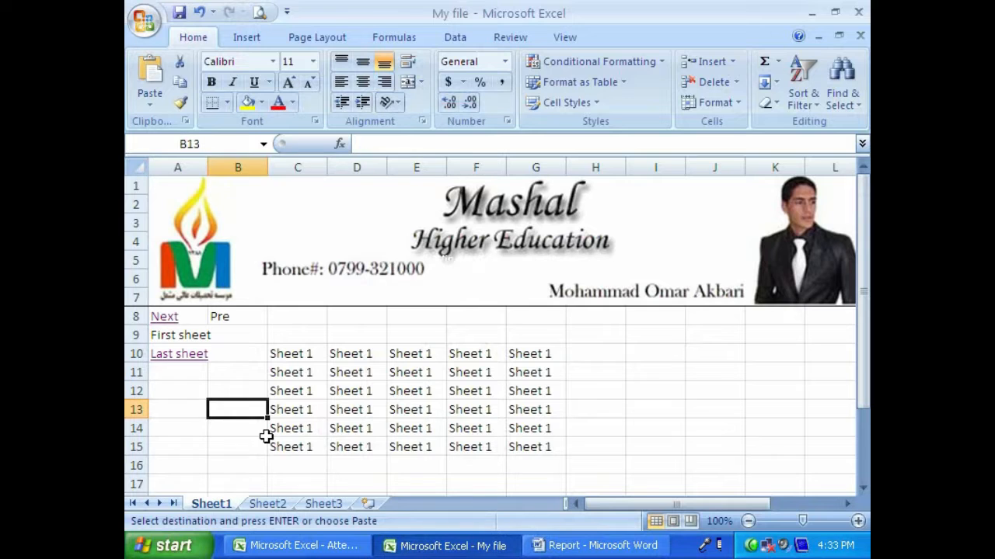
click(303, 466)
drag(289, 351, 525, 442)
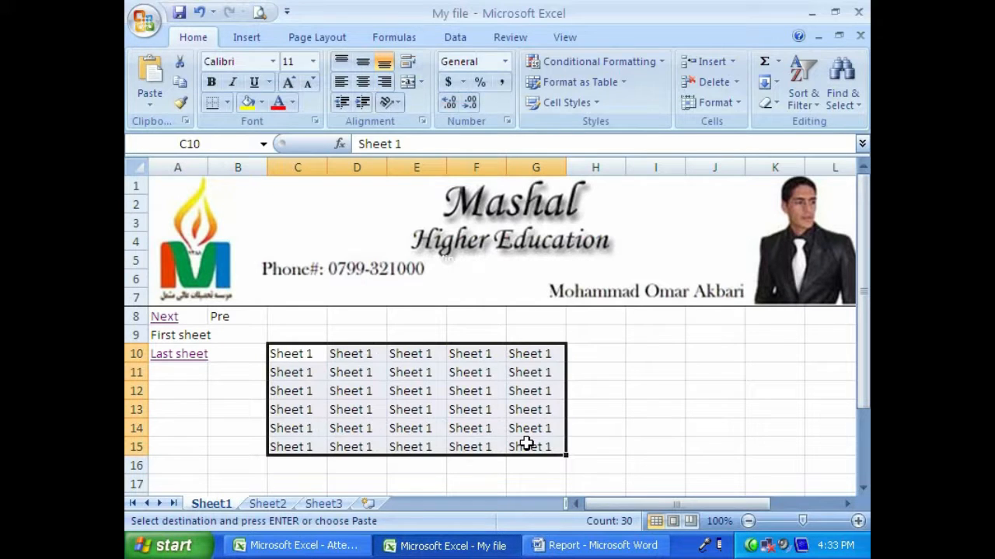
text(1000)
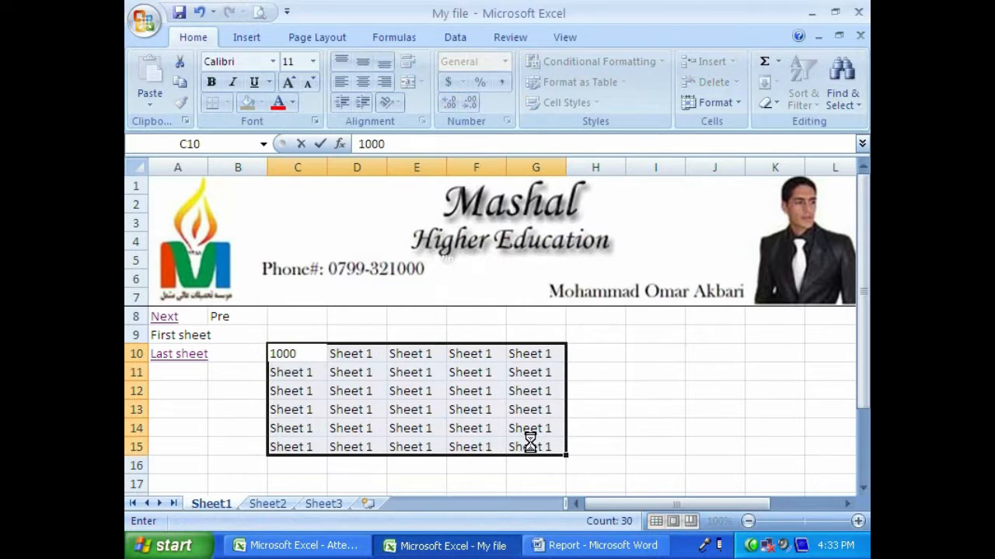
key(ctrl+Return)
click(311, 462)
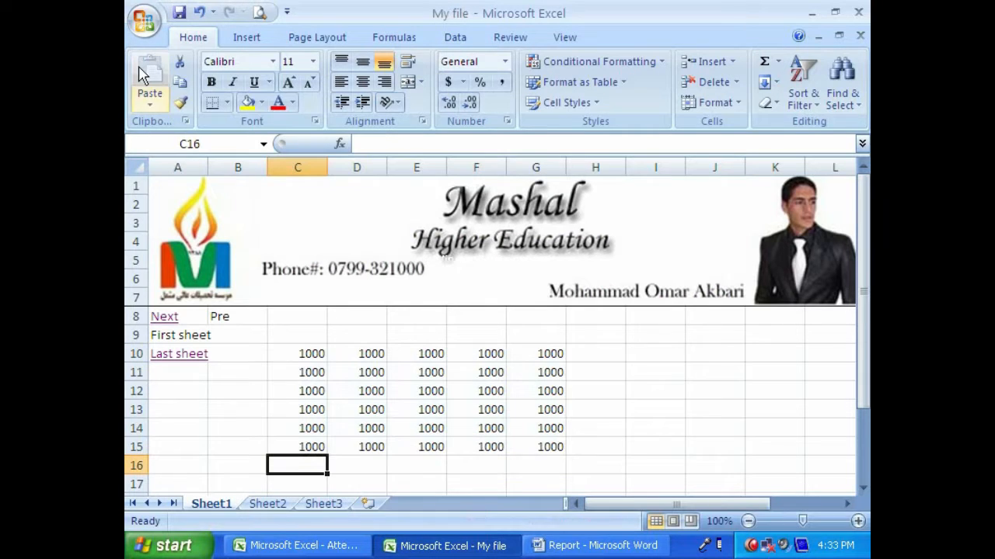
click(178, 11)
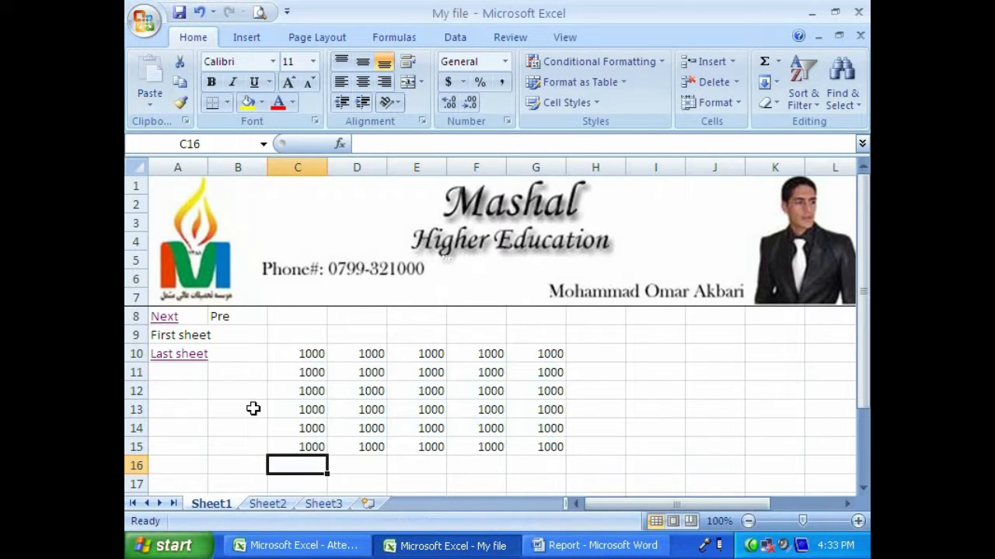
- Enter "Excel" in cell A13 of Sheet1, copy that cell, and switch to the Report document in Word
click(180, 409)
text(Excel)
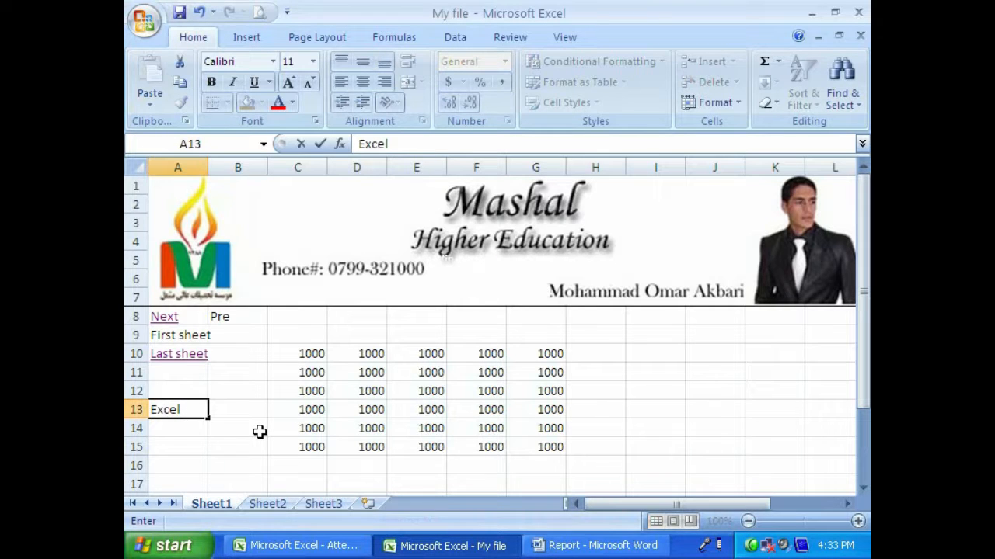
key(Return)
click(178, 407)
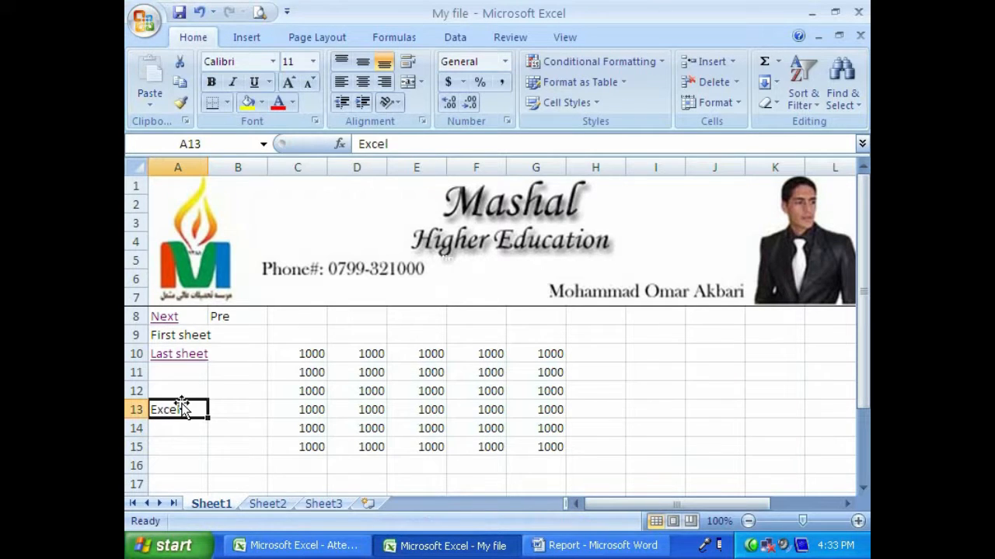
click(179, 88)
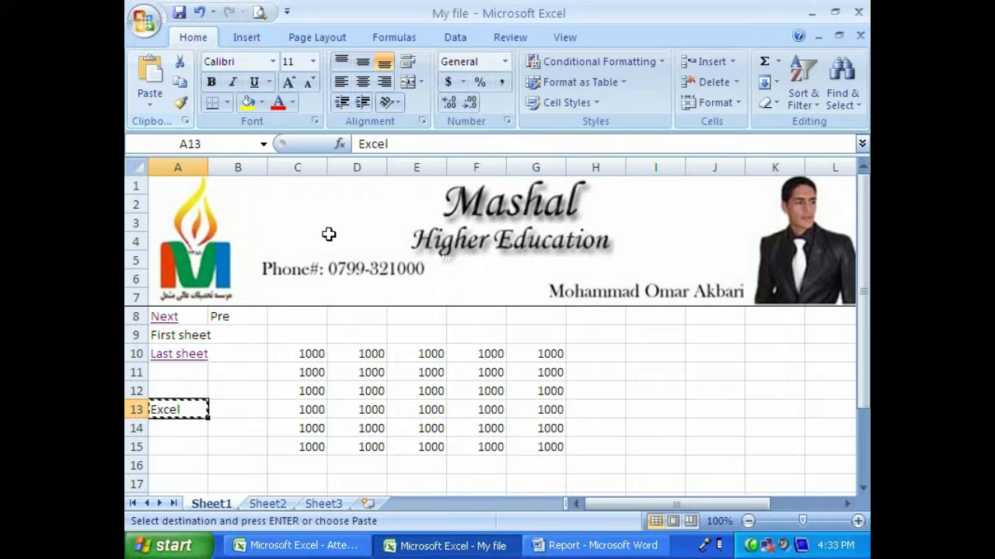
key(alt+Tab)
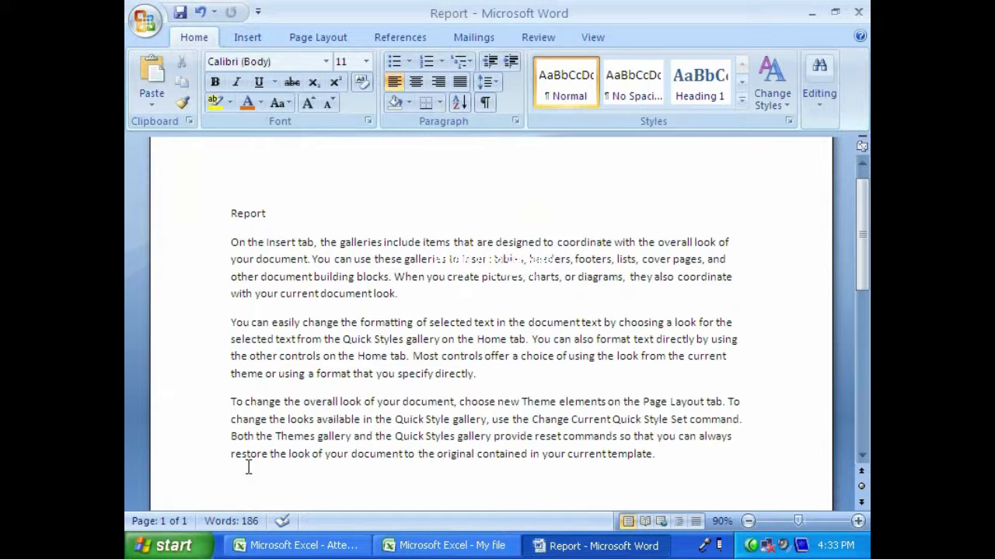
- Paste the copied cell as a hyperlink below the last paragraph of the Report document and add the line "Word" beneath it
click(152, 105)
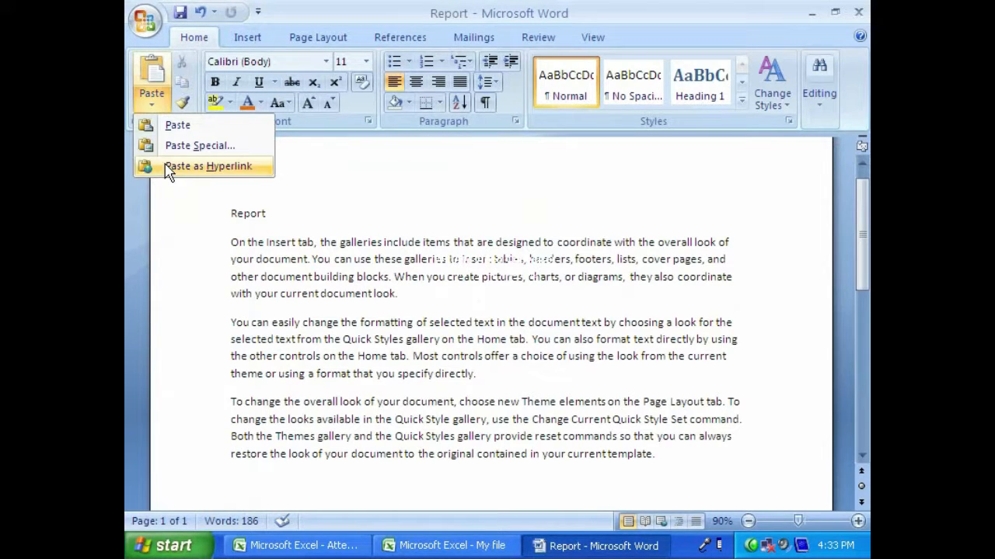
click(203, 168)
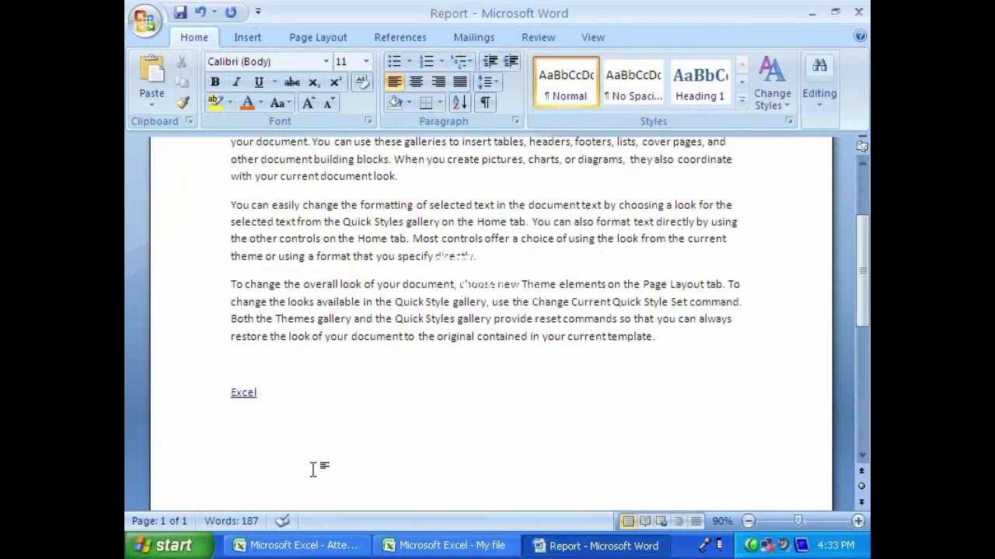
text(Wor)
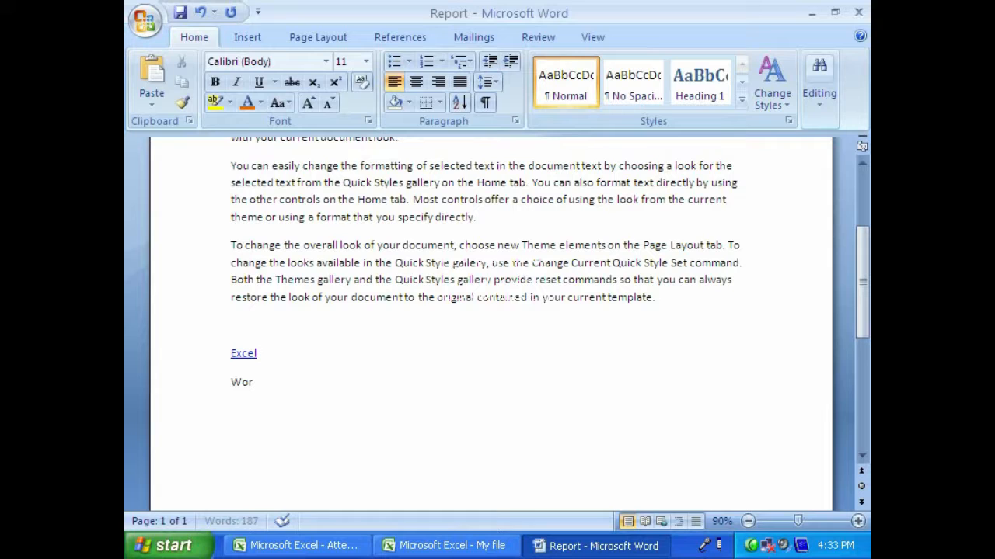
text(d)
key(Return)
- Copy the word "Word" from the Report document and paste it as a hyperlink in A14 of Sheet1 in the My file workbook
drag(281, 384, 225, 384)
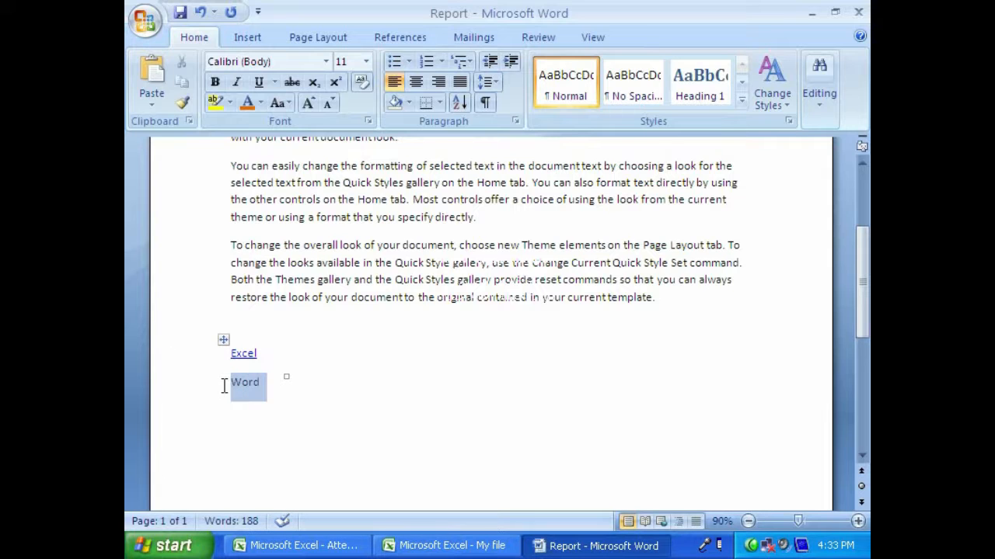
click(184, 84)
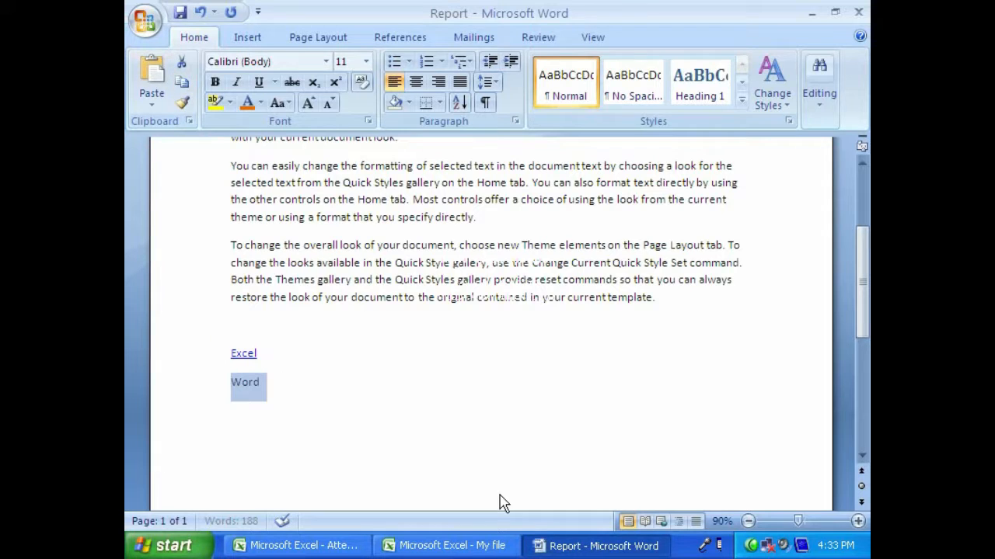
click(447, 546)
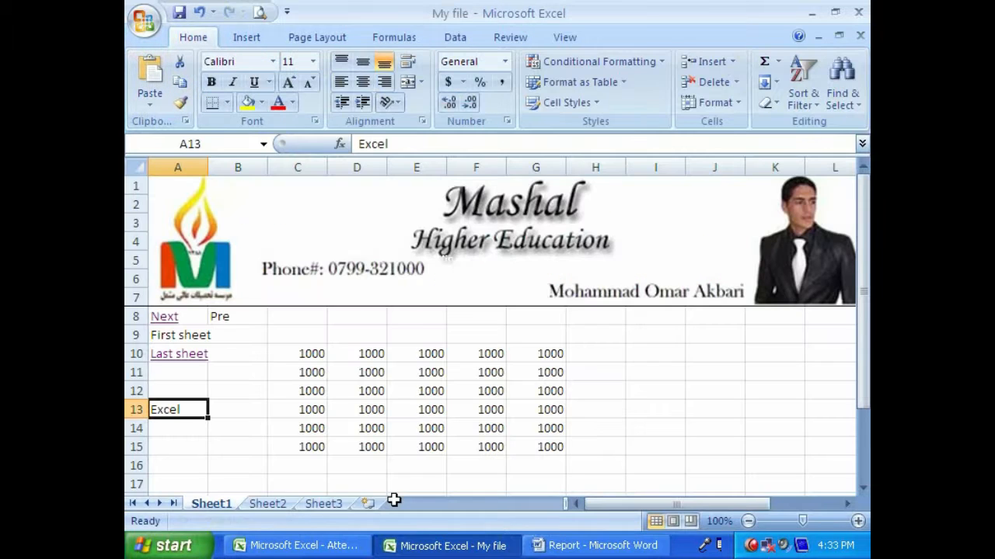
click(160, 435)
click(150, 104)
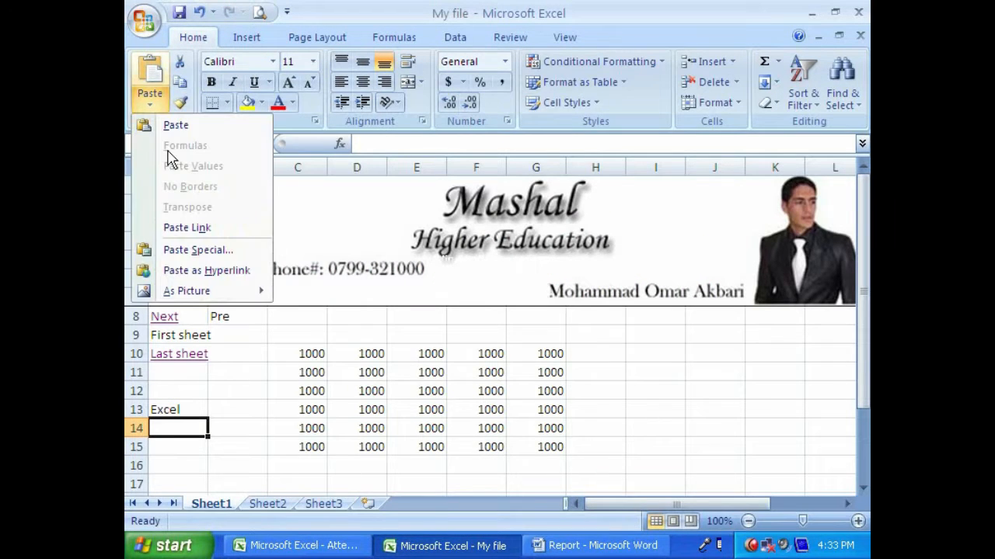
click(171, 269)
- Switch back to the Report document in Word, save it, and close it
click(594, 546)
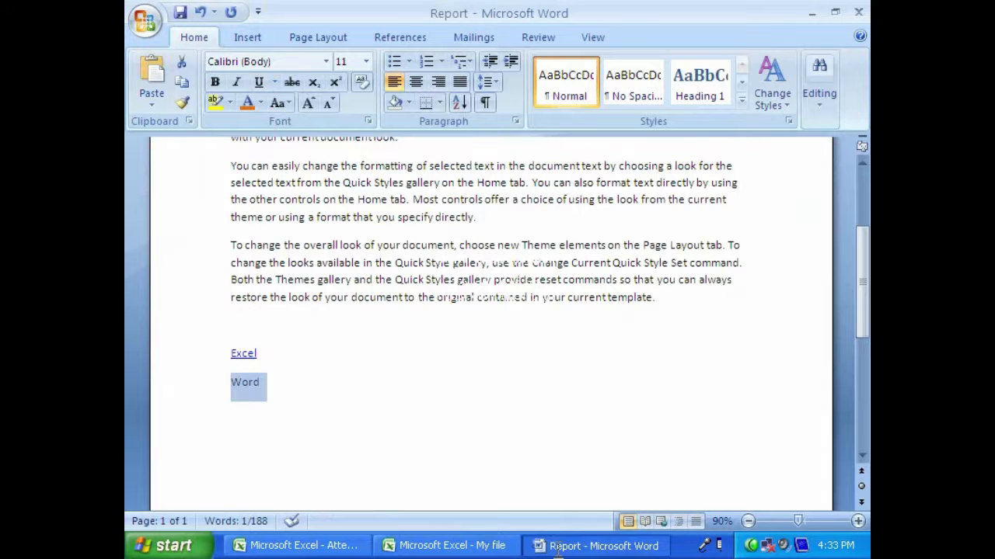
click(179, 13)
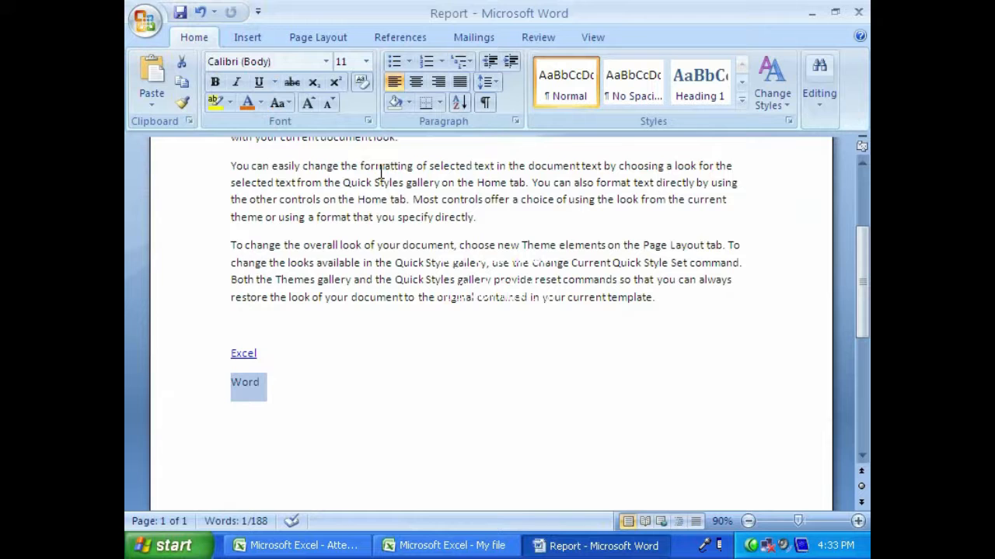
click(859, 14)
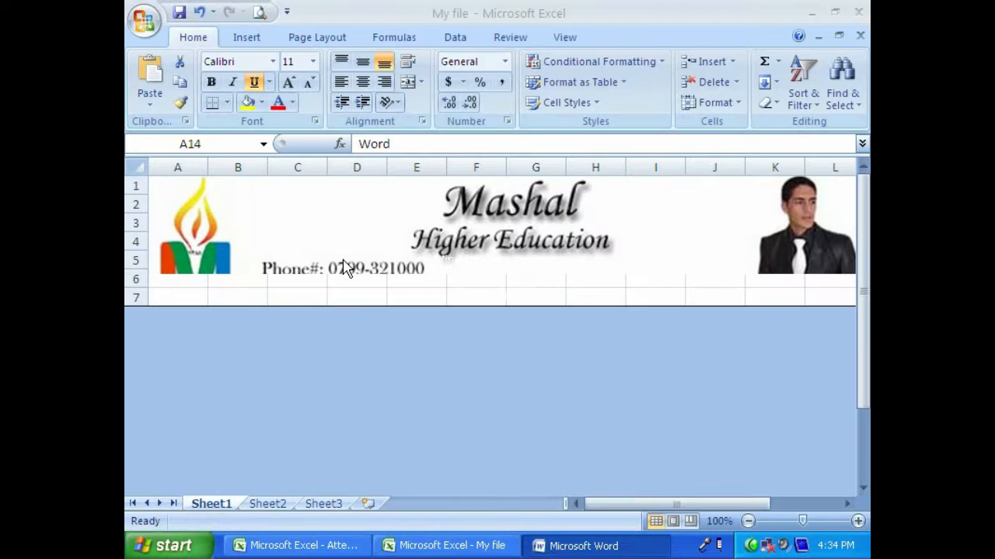
- Test the Word hyperlink in A14 of Sheet1 and the Excel hyperlink in the Report document
drag(311, 347, 549, 463)
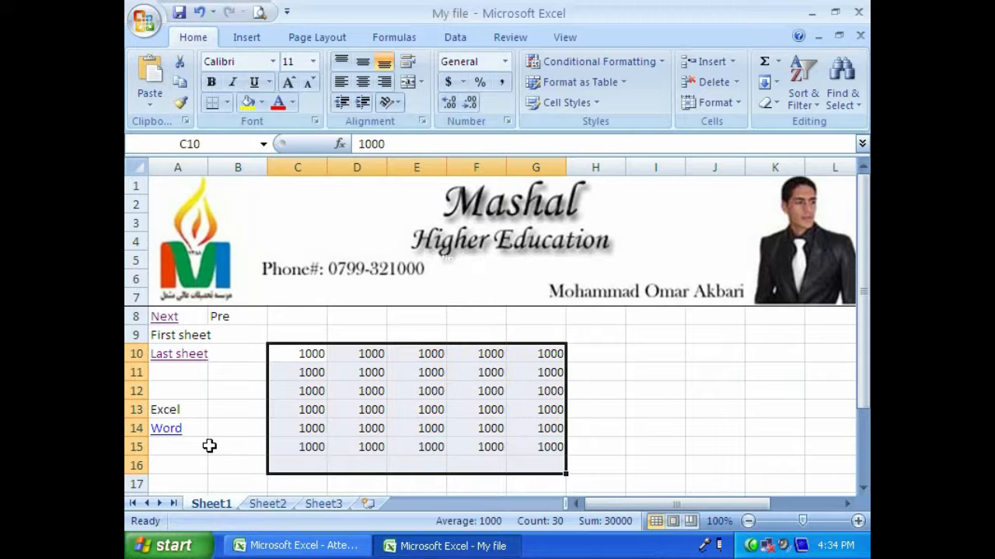
drag(296, 355, 525, 449)
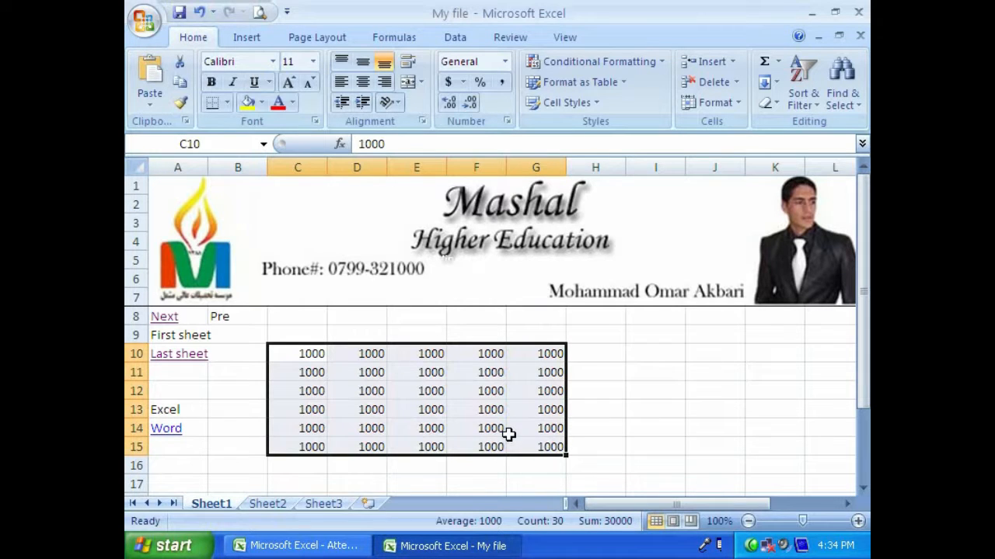
click(168, 428)
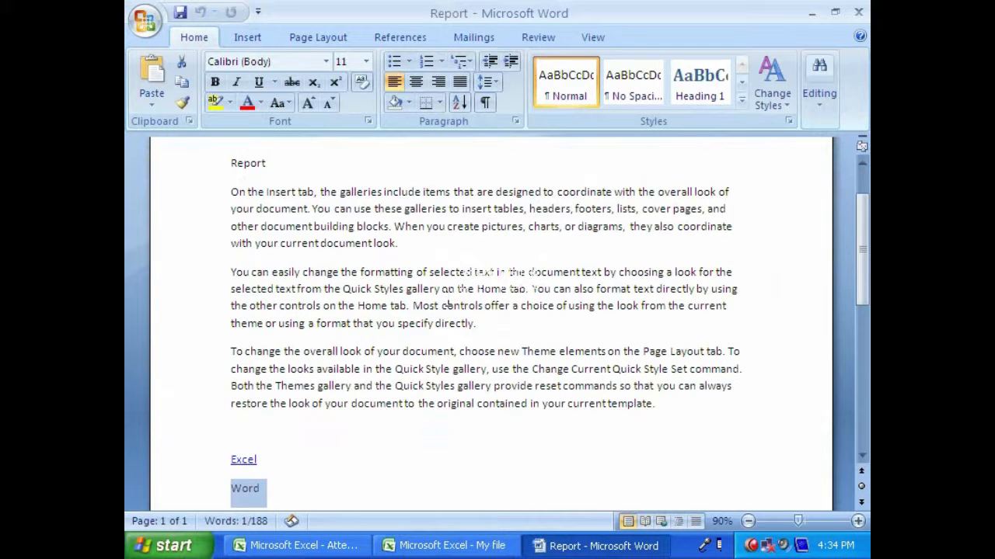
click(858, 10)
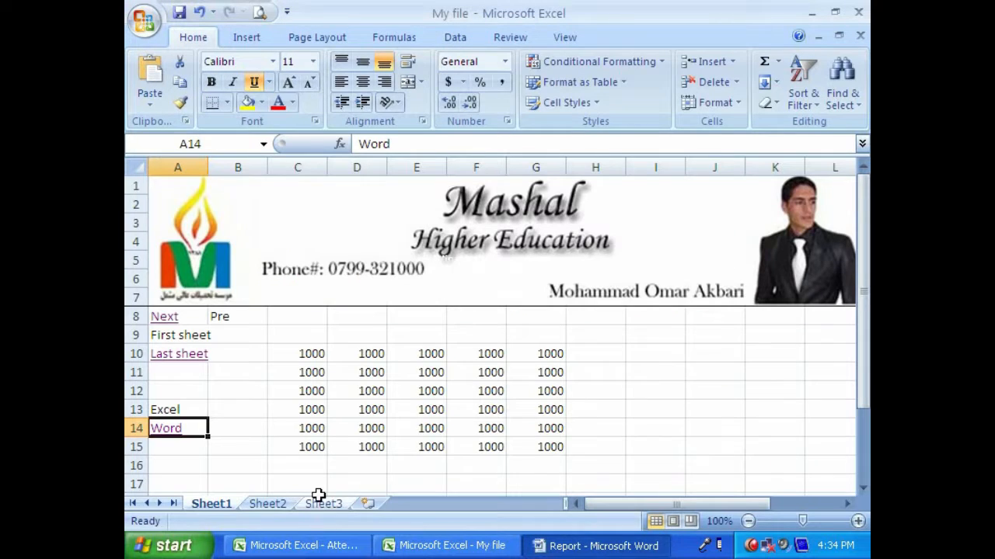
click(175, 427)
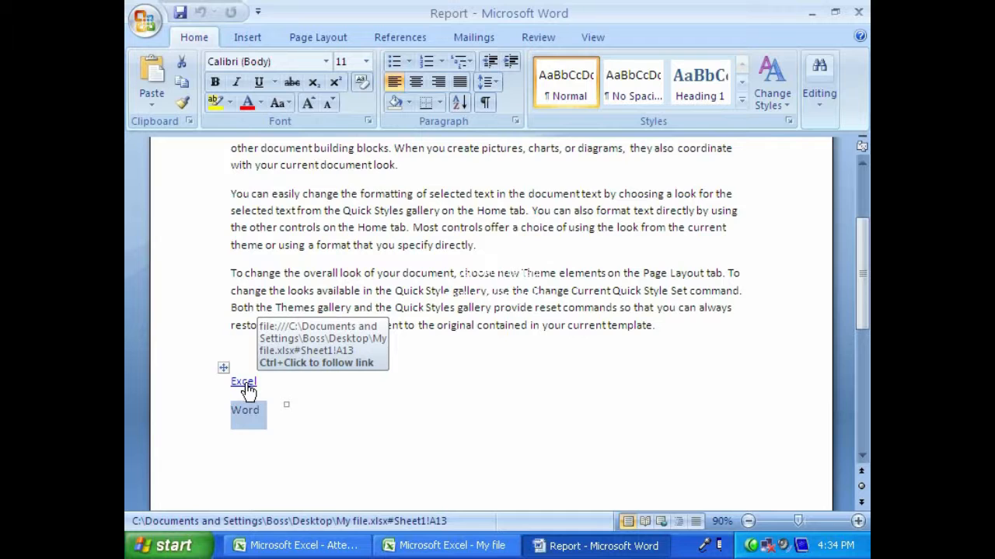
ctrl+click(243, 382)
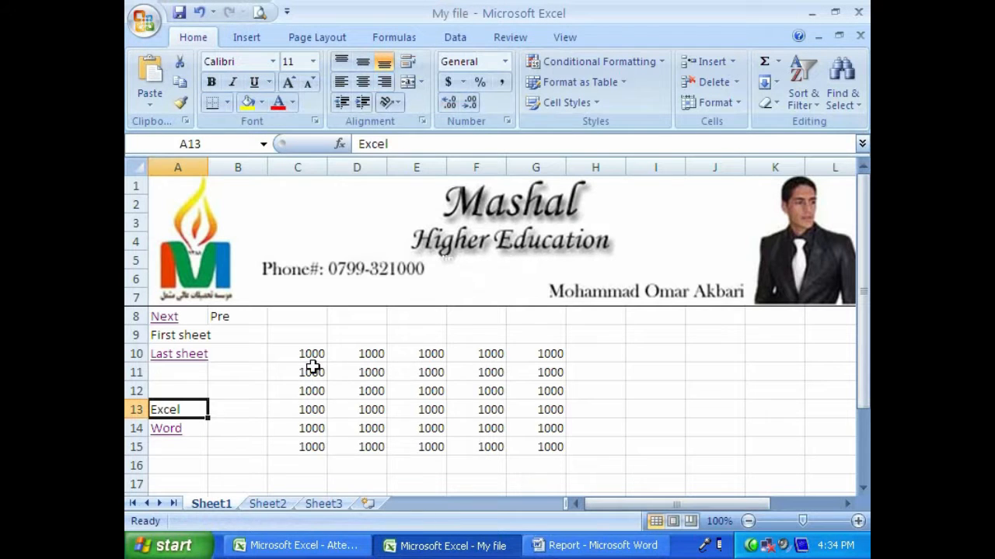
drag(313, 369, 477, 449)
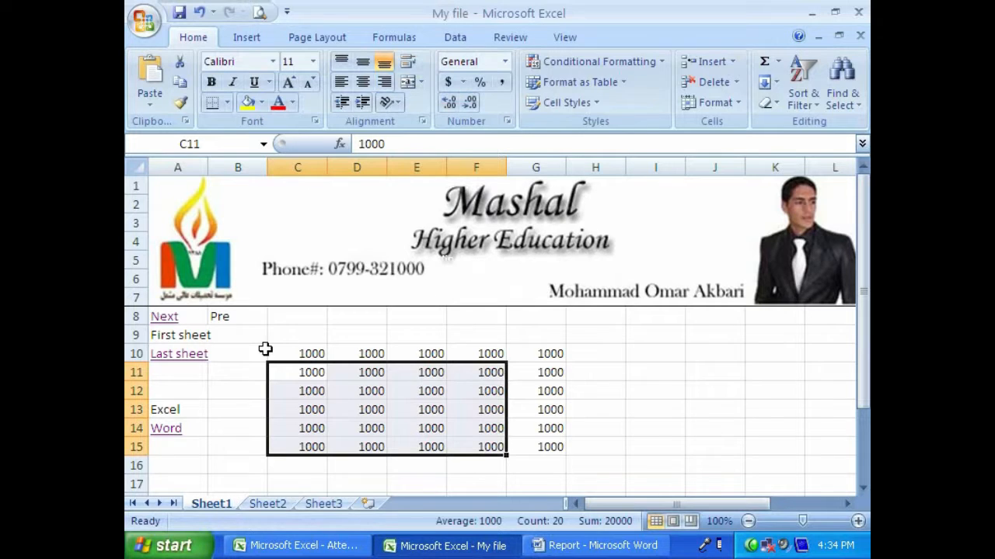
click(149, 109)
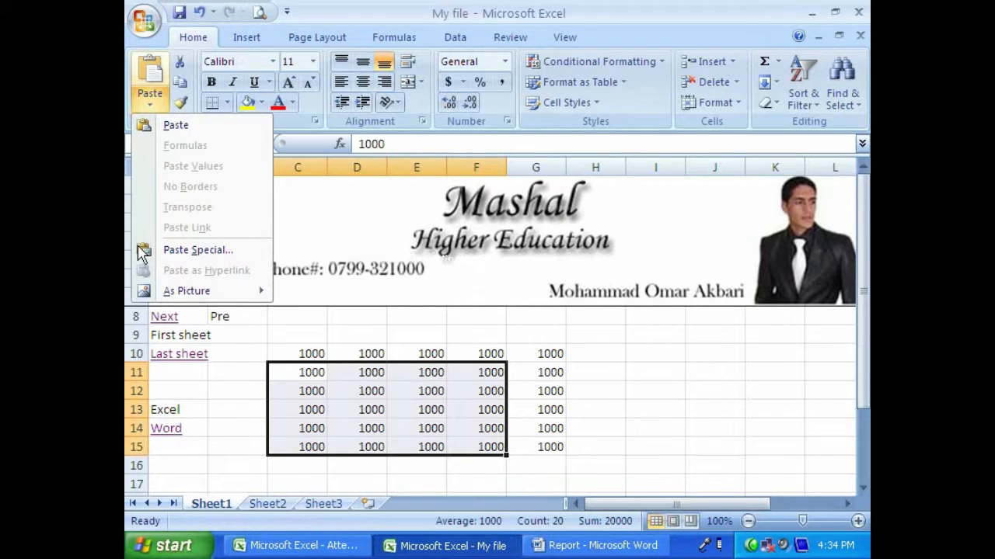
mouse_move(156, 293)
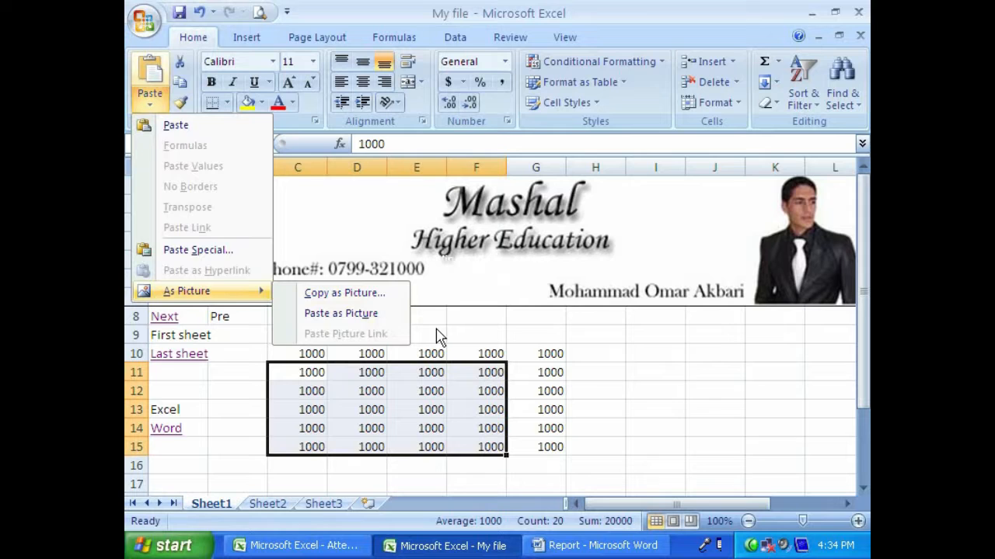
click(520, 389)
- Clear all contents and formatting from A8:H15 of Sheet1
drag(181, 319, 581, 453)
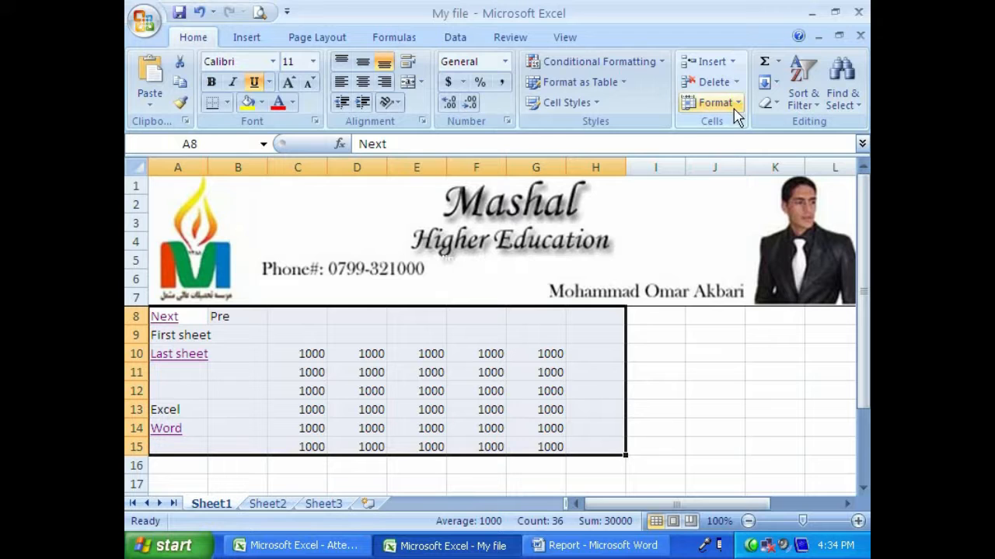
click(768, 103)
click(774, 127)
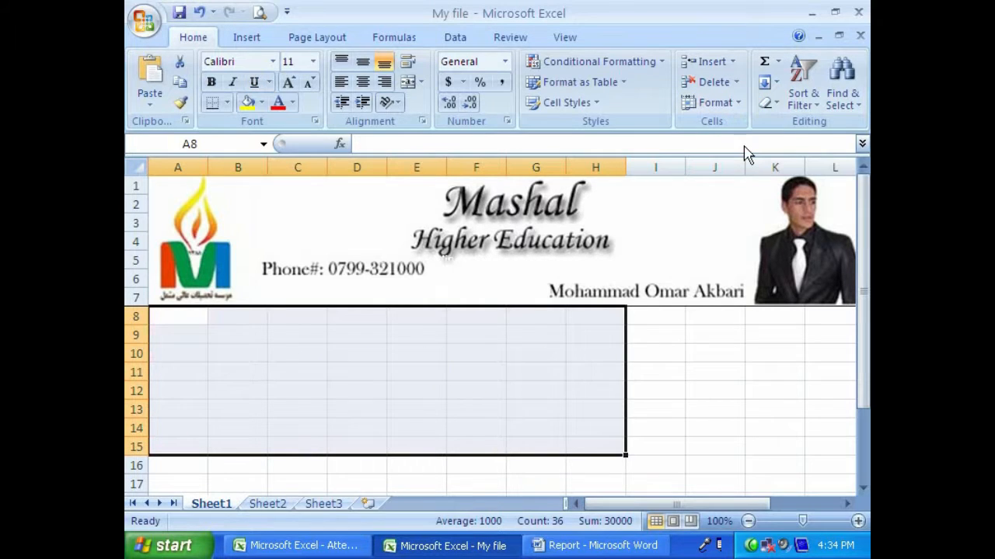
- Enter 1000 in B8 and 2000 in B9, and extend the series down to 6000 in B13
drag(254, 322, 247, 388)
drag(245, 342, 247, 318)
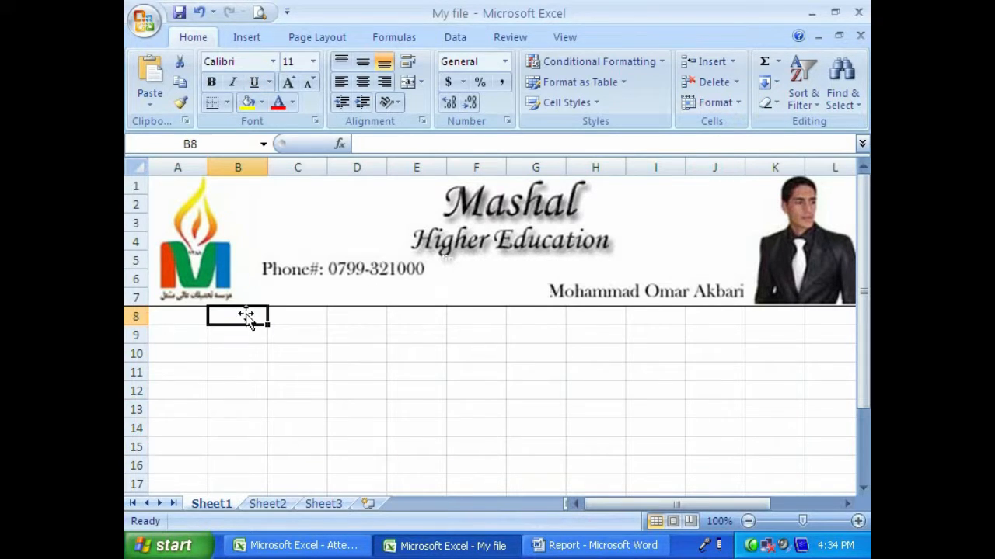
text(1000)
key(Return)
text(2000)
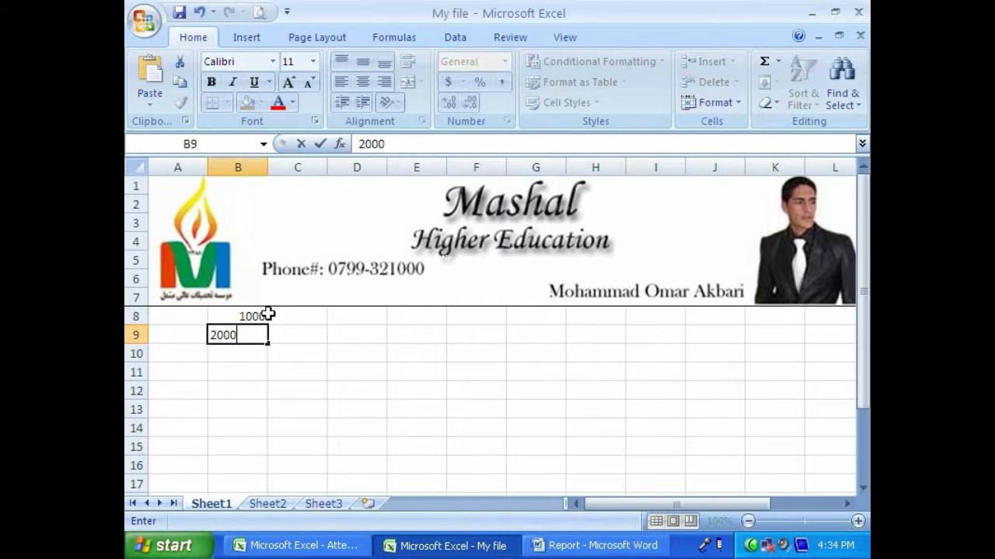
key(Return)
drag(249, 315, 259, 412)
click(266, 347)
- Total B8:B13 in cell B14 with a SUM formula
click(246, 428)
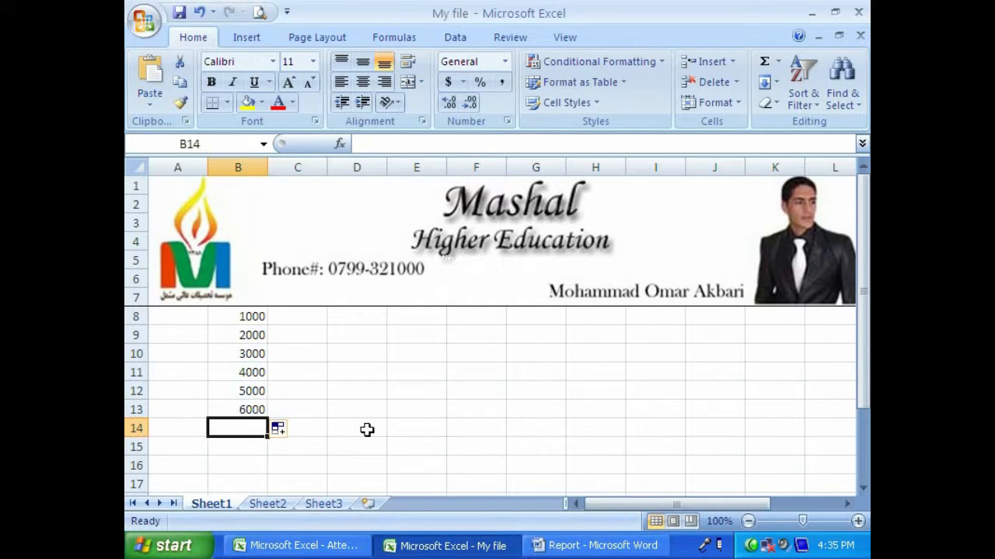
text(=sum()
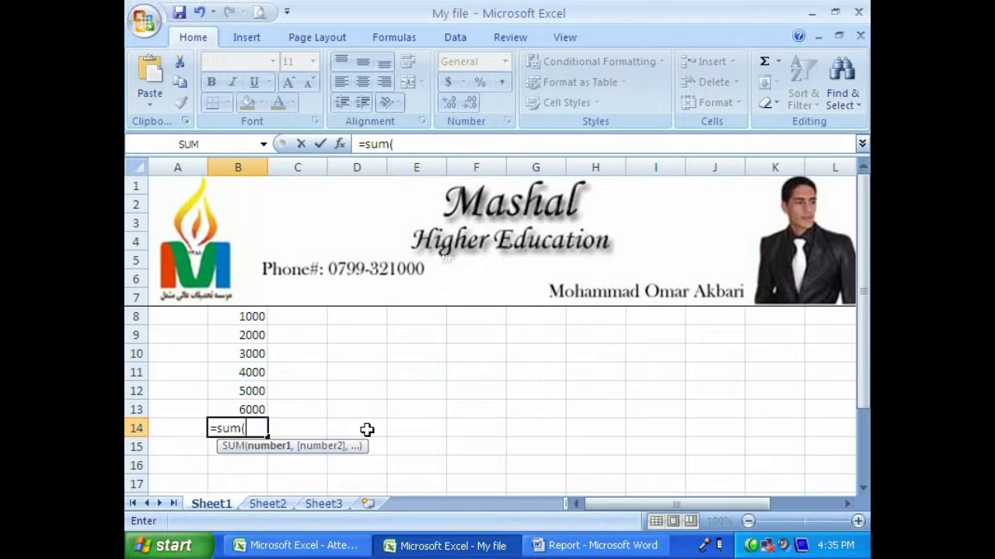
drag(244, 316, 249, 410)
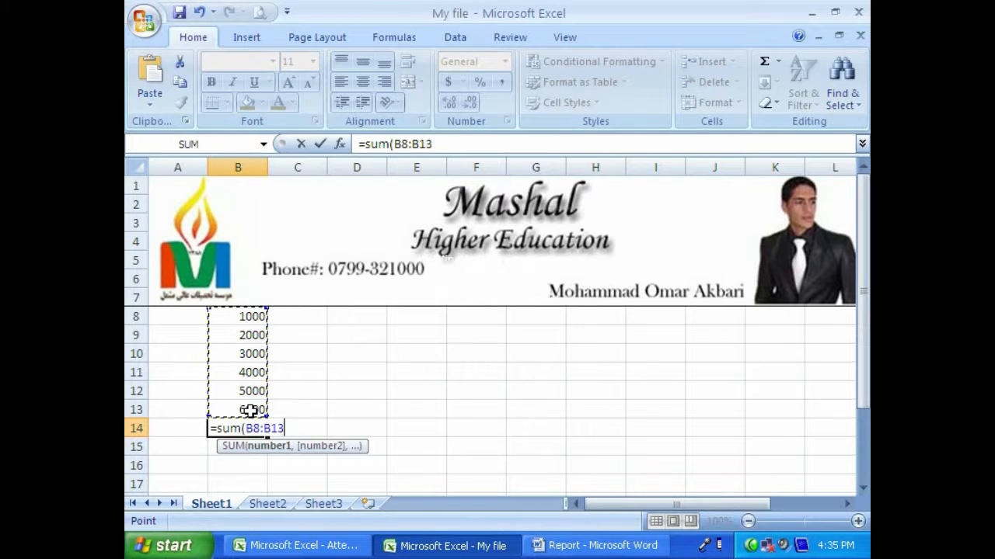
key(Return)
- Format B8:B14 with a yellow fill and red font colour
drag(241, 316, 243, 440)
click(247, 103)
click(278, 102)
click(251, 351)
- Copy B8:B14 as a picture, with the appearance as shown on screen and the Picture format
drag(244, 317, 244, 429)
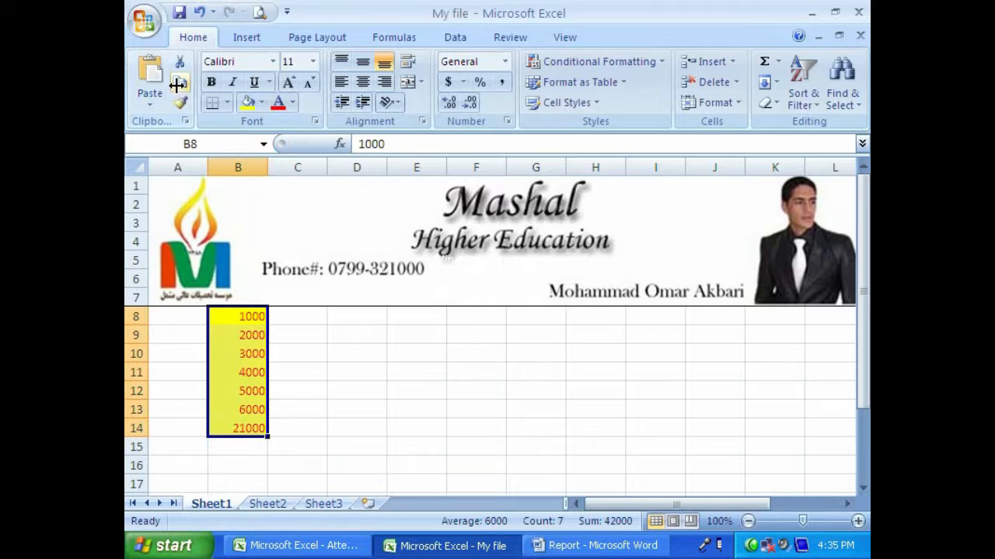
click(415, 318)
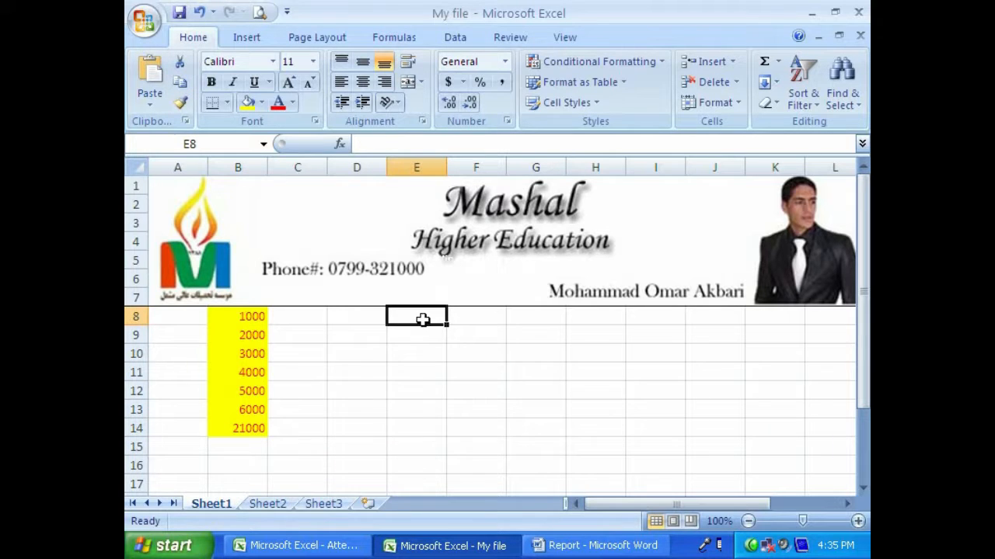
drag(248, 315, 248, 426)
click(150, 100)
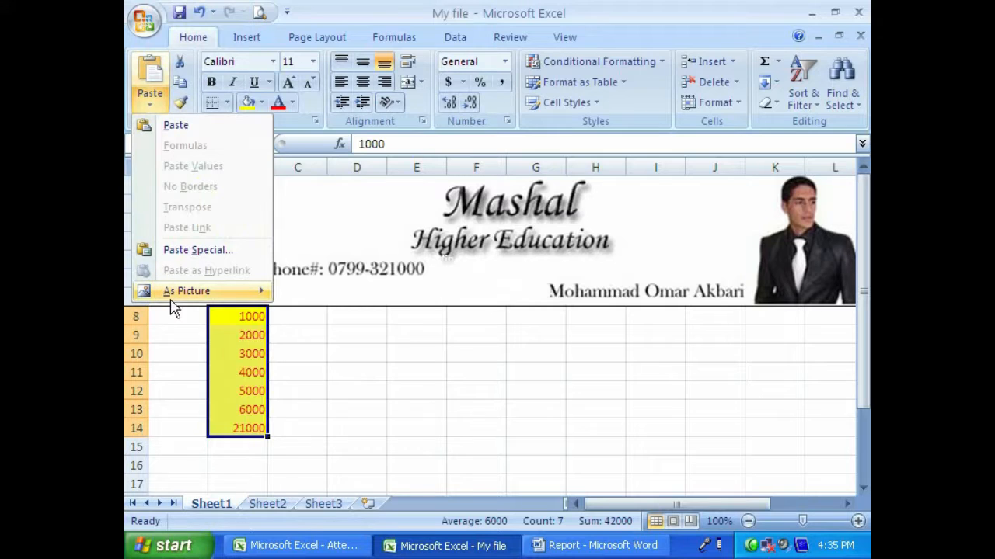
mouse_move(238, 294)
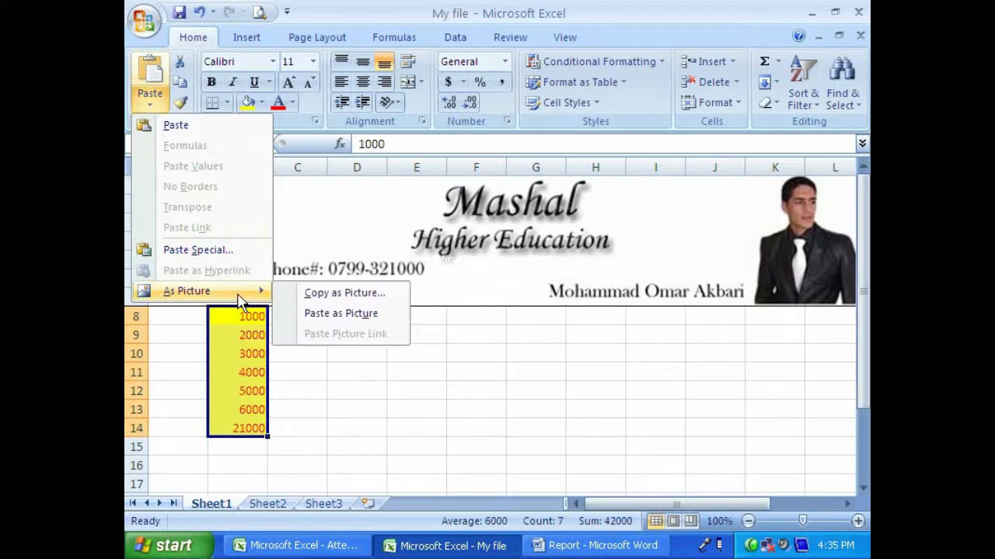
click(375, 295)
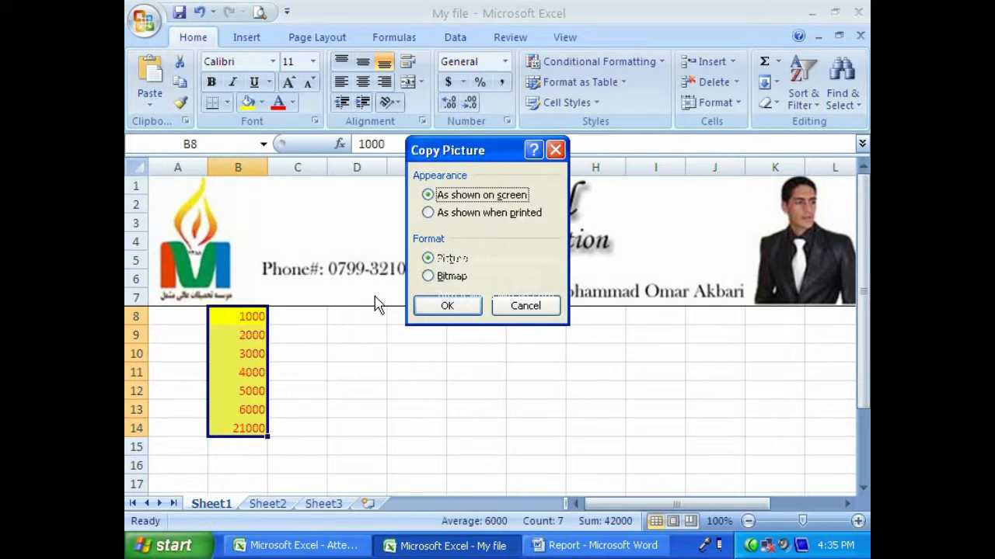
drag(455, 151, 446, 153)
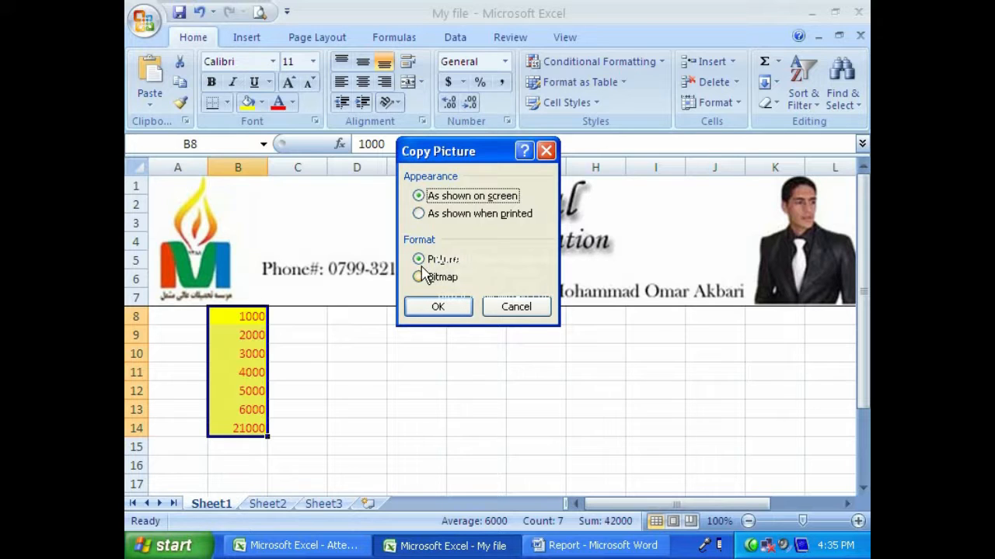
click(433, 263)
click(437, 308)
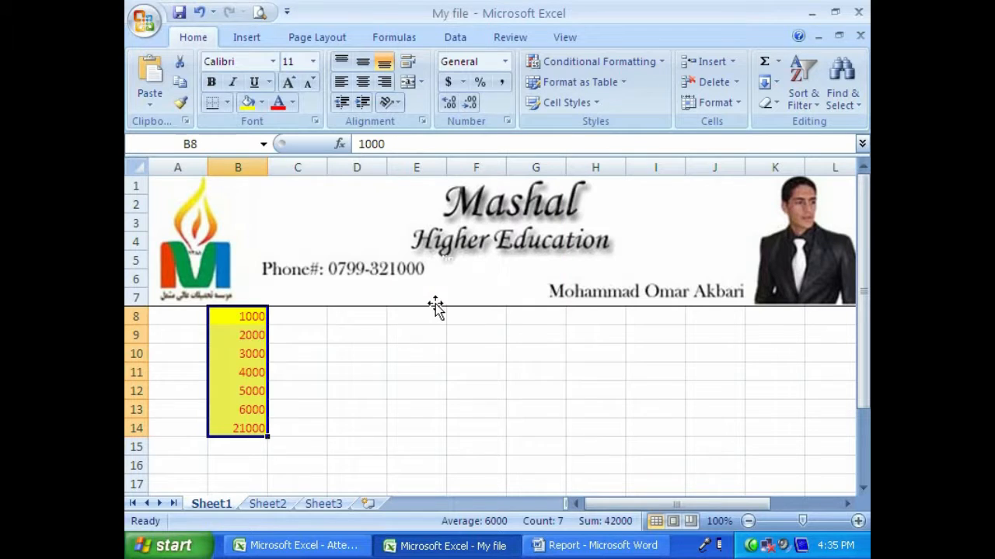
- Paste the copied range as a picture at G8 and reposition it over rows 9 to 15 of columns G and H
click(542, 318)
click(160, 106)
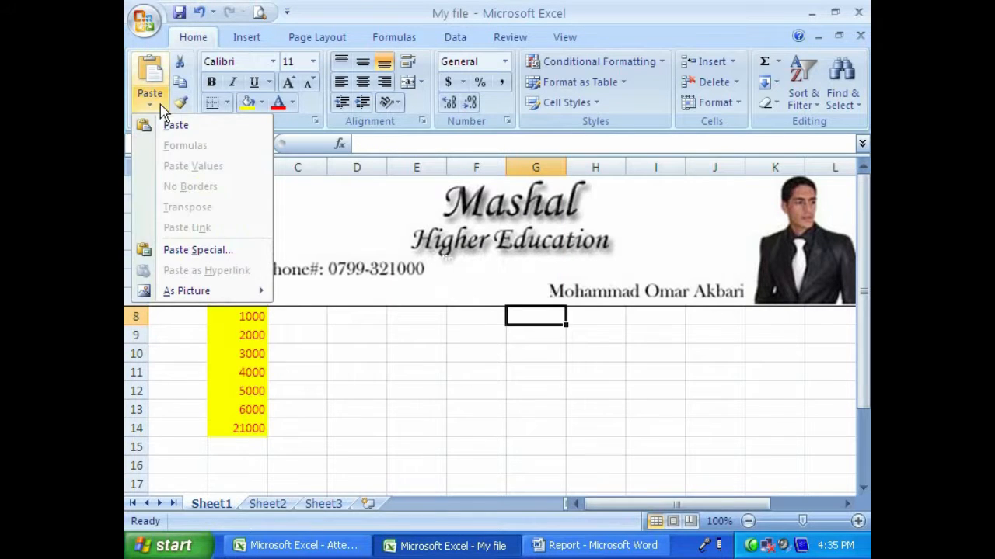
mouse_move(243, 294)
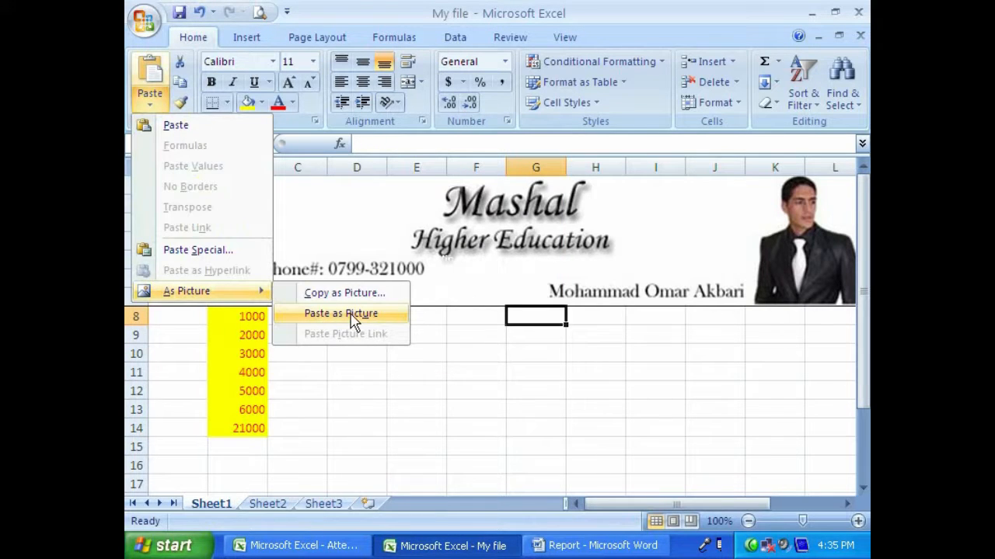
click(379, 313)
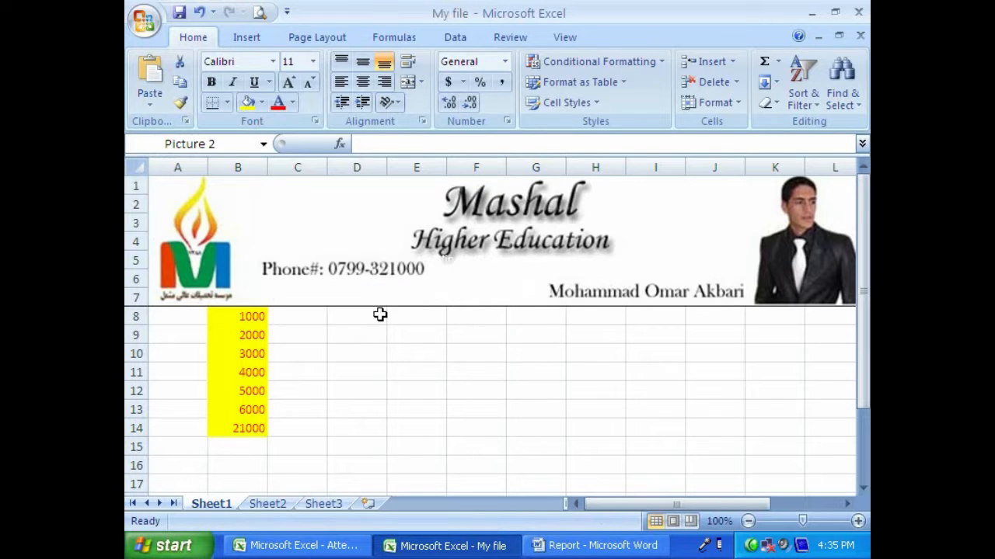
mouse_move(504, 388)
mouse_down()
mouse_move(579, 371)
mouse_move(521, 394)
mouse_up()
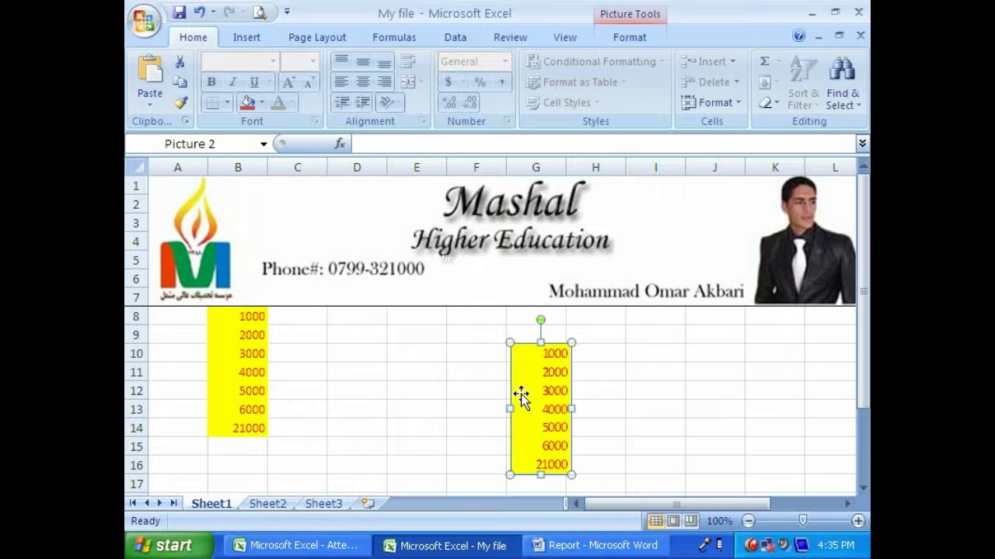
drag(590, 376, 590, 377)
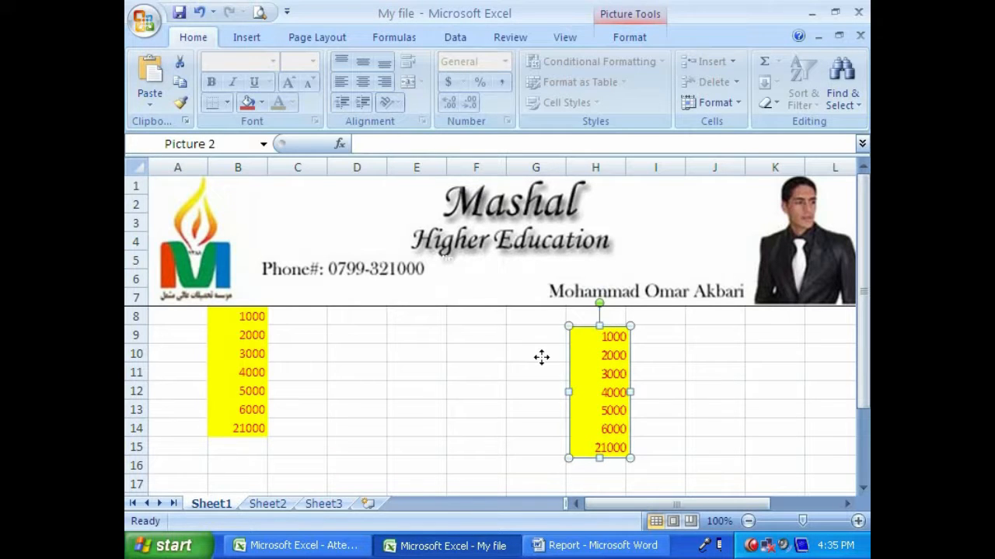
drag(542, 357, 542, 358)
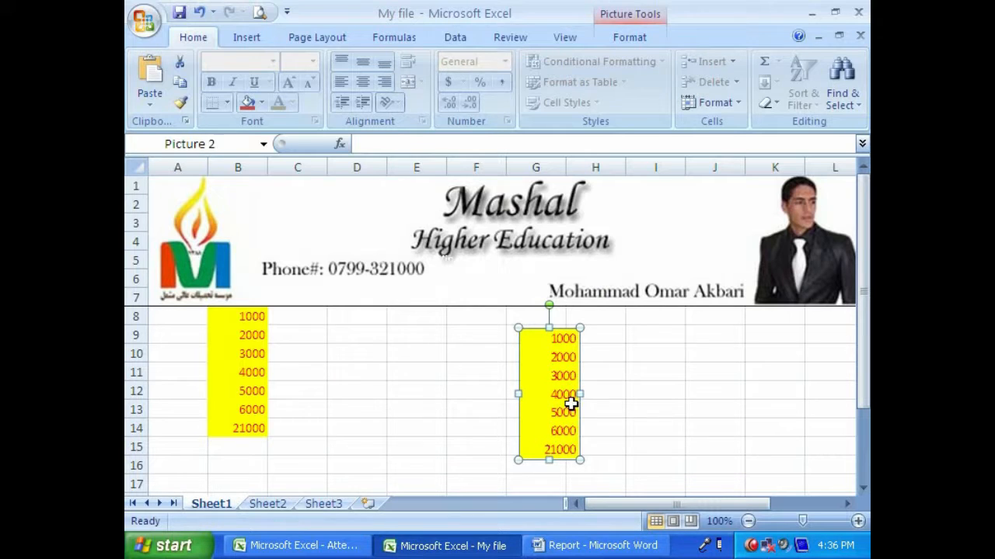
- Delete the pasted picture and undo the deletion
key(Delete)
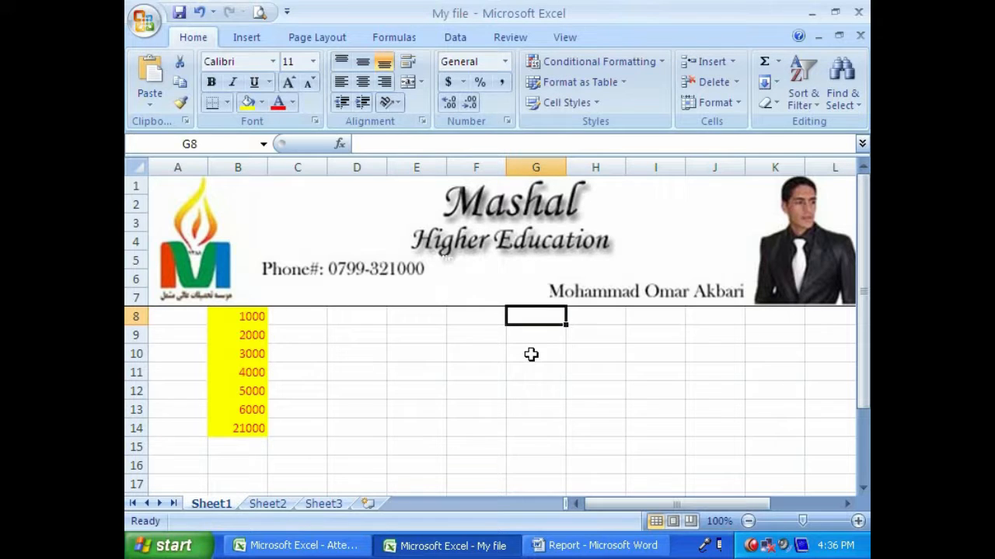
key(ctrl+z)
- Change the value in cell B9 to 3000
click(247, 337)
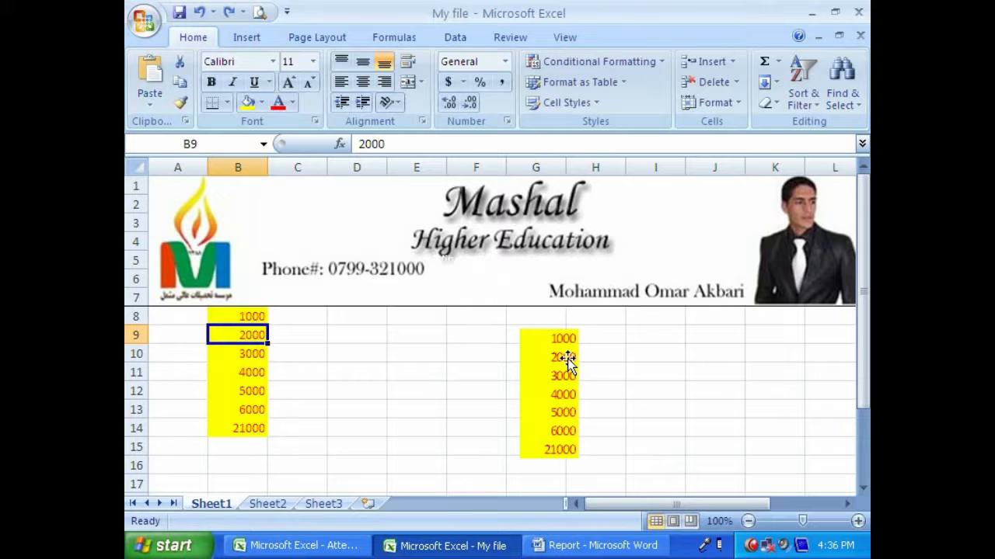
text(3000)
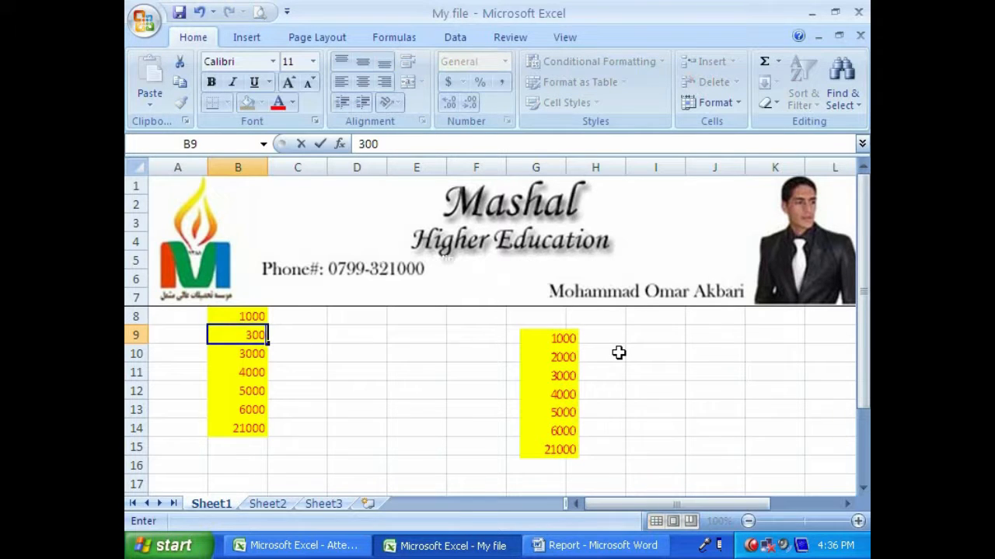
key(Return)
- Remove the pasted picture of the range from Sheet1
click(561, 375)
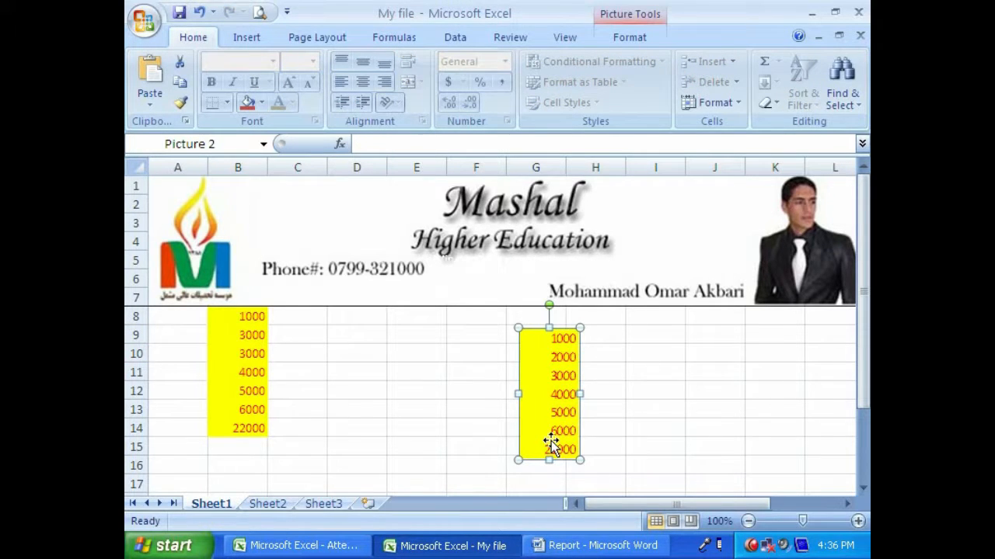
key(Delete)
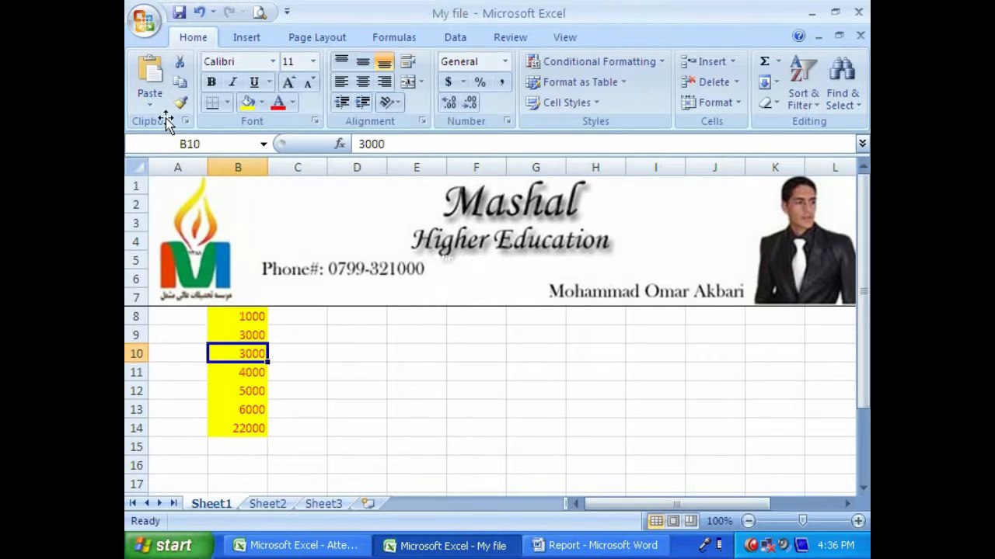
click(476, 334)
drag(476, 334, 562, 449)
click(291, 357)
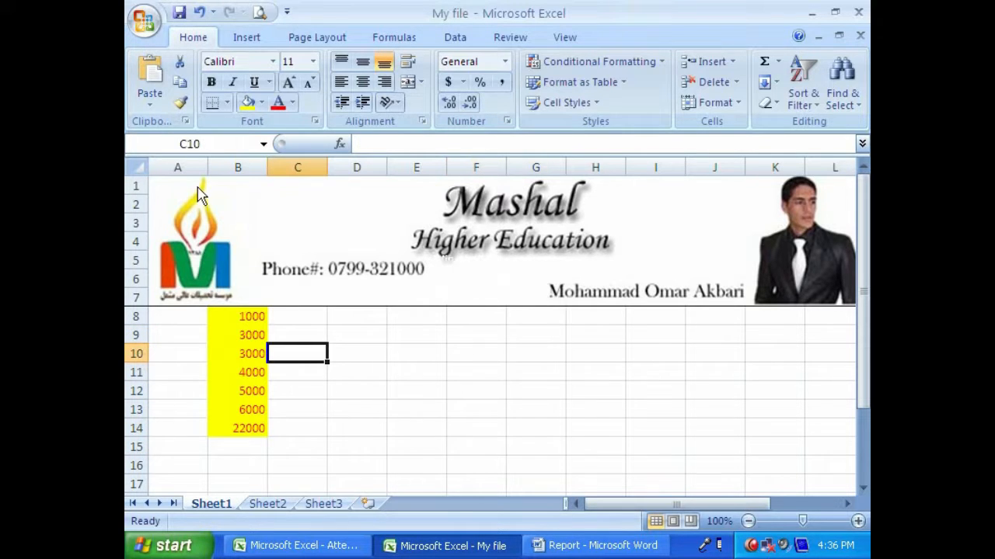
click(150, 101)
mouse_move(179, 291)
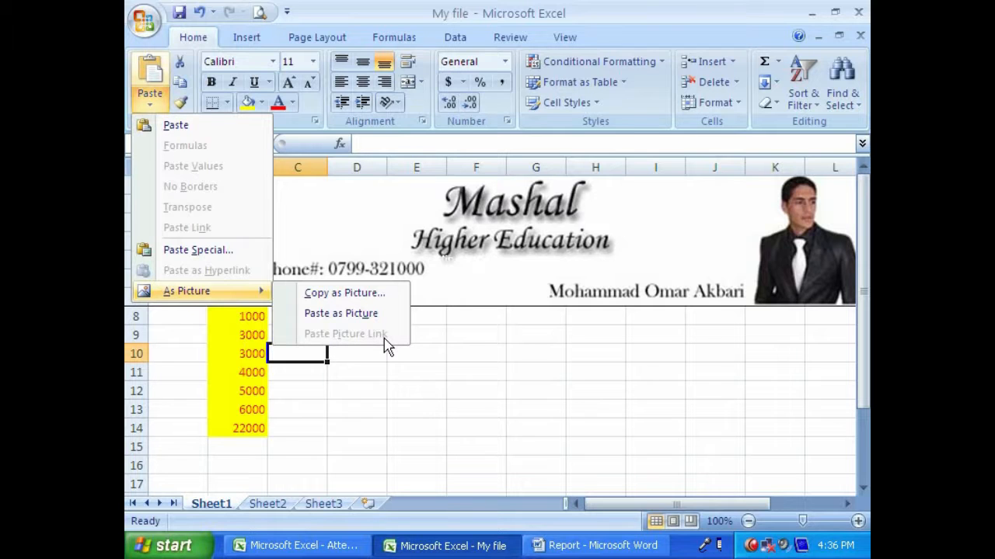
click(575, 373)
click(152, 109)
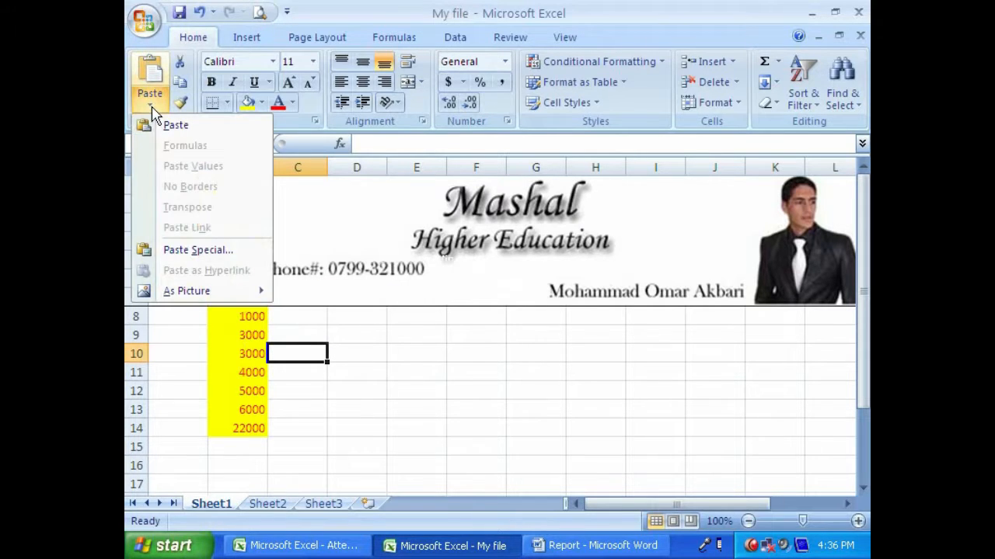
click(198, 251)
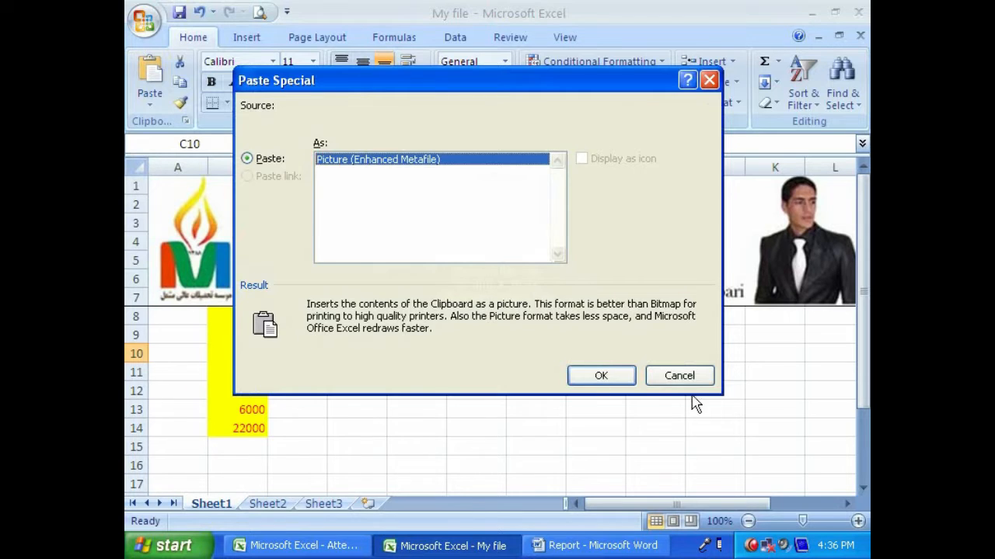
click(679, 375)
- Copy B8:B14 and examine the Paste Special options for cell D8 without pasting
drag(240, 324, 246, 424)
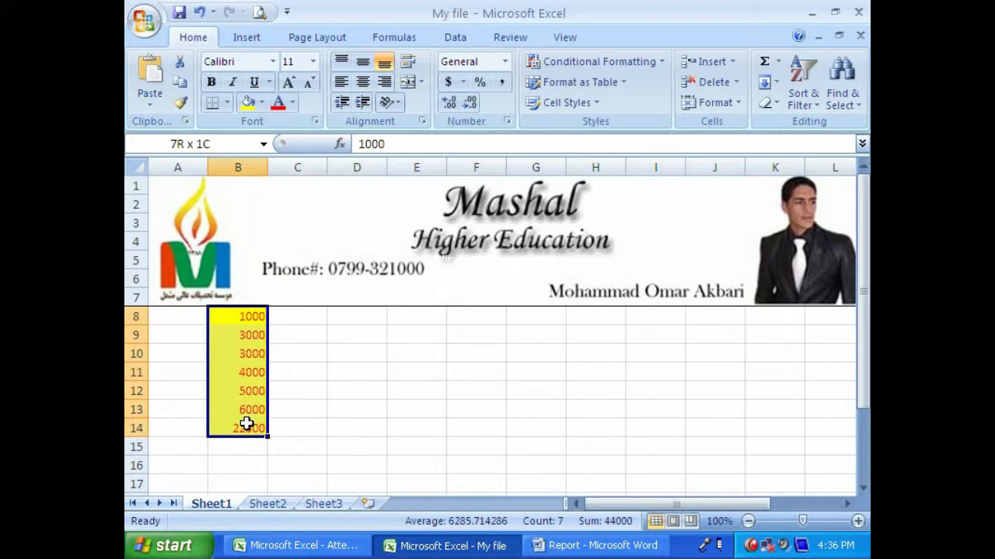
click(180, 81)
click(347, 319)
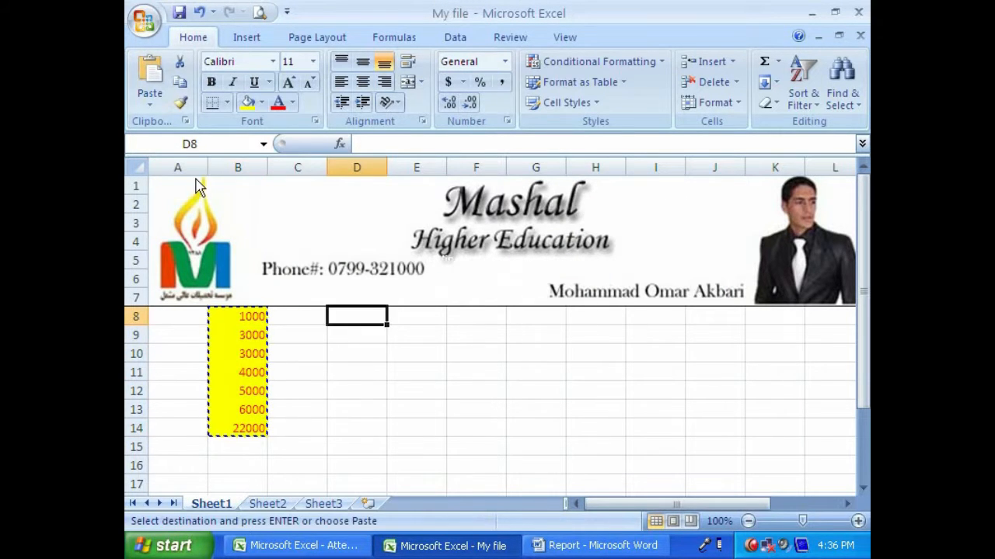
click(150, 103)
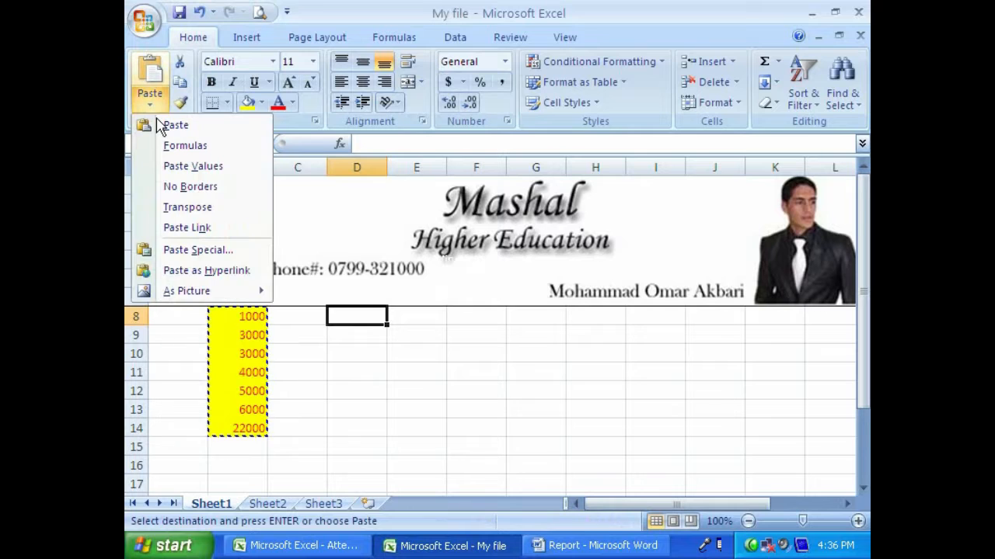
click(200, 252)
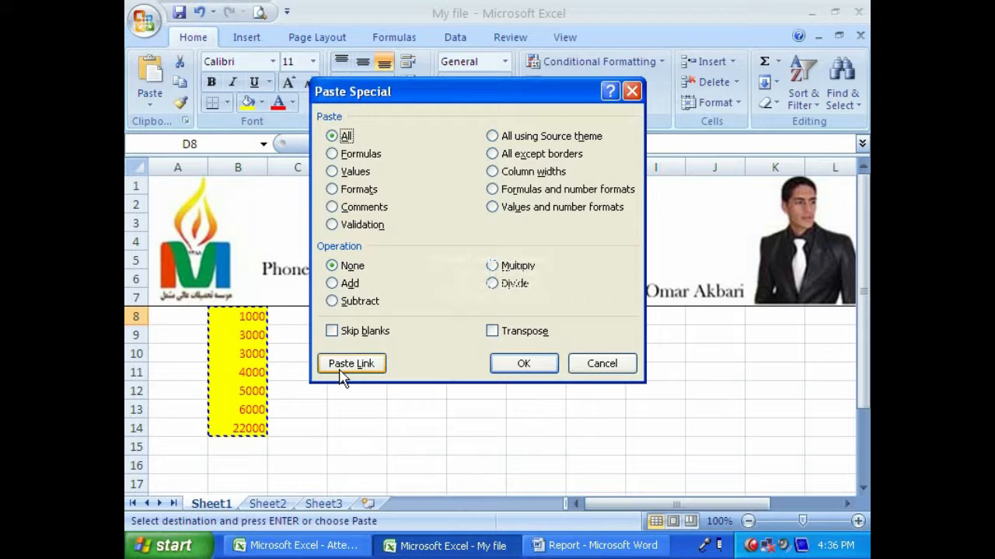
click(582, 362)
drag(362, 316, 387, 421)
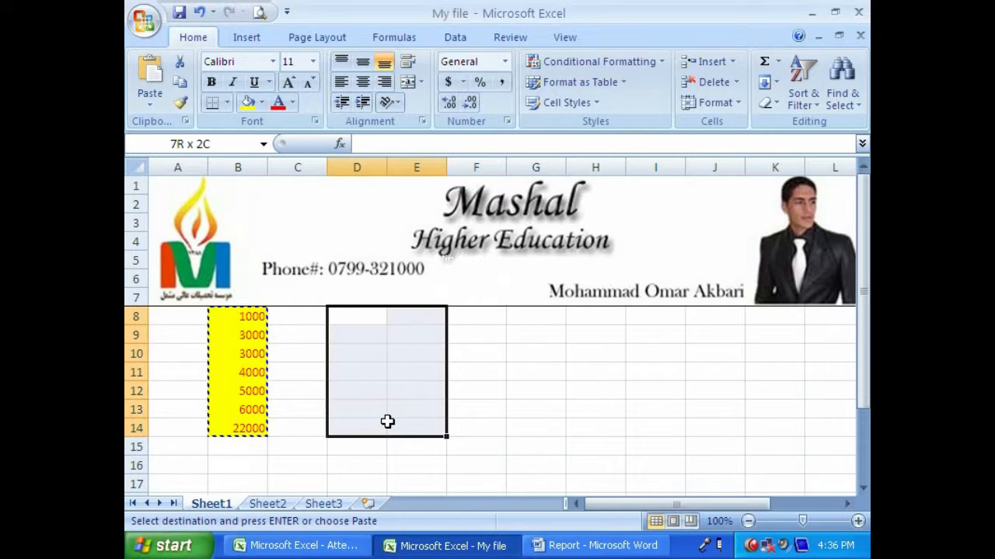
click(215, 379)
click(404, 371)
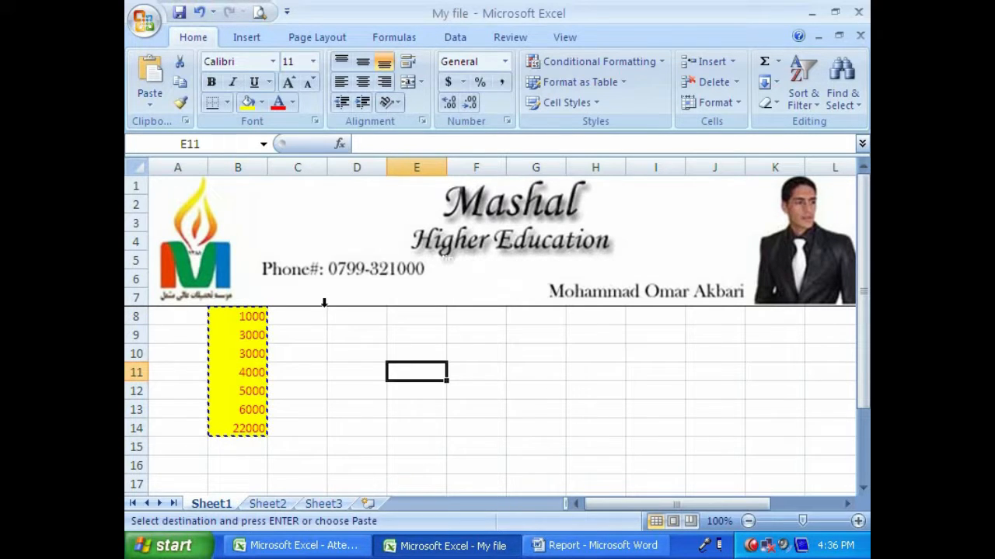
click(513, 410)
- Clear all contents and formatting from B8:B14 on Sheet1
drag(256, 318, 267, 426)
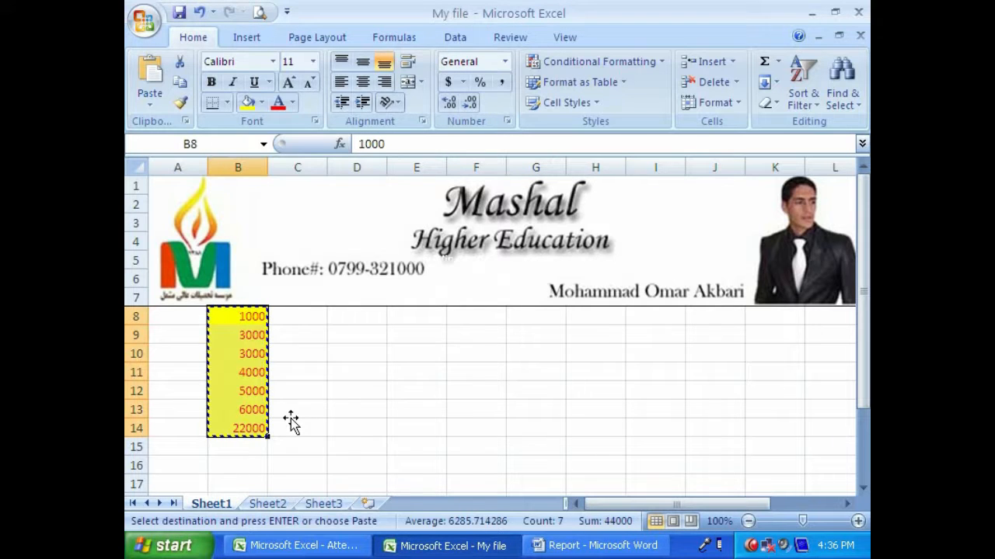
click(781, 109)
click(777, 126)
click(296, 353)
key(ctrl+Page_Down)
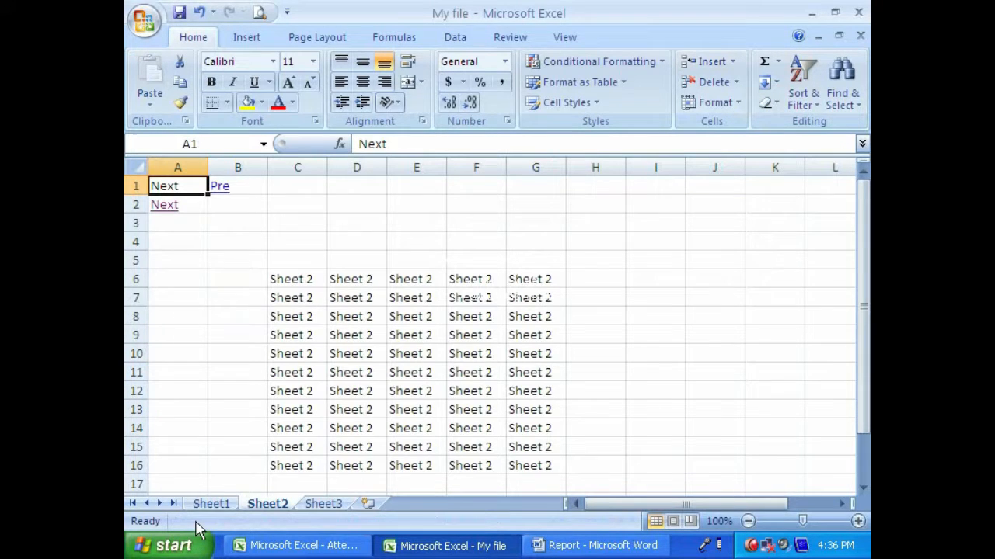
click(208, 503)
- Enter 1000, 2000, 3000, 4000 and 5000 in A8:A12 on Sheet1
click(182, 367)
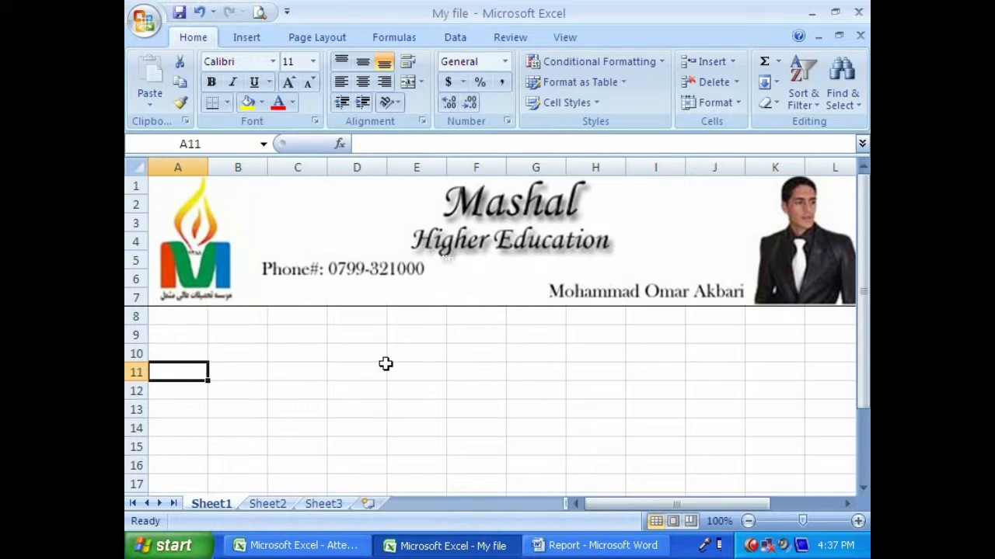
key(Up)
key(Up)
key(Up)
text(1)
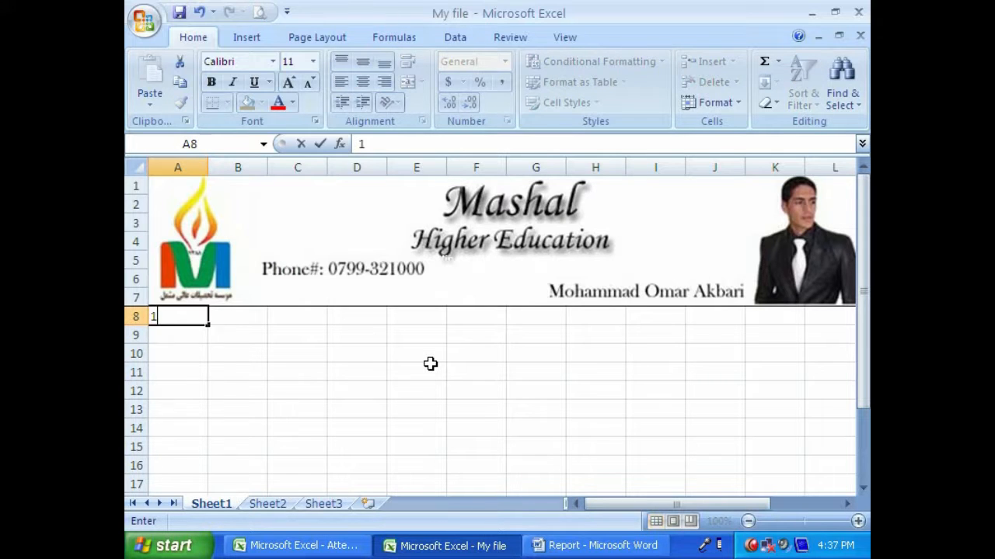
text(000)
key(Return)
text(2000)
key(Return)
text(3000)
key(Return)
text(4000)
key(Return)
text(500)
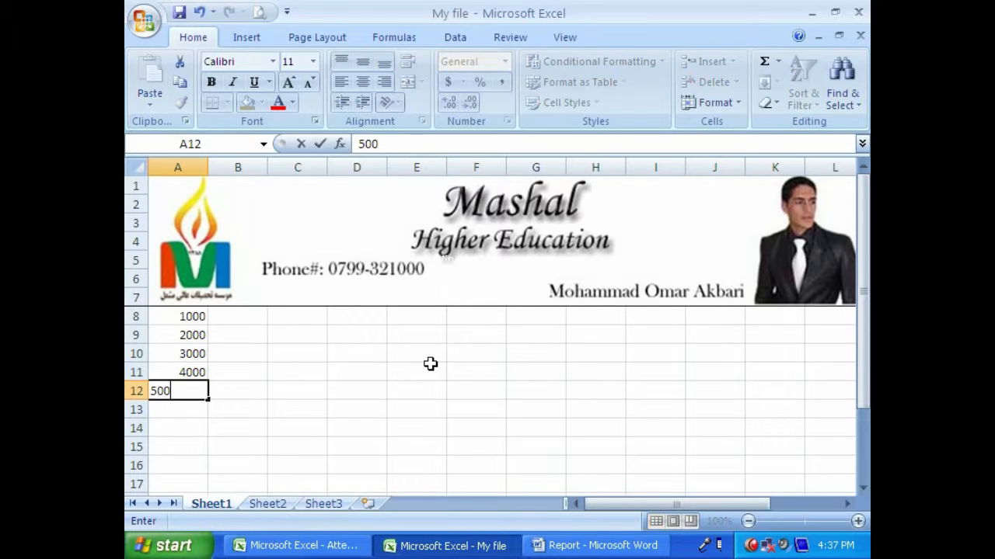
text(0)
- Fill A8:A12 with the weekday abbreviations Sat, Sun, Mon, Tue and Wed, replacing the numbers
key(Up)
key(Up)
key(Up)
key(Up)
text(Sat)
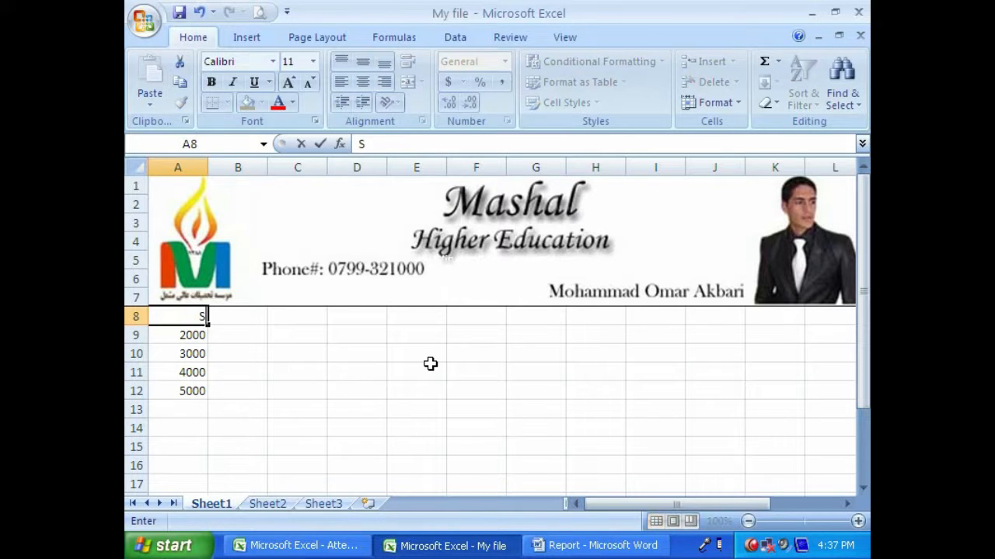
key(Return)
text(Sun)
key(Return)
text(Mon)
key(Return)
text(Tue)
key(Return)
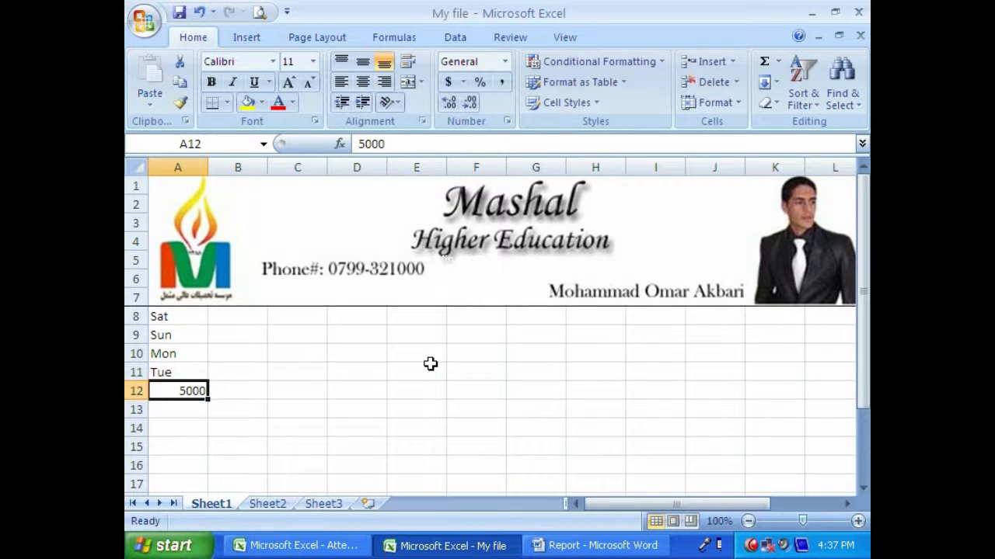
text(Wed)
key(ctrl+Return)
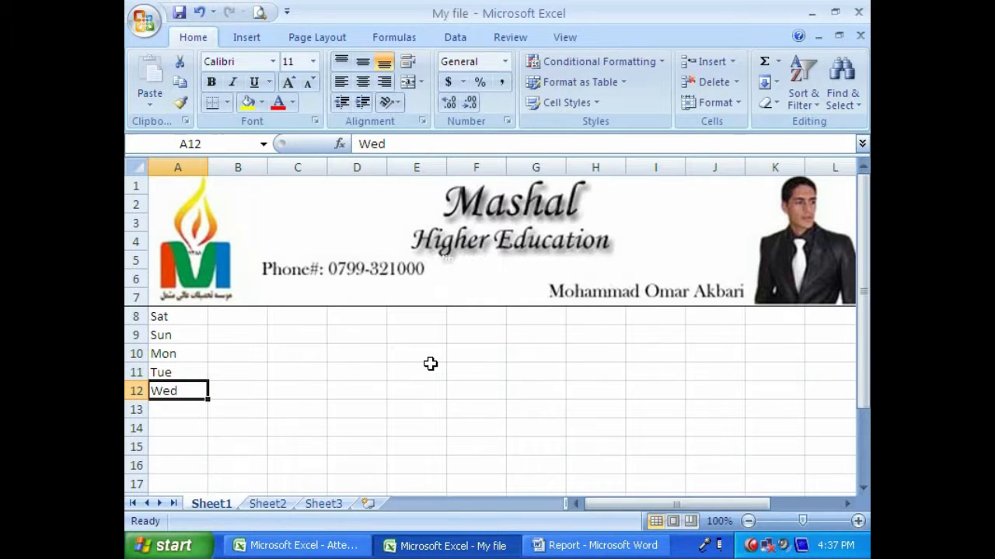
- Copy cell A8 containing Sat
click(178, 317)
drag(180, 332, 180, 388)
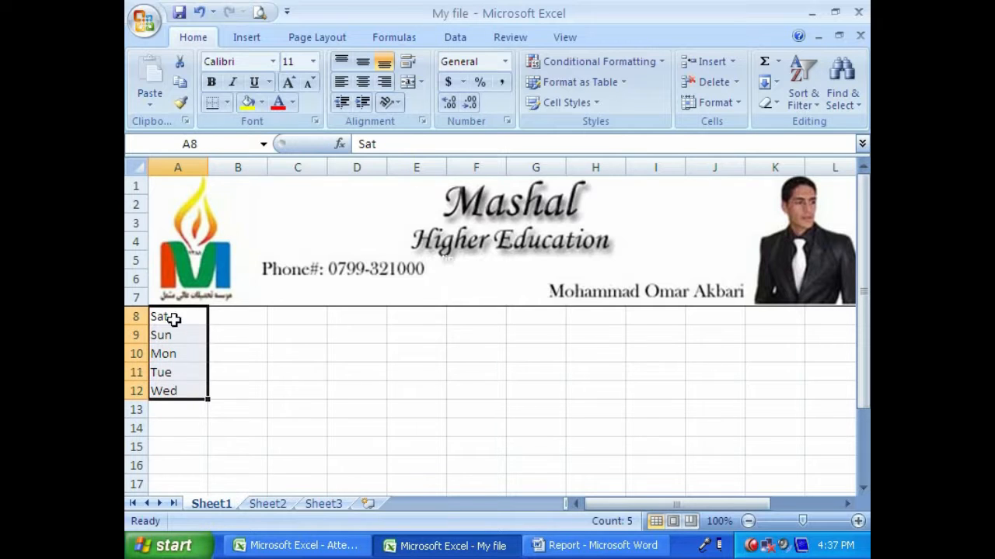
click(173, 318)
click(180, 81)
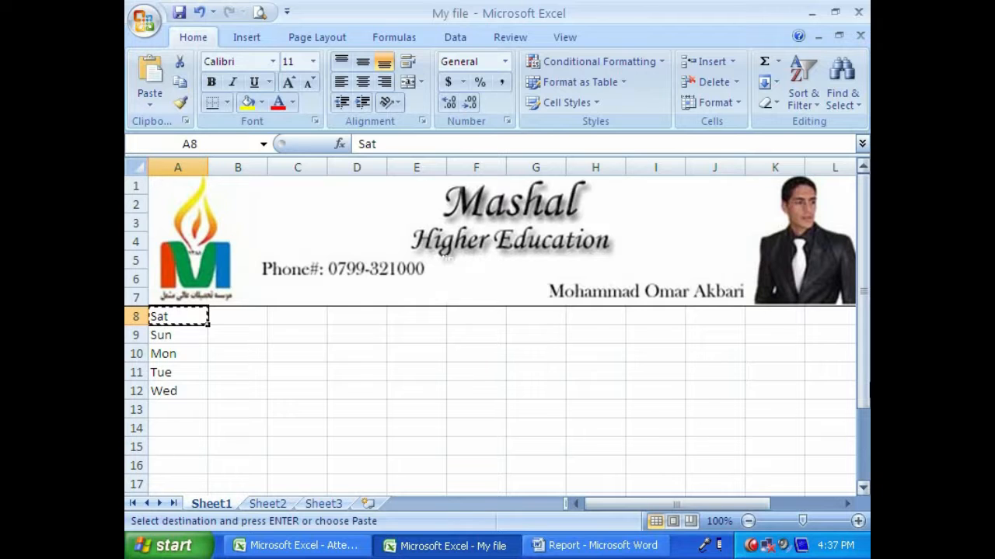
click(863, 488)
drag(864, 420, 864, 471)
click(864, 490)
click(865, 490)
scroll(830, 464, down, 1)
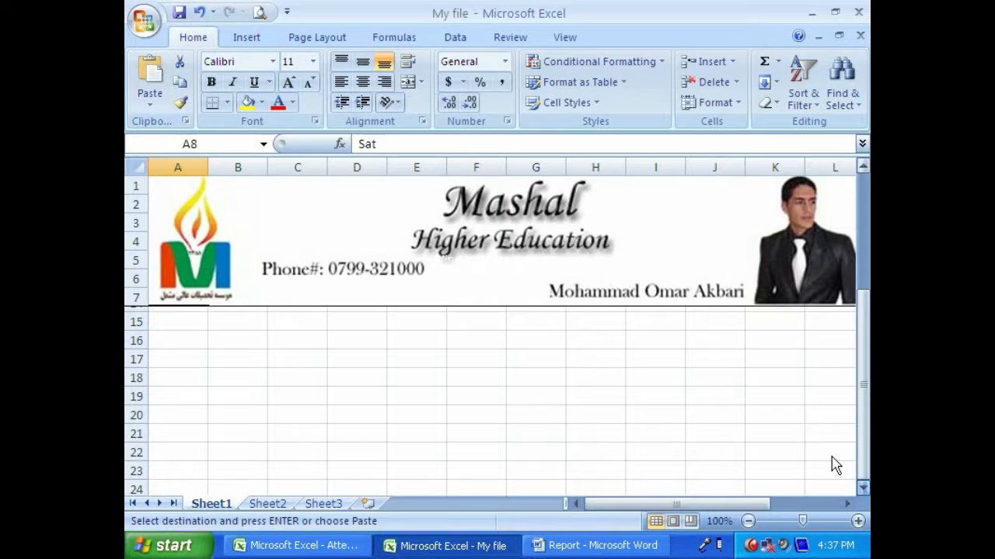
click(744, 435)
drag(867, 432, 864, 417)
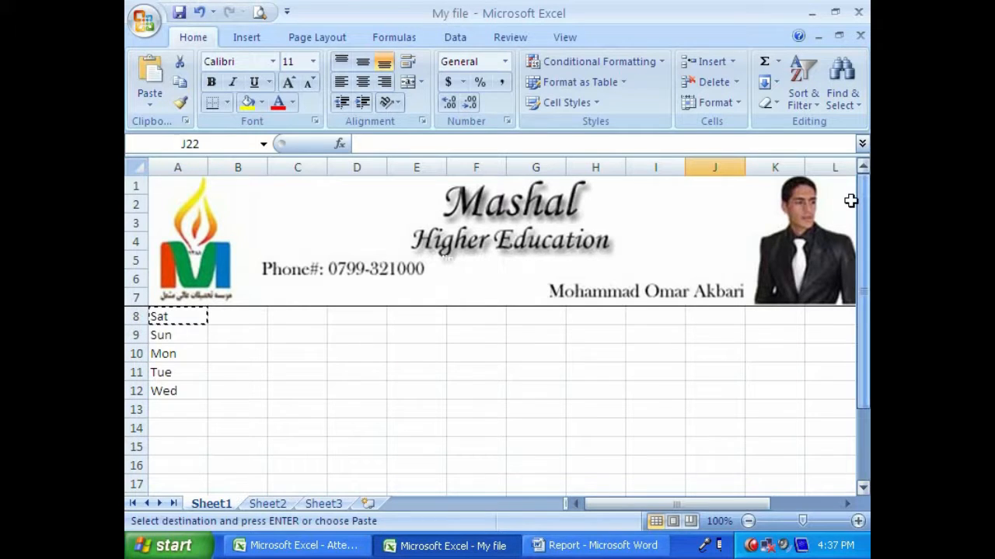
- Paste the copied Sat entry into cell I2 on Sheet2
click(272, 503)
click(648, 211)
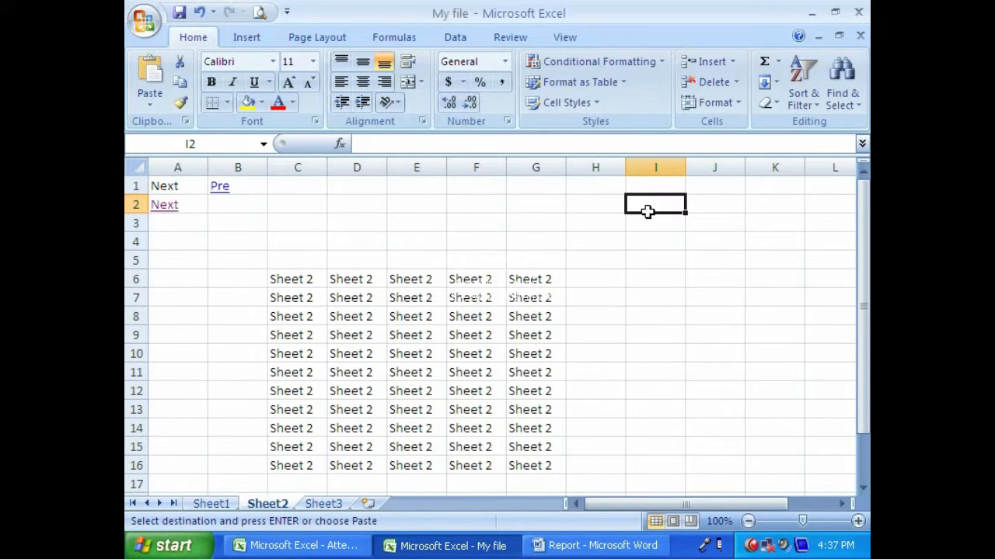
click(150, 103)
click(171, 124)
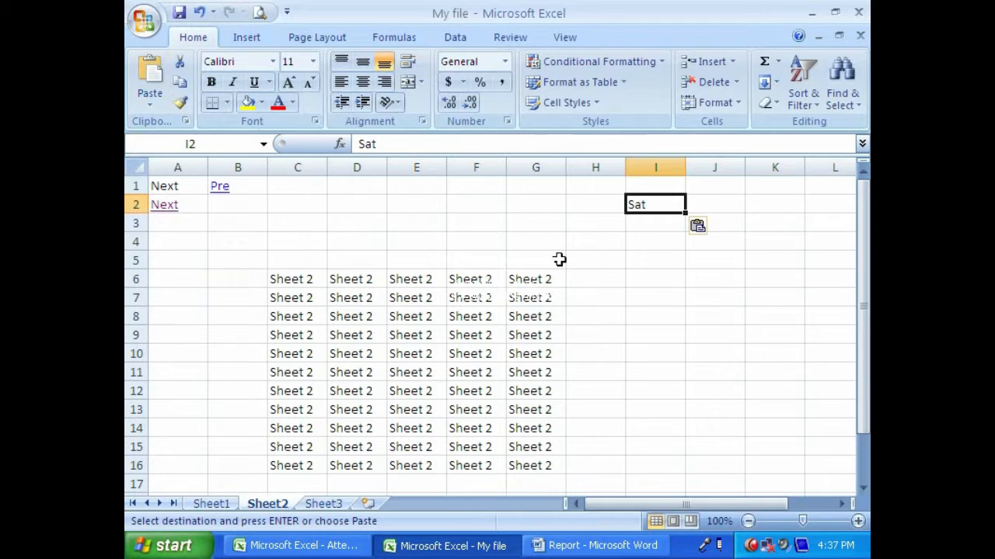
- Select I4 on Sheet2 as the destination and copy cell A9 containing Sun on Sheet1
click(647, 229)
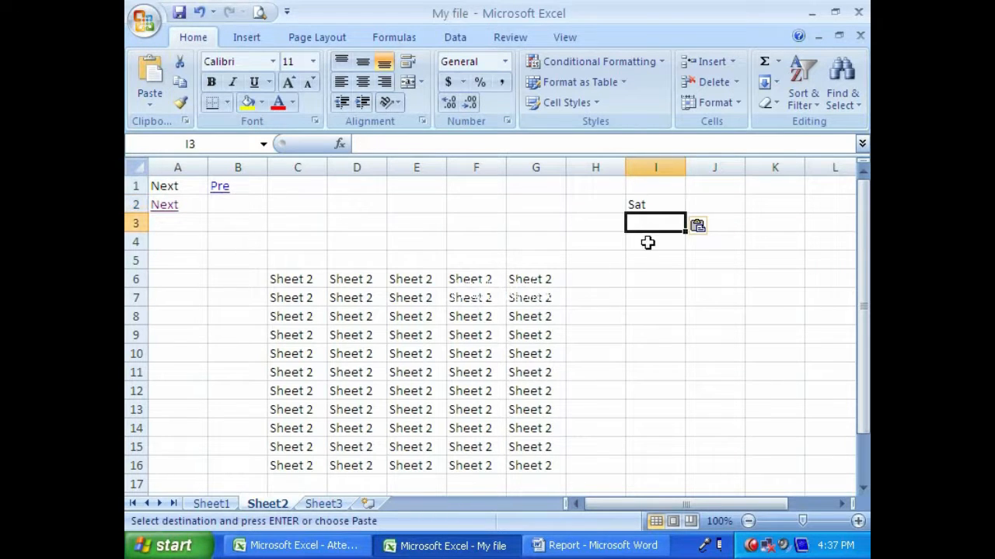
click(647, 243)
click(211, 503)
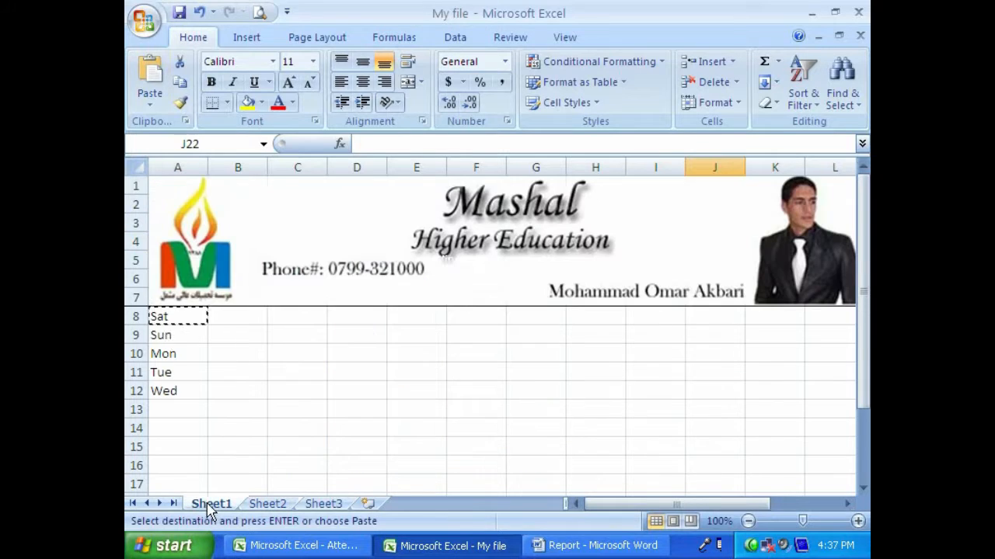
click(163, 339)
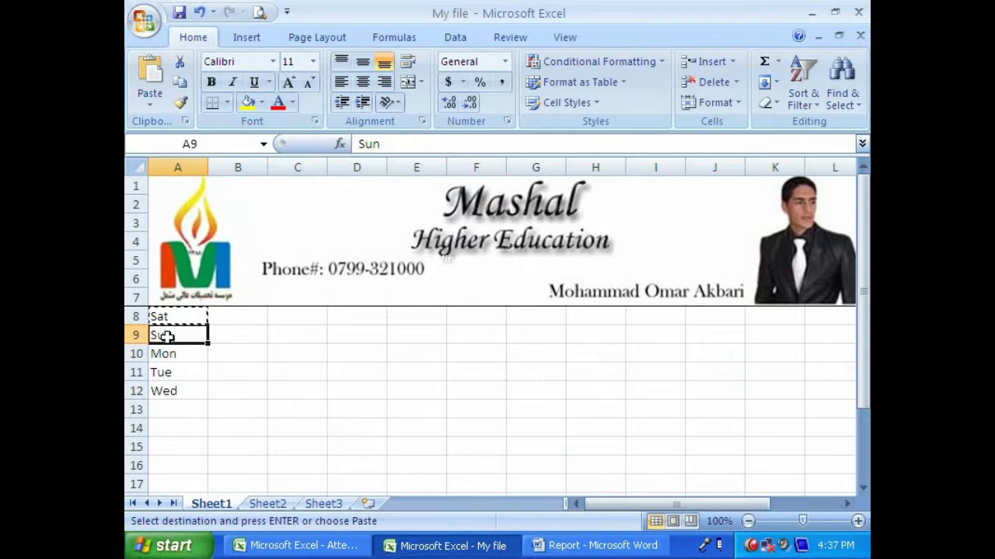
key(ctrl+Page_Down)
key(ctrl+Page_Down)
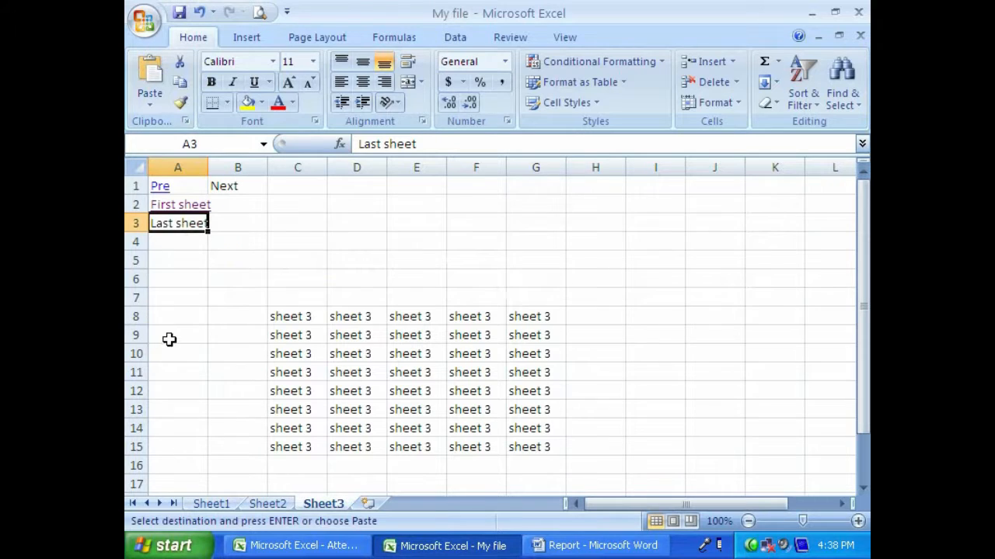
click(206, 503)
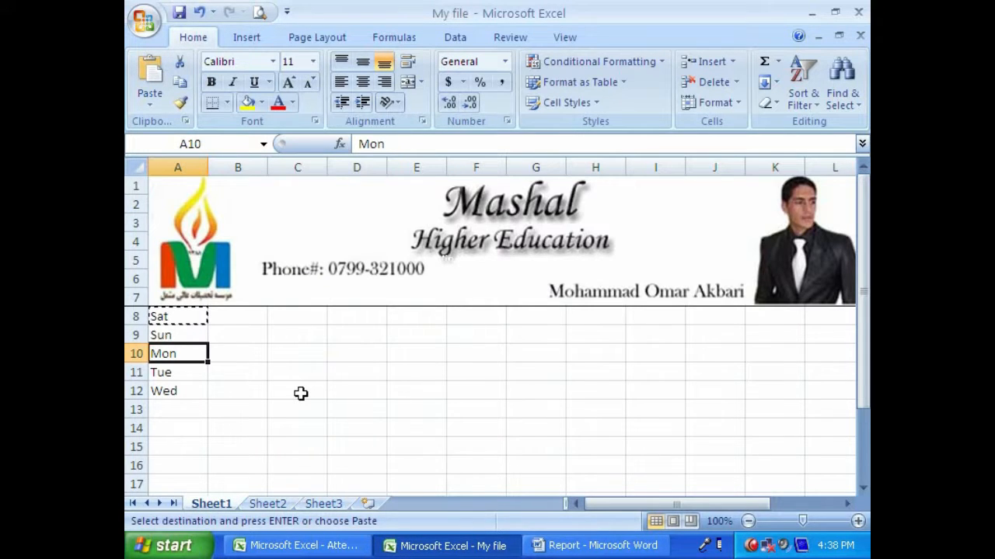
key(Up)
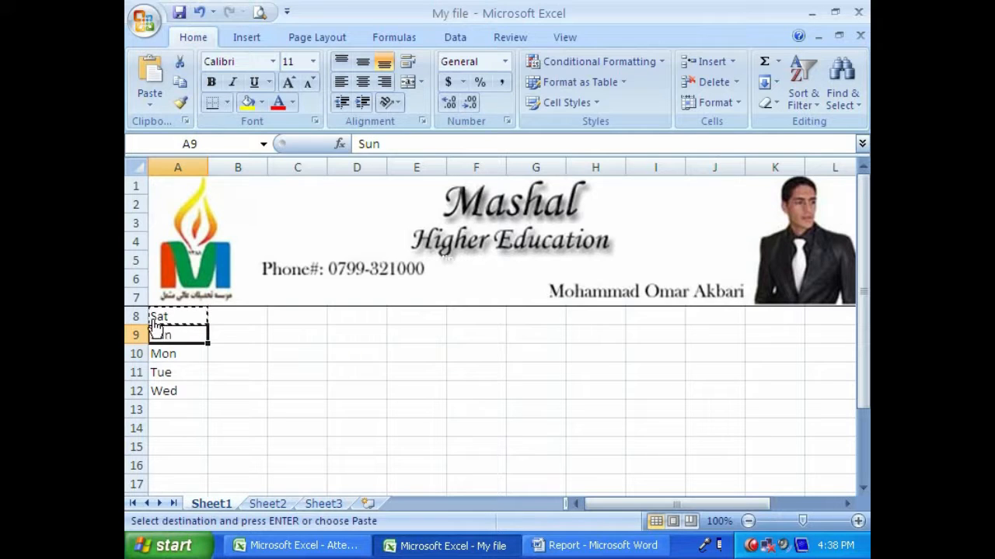
click(180, 82)
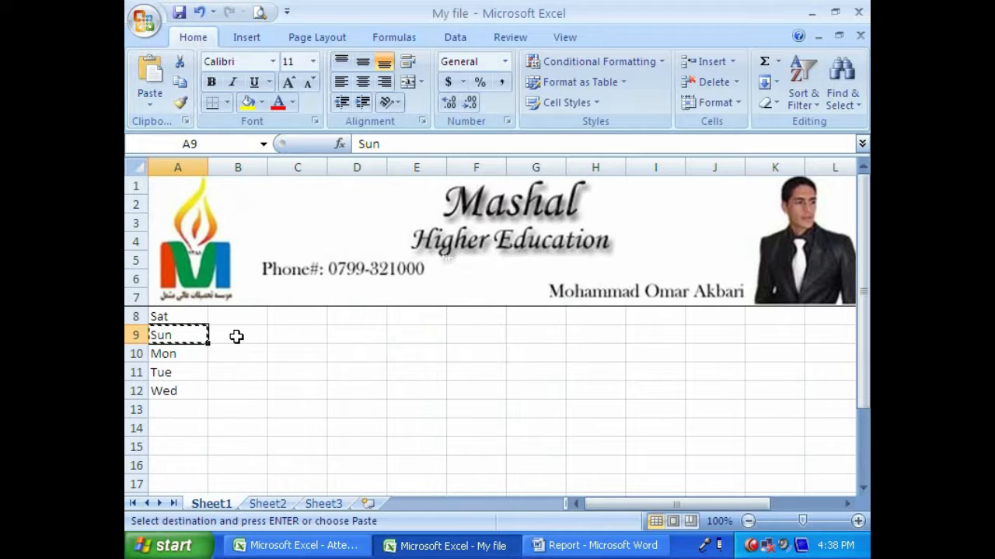
- Paste the copied Sun entry into cell I4 on Sheet2
click(265, 504)
click(148, 106)
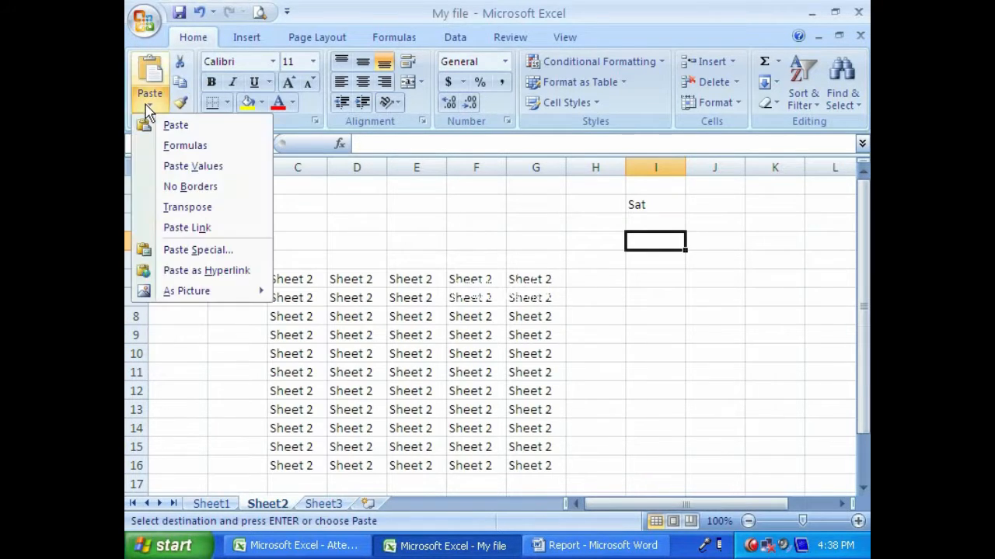
click(178, 124)
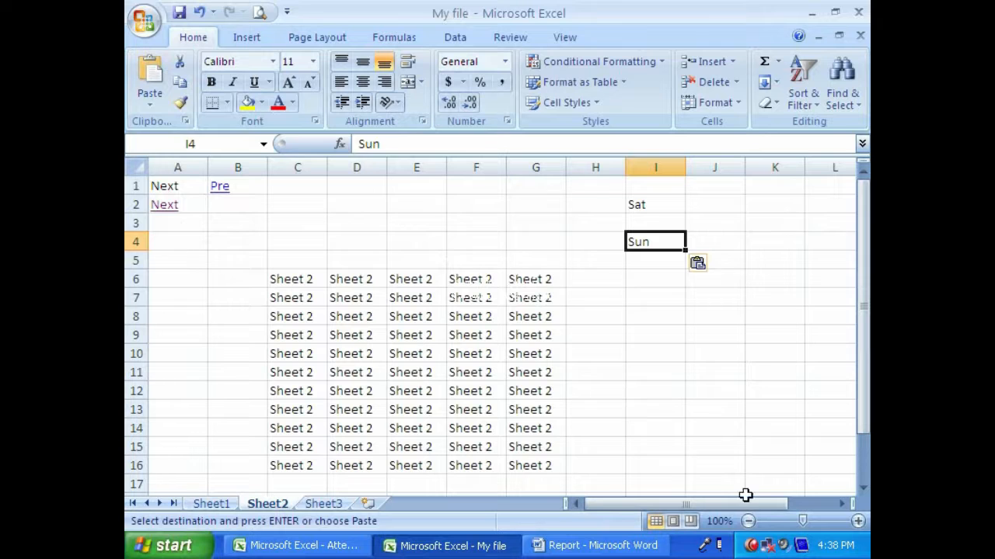
- Show the Office Clipboard and clear all its collected items
click(186, 122)
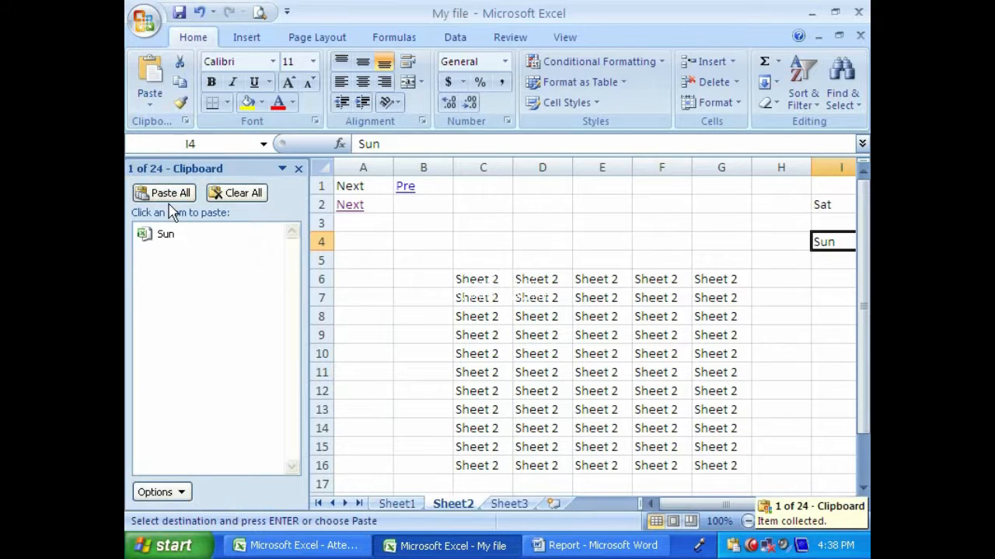
click(244, 195)
- Collect the weekday entries Sat, Sun, Mon, Tue and Wed on the Clipboard by copying Sheet1 cells A8 to A12 individually
click(396, 505)
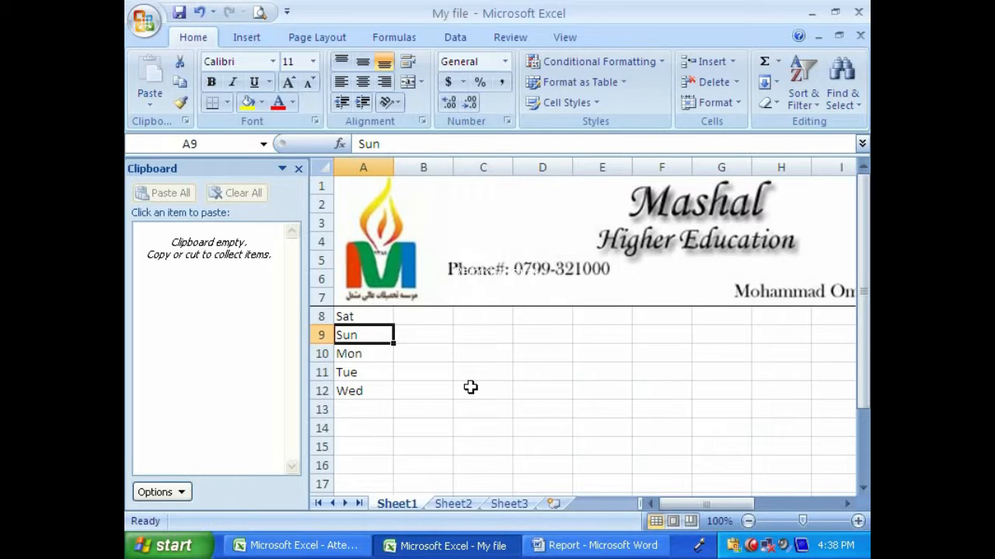
key(Up)
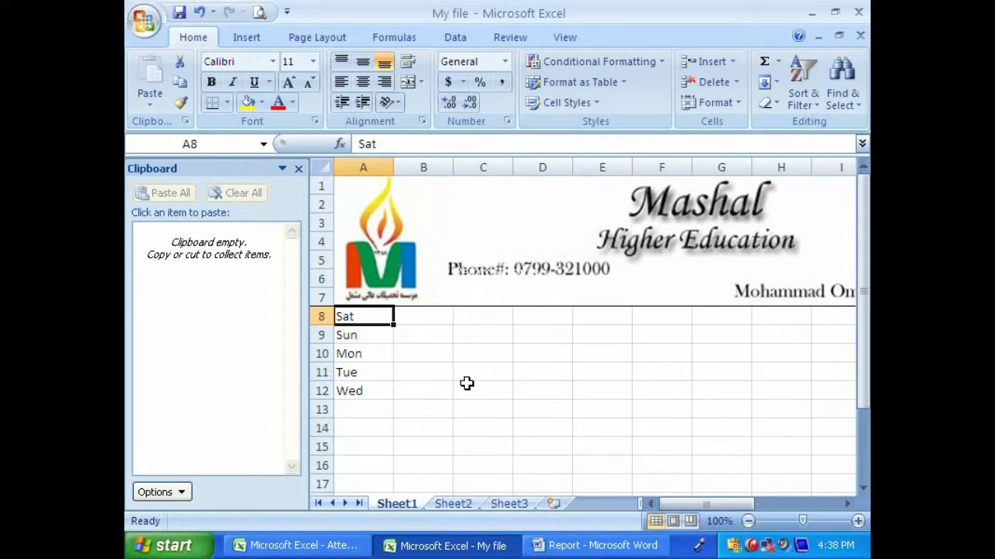
click(180, 84)
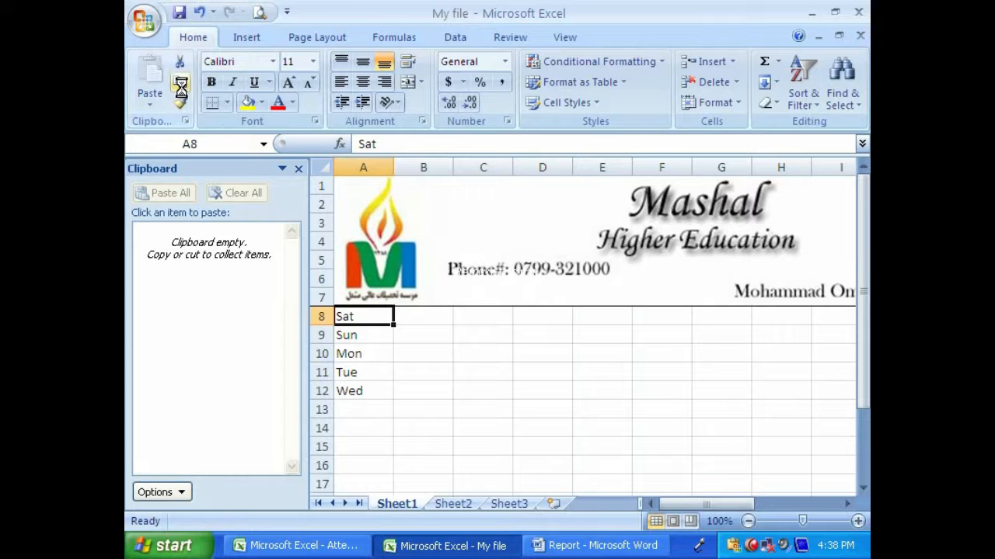
key(Down)
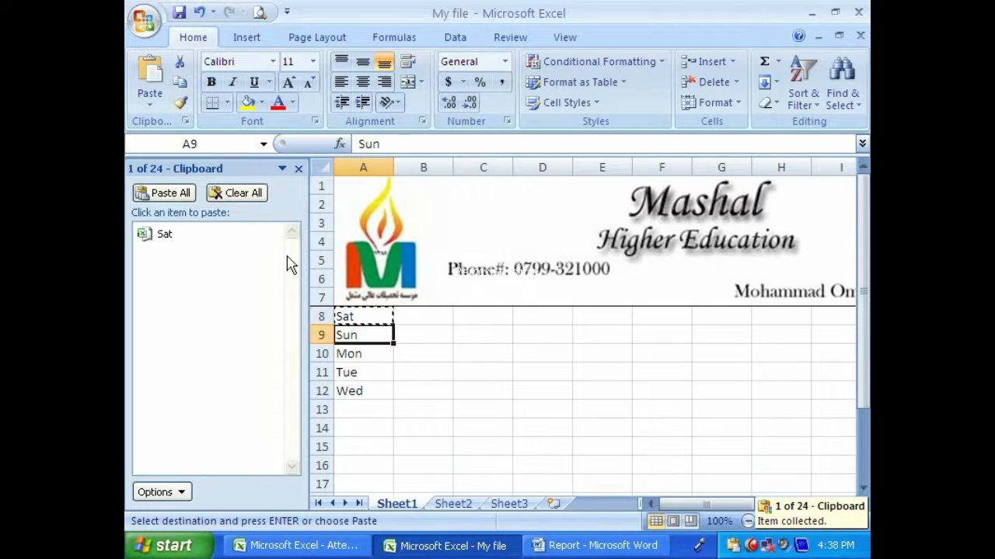
click(179, 83)
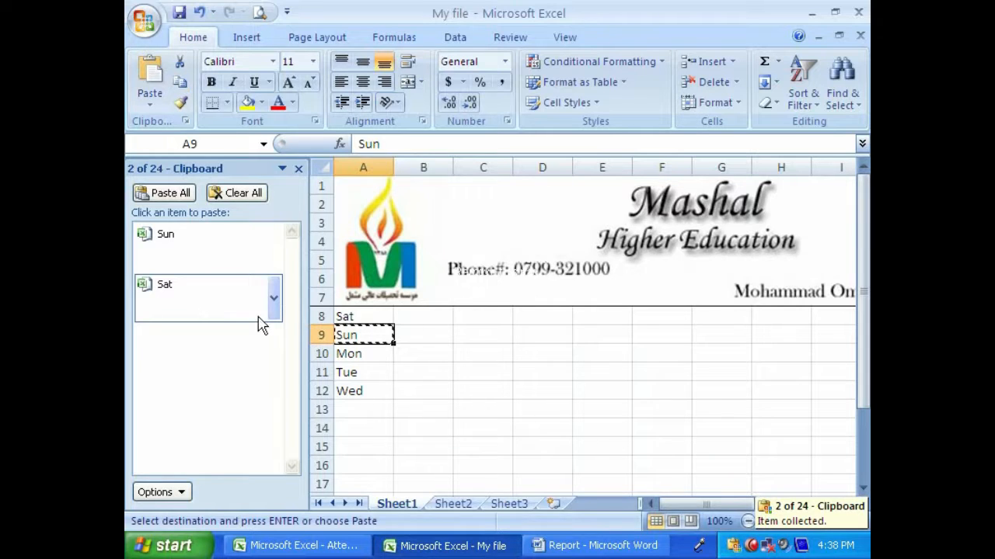
key(Down)
click(180, 83)
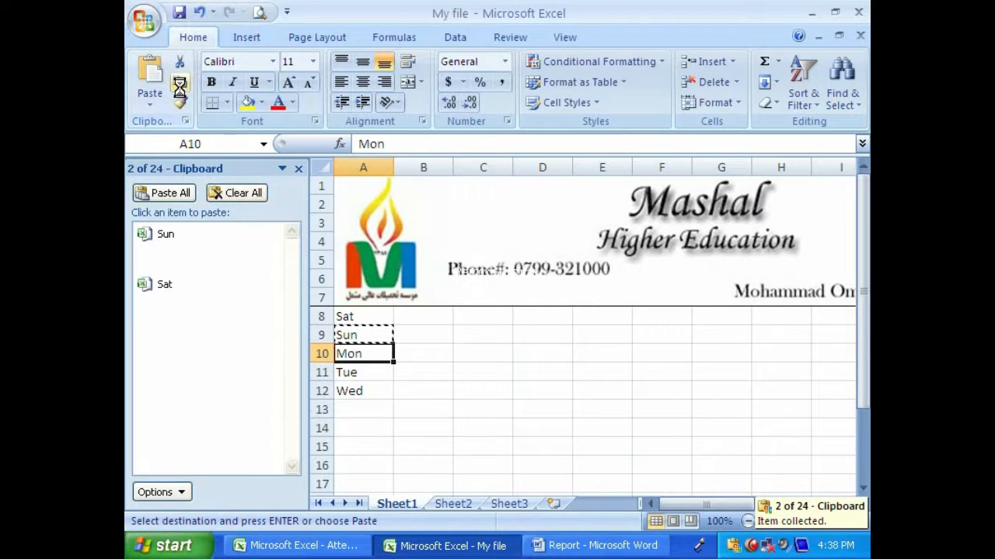
key(Down)
click(179, 83)
key(Down)
click(179, 82)
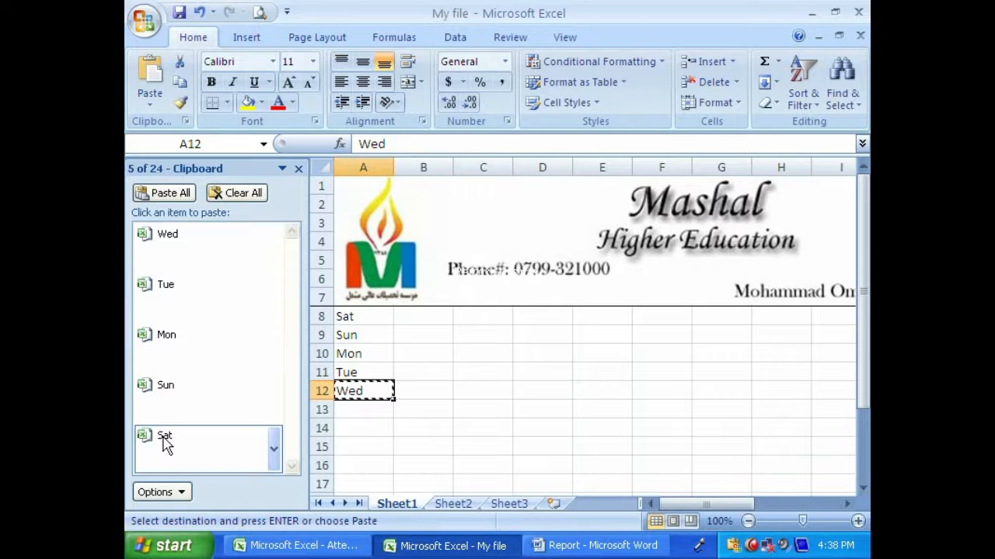
- Paste the collected Sat item from the Clipboard into cell D2 on Sheet3
click(450, 505)
click(505, 505)
drag(548, 204, 569, 282)
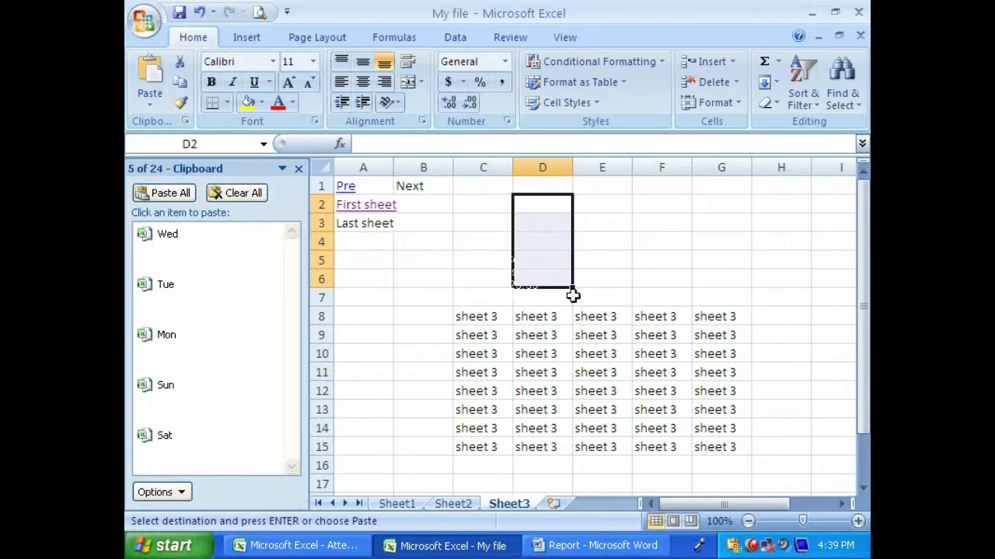
click(511, 209)
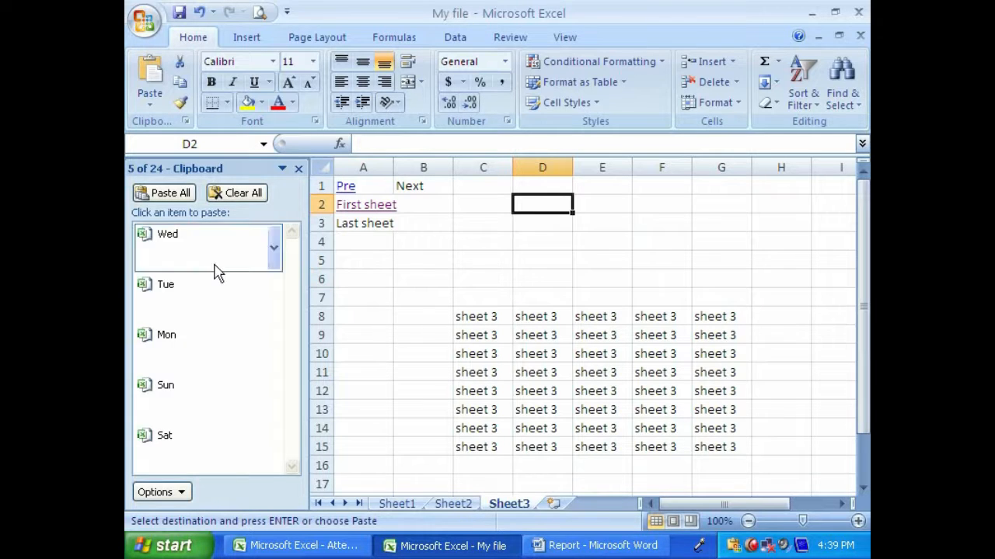
click(176, 442)
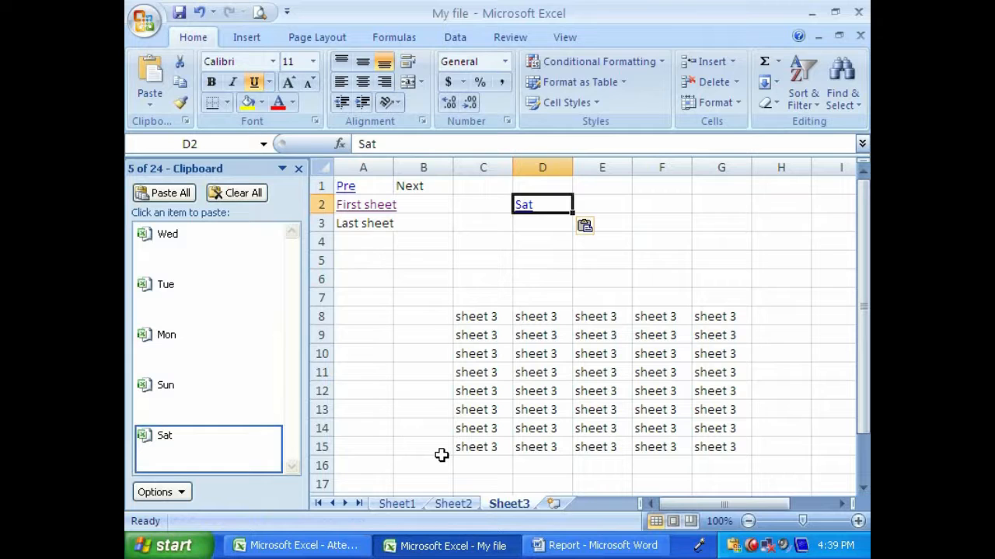
text(dsfds)
key(Right)
text(f)
key(Return)
text(dsf)
key(BackSpace)
key(BackSpace)
key(BackSpace)
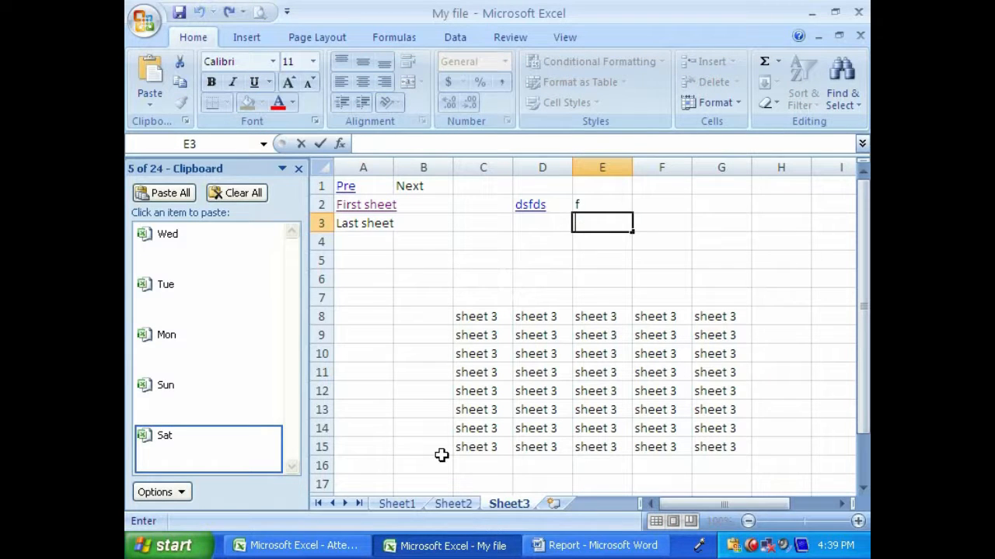
key(Return)
key(ctrl+z)
key(ctrl+z)
key(ctrl+z)
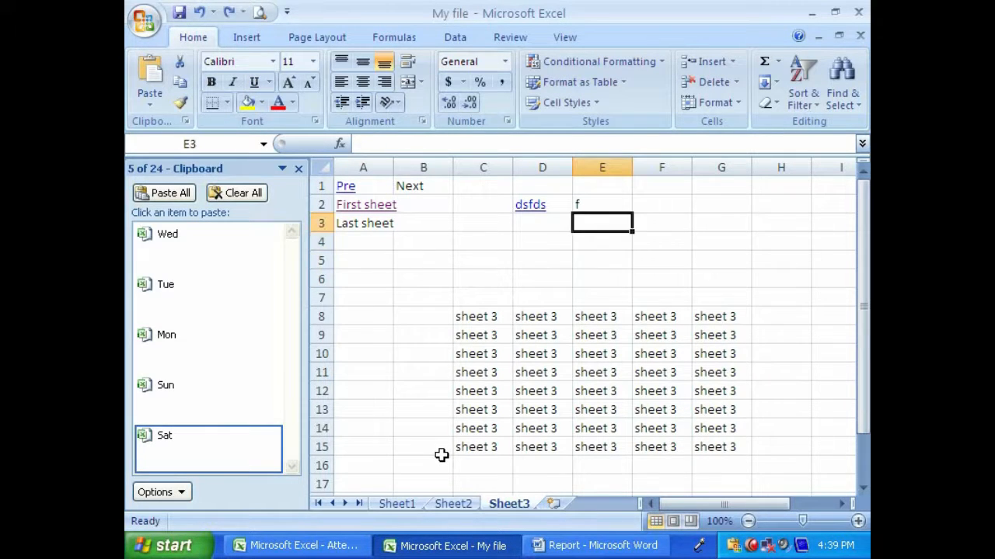
- Enter the filler text sffds, gfds, gfds, gfds and g across E3:I3 on Sheet3
key(Down)
key(Right)
text(sffds	gfds	gfds	gfds	g)
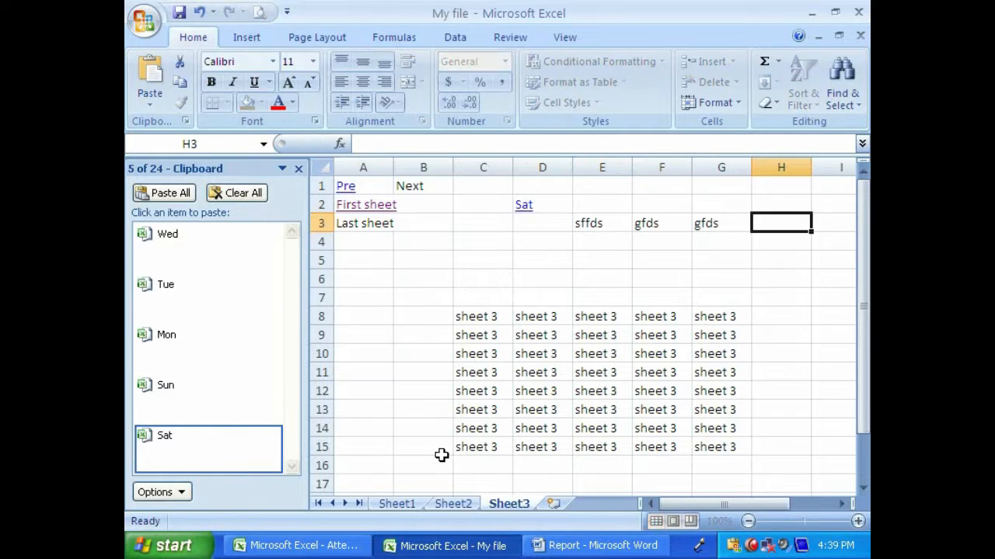
- Paste the collected Mon item from the Clipboard into cell D4 on Sheet3
key(Left)
key(Left)
key(Left)
key(Left)
key(Left)
key(Left)
key(Down)
key(Down)
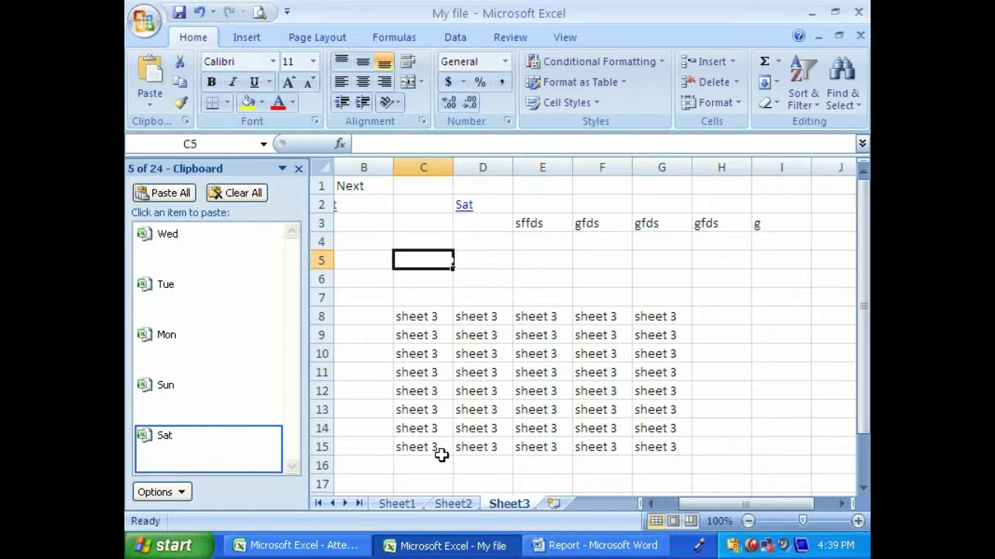
key(Up)
key(Right)
click(178, 339)
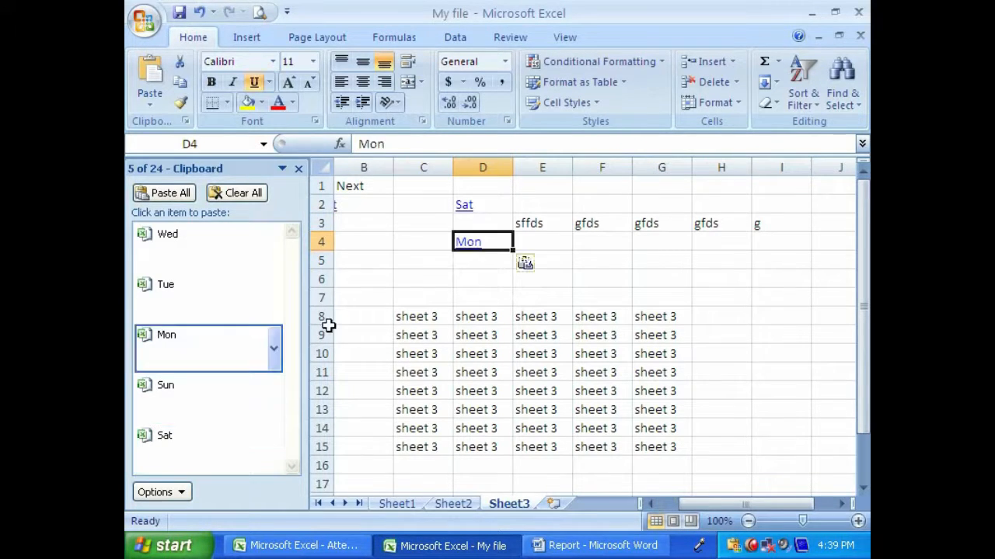
- Enter filler text across D5:J5 on Sheet3: ds in D5, fdsa in E5:I5 and f in J5
key(Down)
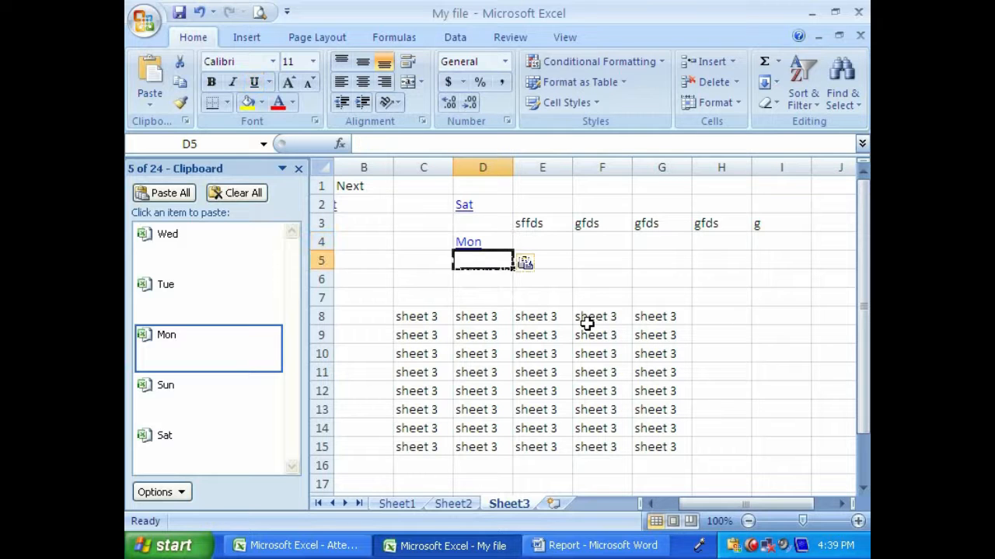
text(ds	fdsa	fdsa	fdsa	fdsa	fdsa	f)
key(Down)
key(Left)
key(Left)
key(Left)
key(Left)
key(Left)
key(Left)
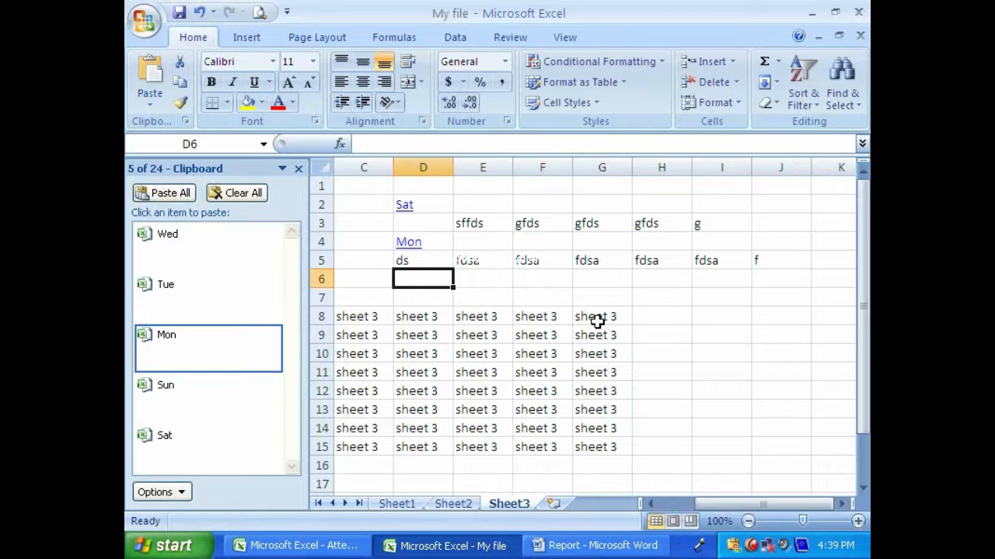
- Fill the range D10:G16 on Sheet1 with the word Kabul in a single entry
click(394, 504)
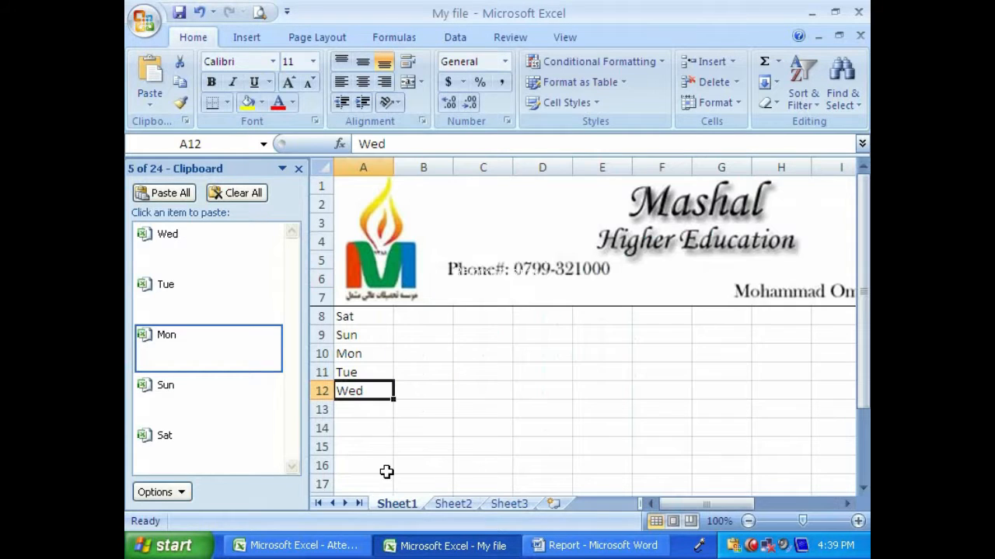
drag(544, 353, 721, 462)
text(Labi;)
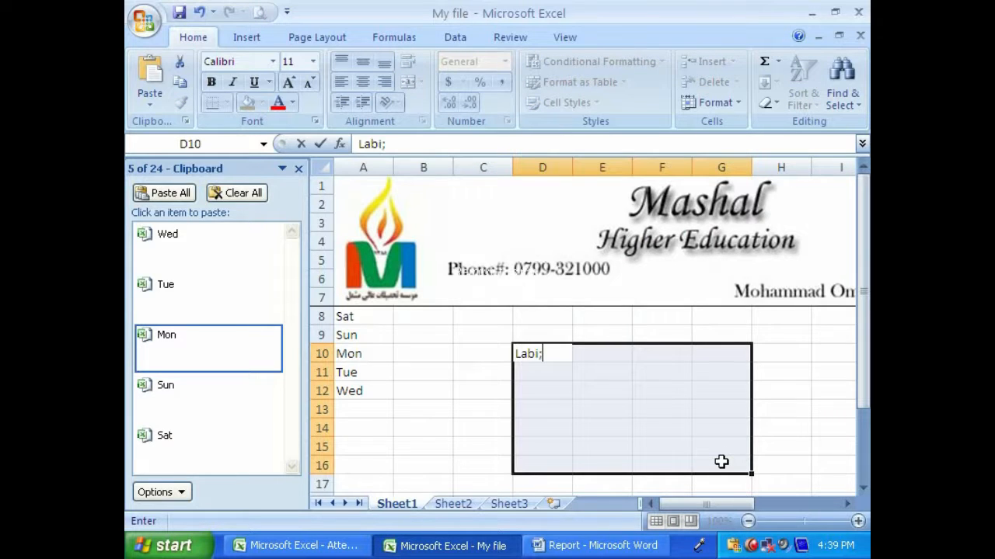
key(BackSpace)
key(BackSpace)
key(BackSpace)
text(Kabu)
key(ctrl+Return)
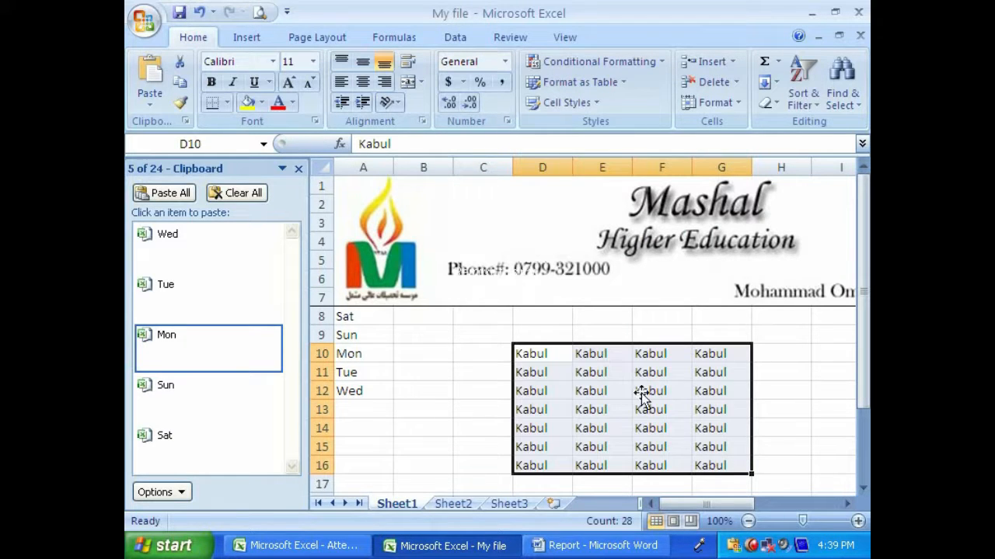
- Copy the Kabul range D10:G16 and paste it from the Clipboard at cell C24 on Sheet2
click(180, 82)
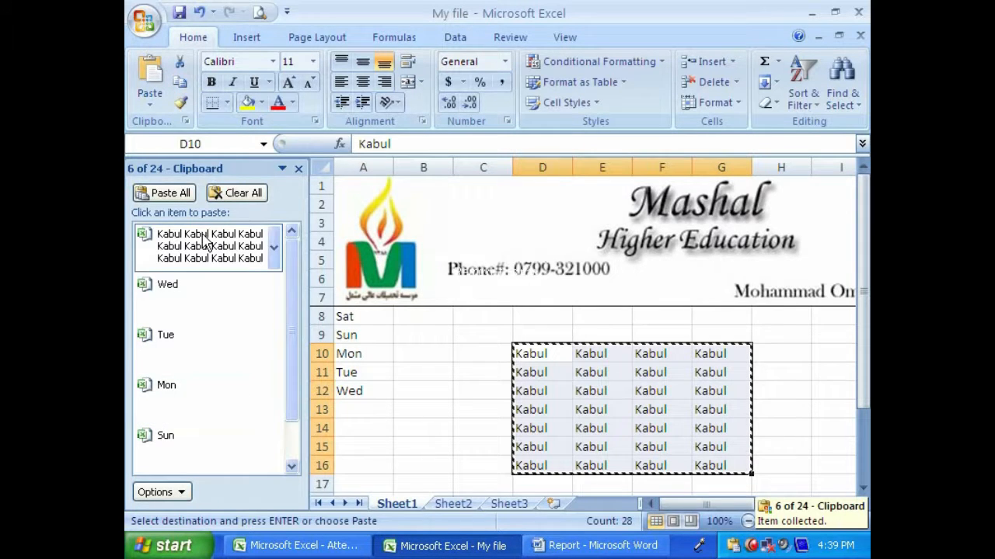
click(453, 504)
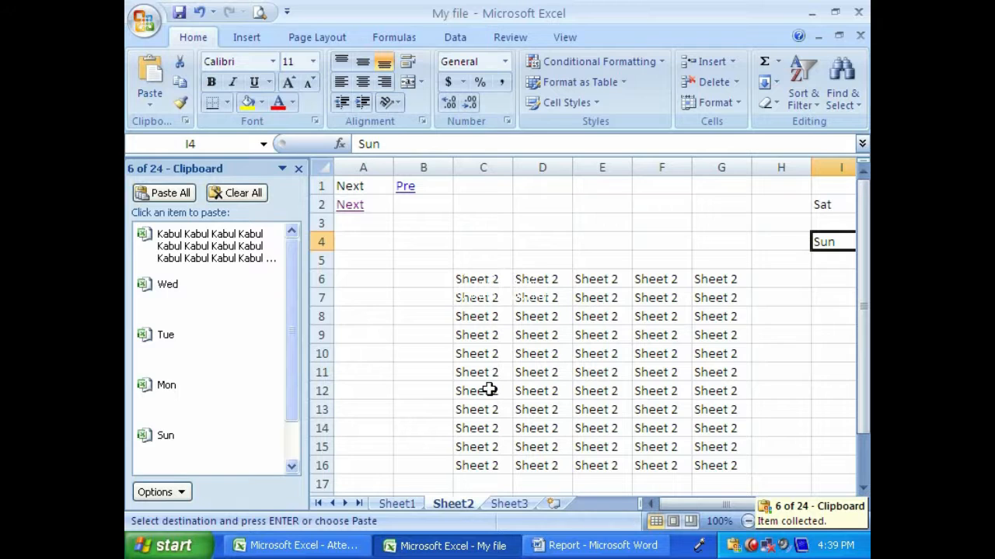
scroll(544, 389, down, 7)
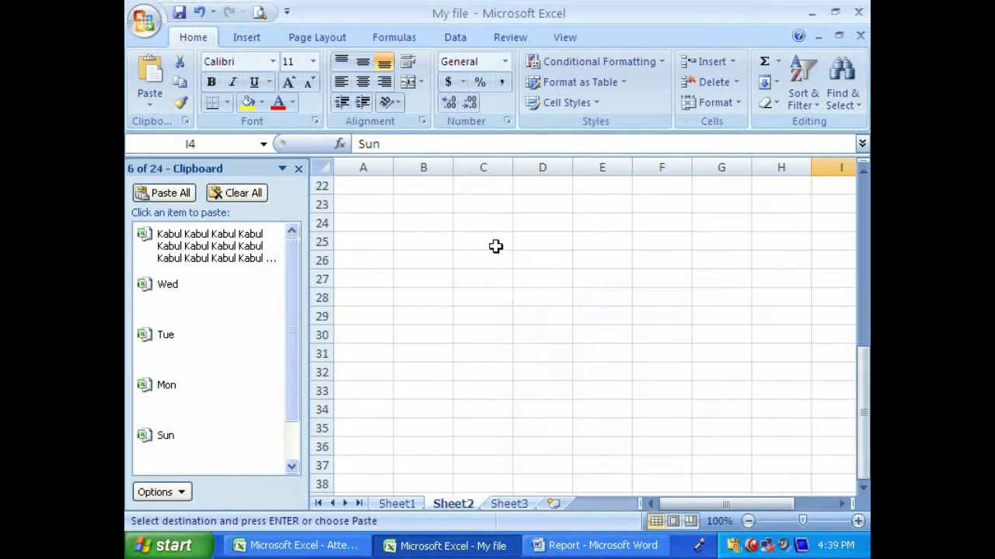
click(494, 226)
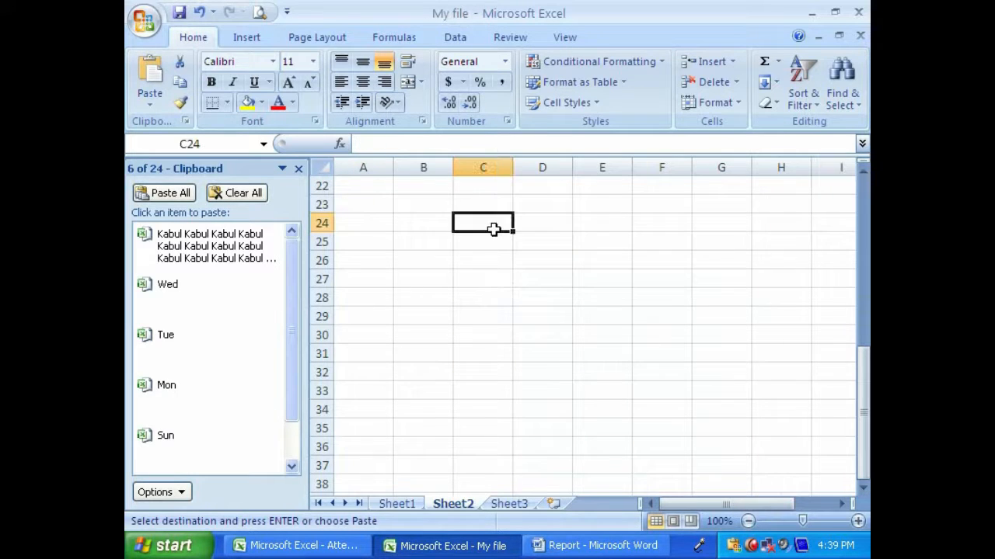
click(177, 247)
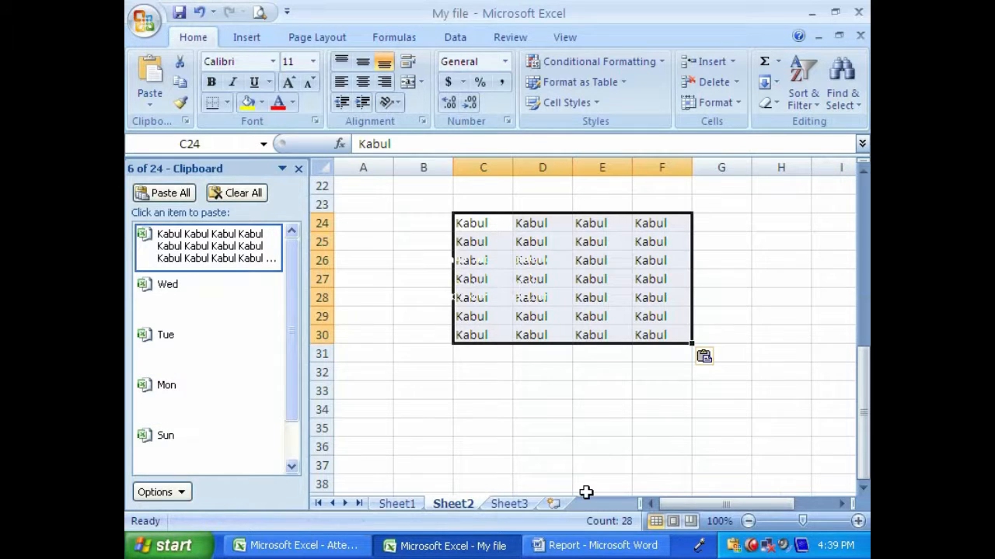
- Paste all the collected Clipboard items at once, starting at cell B33 on Sheet2
drag(466, 334, 465, 225)
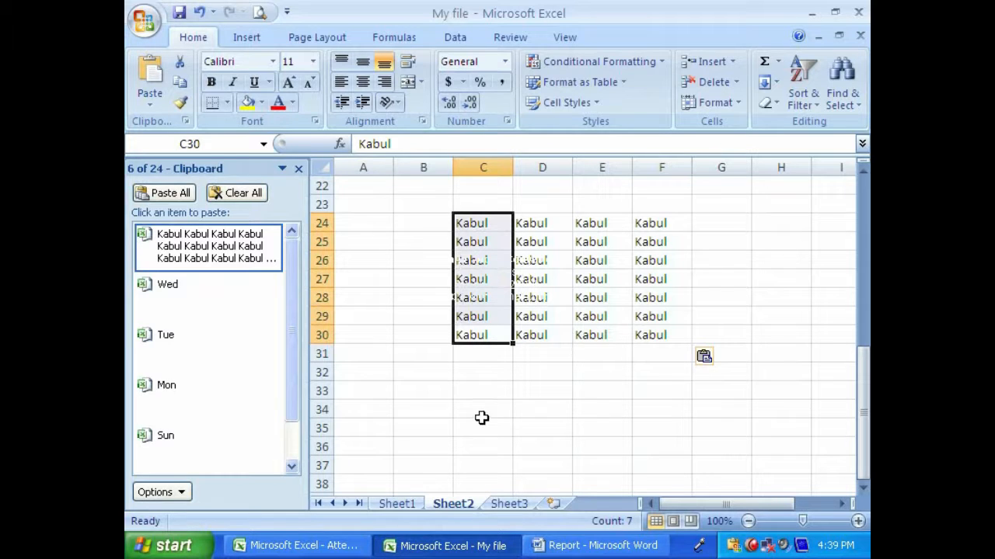
click(493, 463)
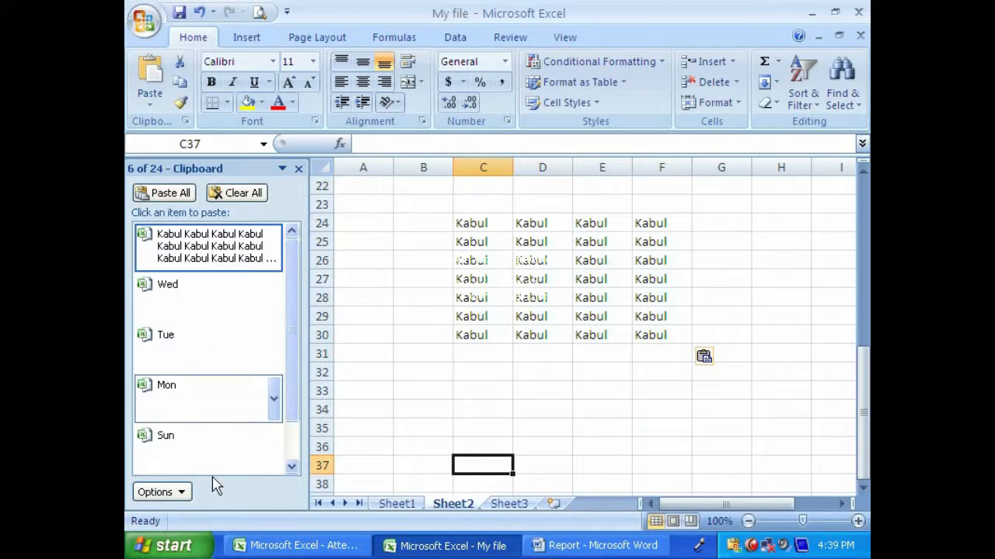
click(423, 391)
click(177, 192)
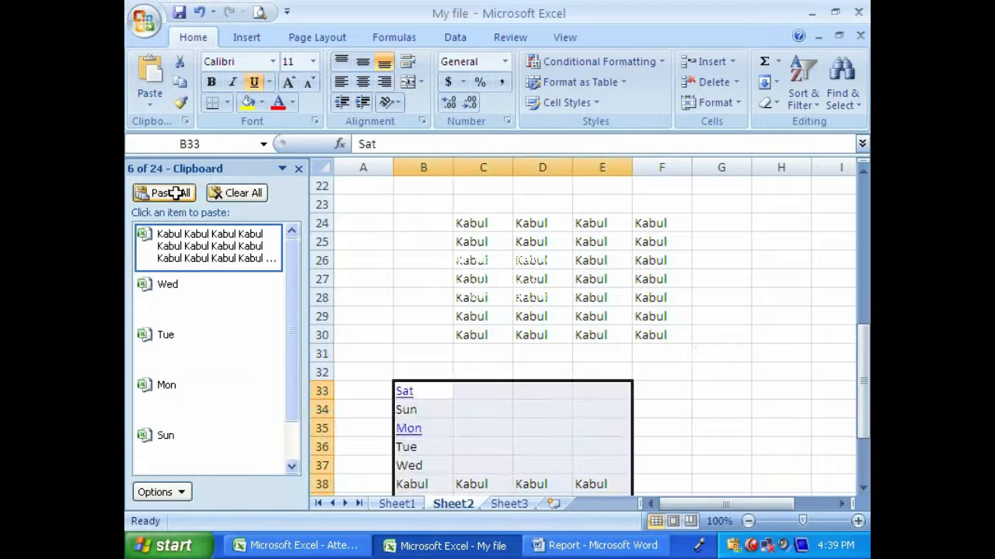
scroll(473, 451, down, 3)
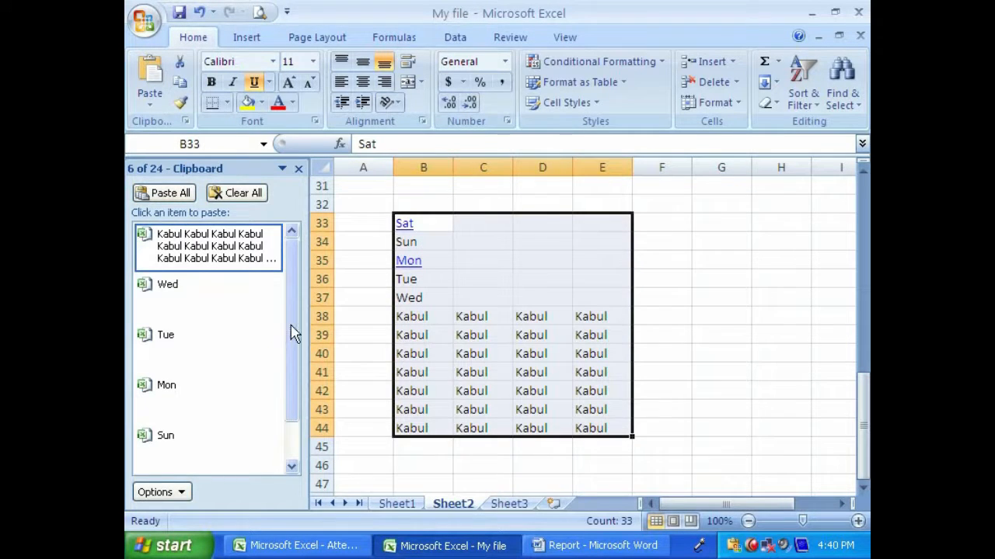
- Clear all items from the Office Clipboard and close it
click(239, 196)
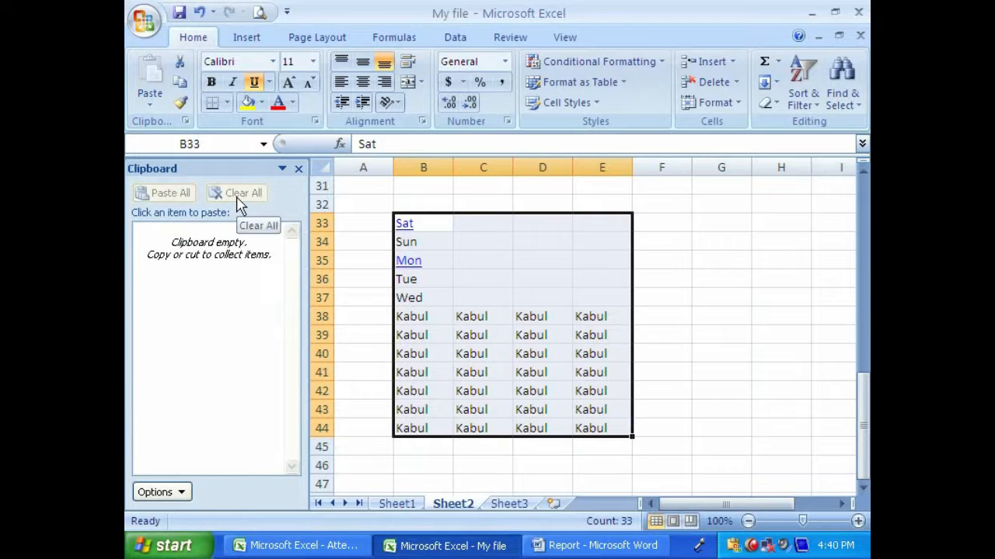
click(298, 168)
click(590, 311)
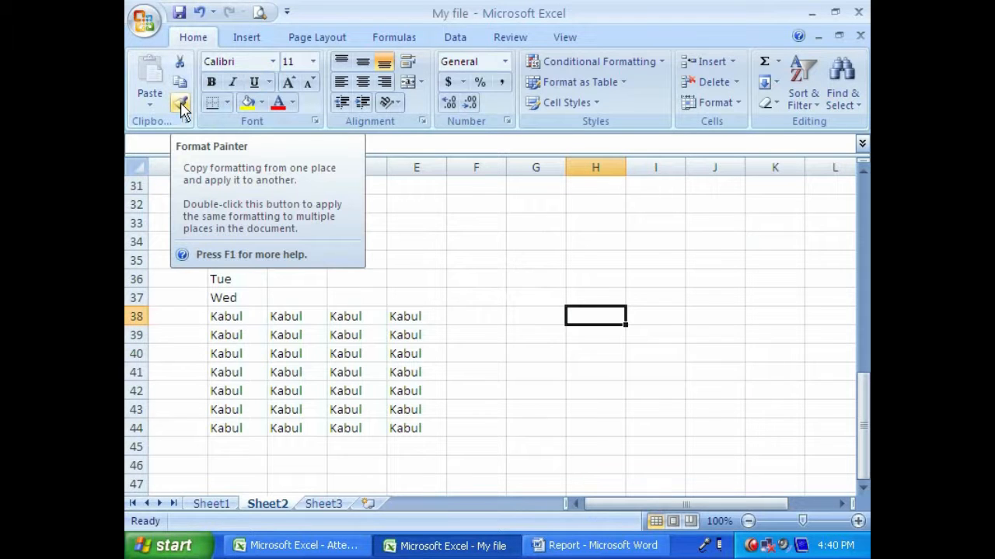
- Set the font colour of the Kabul range B38:E44 to standard red
click(518, 358)
drag(247, 323, 396, 425)
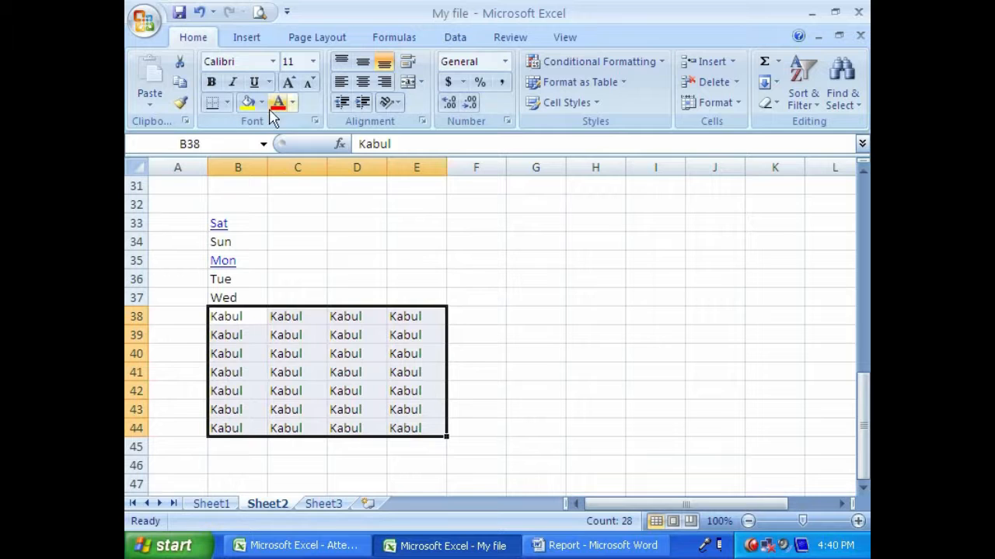
click(294, 105)
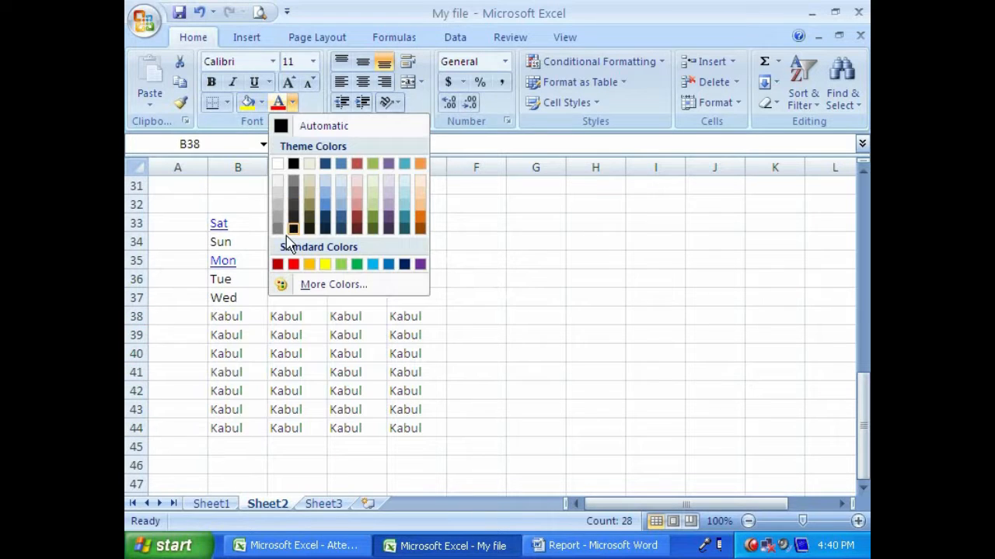
click(288, 264)
- Fill the range H33:J39 with the word Mashal in a single entry
drag(581, 217, 701, 321)
text(Mashal)
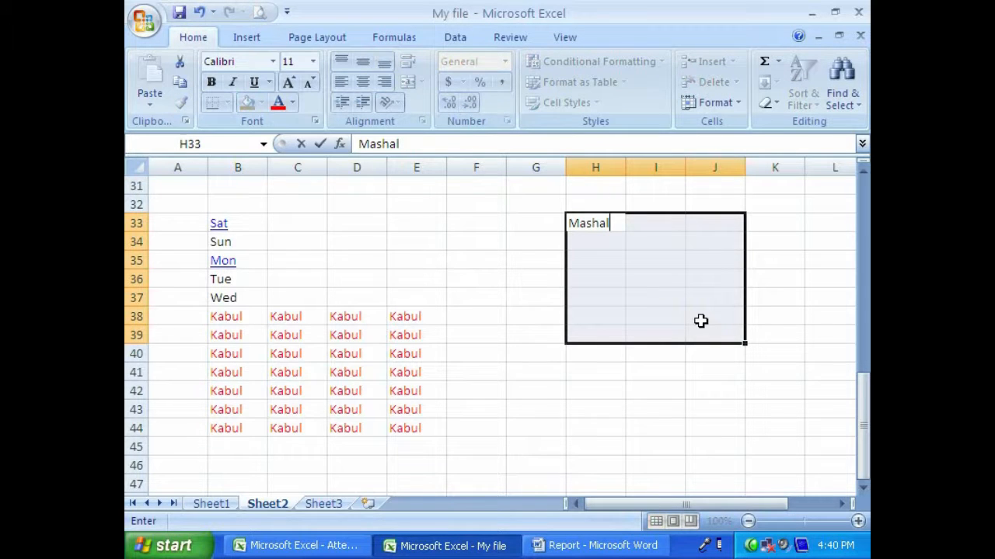
key(ctrl+Return)
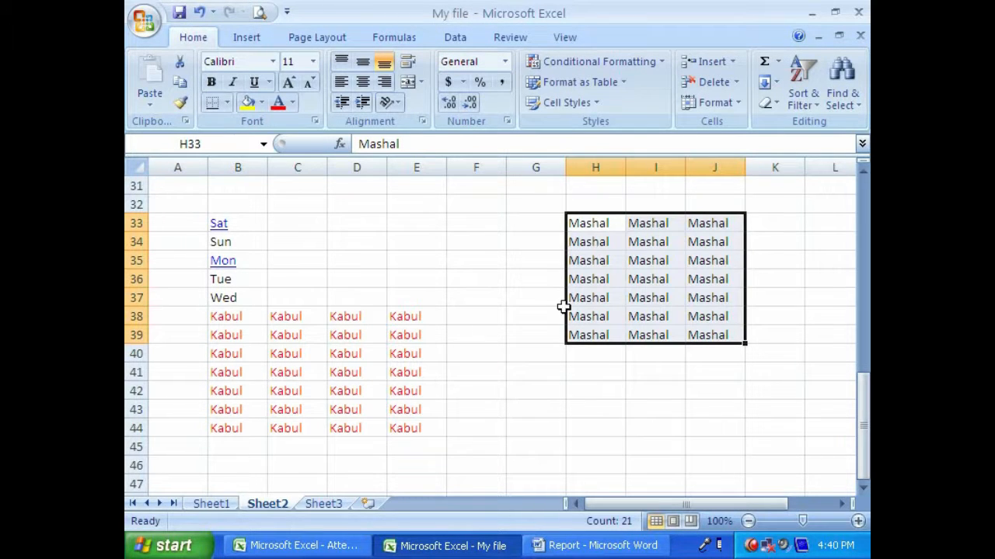
- Copy the formatting of the Mashal range H33:J39 onto the Kabul range B38:E44 with Format Painter
click(180, 101)
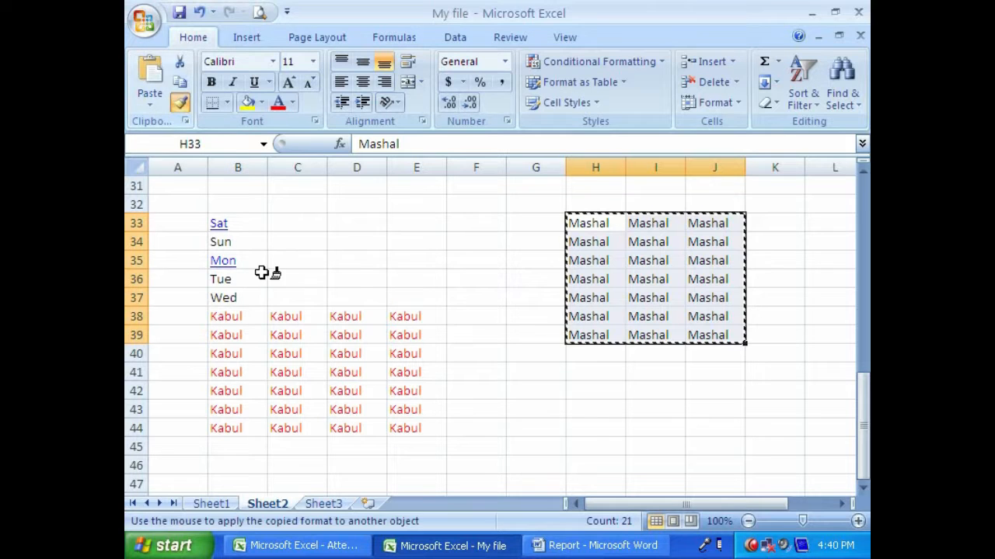
drag(235, 318, 392, 421)
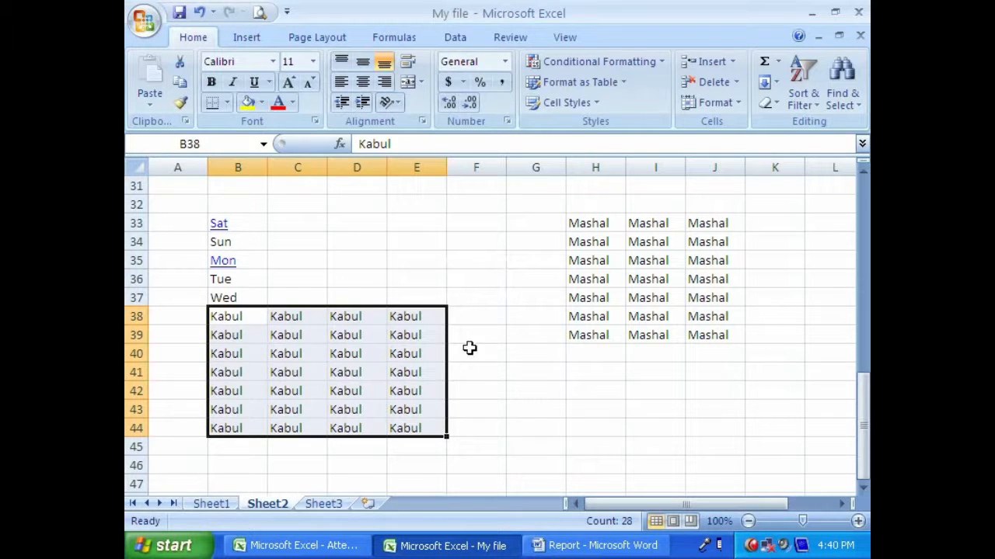
click(579, 223)
click(537, 281)
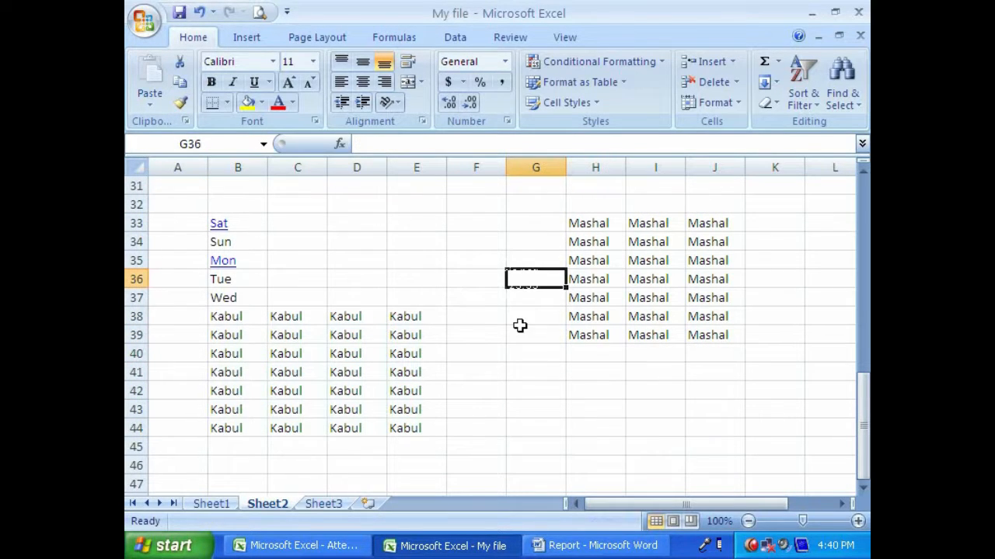
- Undo the last format painting on the Kabul range B38:E44
key(ctrl+z)
click(409, 352)
click(495, 277)
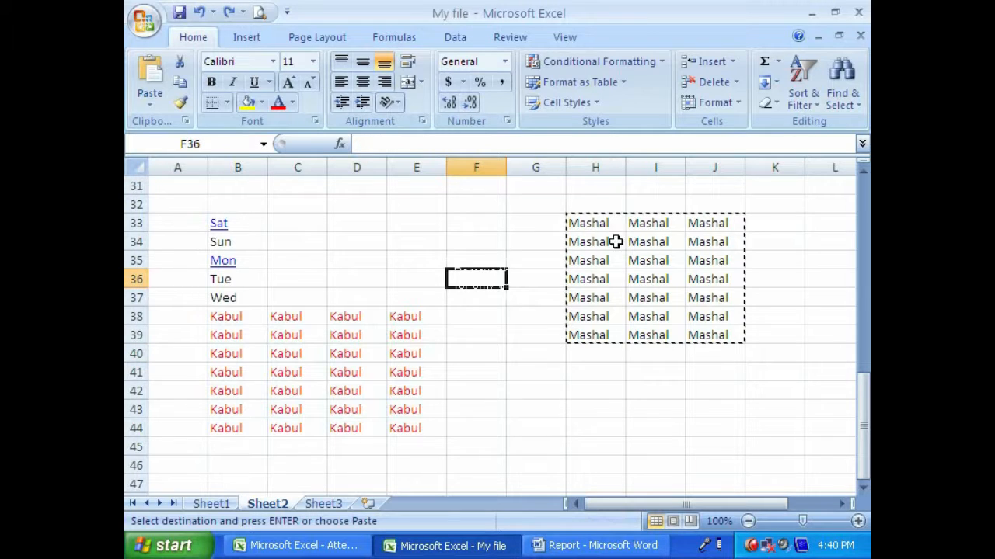
click(598, 227)
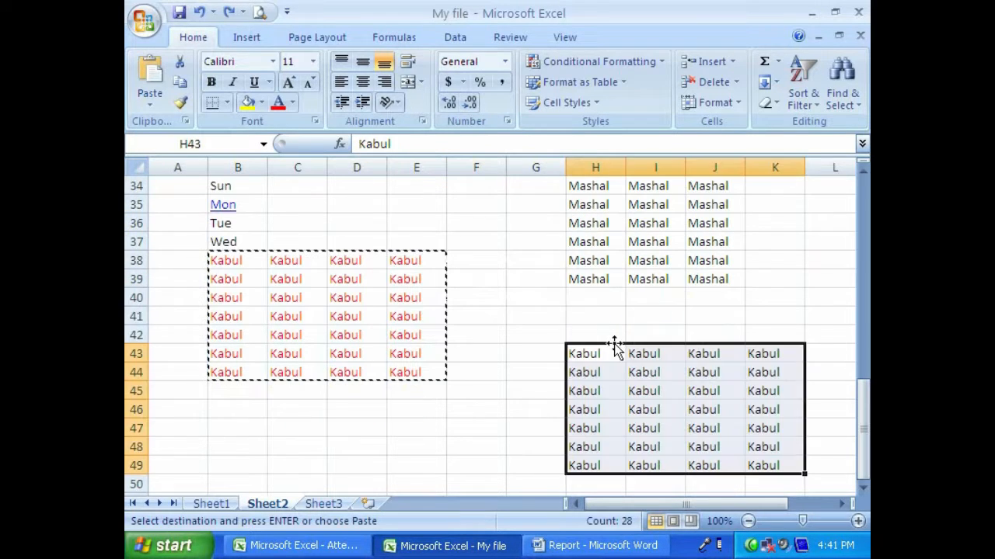
- Copy the red formatting of the Kabul range B38:E44 onto H43:K47 with Format Painter
click(541, 317)
drag(234, 258, 422, 373)
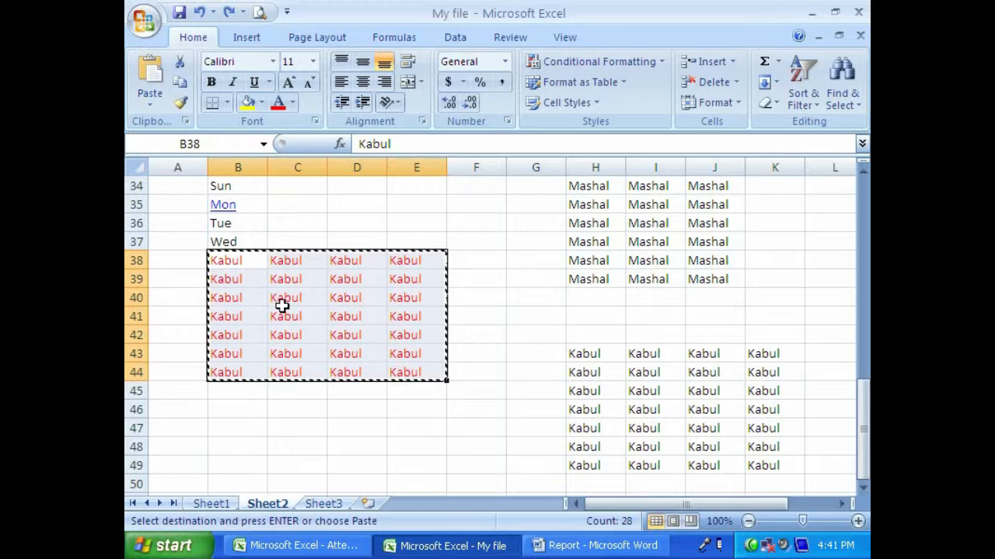
drag(245, 266, 414, 357)
drag(585, 354, 739, 460)
drag(242, 266, 407, 373)
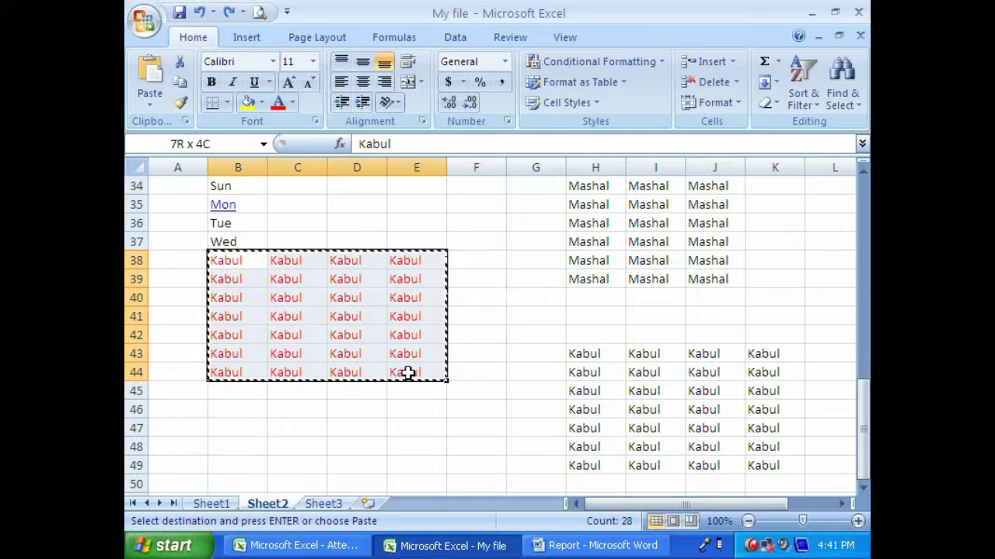
click(179, 105)
mouse_move(582, 350)
mouse_down()
mouse_move(683, 426)
mouse_move(763, 436)
mouse_up()
click(645, 394)
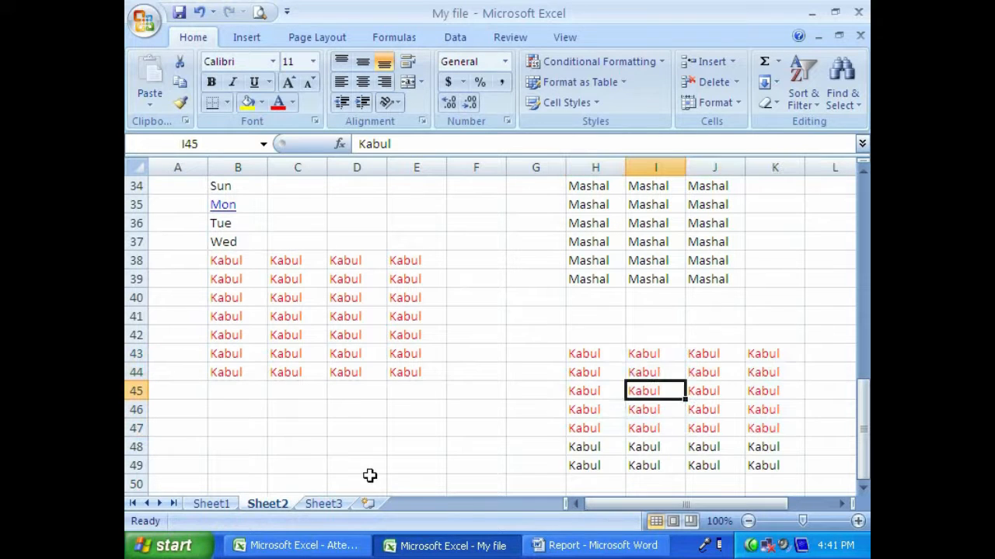
click(375, 217)
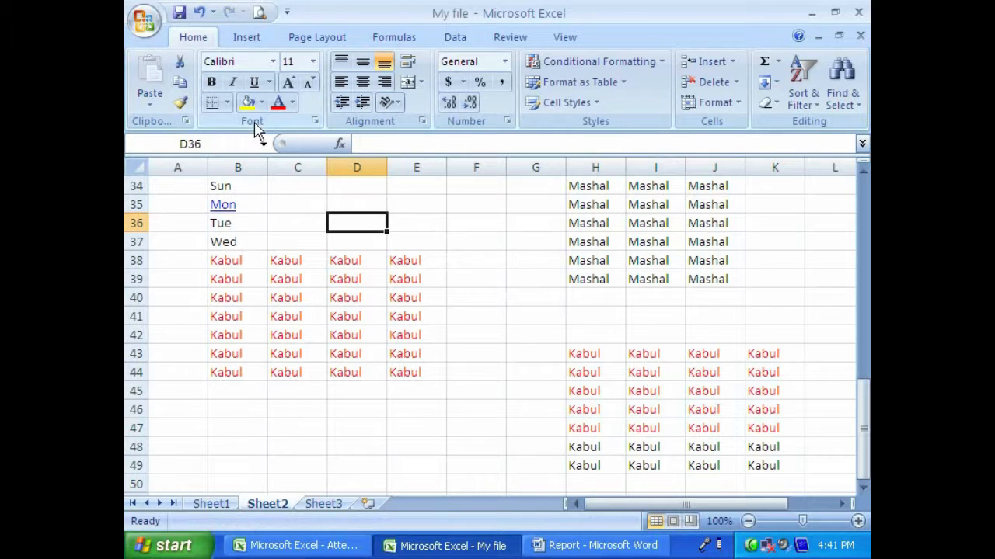
- Set the font of the Kabul range B38:E44 to Algerian
click(273, 62)
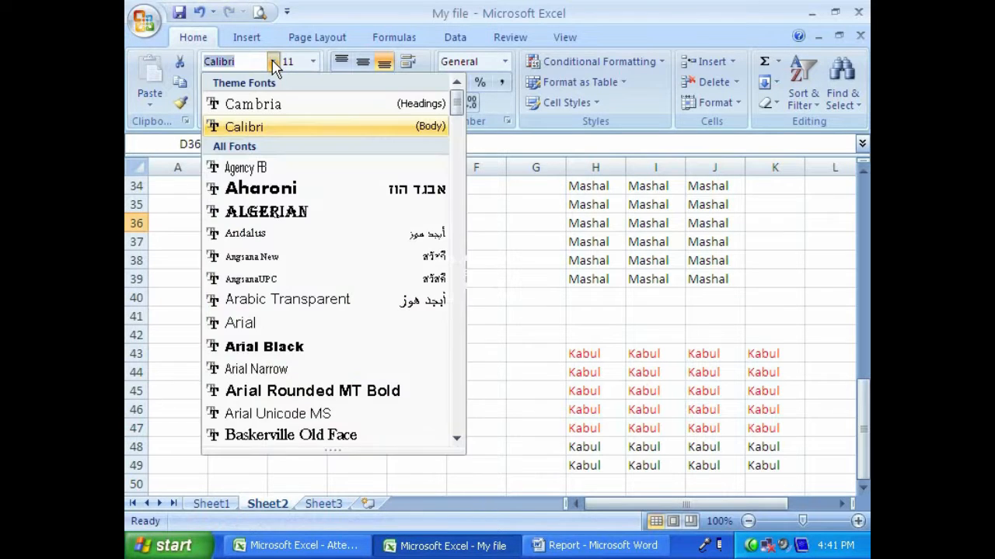
click(479, 269)
drag(237, 262, 402, 368)
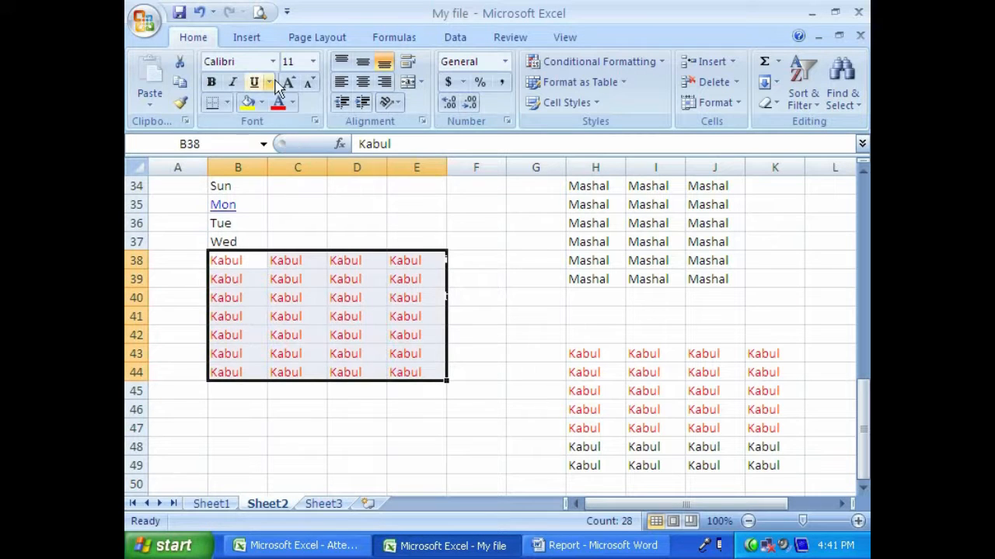
click(272, 61)
click(247, 211)
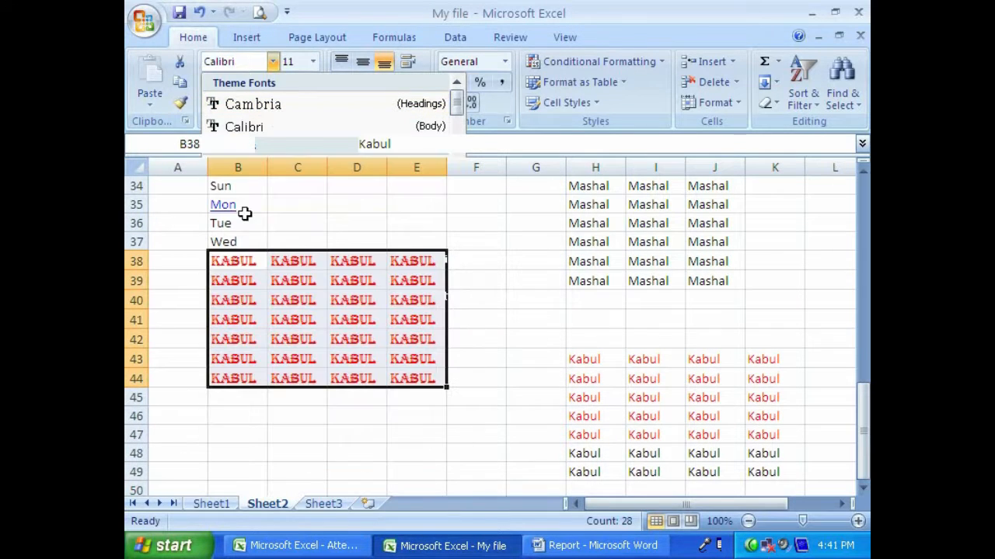
- Try font size 28 on the Kabul range B38:E44, and set it to 10 instead
click(312, 62)
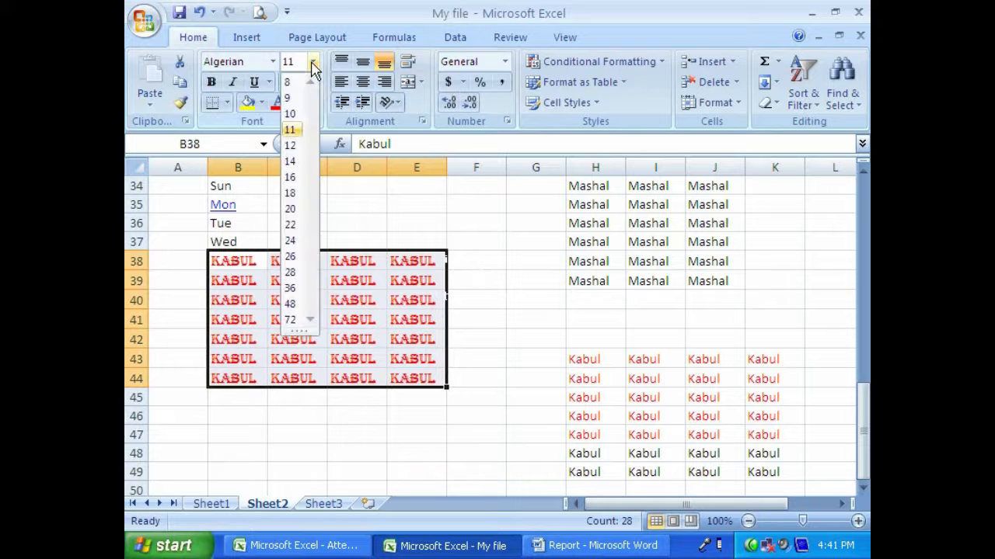
click(290, 272)
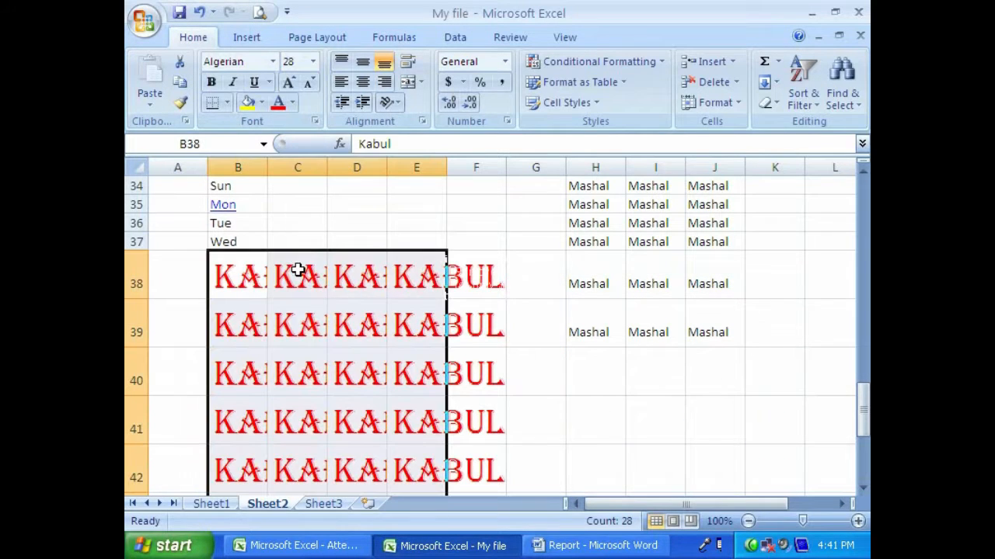
click(313, 62)
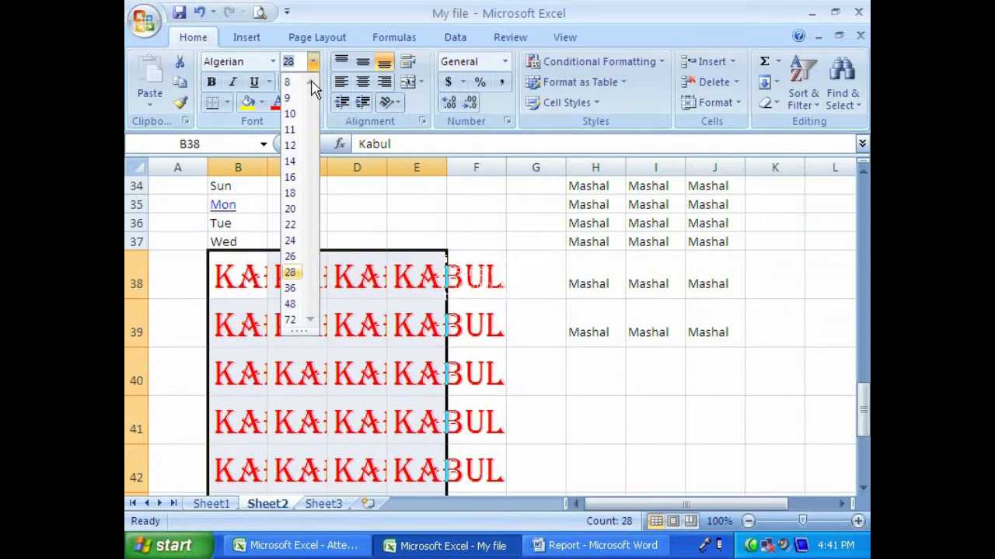
click(290, 114)
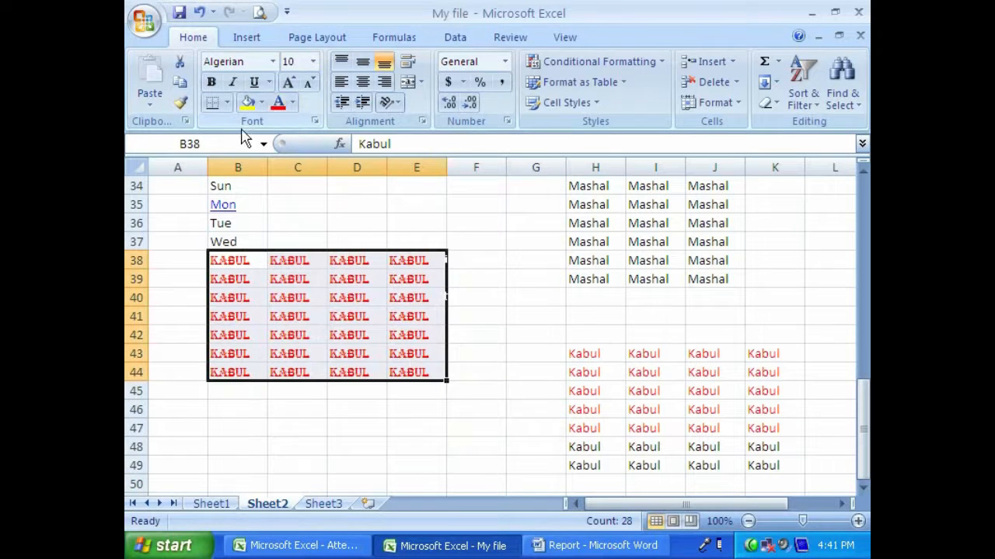
- Apply and remove bold, italic and underline one after another on the Kabul range B38:E44
click(213, 83)
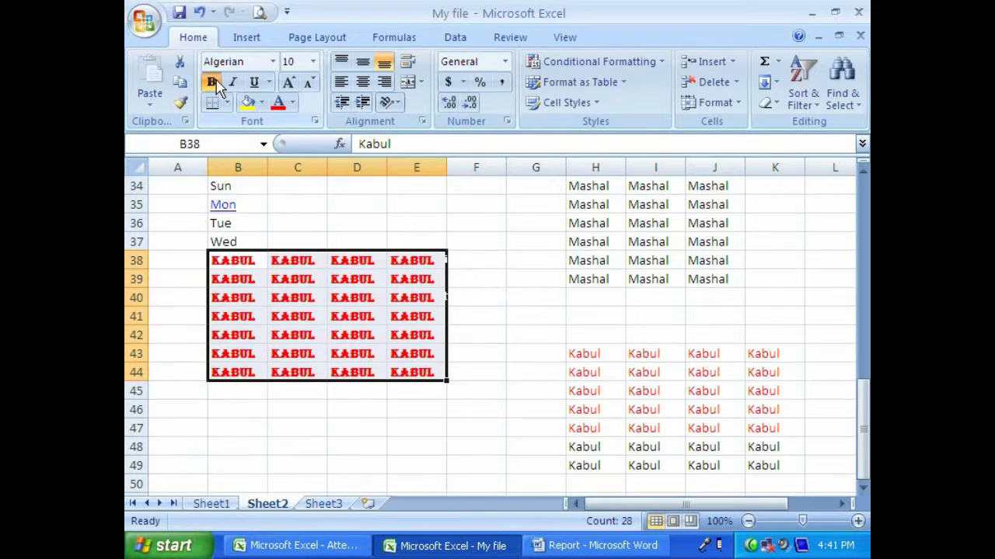
click(217, 81)
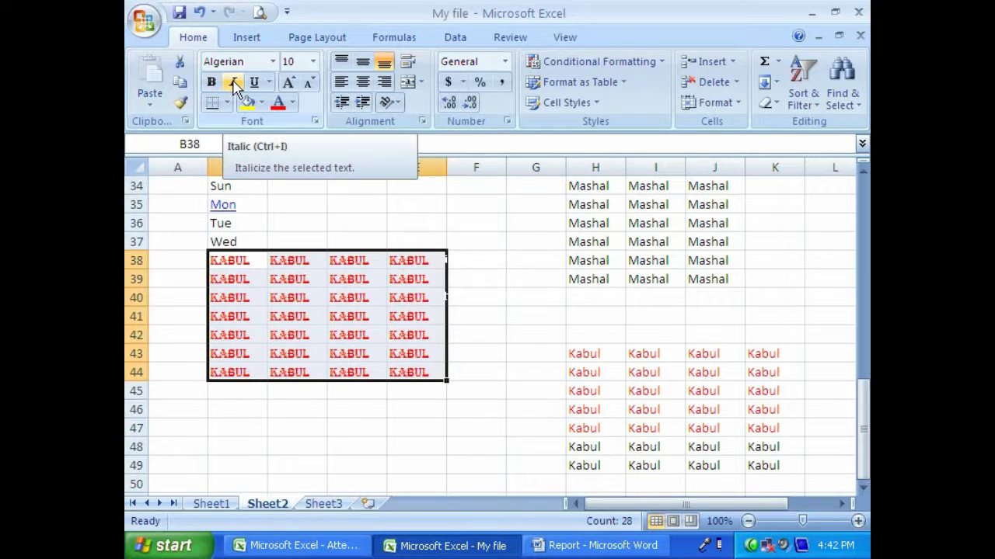
click(234, 83)
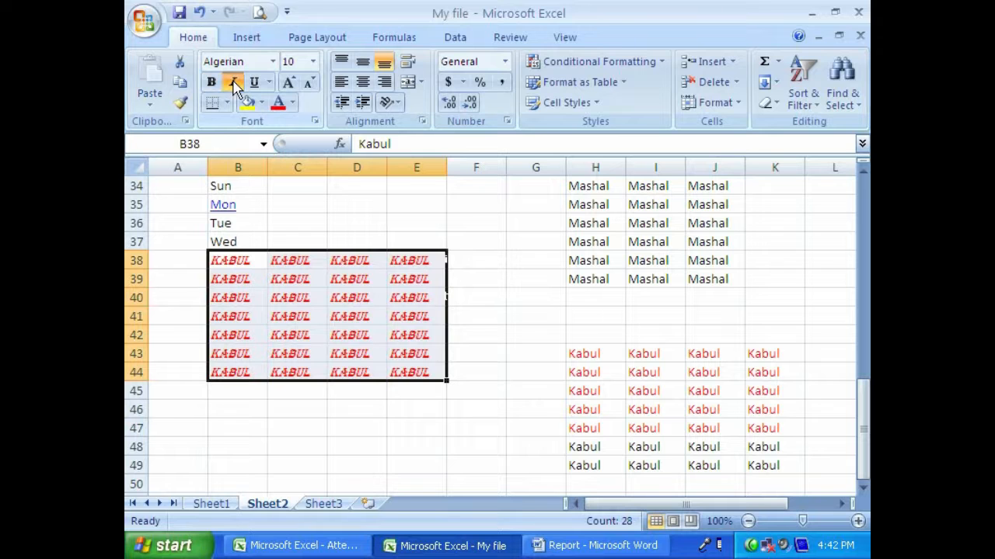
click(234, 83)
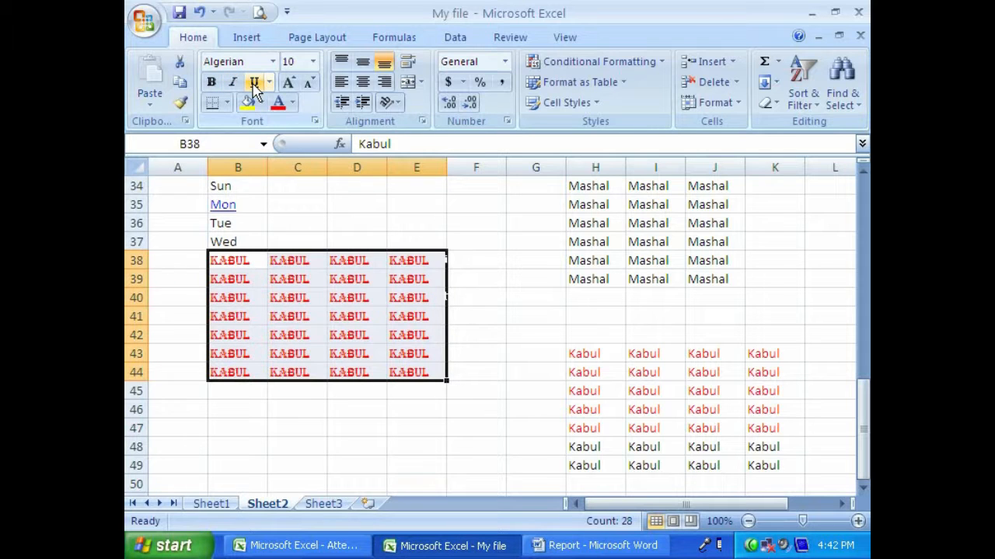
click(255, 85)
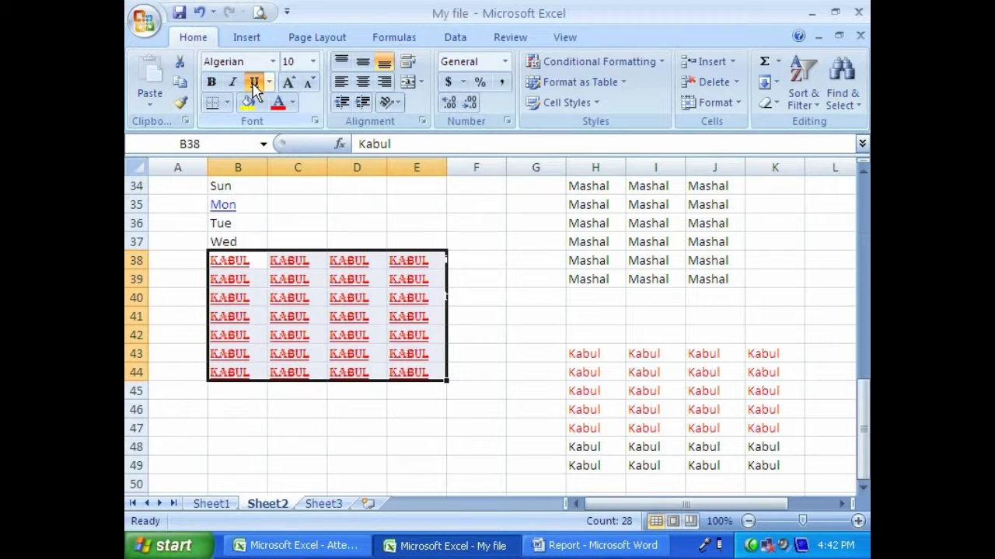
click(255, 86)
- Merge and center the range C34:F35, enter Mashal in it and select the merged cell
drag(284, 186, 480, 208)
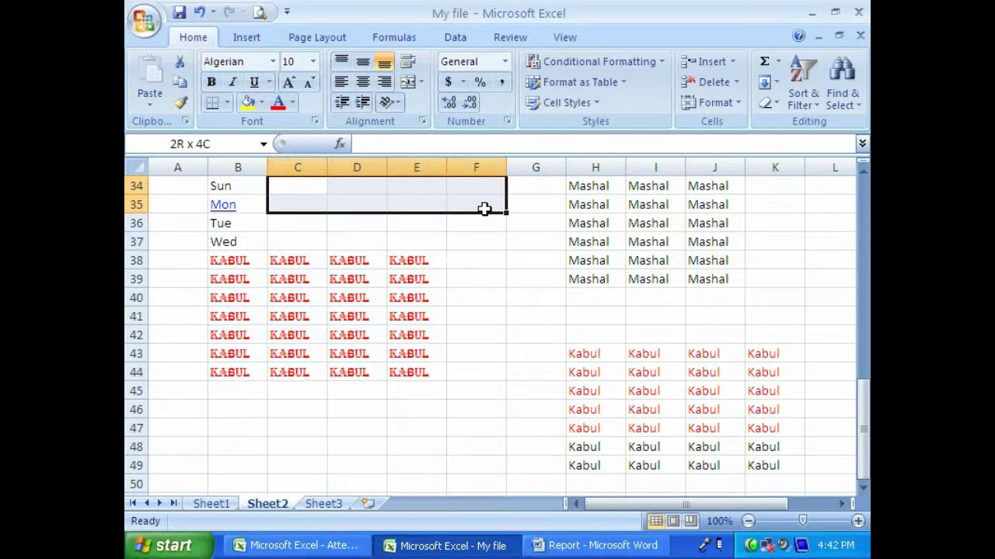
click(408, 82)
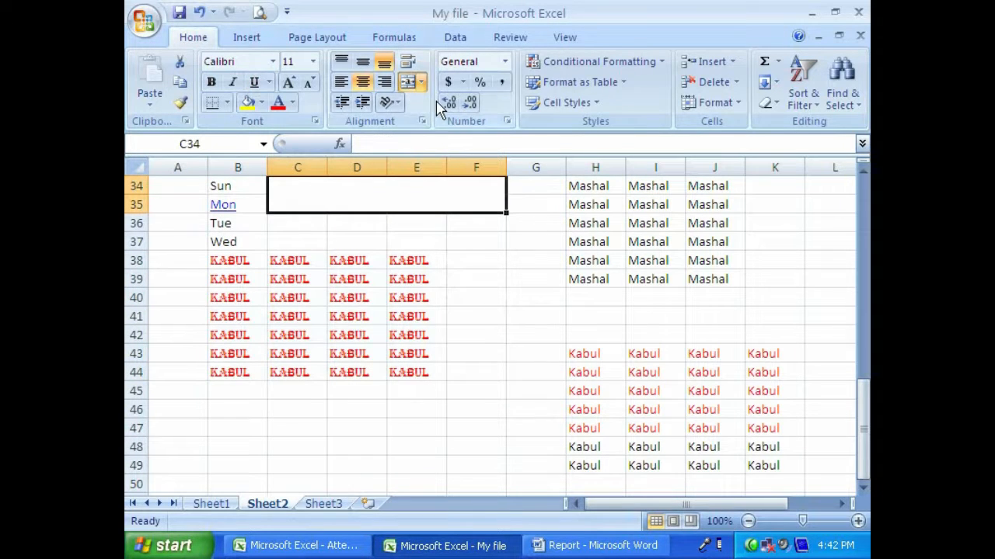
text(Mashal)
key(Return)
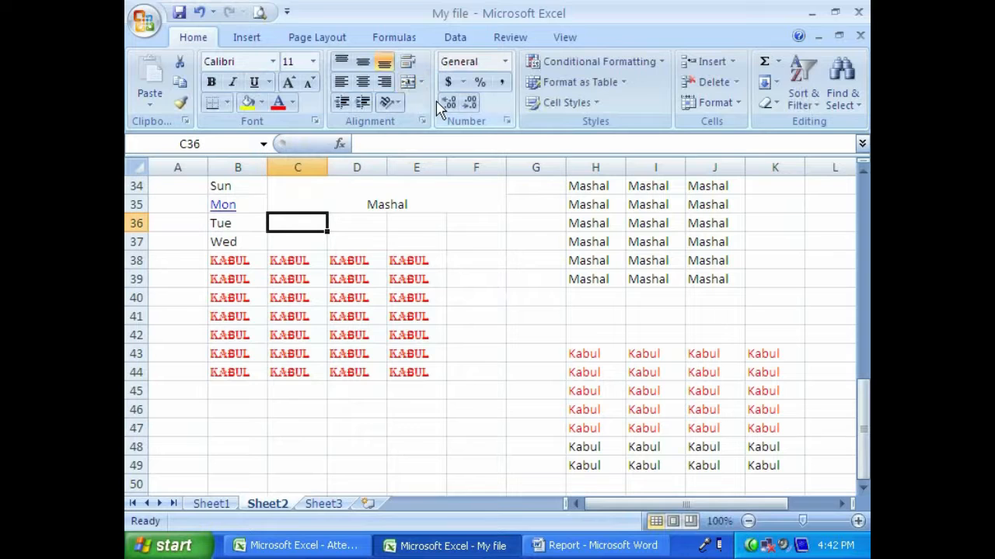
click(381, 187)
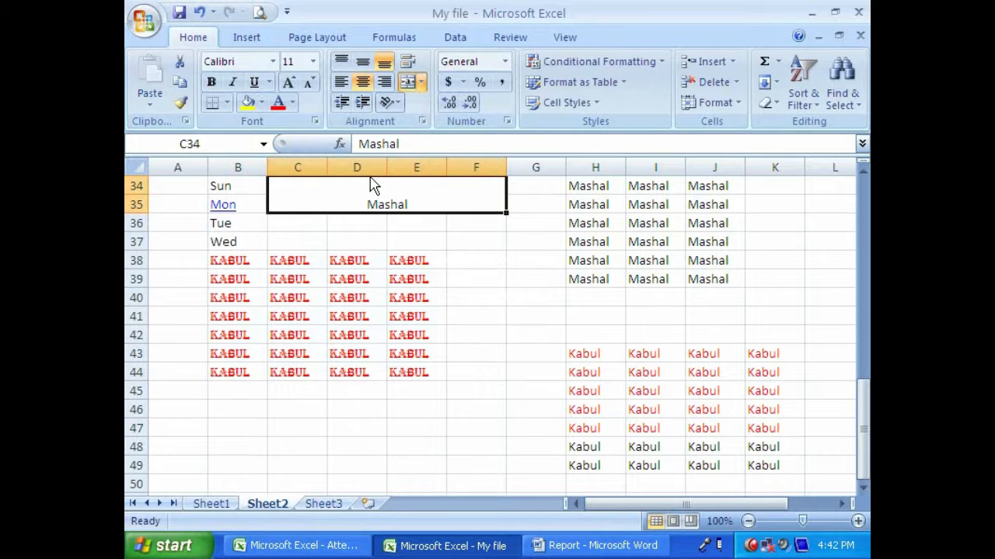
- Set the text in the merged Mashal cell C34:F35 to the Aharoni font at size 24
click(272, 62)
click(257, 186)
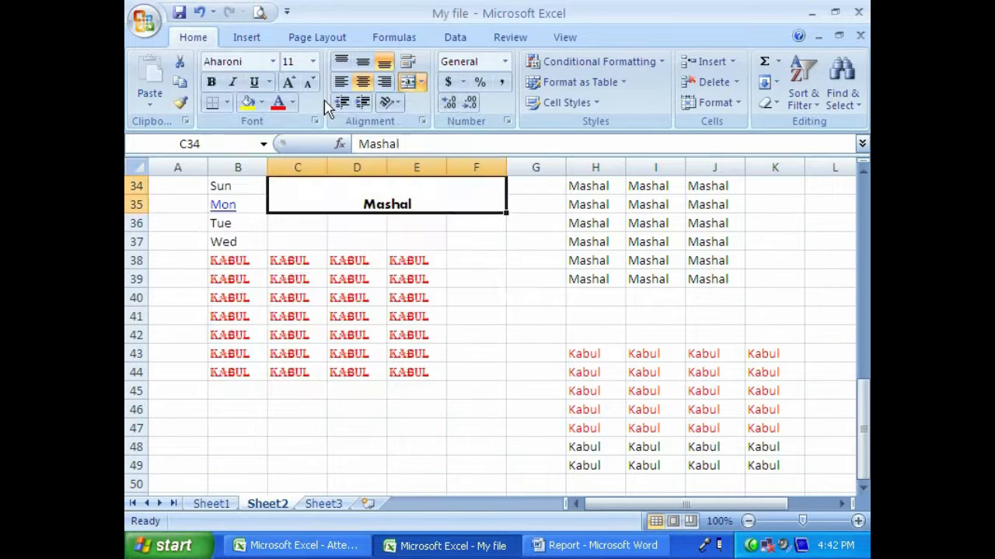
click(313, 62)
click(296, 236)
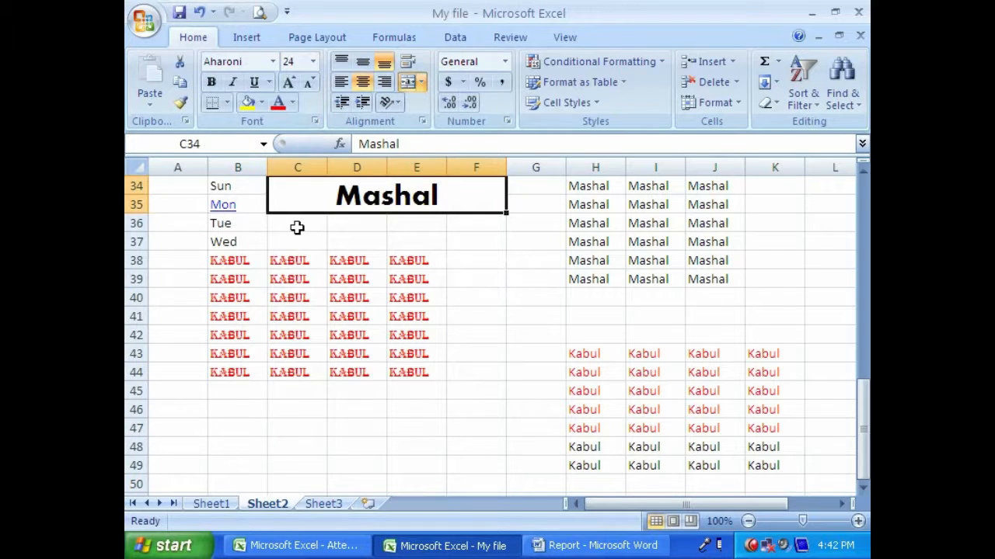
click(373, 224)
click(461, 228)
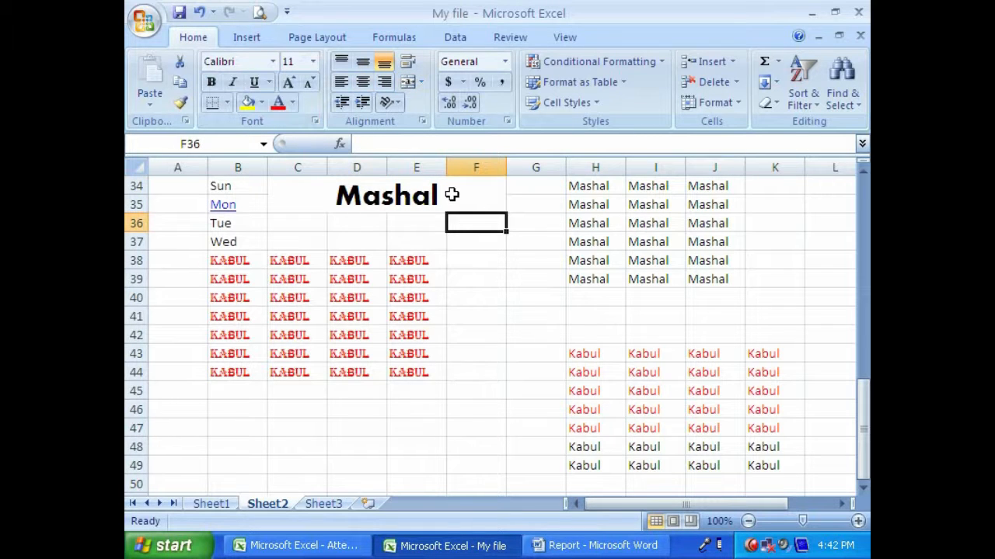
- Apply a single underline to the text in the merged Mashal cell C34:F35
click(452, 195)
click(253, 83)
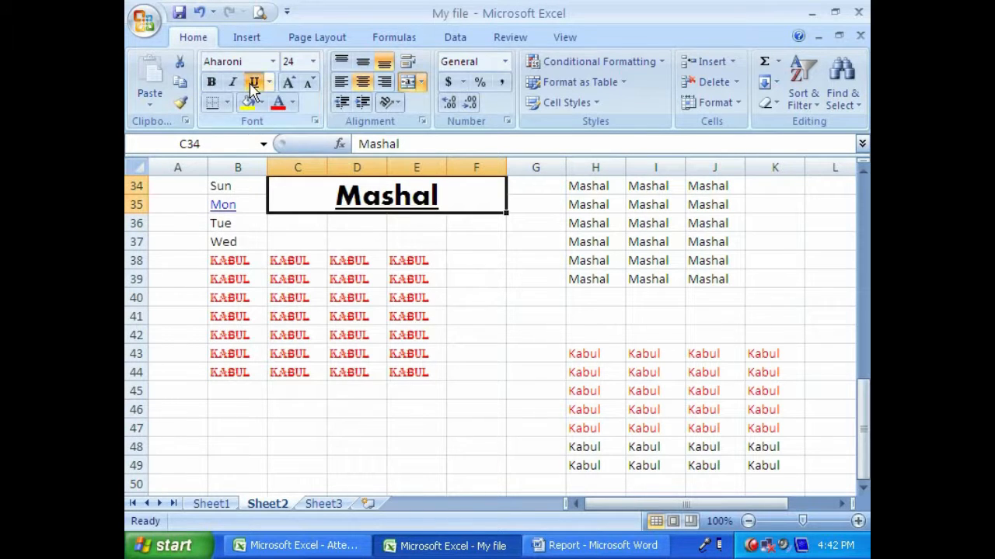
click(378, 239)
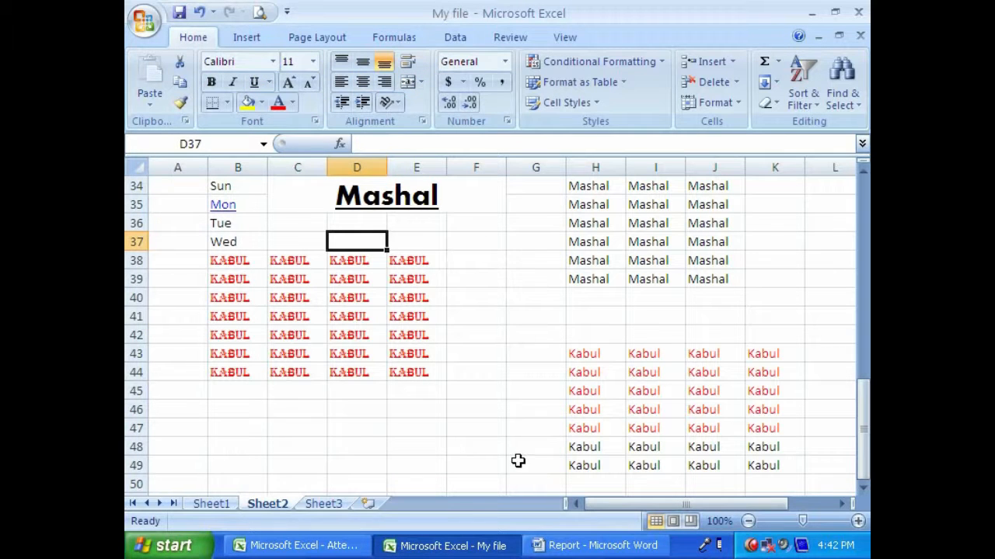
- Apply a double underline to the Kabul range B38:E44
drag(233, 257, 438, 373)
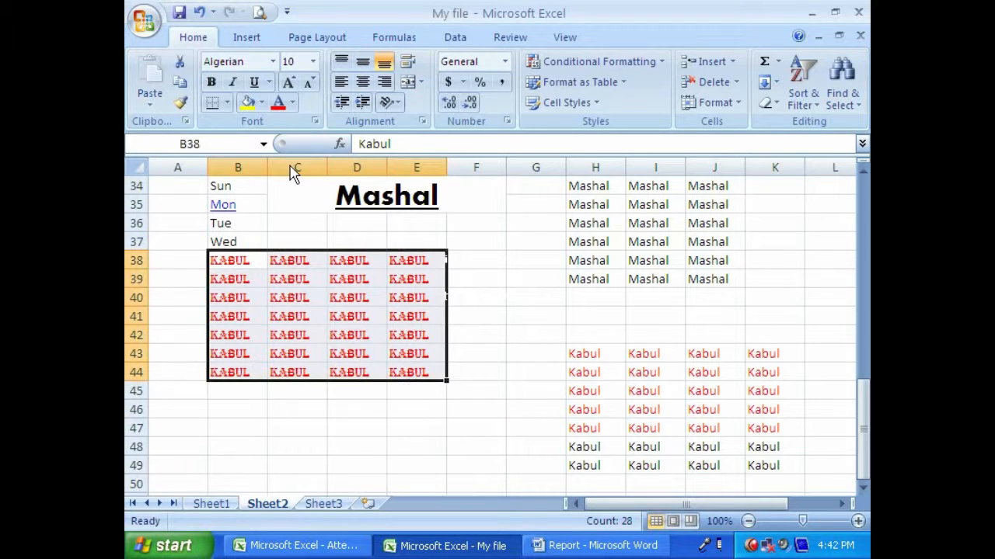
click(270, 82)
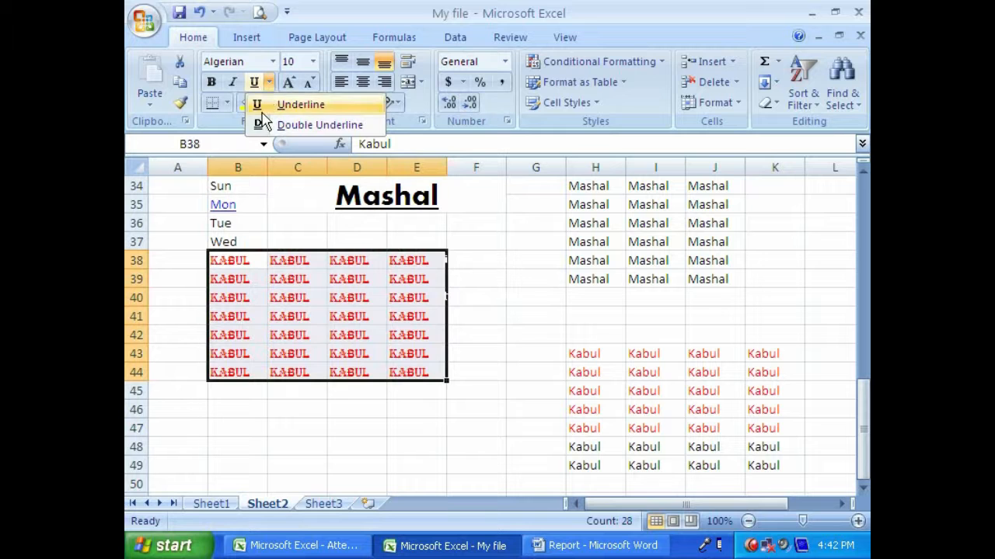
click(307, 125)
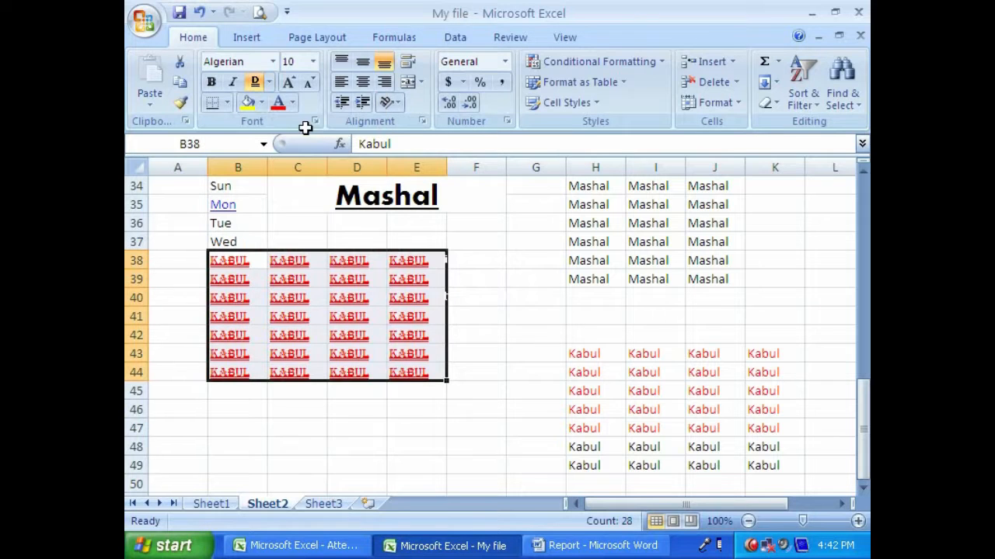
click(276, 293)
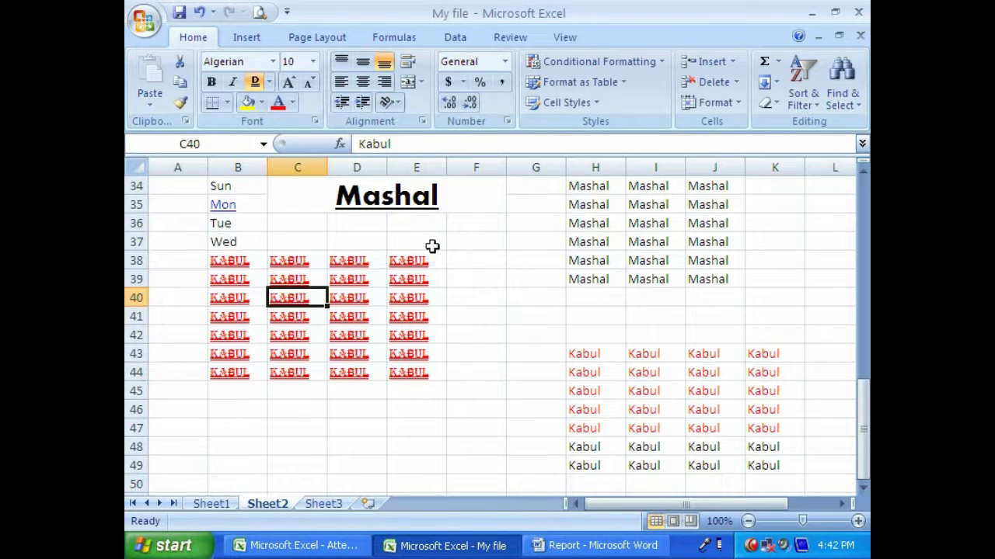
- Apply a double underline to the text in the merged Mashal cell C34:F35
click(334, 191)
click(270, 82)
click(300, 125)
click(357, 227)
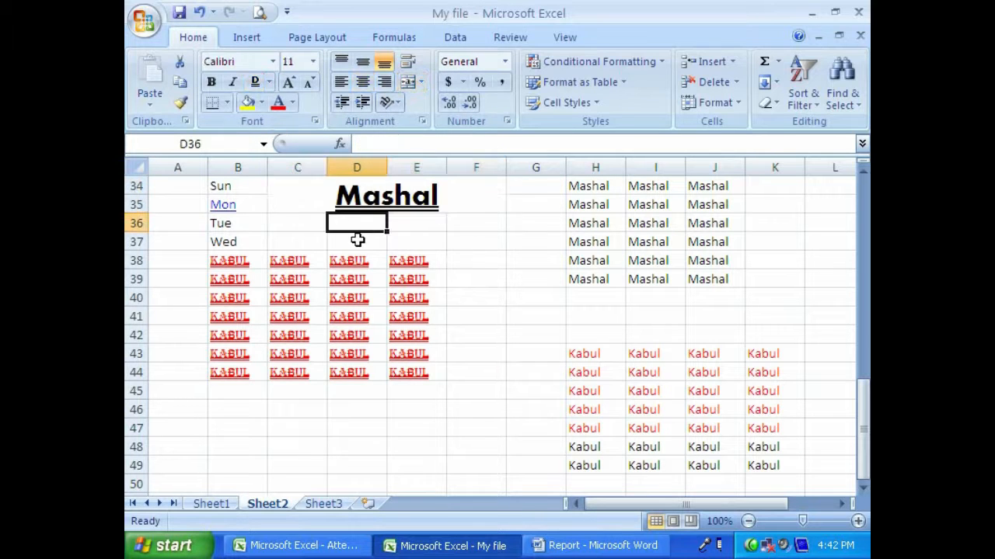
click(397, 279)
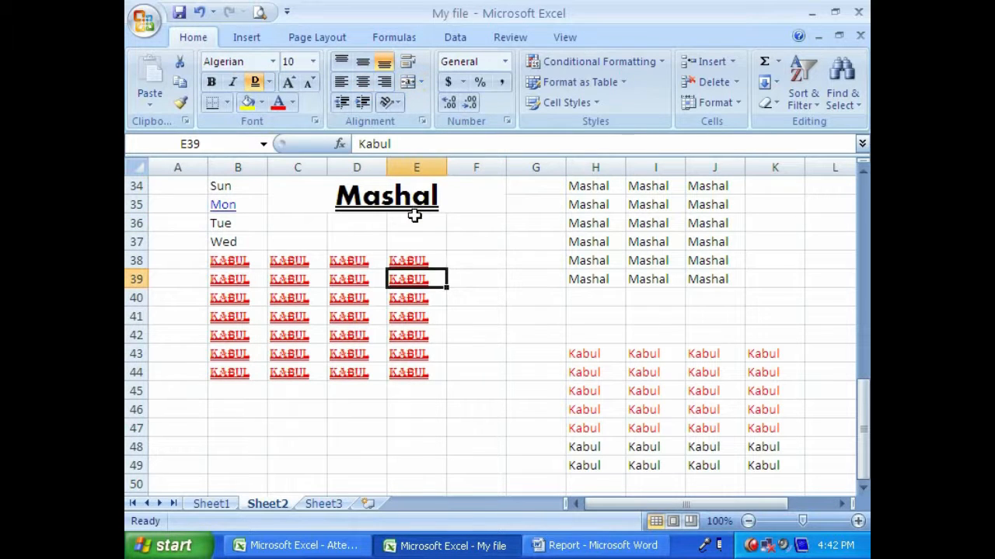
click(488, 274)
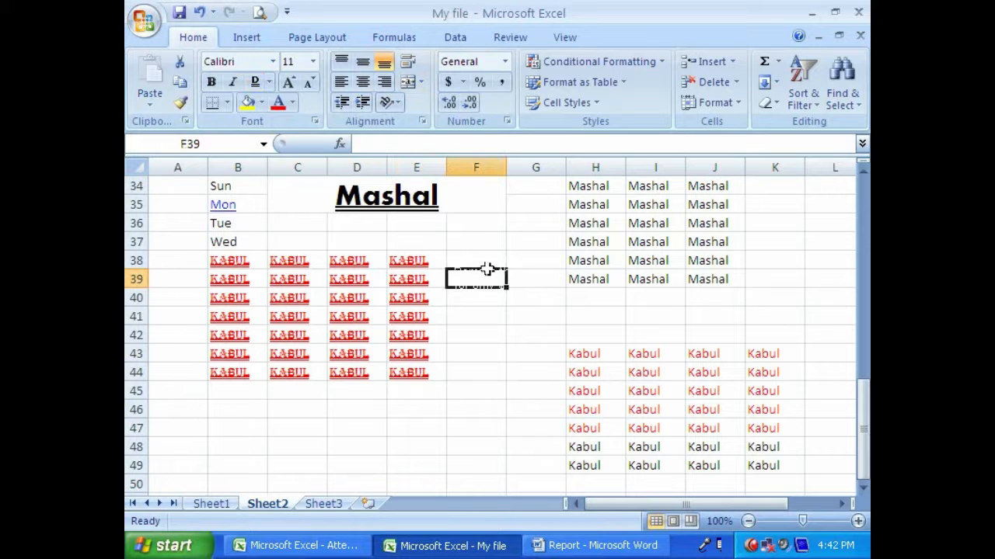
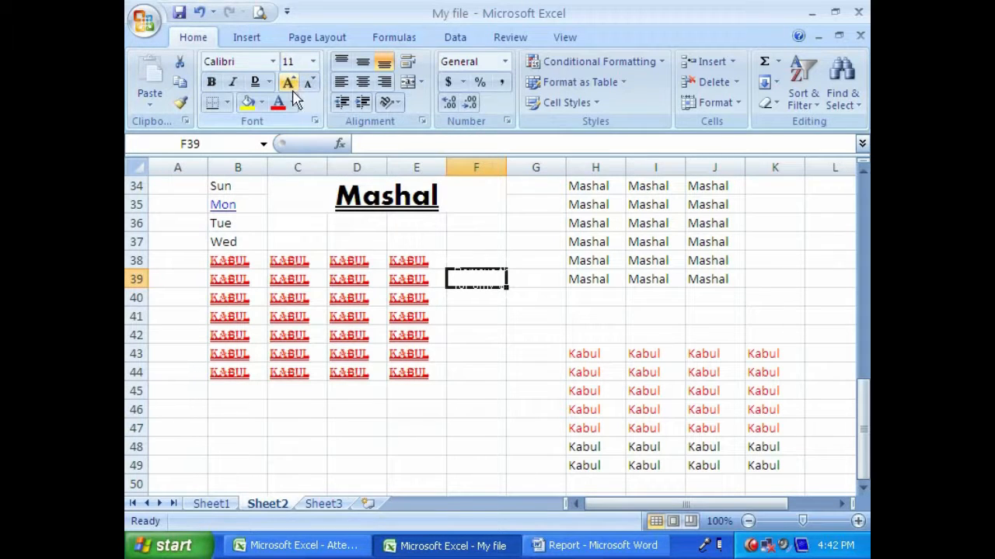
- Increase the font size of the Kabul range B38:E44 to 26
drag(242, 260, 417, 370)
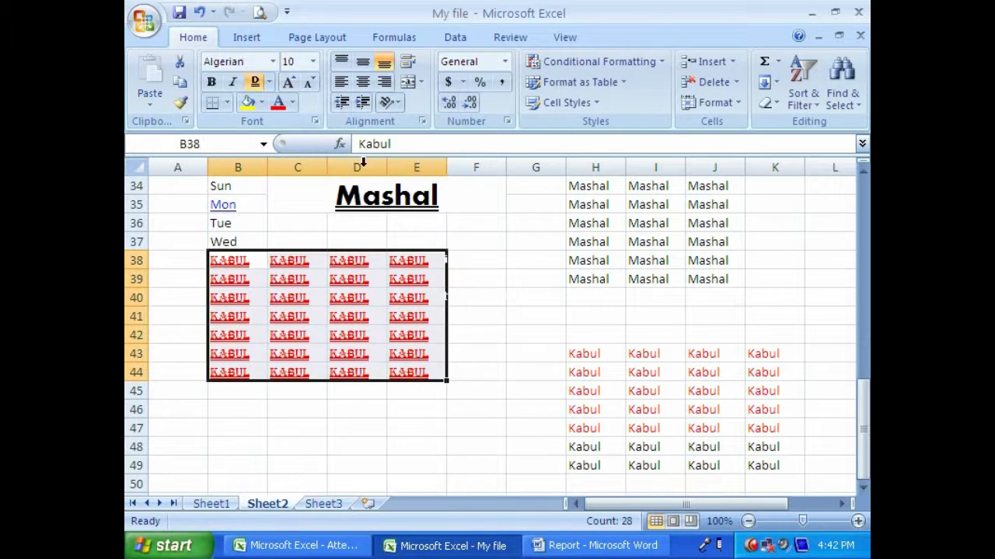
click(294, 83)
click(293, 84)
click(294, 83)
click(296, 84)
click(295, 84)
click(293, 83)
click(294, 85)
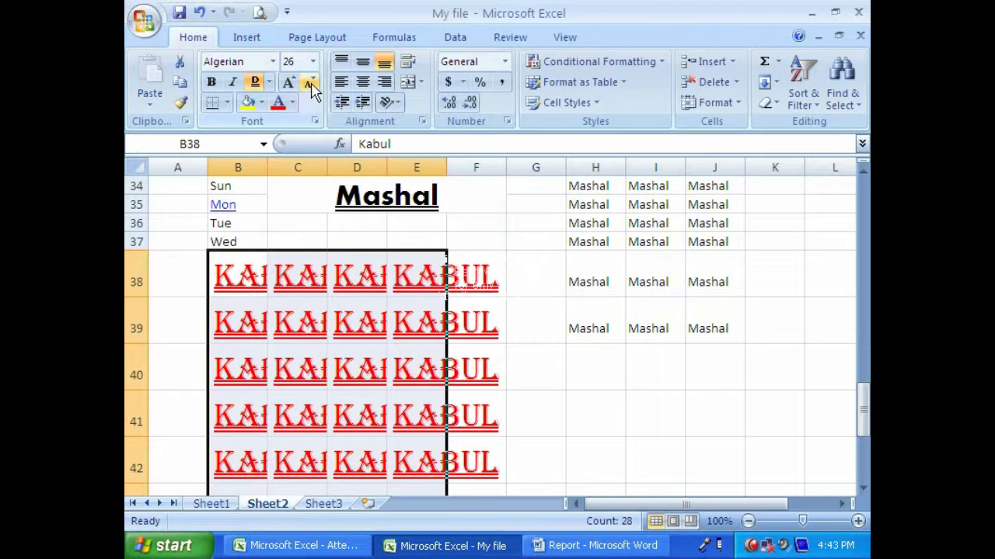
- Shrink the font of the Kabul range B38:E44 to size 9, and grow it back to 10
click(311, 85)
click(310, 86)
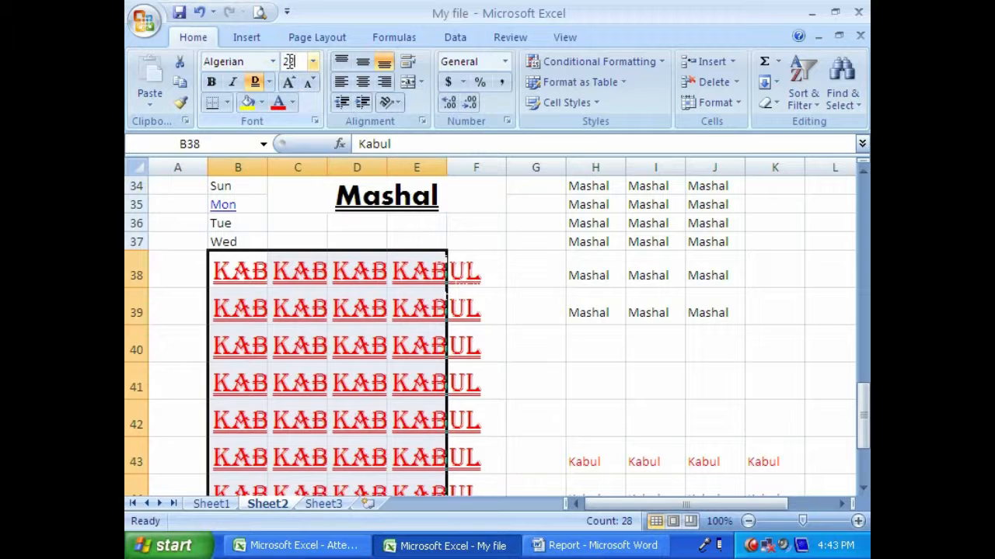
click(311, 87)
click(311, 87)
click(311, 87)
click(311, 87)
click(311, 87)
click(311, 87)
click(311, 87)
click(310, 85)
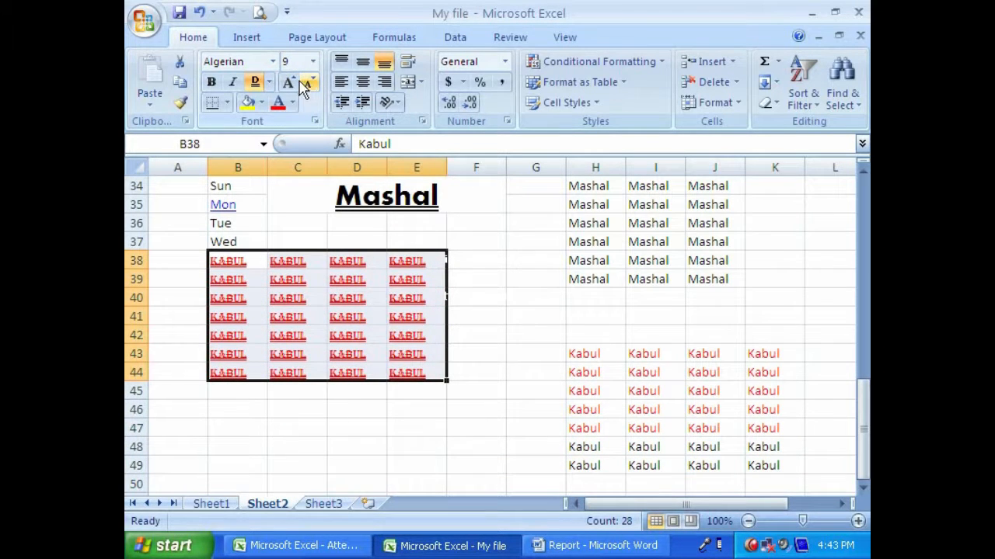
click(289, 82)
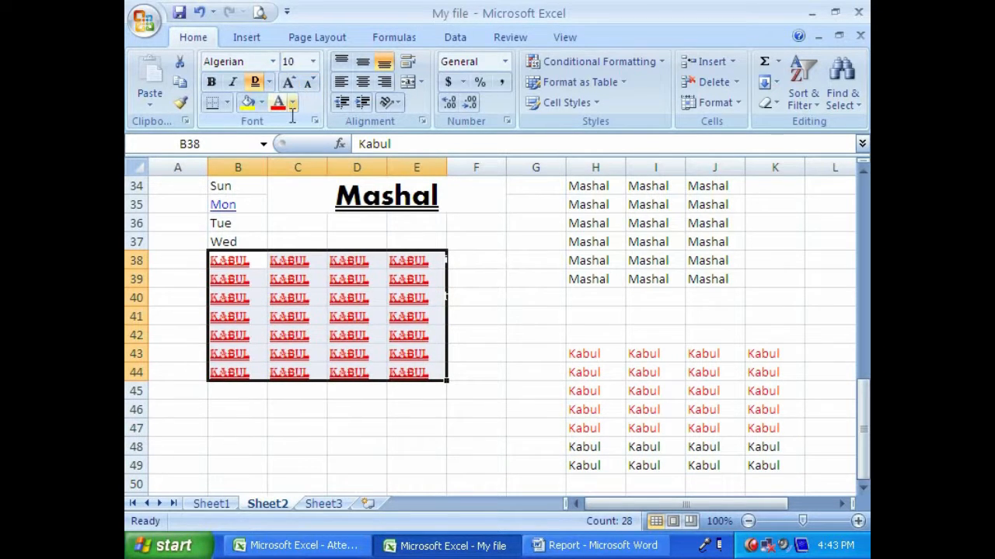
- Examine the preset border choices and the Format Cells border settings for the Kabul range without applying any
click(227, 105)
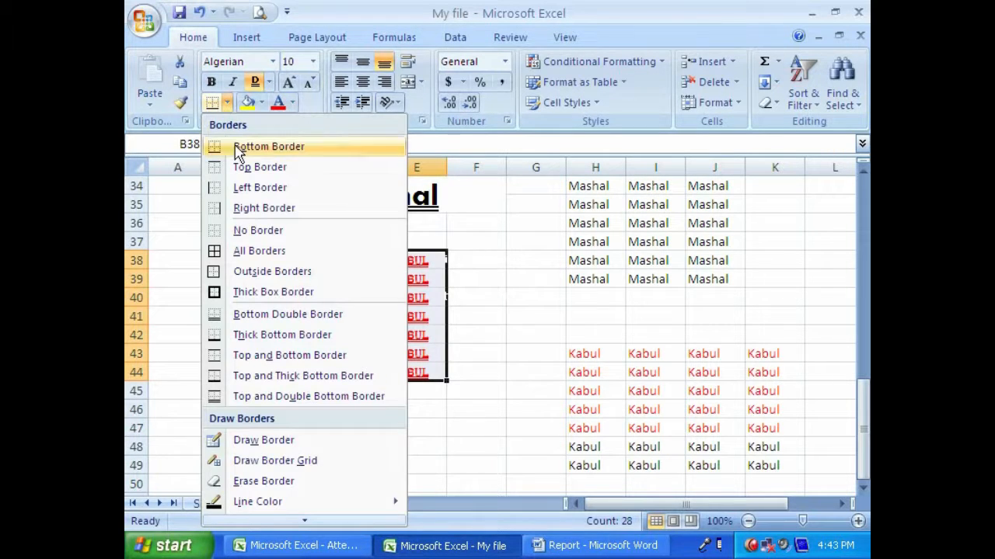
mouse_move(252, 519)
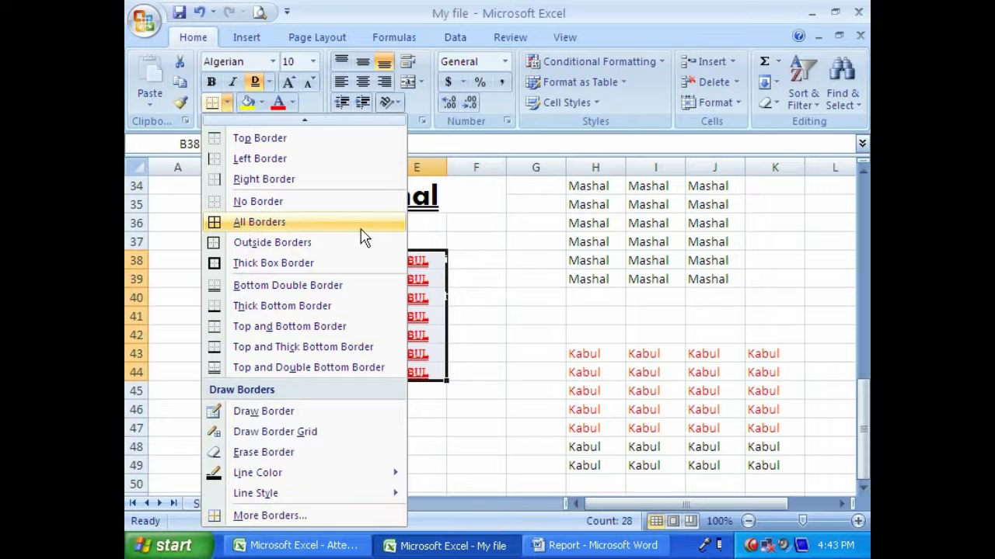
click(324, 42)
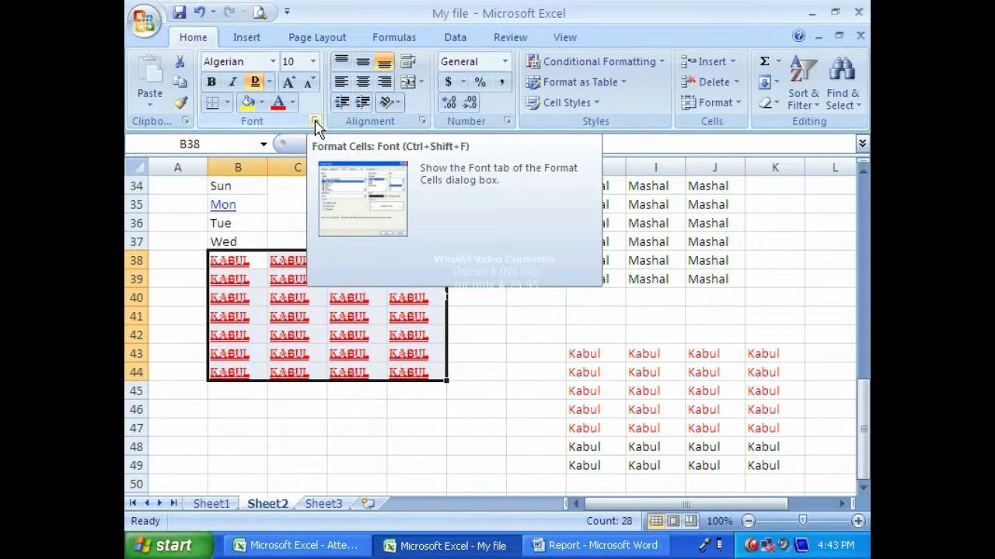
click(315, 123)
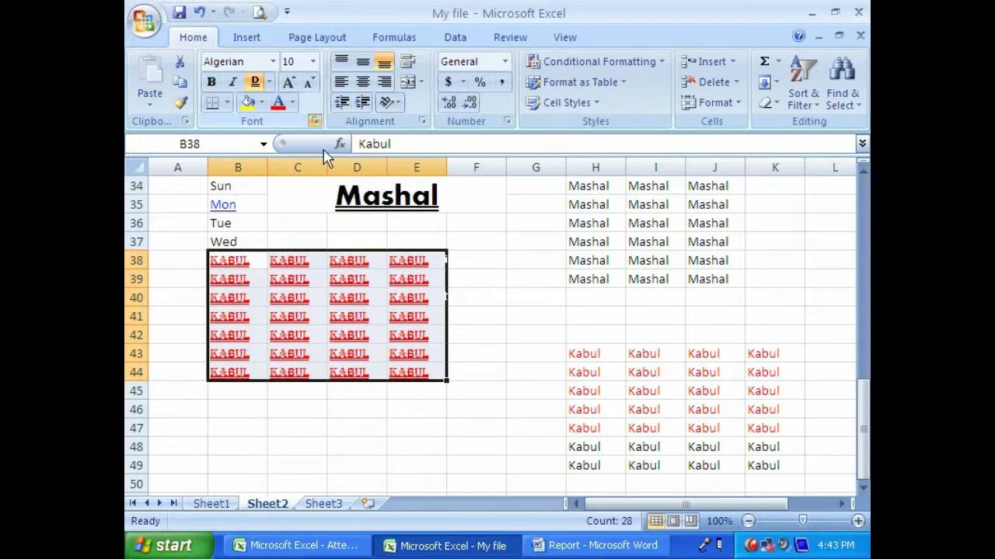
click(464, 61)
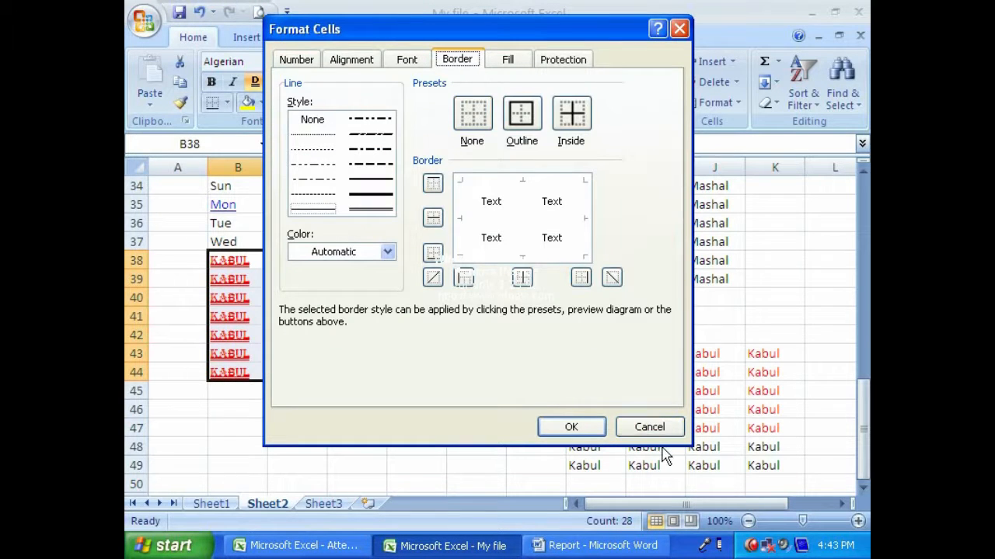
click(649, 429)
click(227, 104)
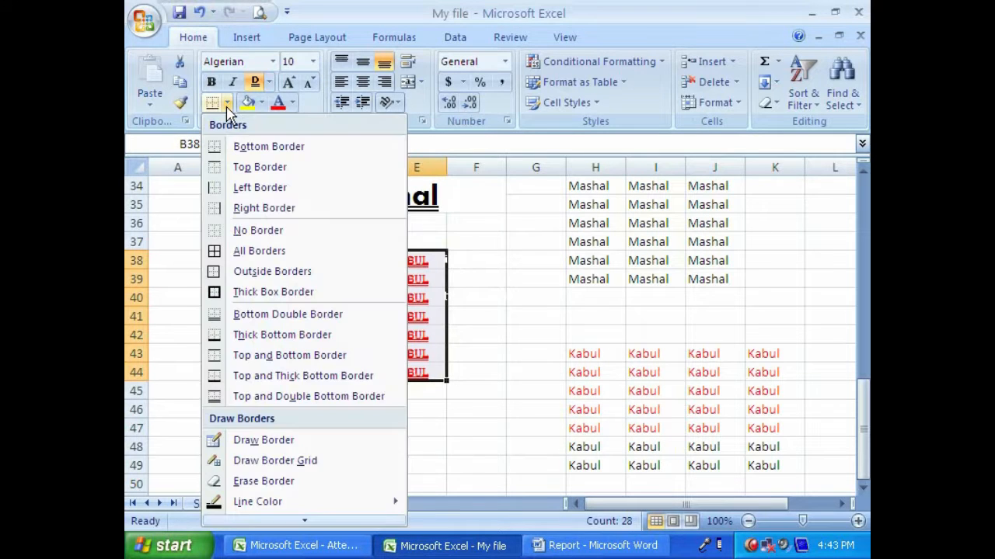
click(464, 263)
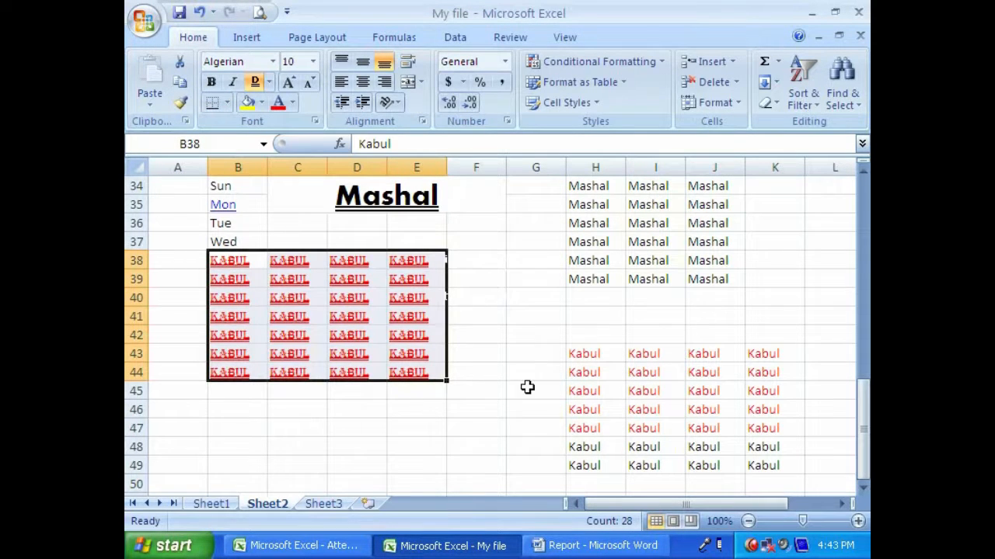
click(295, 545)
click(400, 372)
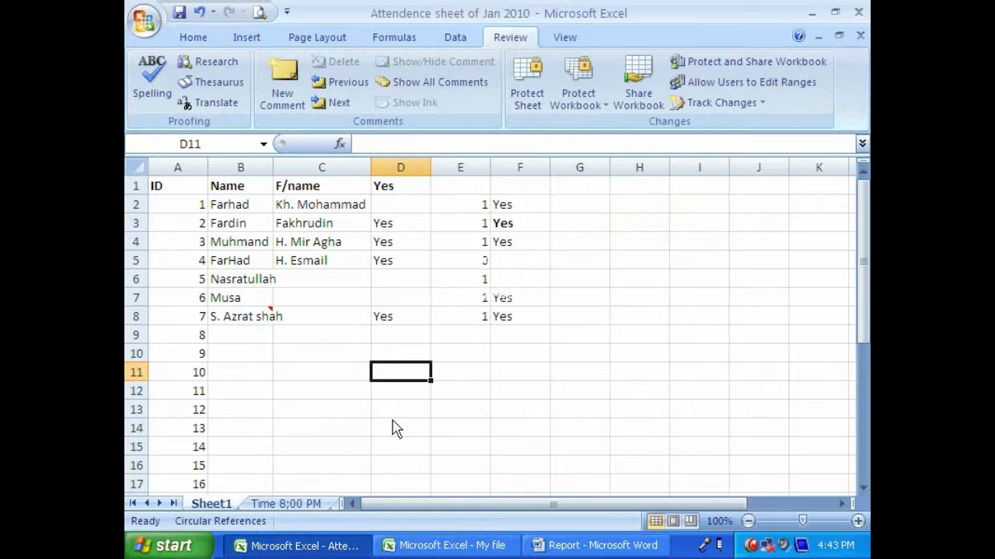
click(451, 546)
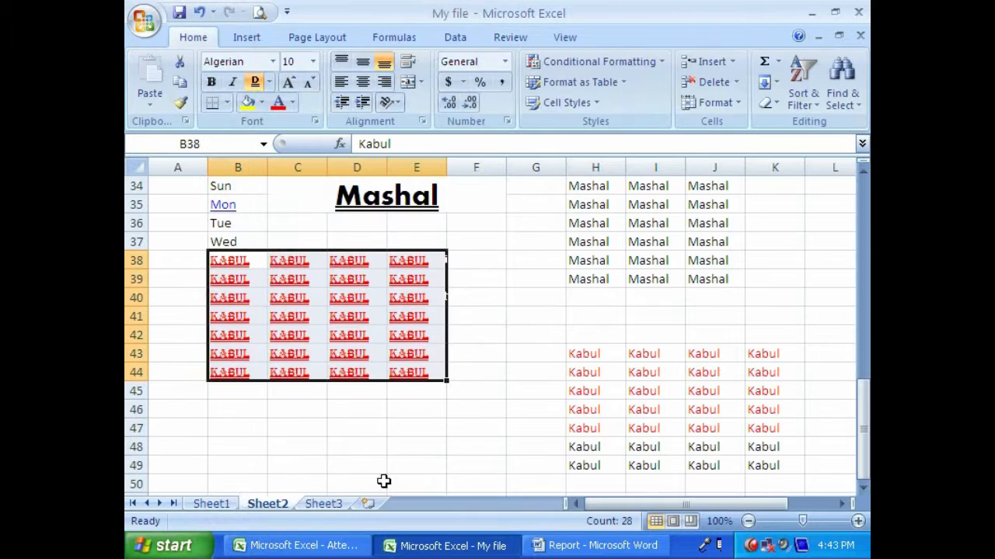
- Clear the cells A8:G16 below the header picture on Sheet1
click(211, 503)
drag(183, 318, 528, 465)
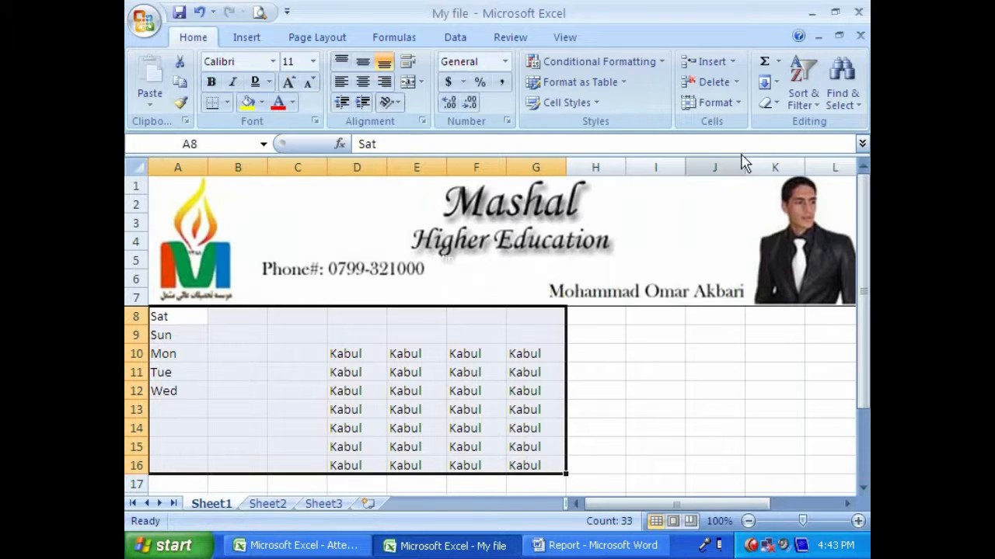
click(768, 107)
click(797, 124)
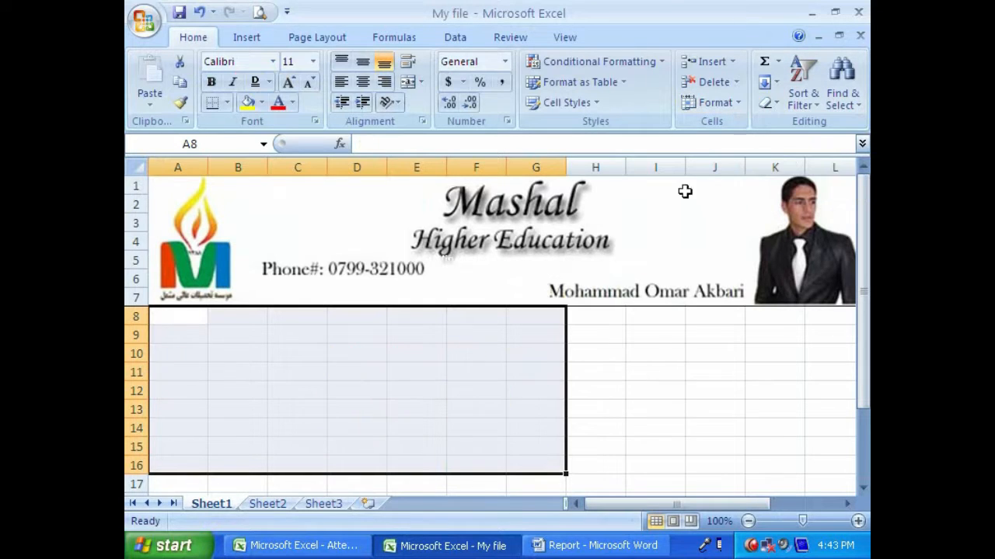
- Fill every cell of the range D10:F15 on Sheet1 with the text Mashal in one entry
click(554, 384)
drag(417, 322, 617, 449)
drag(357, 354, 473, 452)
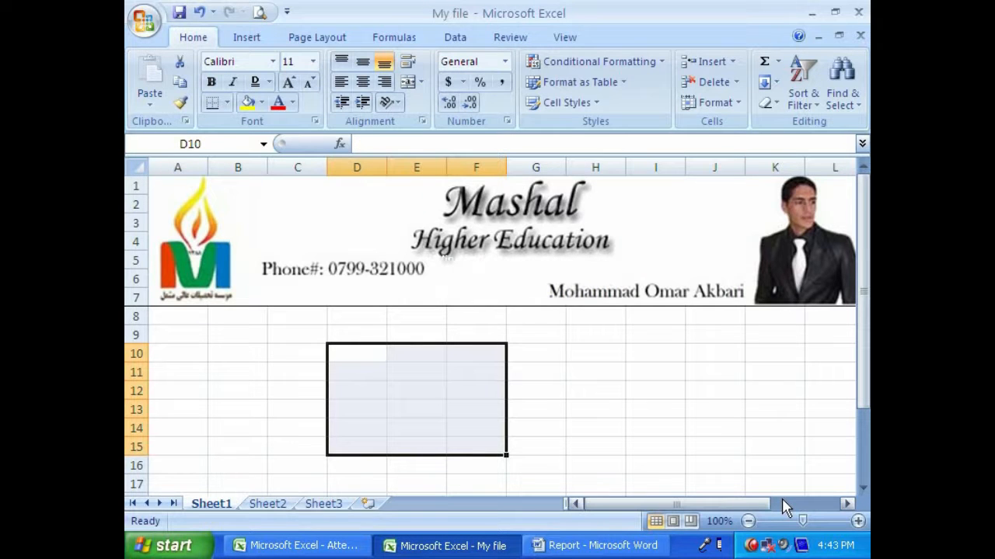
text(Mashal)
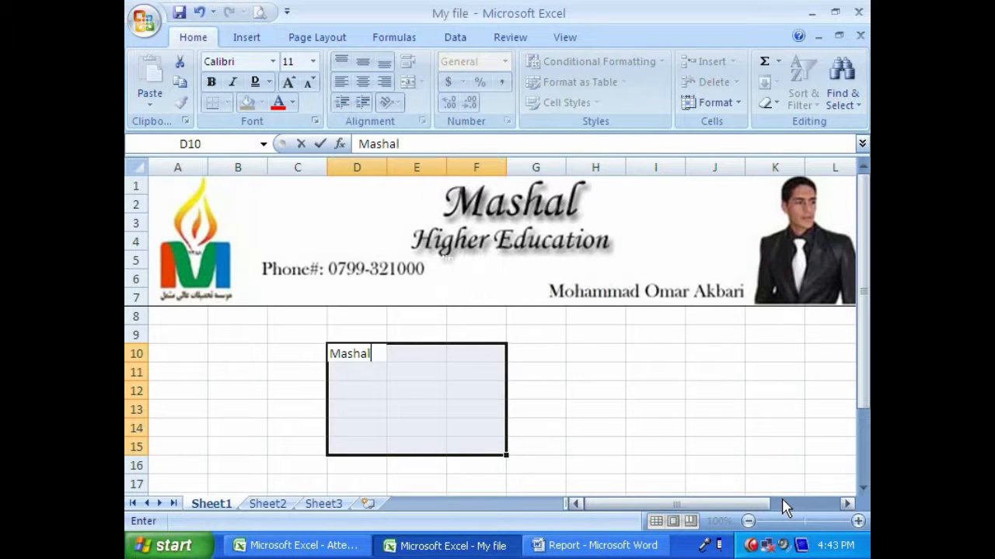
key(ctrl+Return)
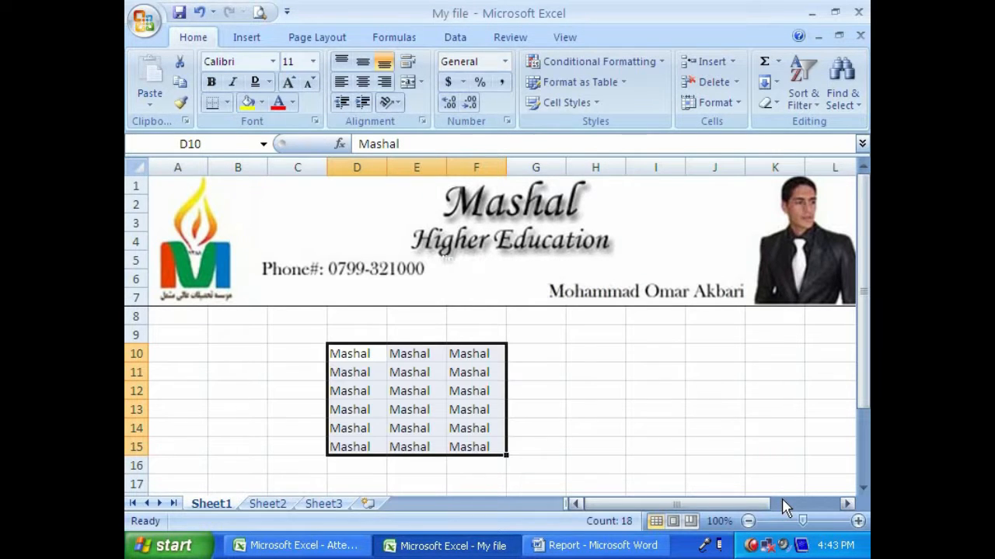
- Examine the Mashal cells up close in the print preview of Sheet1, and return to the worksheet
click(259, 13)
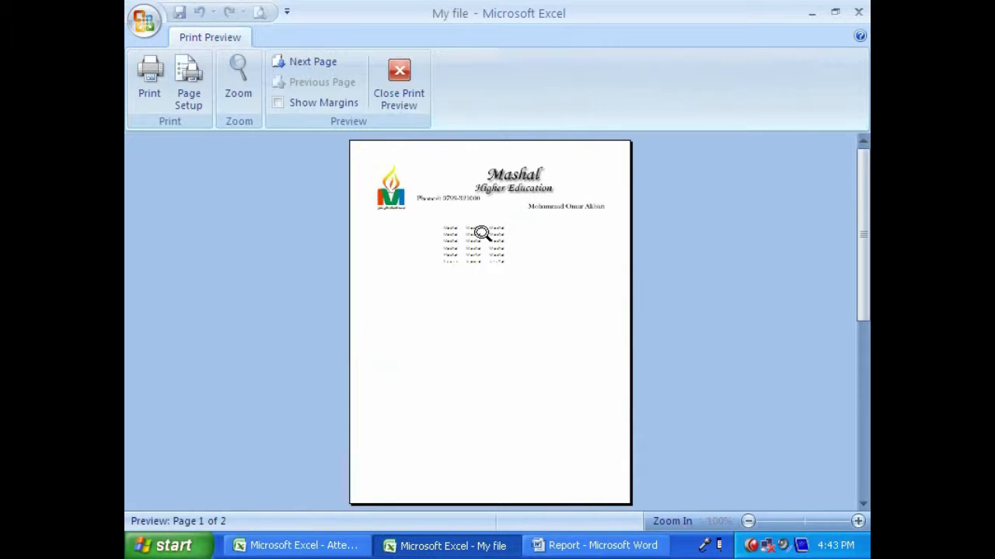
click(480, 257)
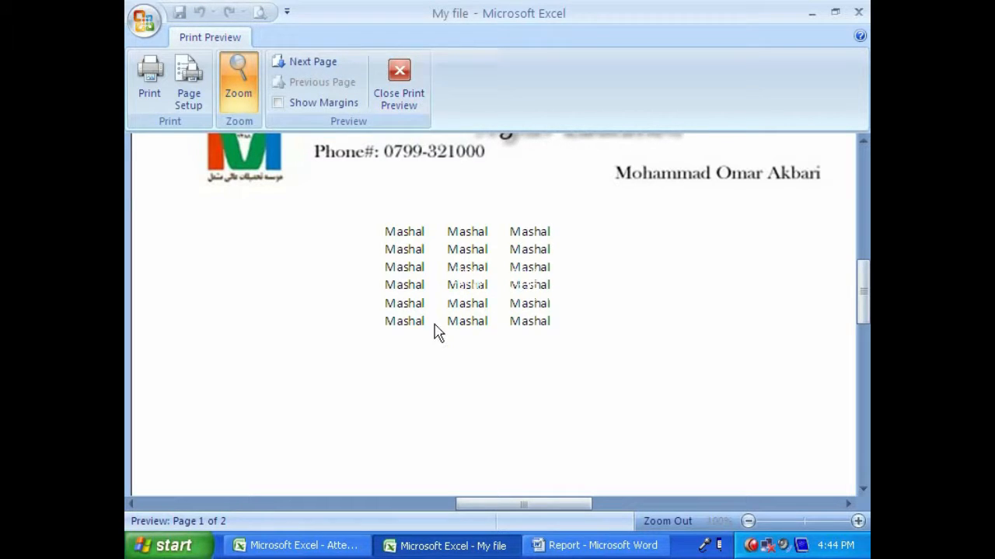
click(398, 78)
- Apply All Borders to the Mashal range D10:F15 and check the result in the print preview
mouse_move(357, 350)
mouse_down()
mouse_move(443, 411)
mouse_move(466, 447)
mouse_up()
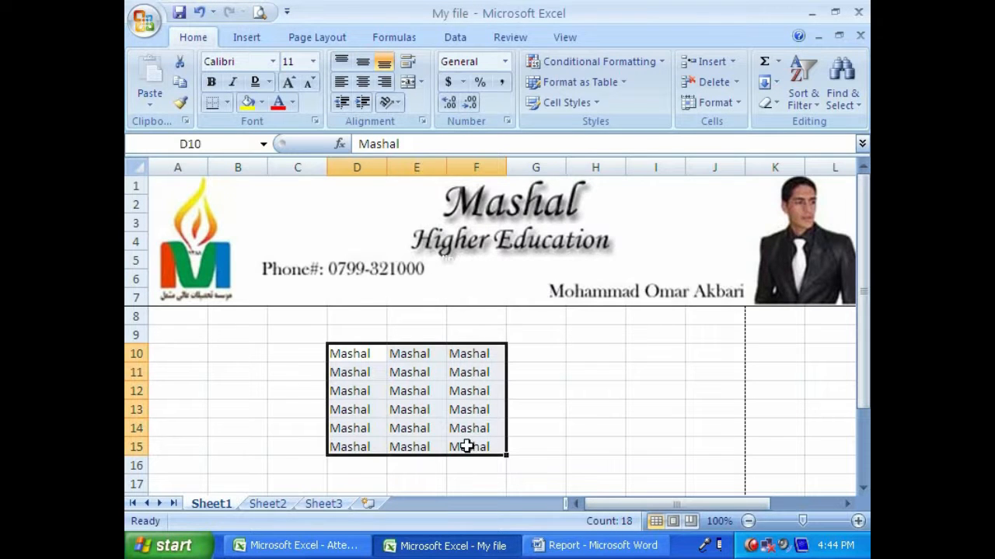
click(227, 103)
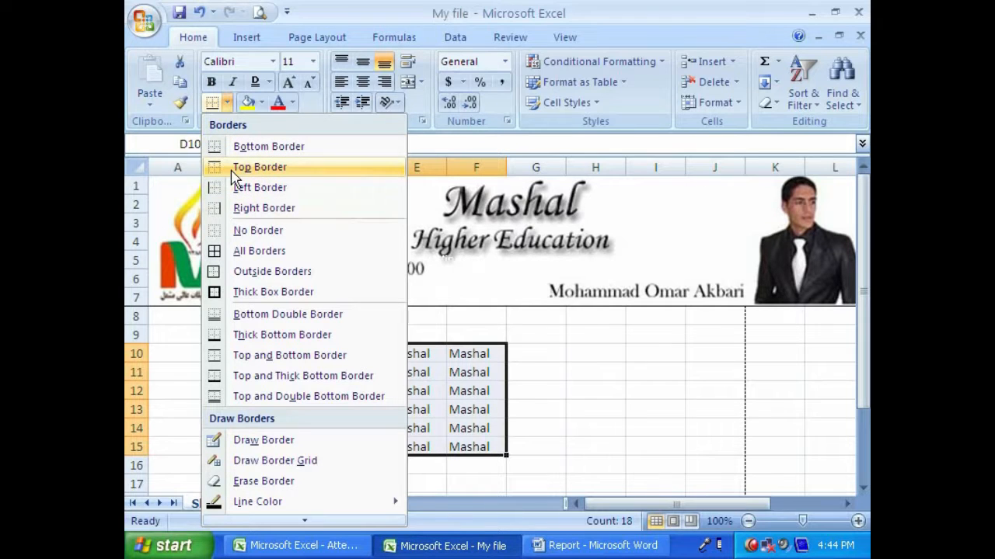
click(254, 251)
click(260, 13)
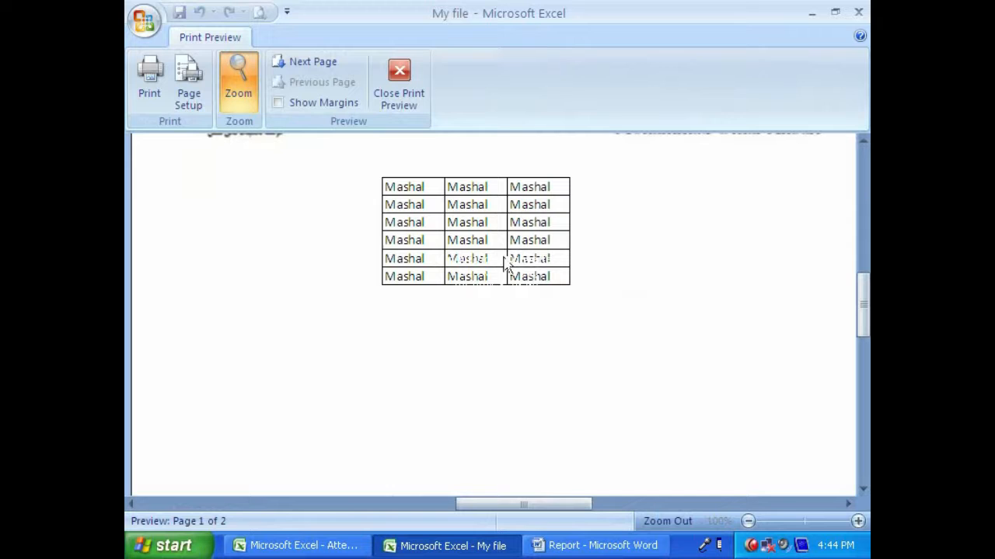
click(394, 107)
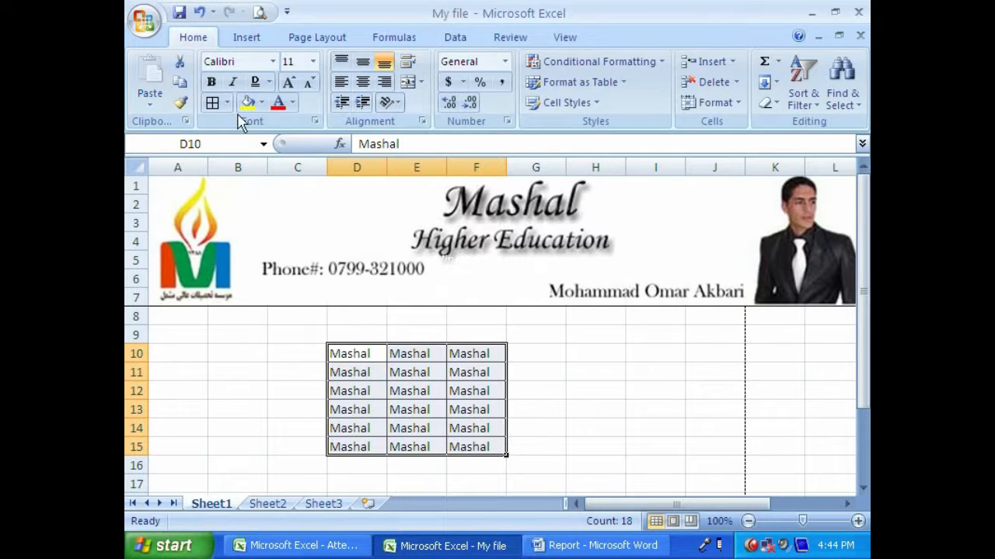
- Remove all borders from the Mashal range D10:F15 and check the result in the print preview
drag(349, 355, 482, 448)
click(227, 102)
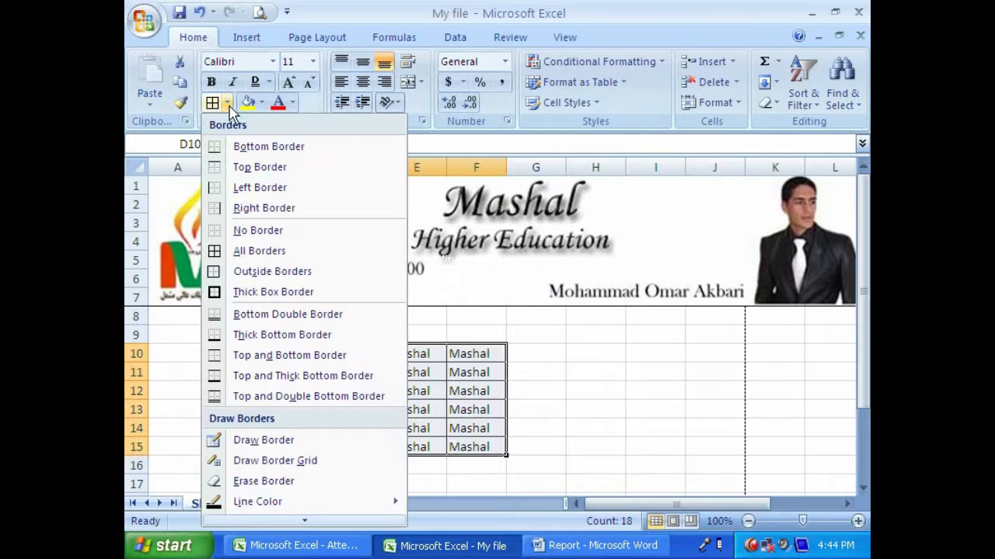
click(240, 231)
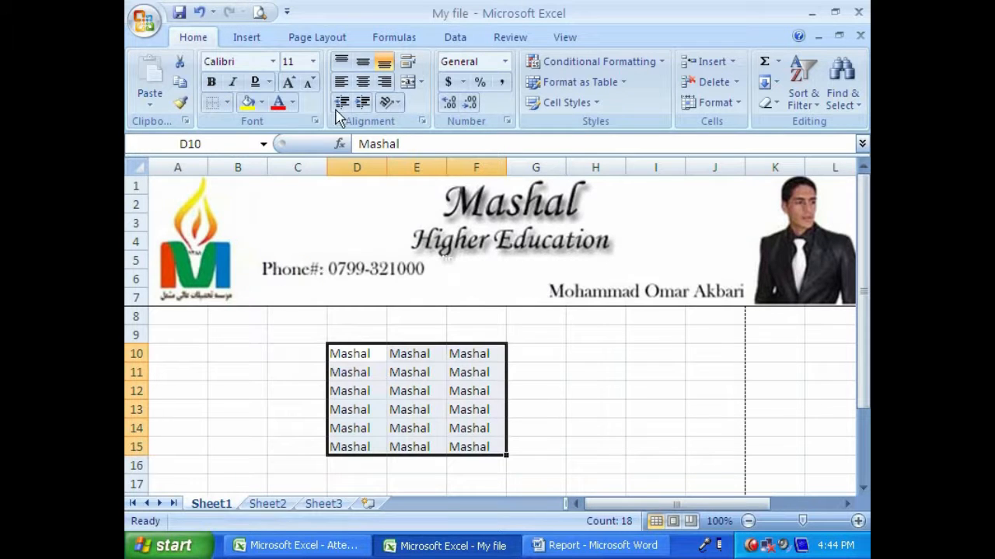
click(260, 12)
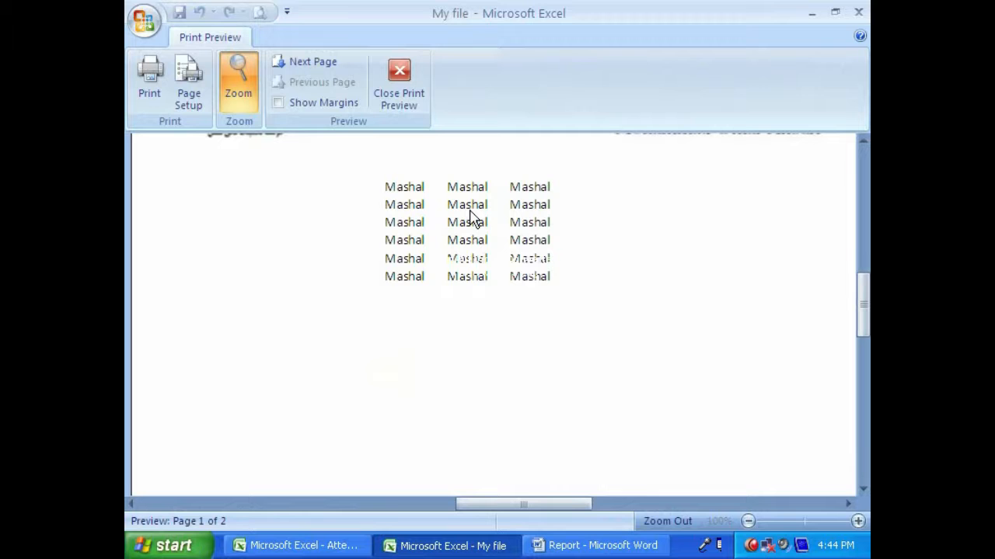
click(383, 88)
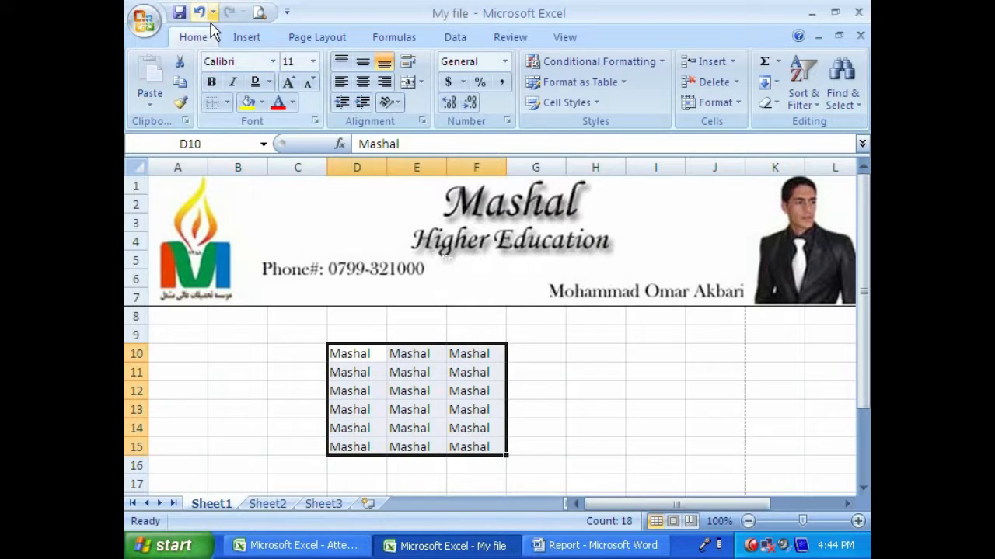
- Apply a Bottom Border to the Mashal range D10:F15 and check it in the print preview
click(228, 103)
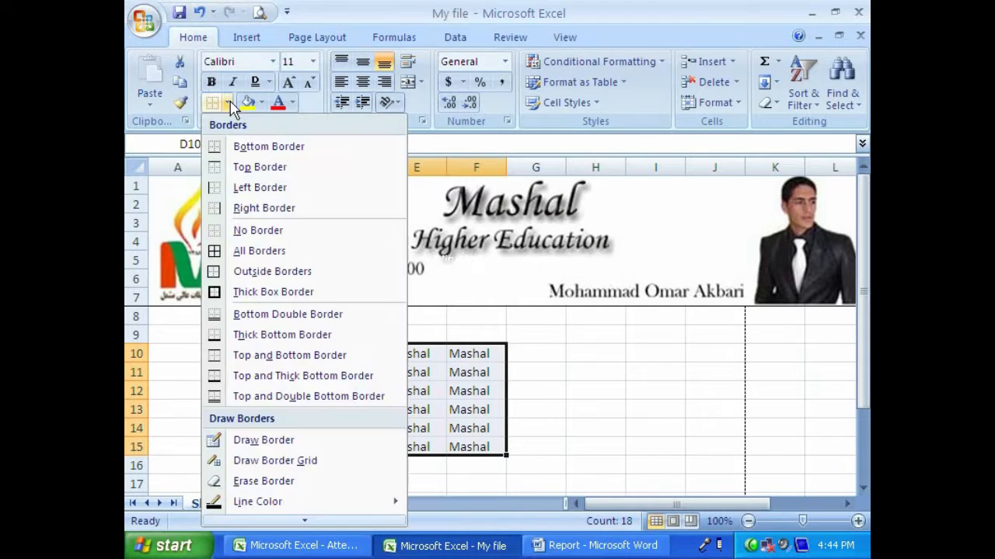
click(250, 147)
click(574, 432)
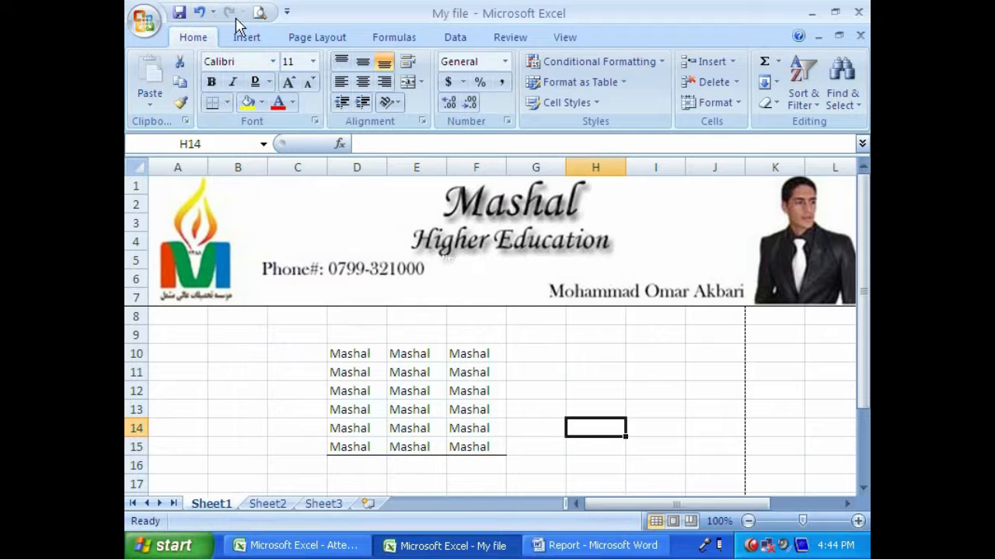
click(260, 13)
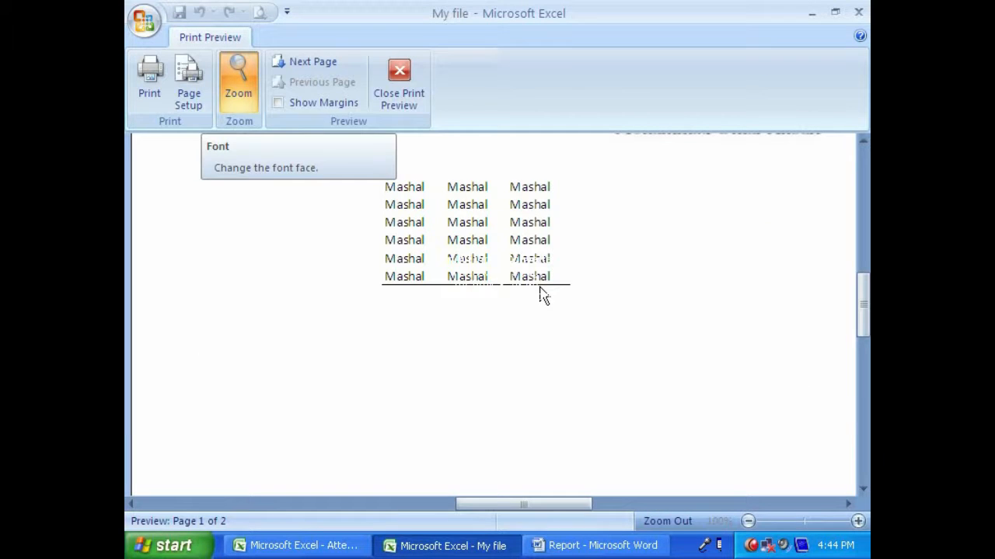
click(398, 81)
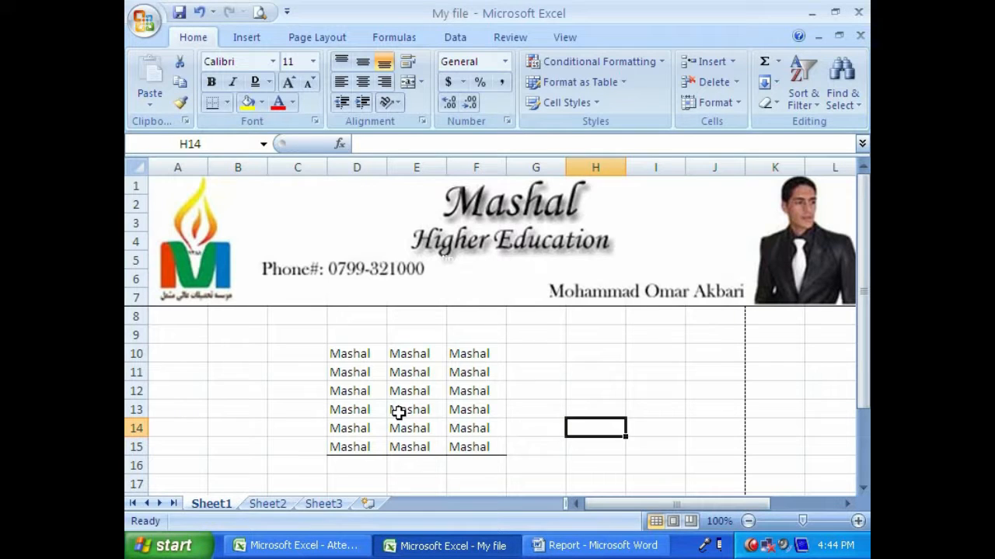
- Apply Outside Borders to the Mashal range D10:F15 and check the result in the print preview
drag(346, 354, 470, 446)
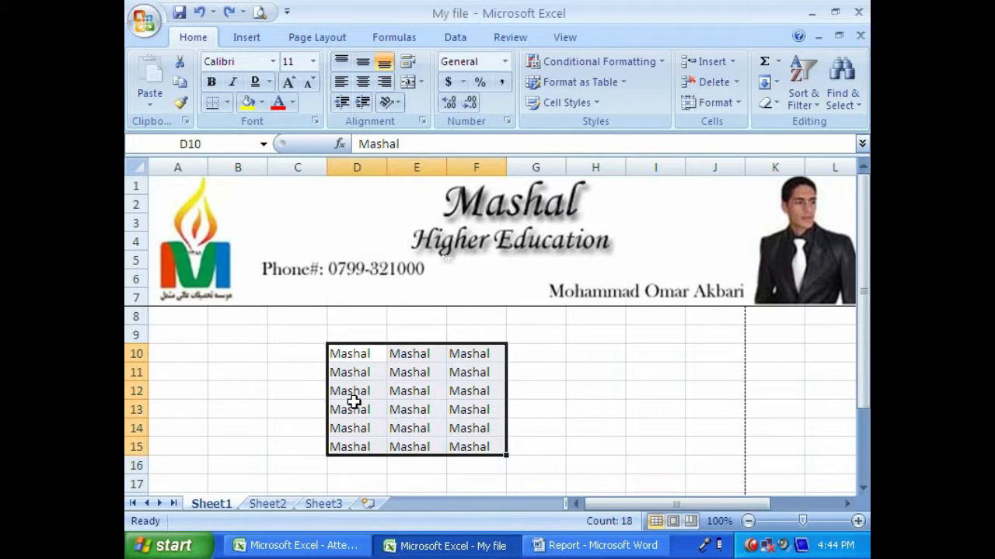
click(229, 104)
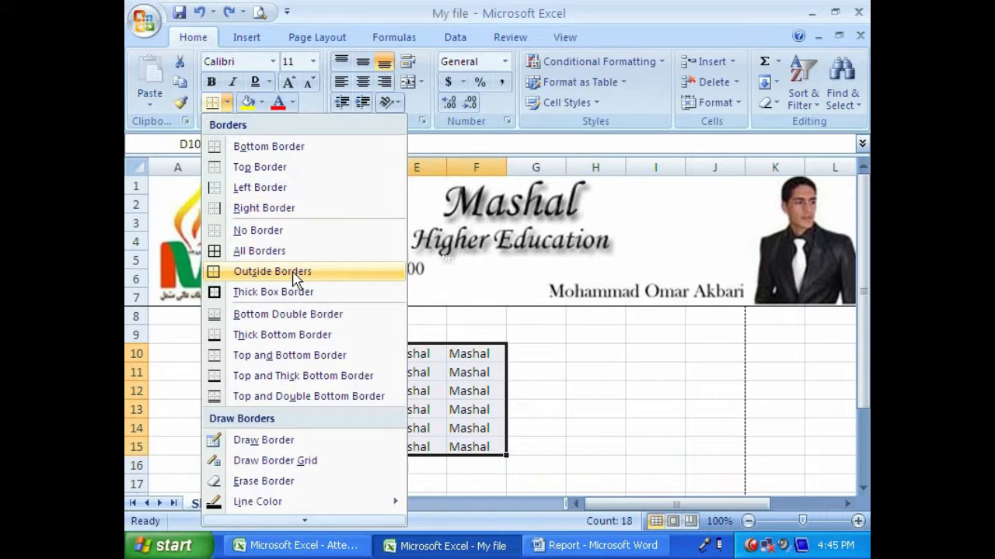
click(248, 272)
click(536, 428)
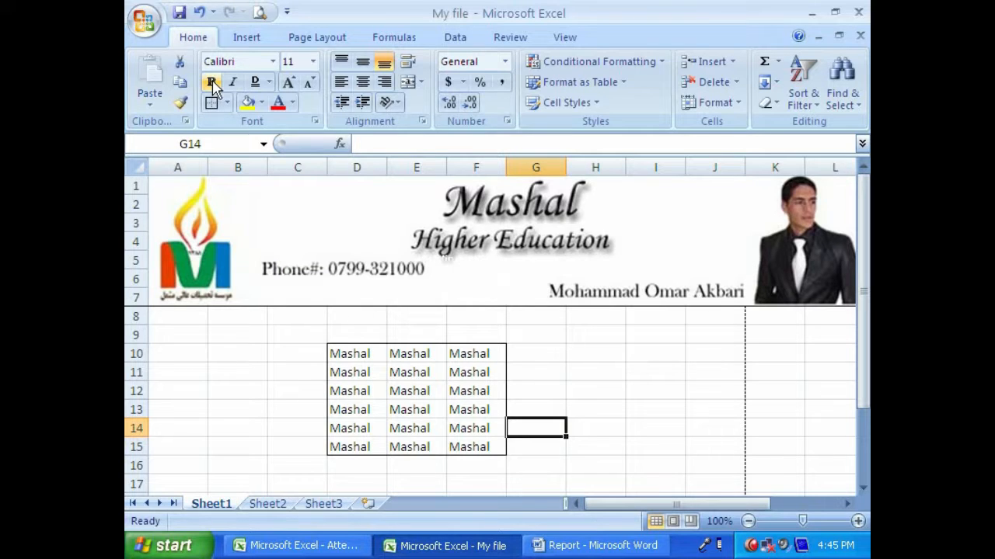
click(259, 12)
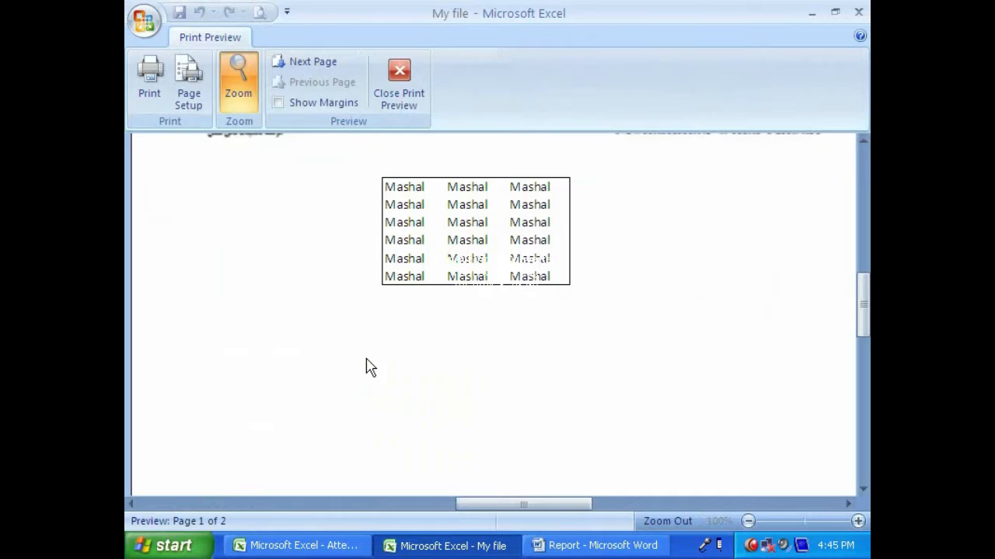
click(400, 97)
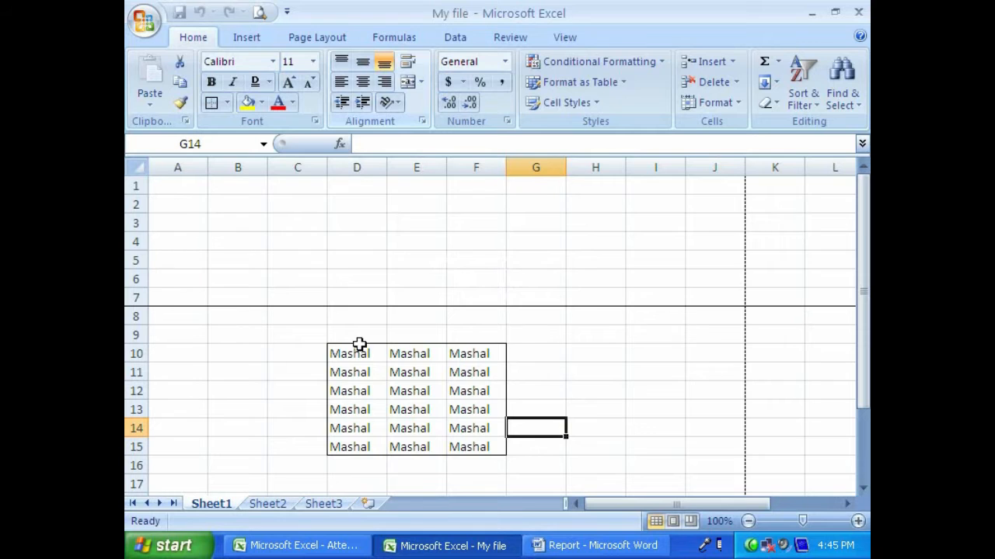
- Apply a Thick Box Border to the Mashal range D10:F15 and check it in the print preview
mouse_move(349, 353)
mouse_down()
mouse_move(456, 422)
mouse_move(470, 446)
mouse_up()
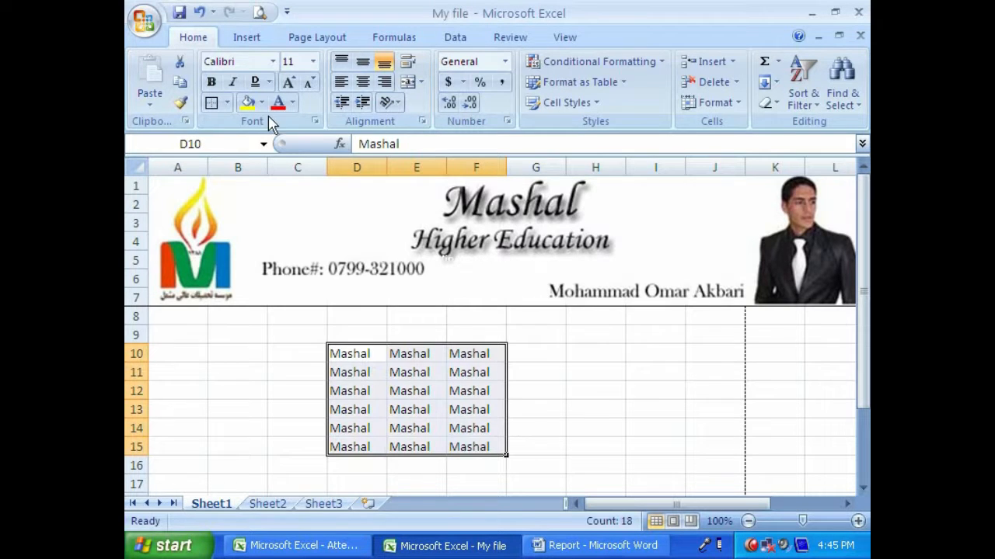
click(226, 103)
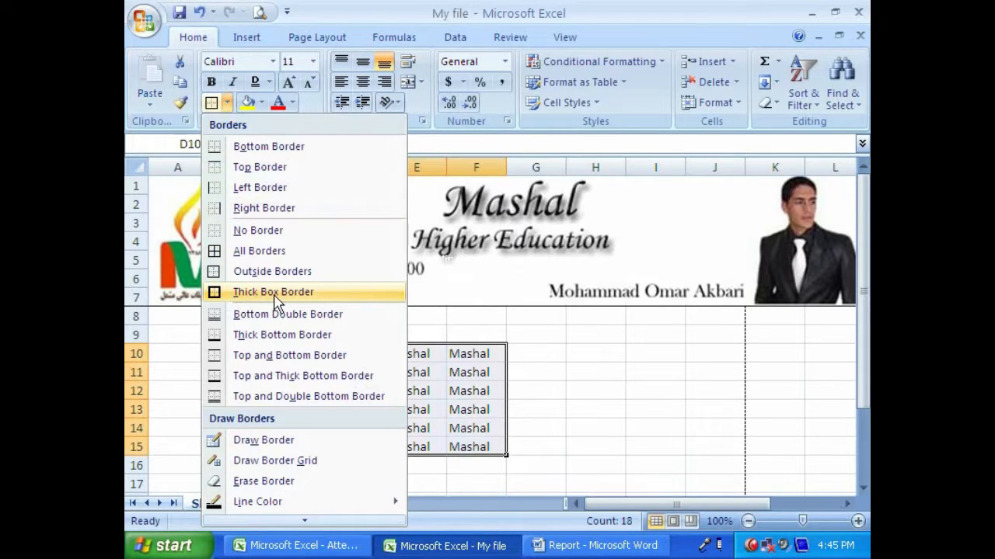
click(311, 294)
click(551, 371)
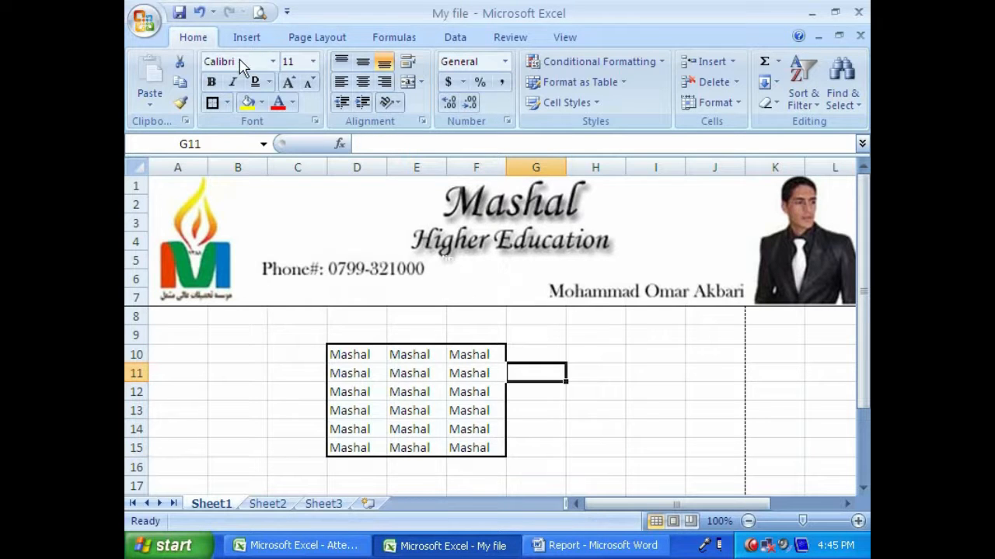
click(259, 13)
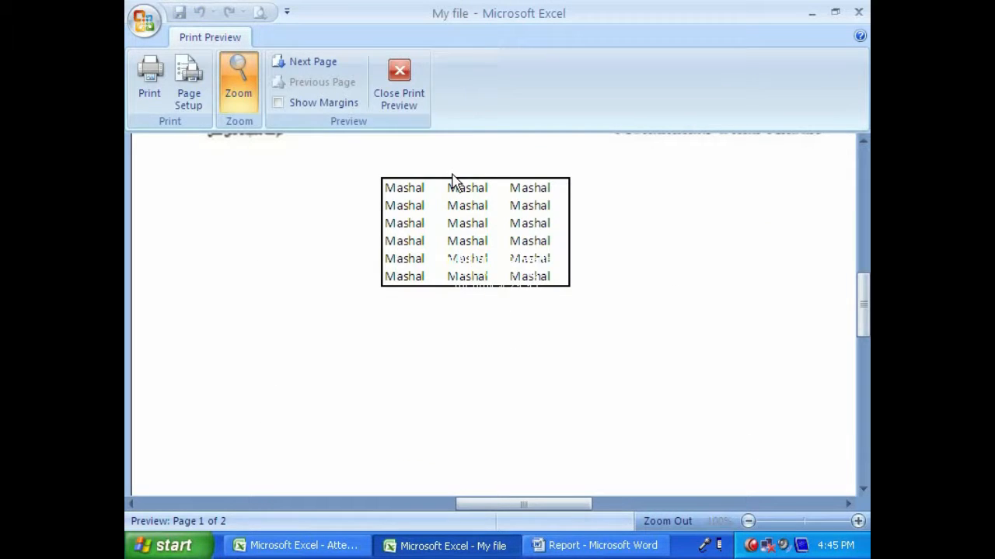
click(399, 87)
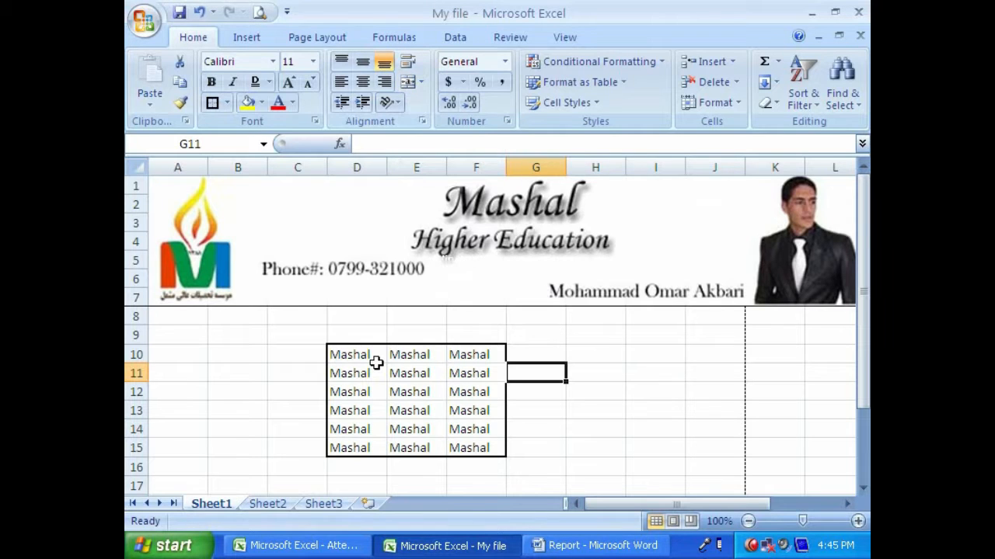
- Clear the thick box border from the Mashal range D10:F15 with No Border
click(227, 103)
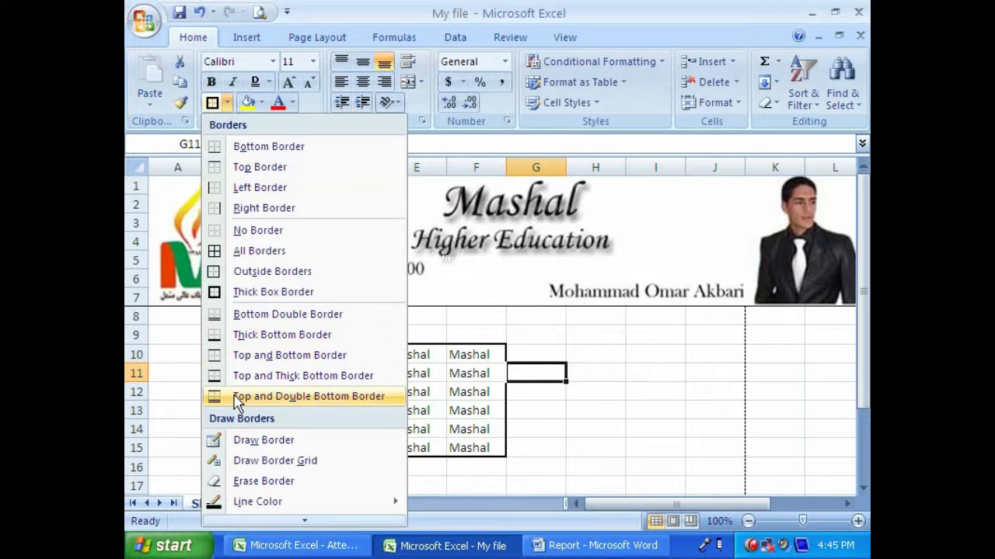
click(382, 367)
drag(346, 351, 470, 451)
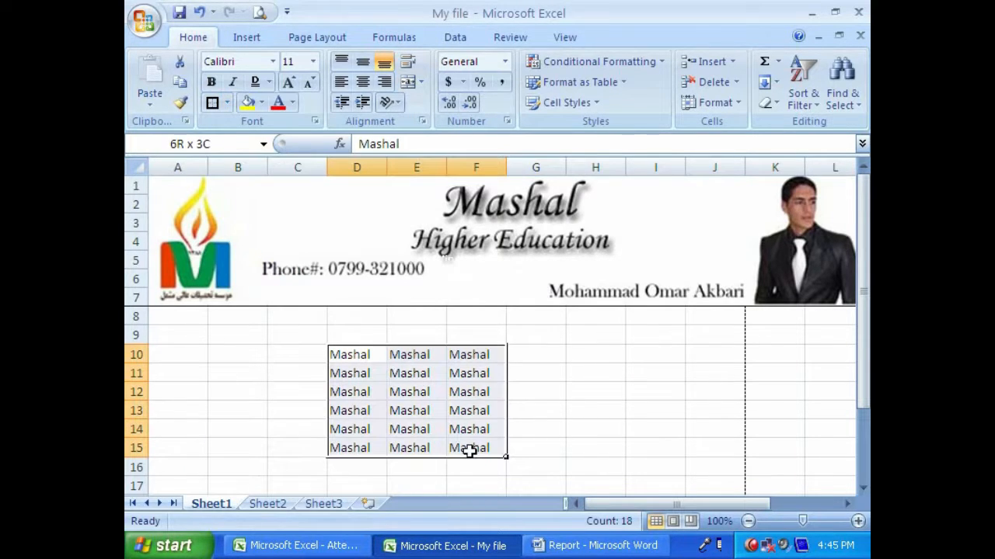
click(226, 102)
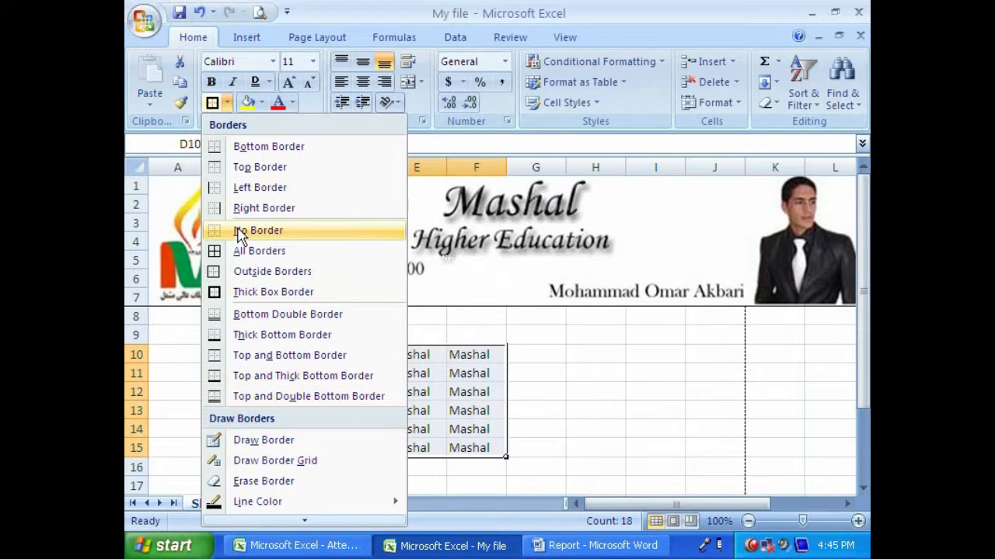
click(238, 234)
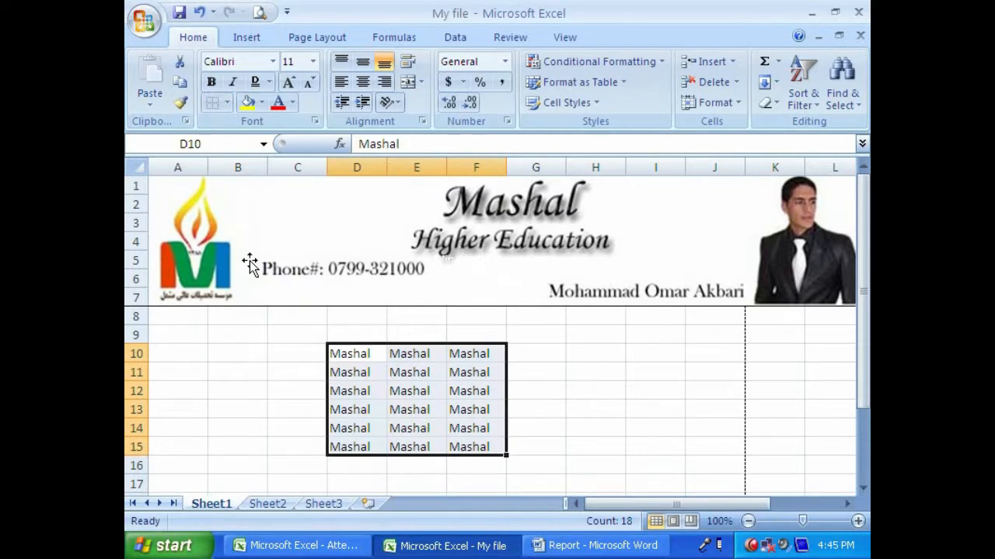
- Apply a Top and Double Bottom Border to the Mashal range D10:F15 and check it in the print preview
click(226, 105)
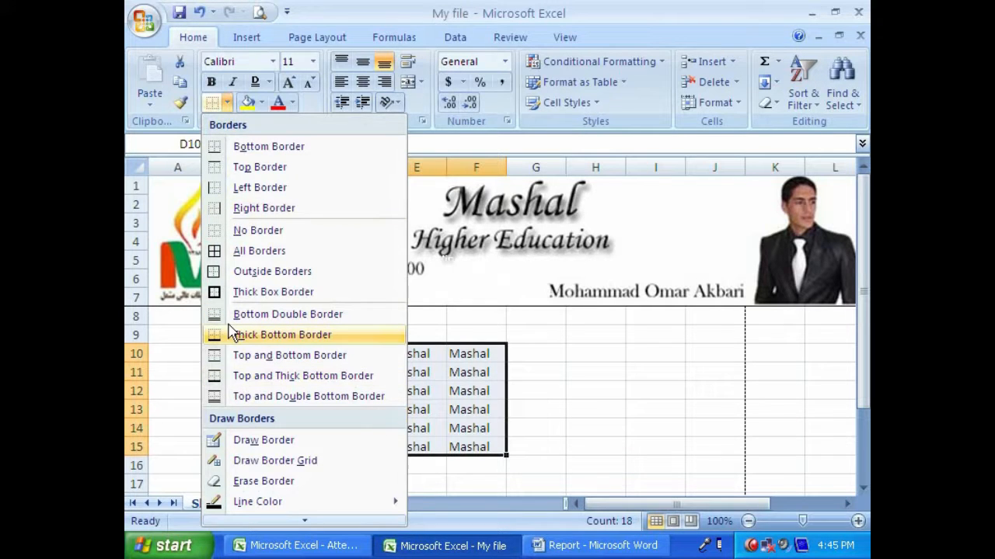
click(277, 396)
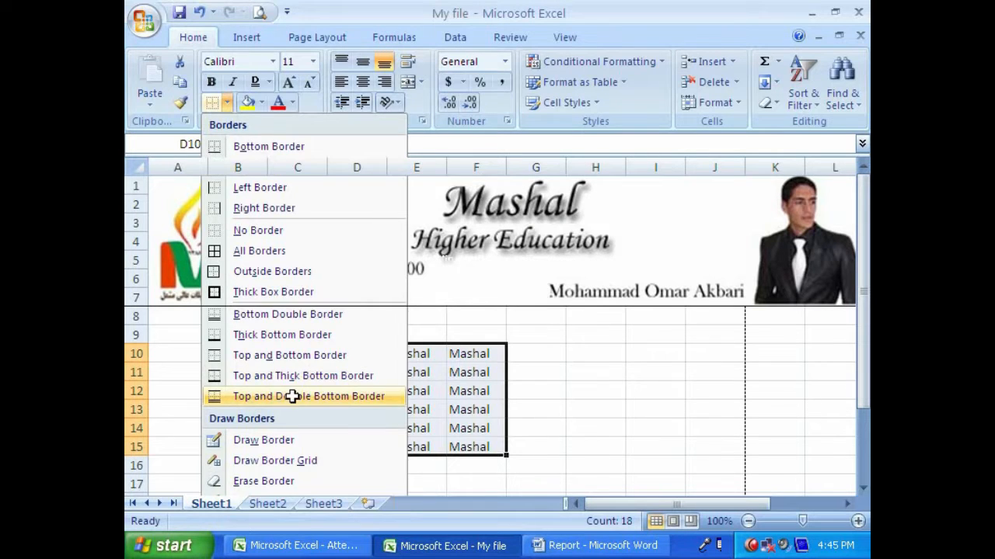
click(595, 391)
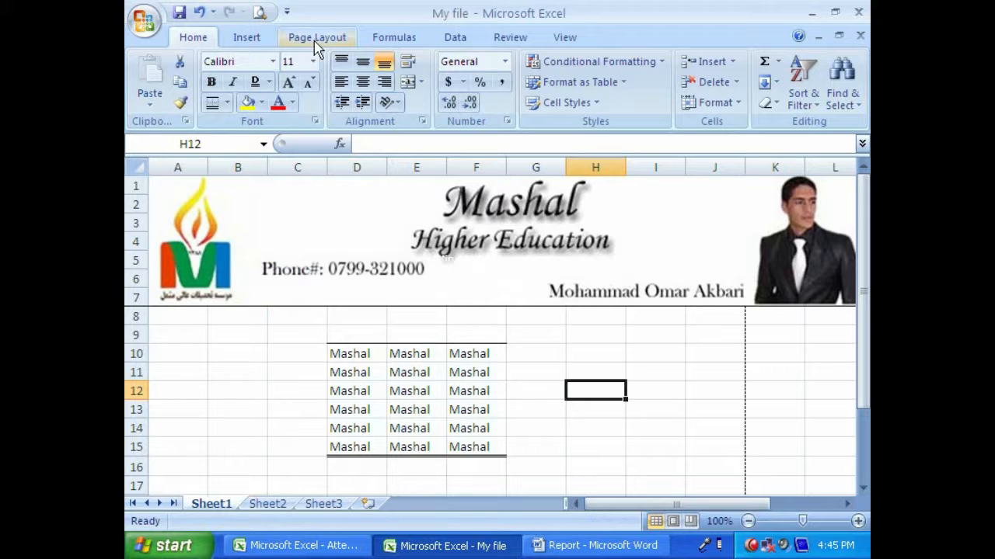
click(260, 12)
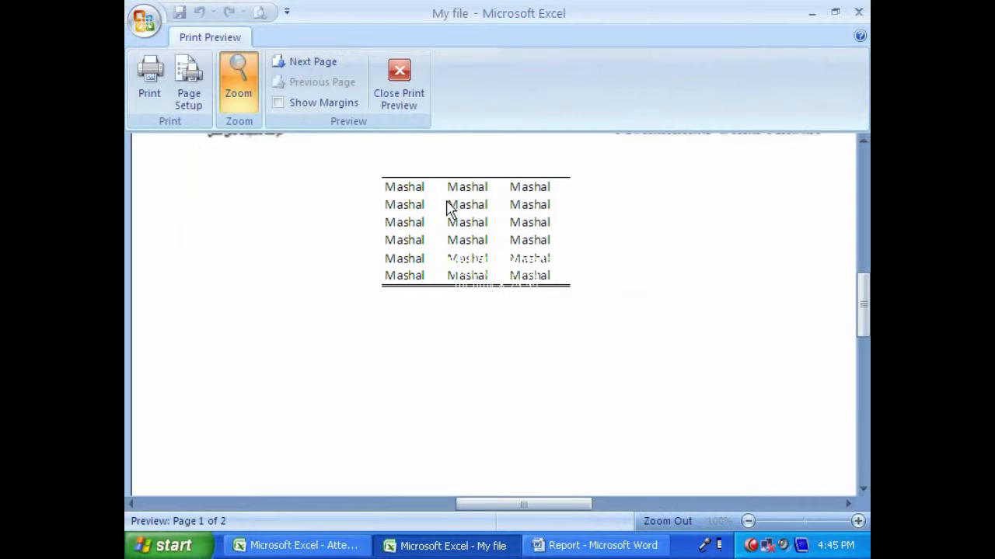
click(399, 85)
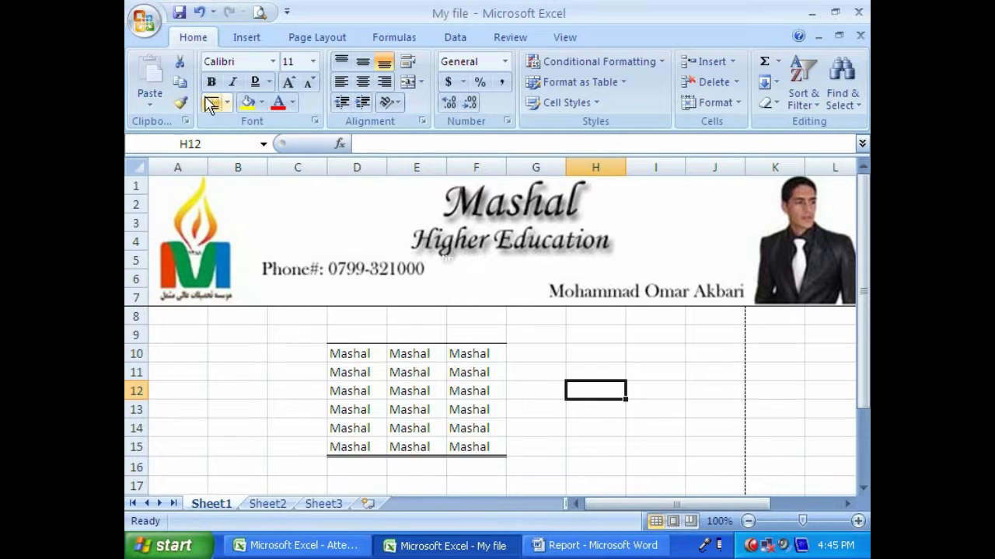
- Draw border lines above G10:I10, down both sides of H10:H16 and below H14:I14, and check them in the print preview
click(226, 103)
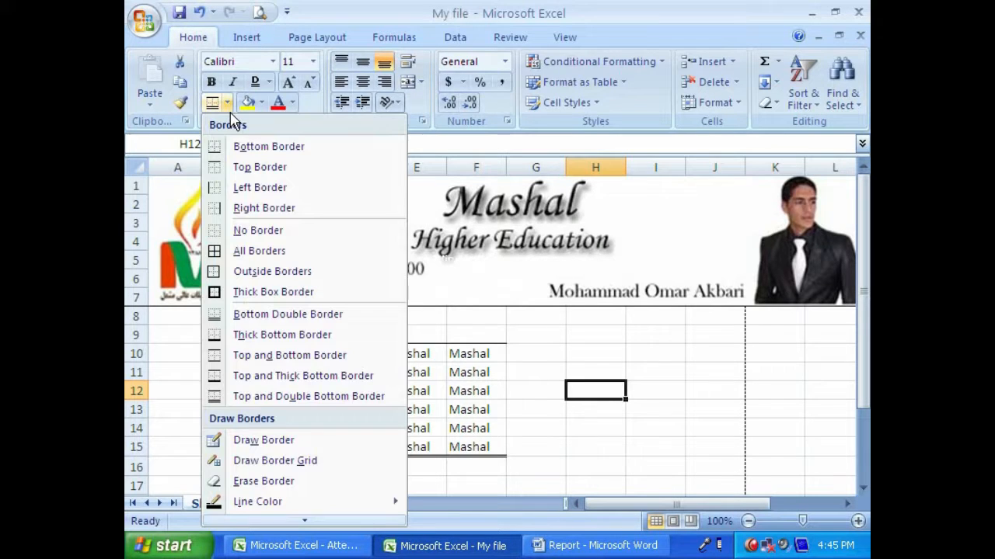
click(264, 440)
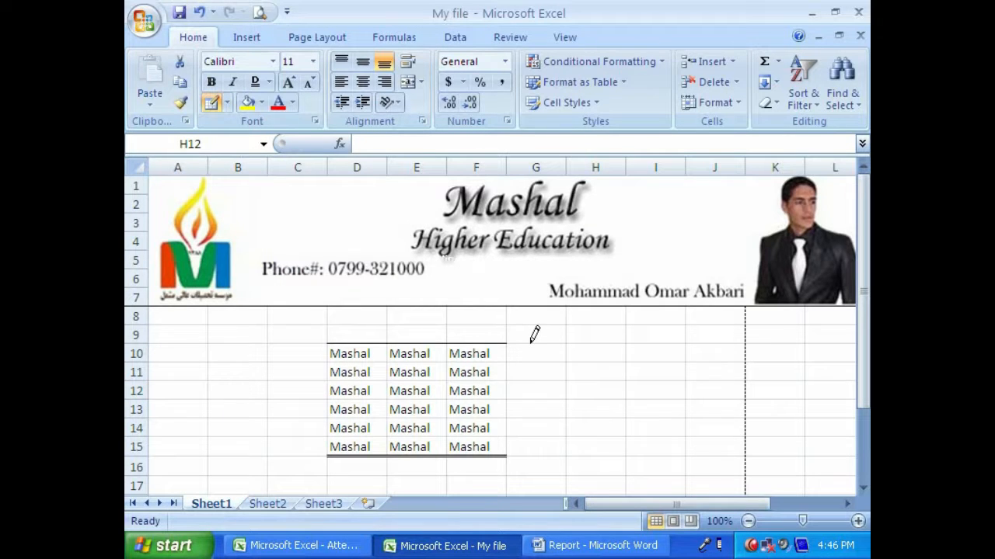
drag(531, 343, 652, 344)
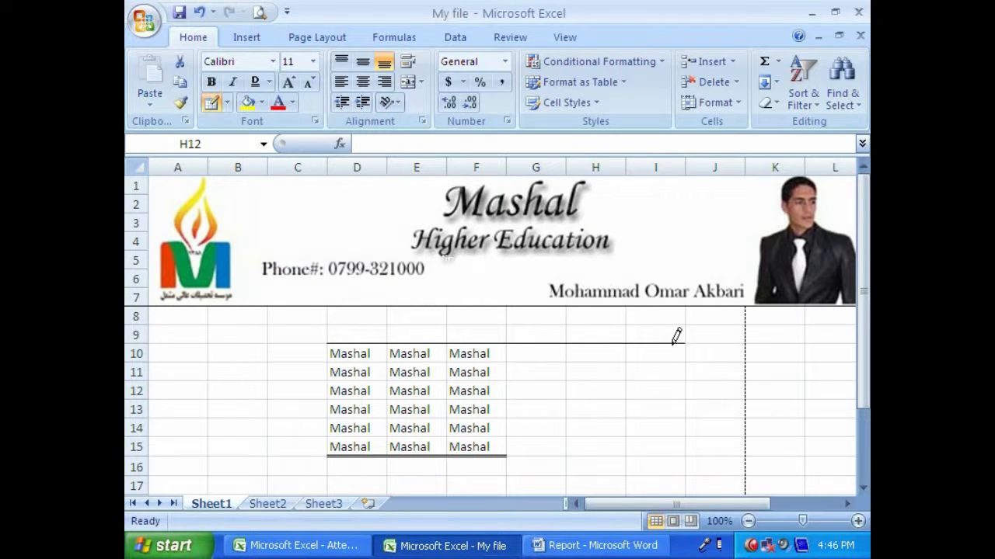
drag(568, 351, 559, 454)
mouse_move(631, 342)
mouse_down()
mouse_move(634, 449)
mouse_move(581, 436)
mouse_up()
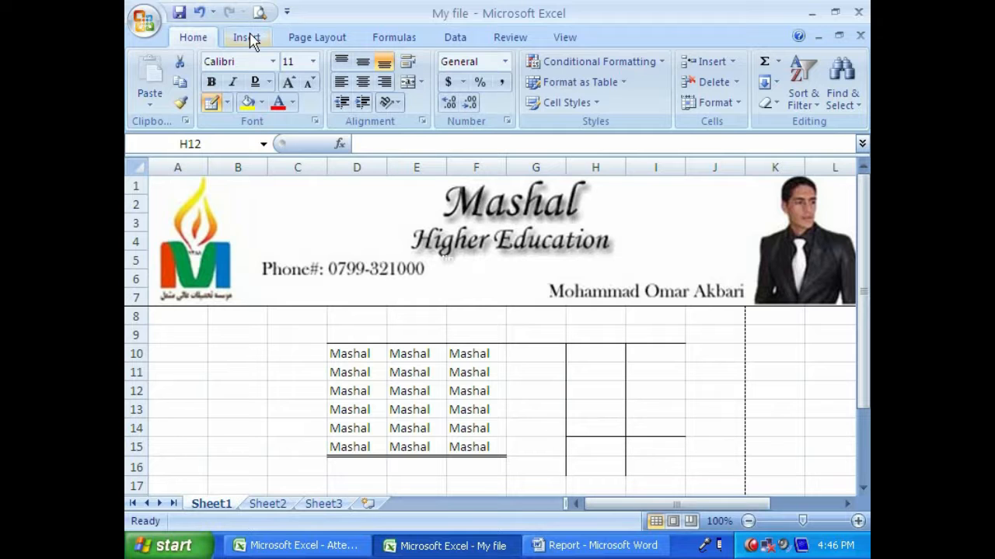
click(259, 12)
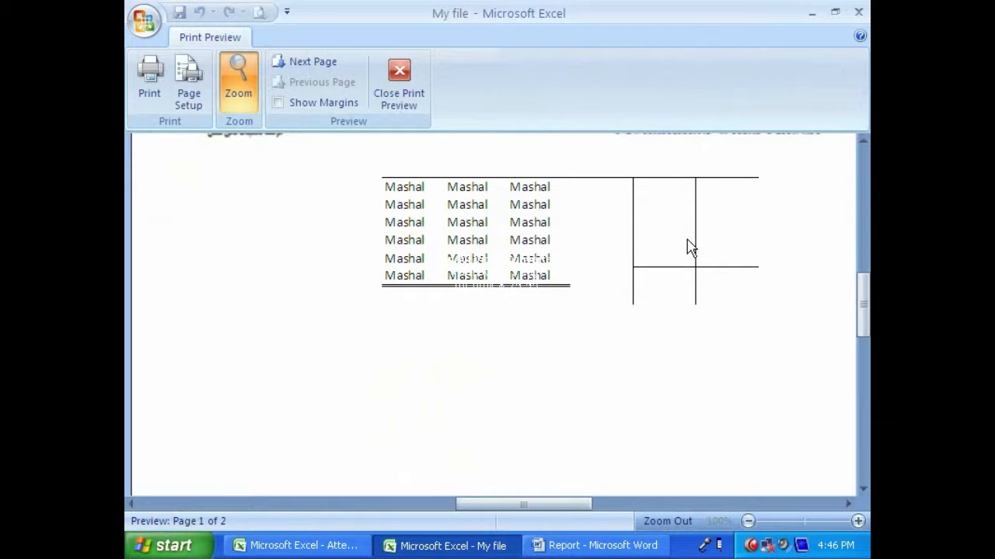
click(399, 82)
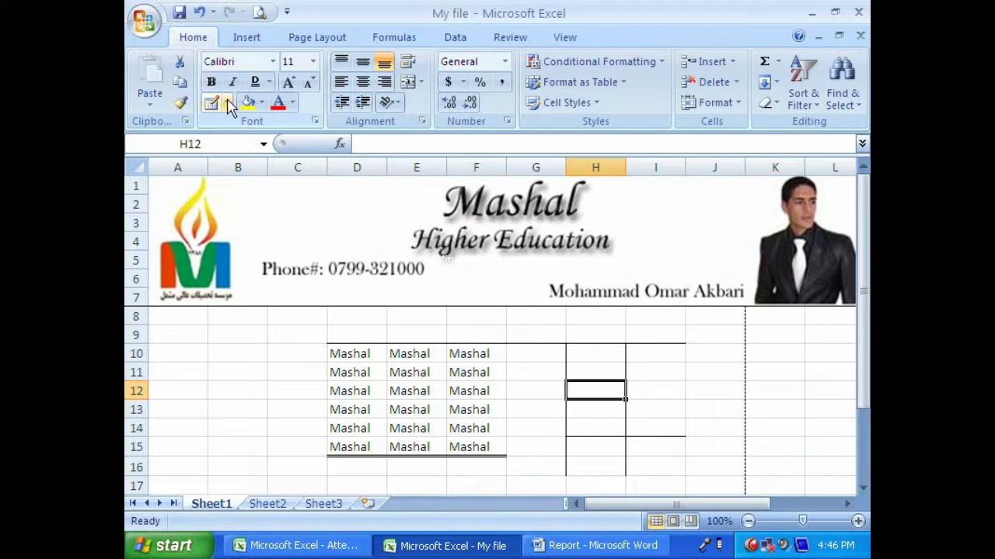
- Draw a border grid over cells A9:C15 and check it in the print preview
click(227, 102)
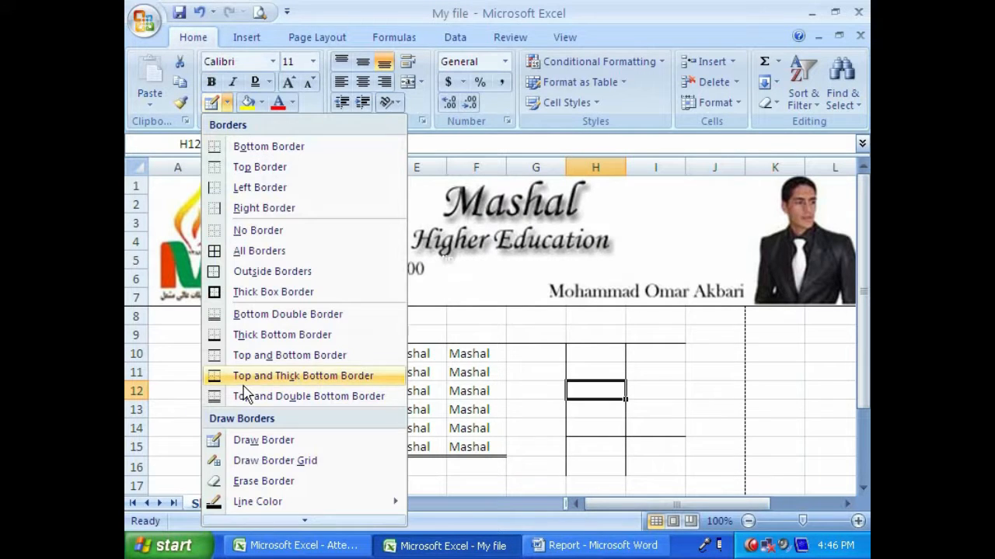
click(319, 469)
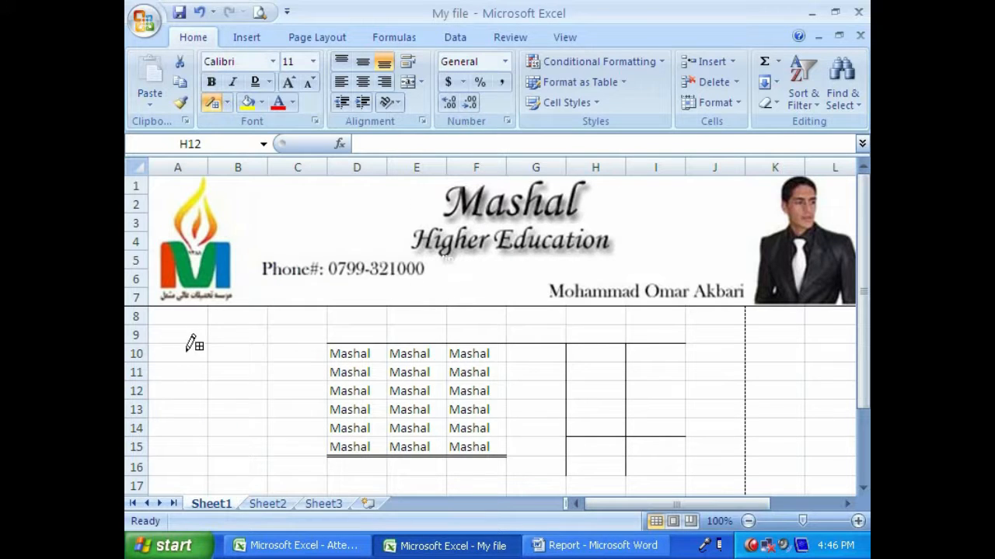
mouse_move(172, 330)
mouse_down()
mouse_move(217, 390)
mouse_move(292, 439)
mouse_up()
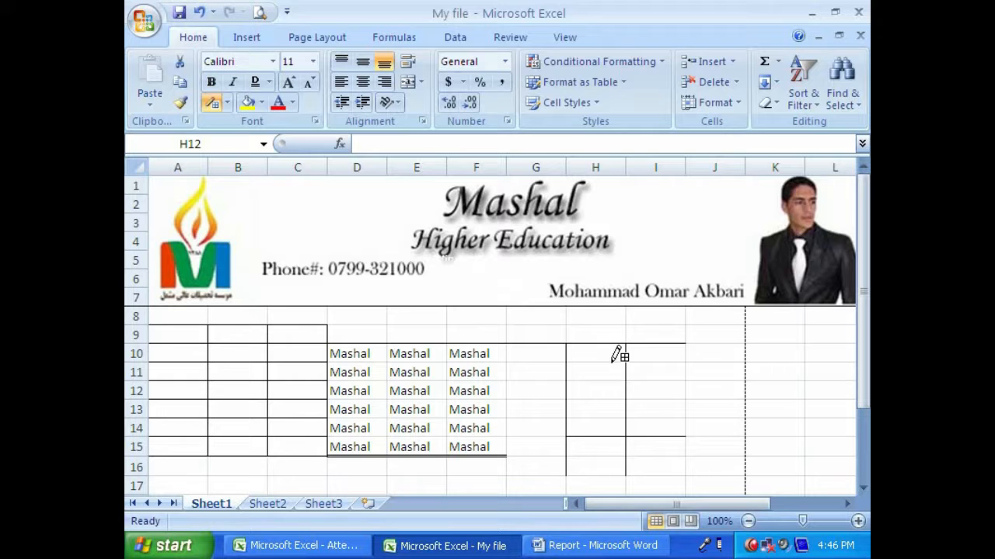
click(259, 13)
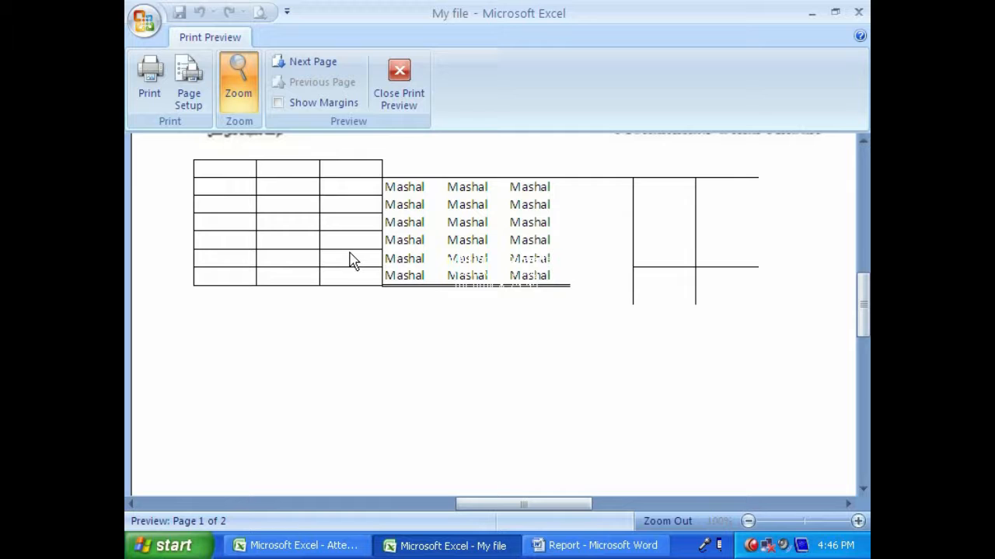
click(397, 101)
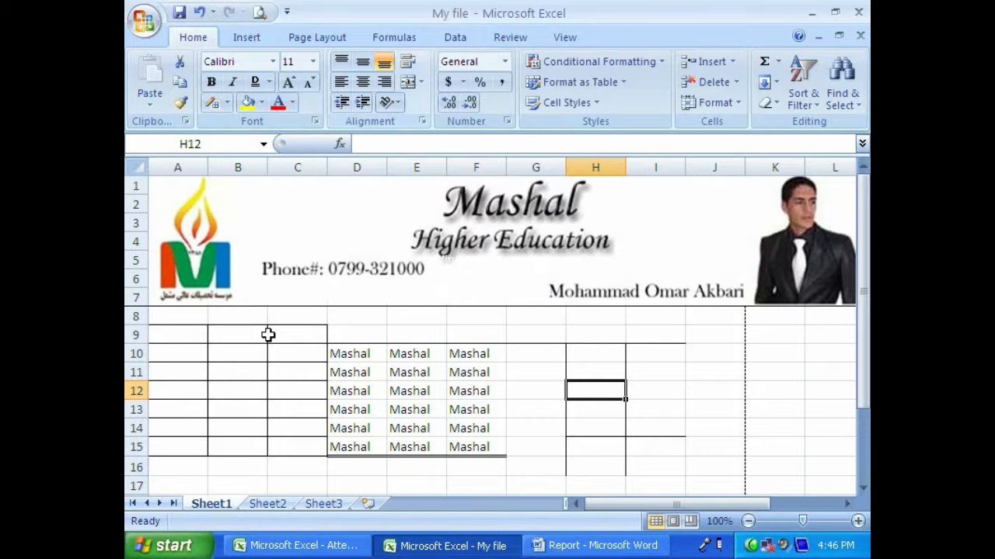
click(176, 335)
click(227, 101)
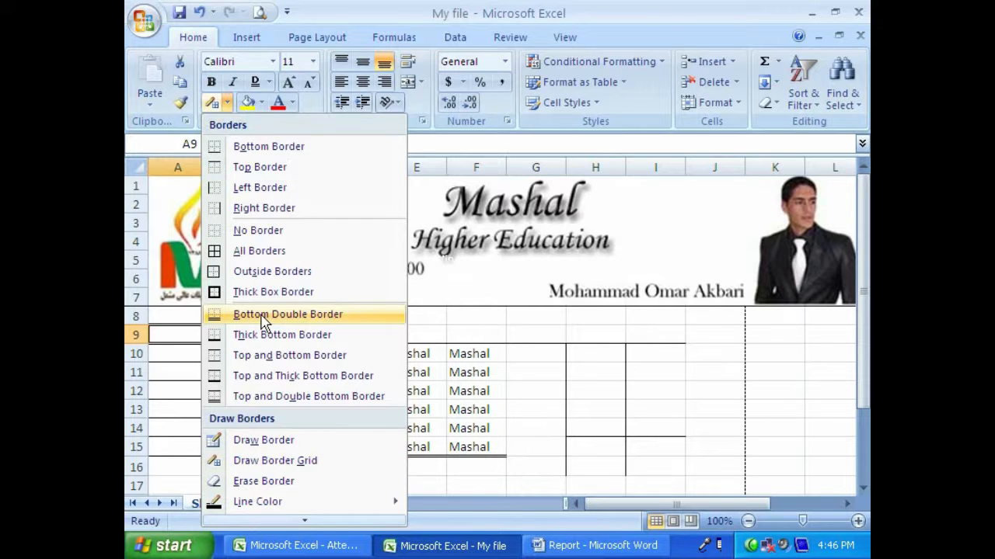
click(475, 391)
- Apply All Borders to the range D10:G15, covering the Mashal cells and the empty column beside them
mouse_move(334, 351)
mouse_down()
mouse_move(475, 455)
mouse_move(515, 455)
mouse_up()
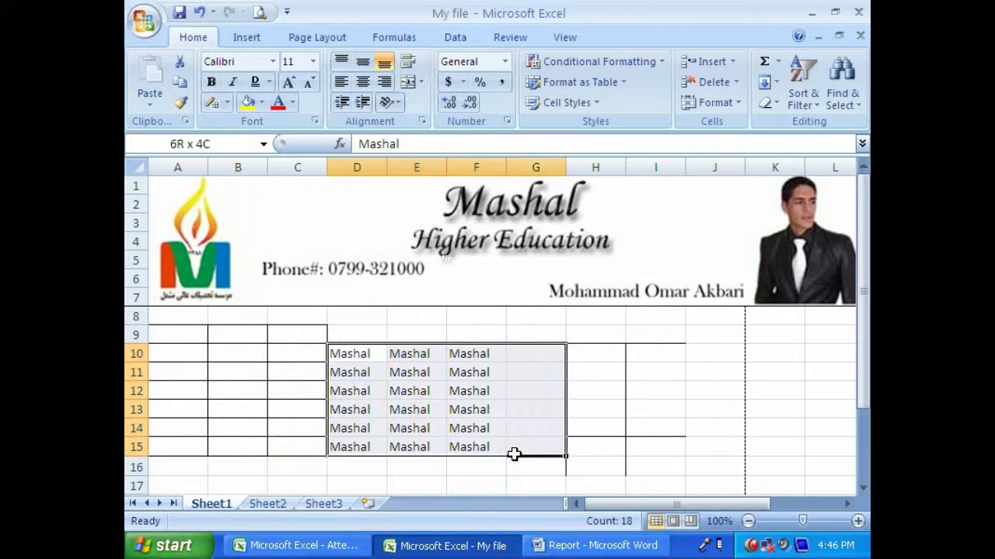
click(226, 103)
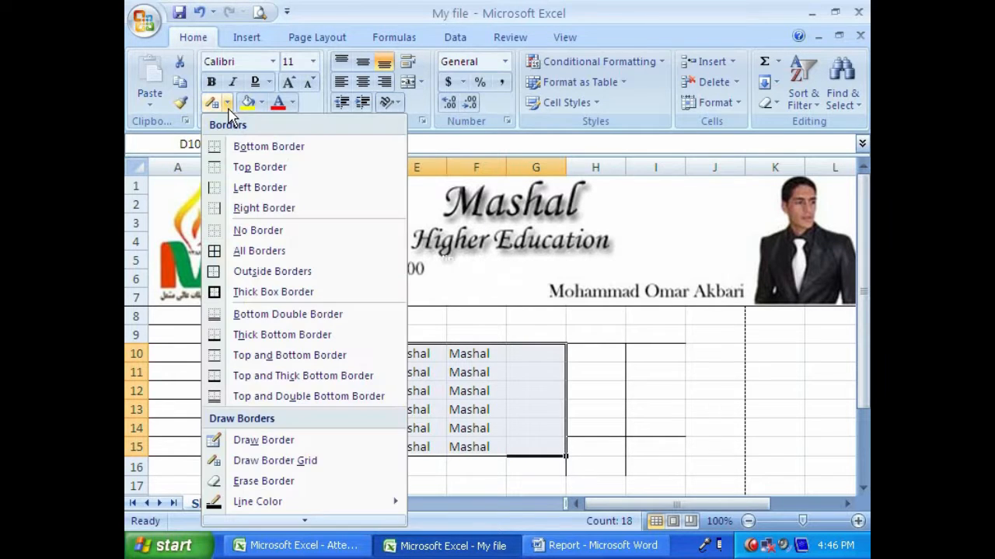
click(241, 251)
click(476, 425)
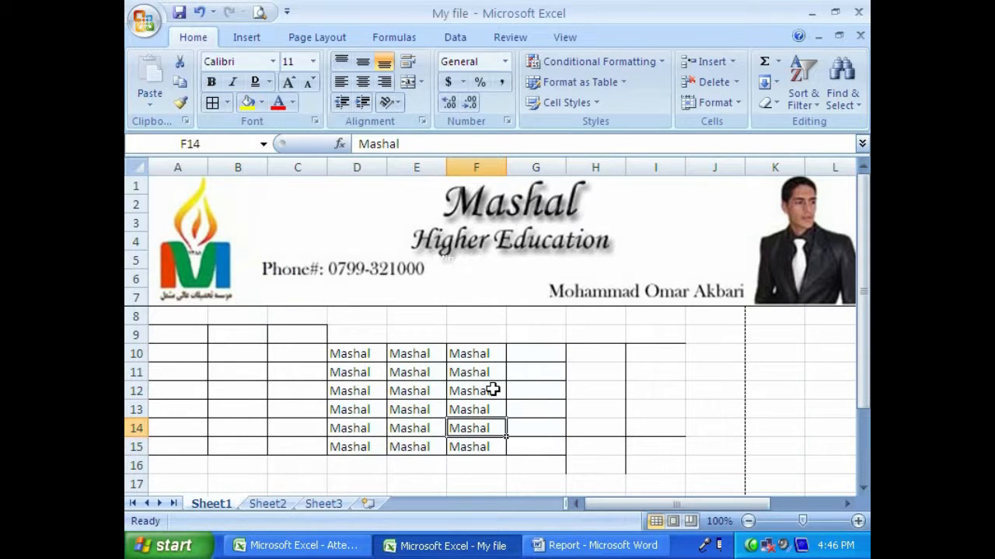
- Draw a border grid over the empty cells B18:D23 below the Mashal table
click(226, 103)
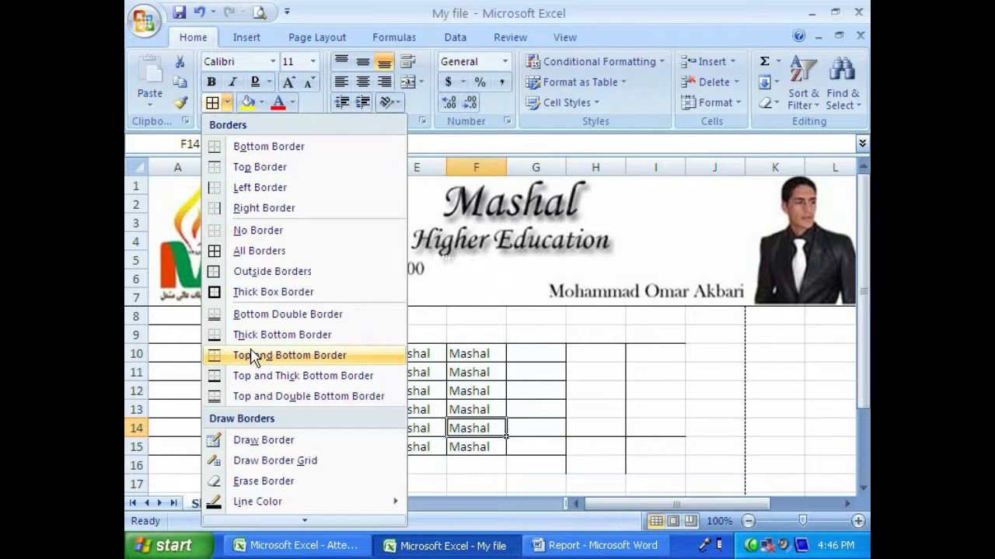
click(274, 461)
scroll(278, 446, down, 3)
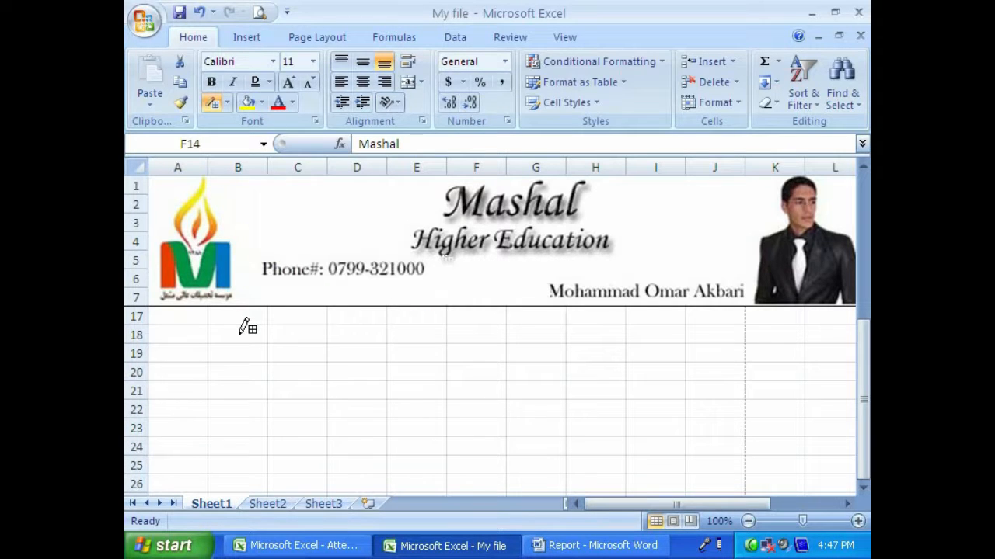
drag(241, 333, 421, 439)
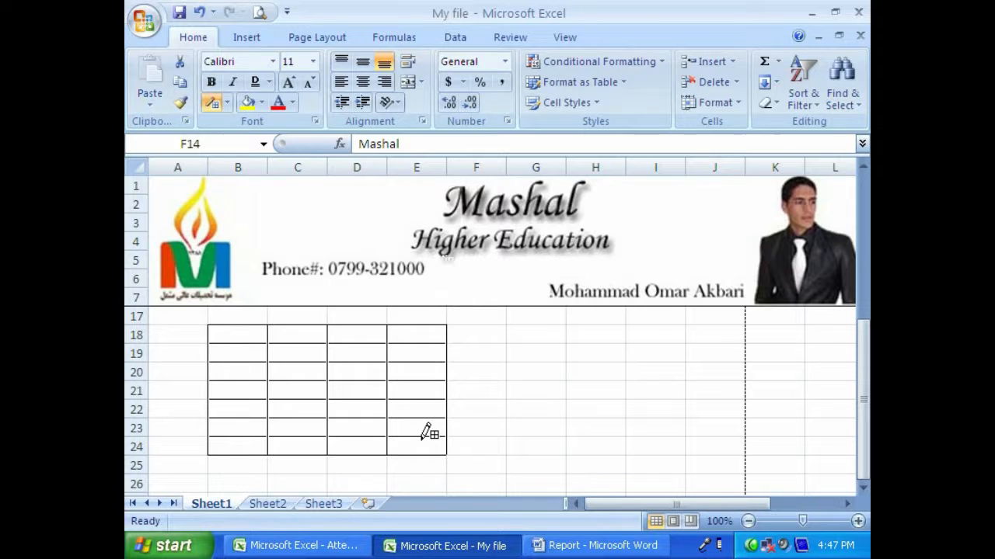
mouse_move(422, 439)
mouse_down()
mouse_move(409, 424)
mouse_move(379, 424)
mouse_up()
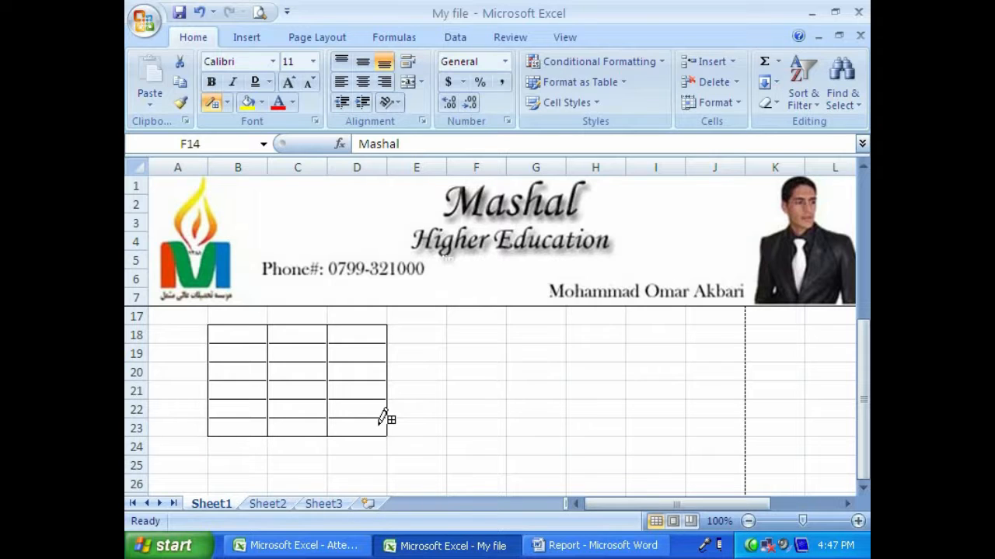
click(227, 101)
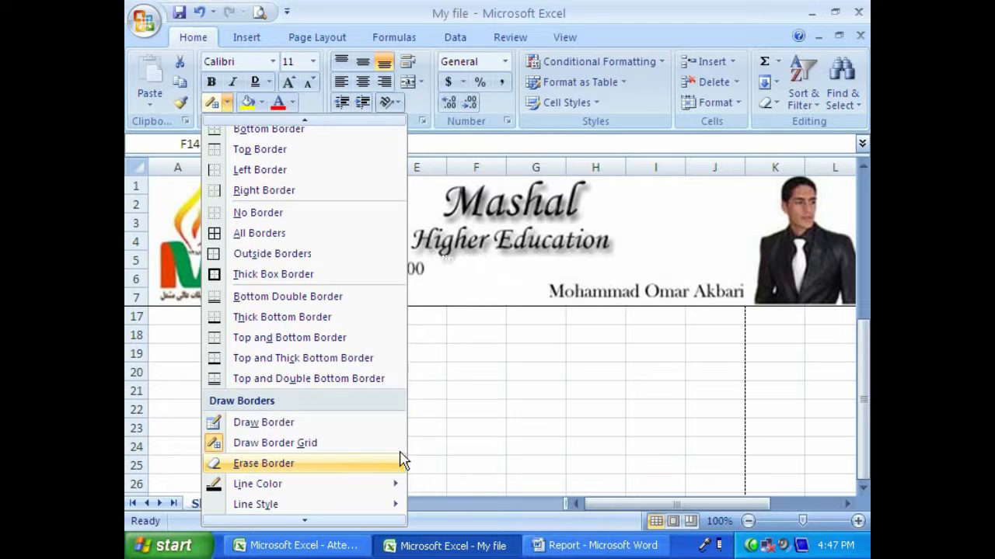
click(467, 394)
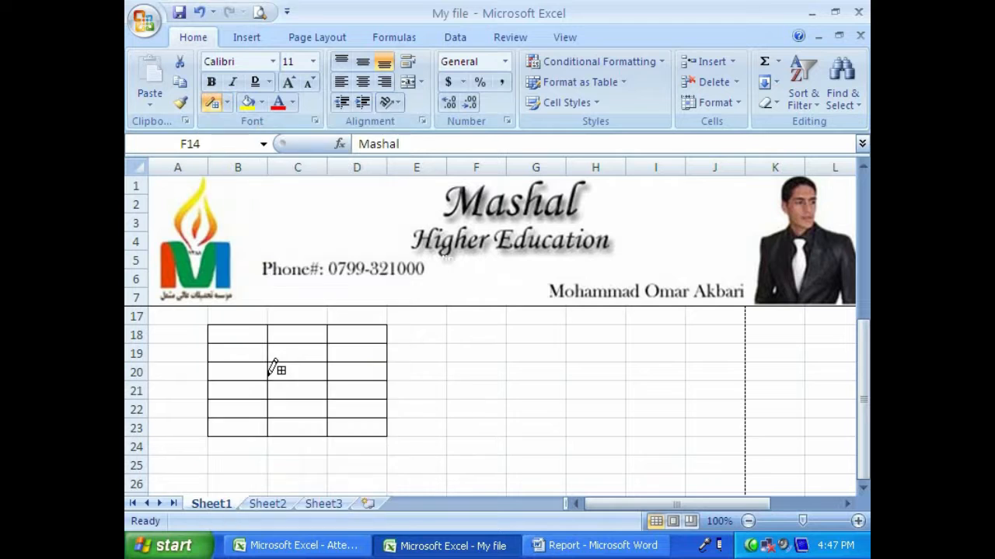
- Erase the two inner vertical borders in row 21 of the B18:D23 grid and check the result in the print preview
click(227, 102)
click(268, 479)
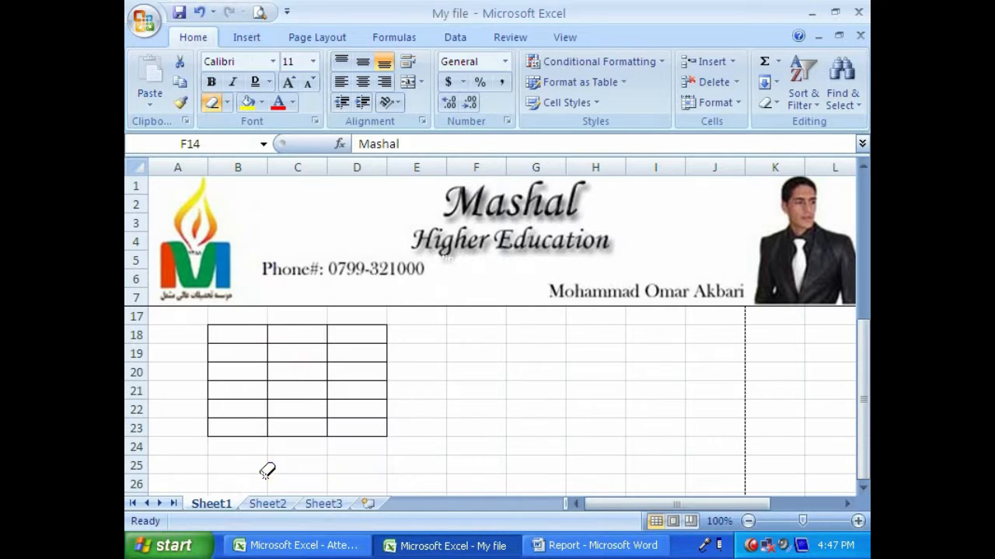
click(268, 391)
click(327, 389)
click(259, 12)
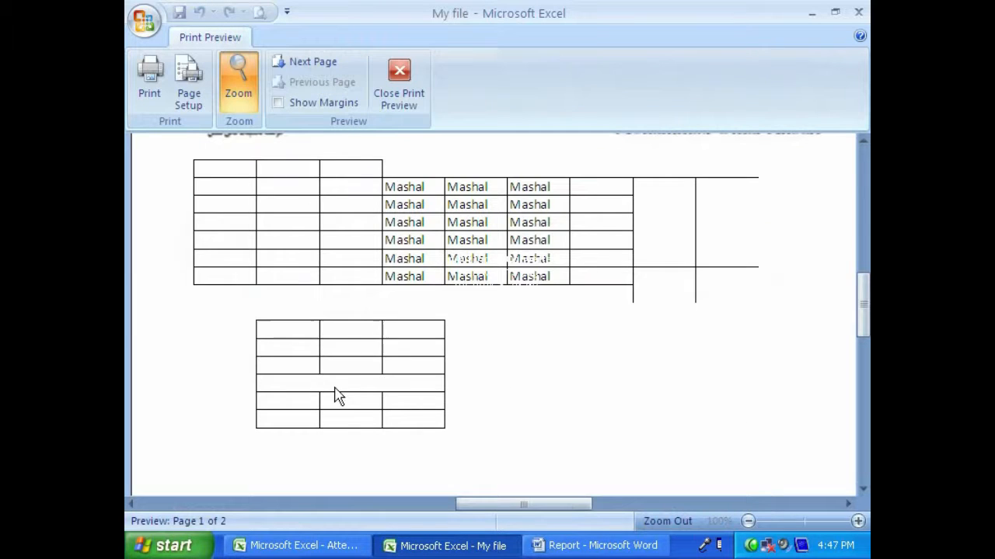
click(399, 78)
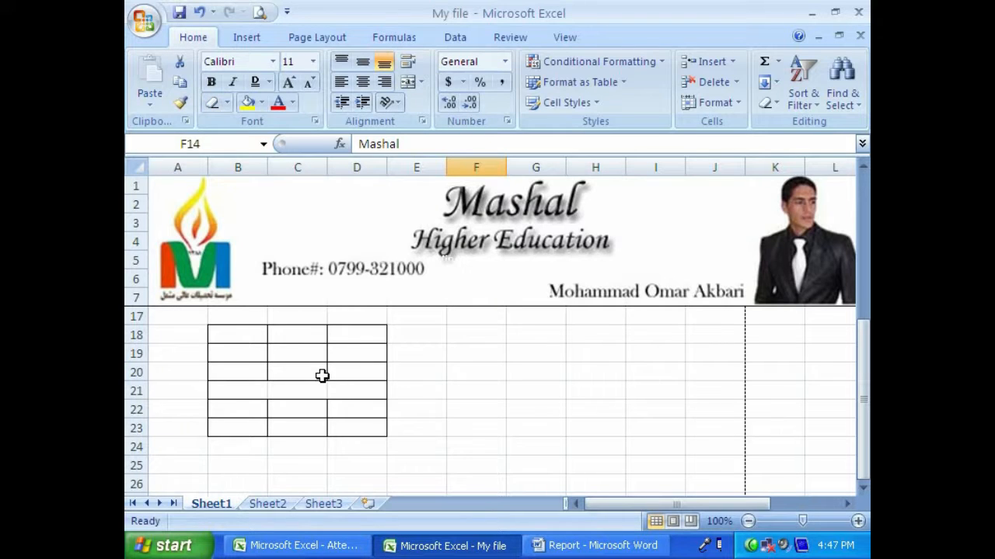
- Erase the inner vertical borders in rows 19 and 20 of the B18:D23 grid and check them in the print preview
click(227, 102)
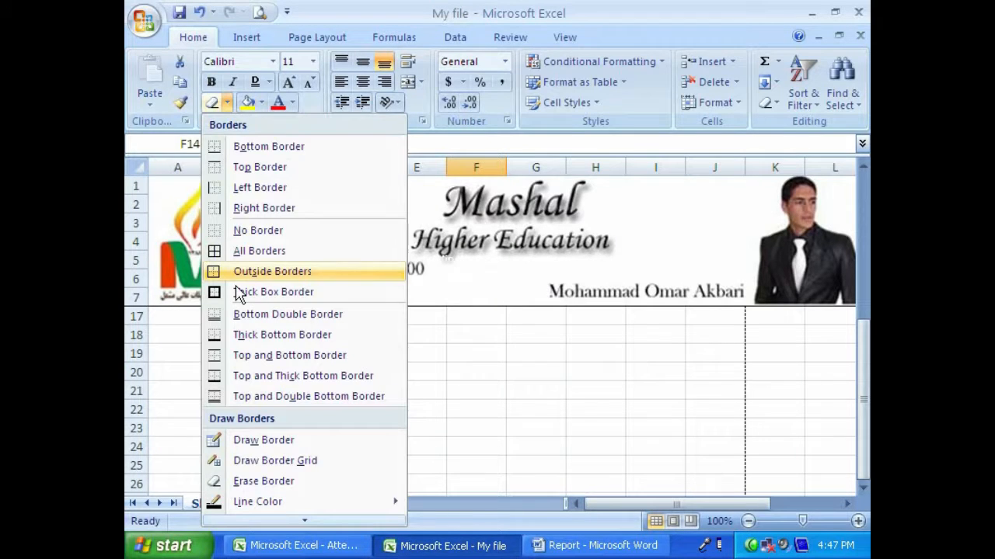
click(241, 482)
click(268, 370)
click(329, 371)
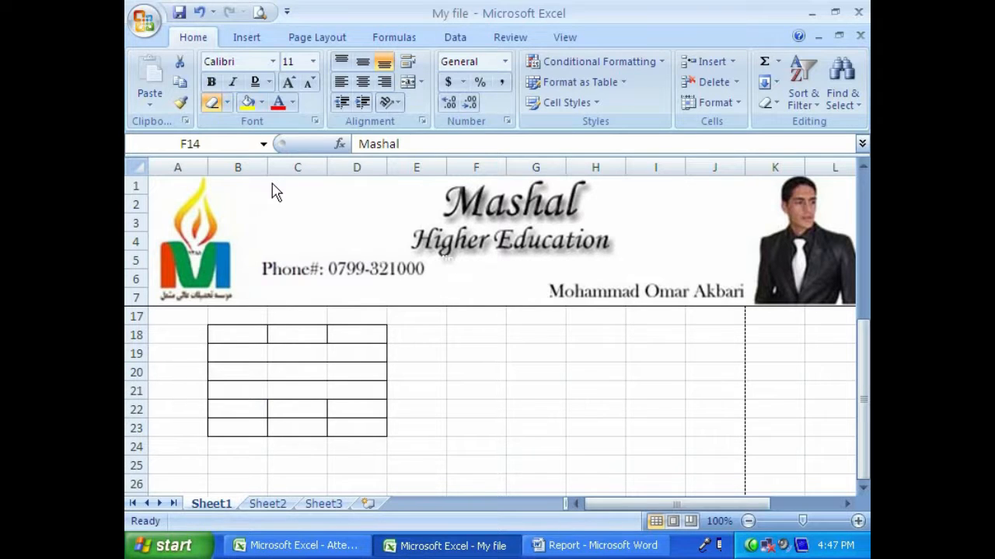
click(260, 11)
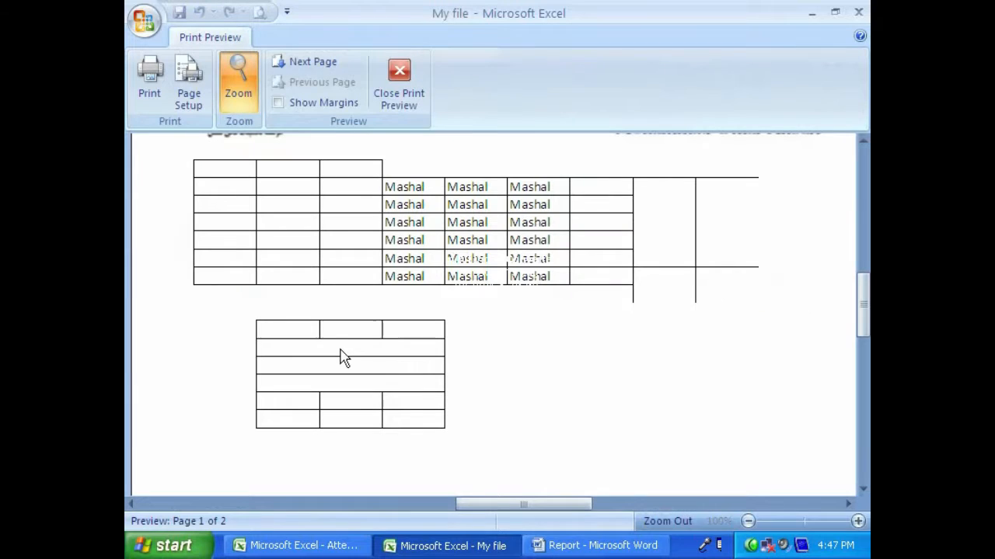
key(Escape)
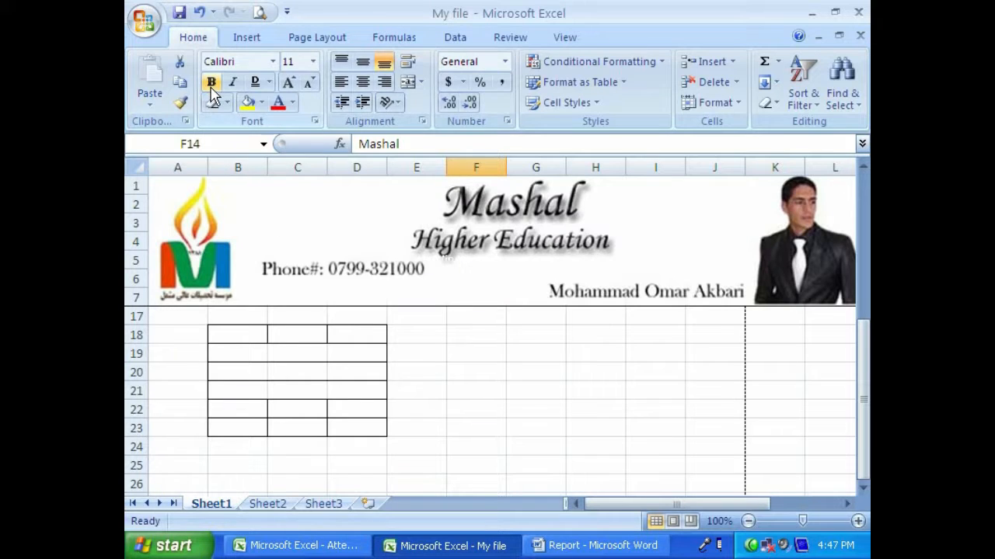
- Set the border line color to dark orange and draw a border grid over cells F19:H24
click(227, 102)
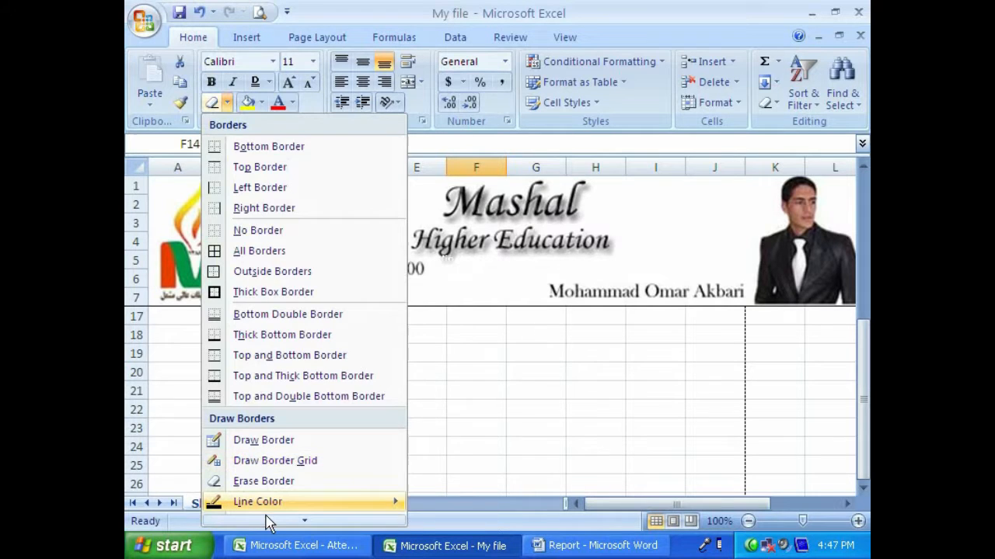
scroll(269, 525, down, 1)
mouse_move(294, 478)
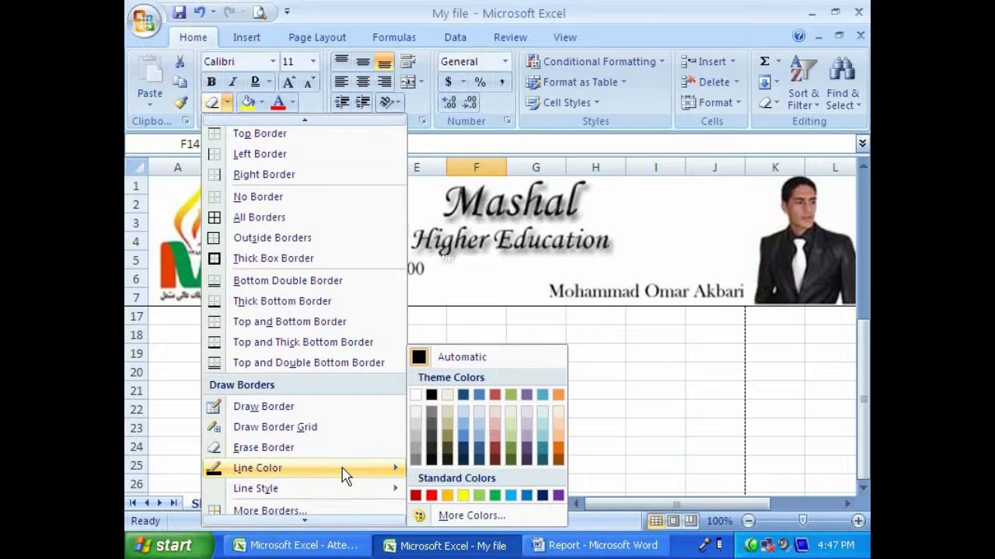
click(559, 450)
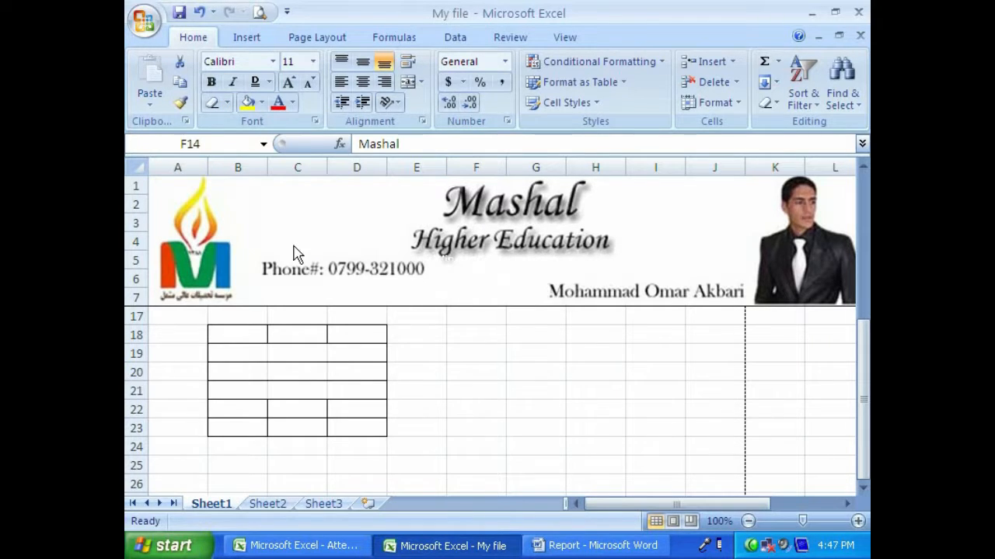
click(227, 102)
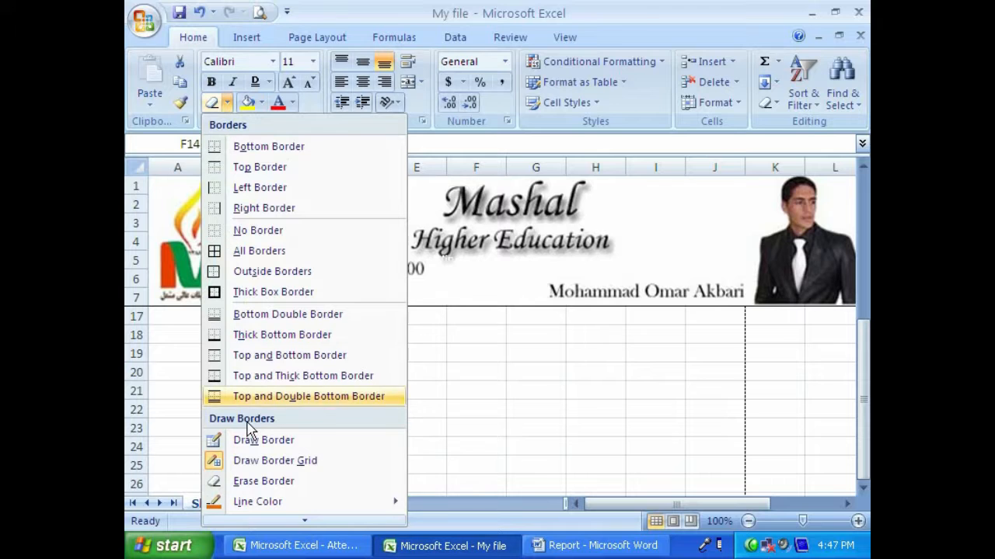
click(247, 460)
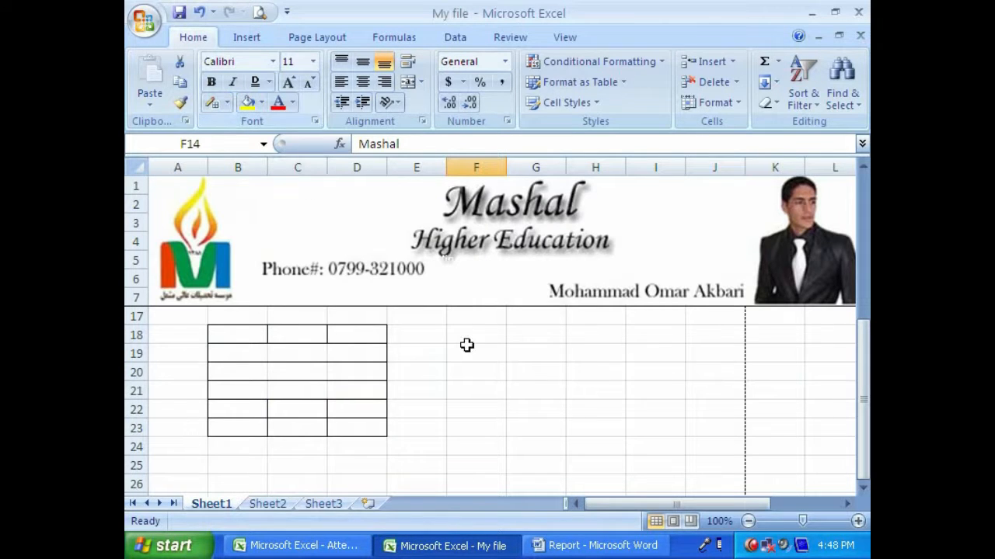
click(225, 103)
click(216, 109)
mouse_move(449, 344)
mouse_down()
mouse_move(584, 418)
mouse_move(589, 387)
mouse_move(581, 424)
mouse_move(543, 447)
mouse_up()
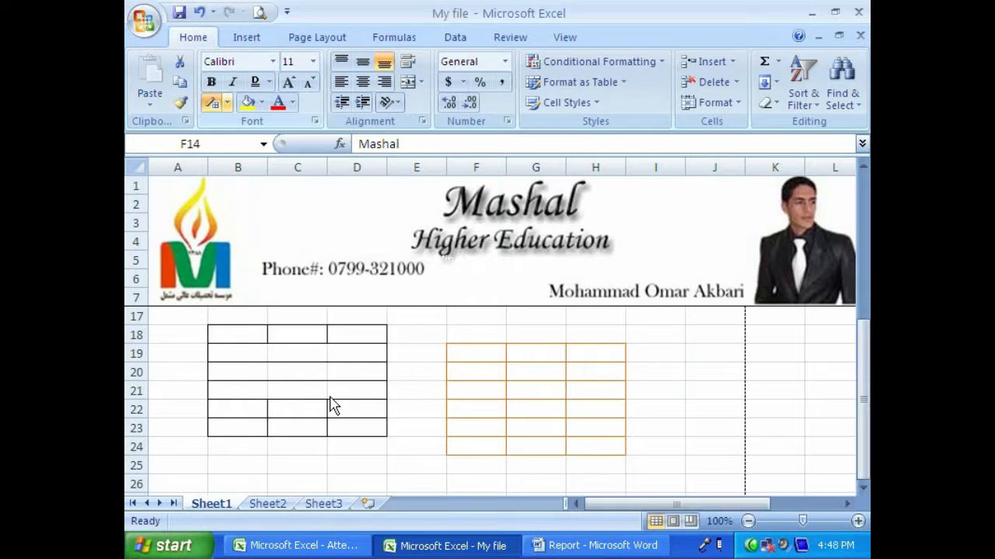
- Draw a border grid in a thick dashed line style over cells I19:J24 and check it in the print preview
click(225, 103)
mouse_move(303, 514)
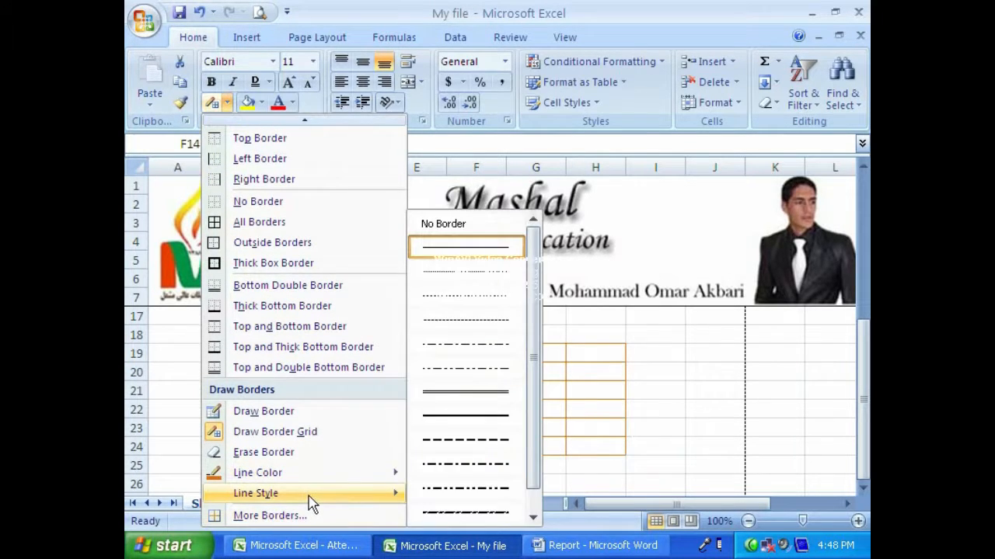
drag(533, 406, 534, 474)
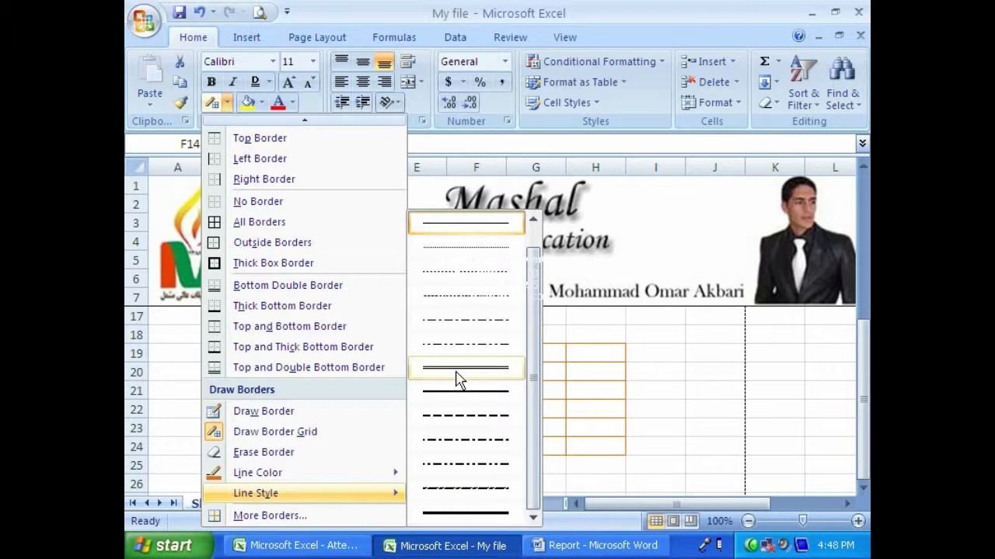
click(453, 420)
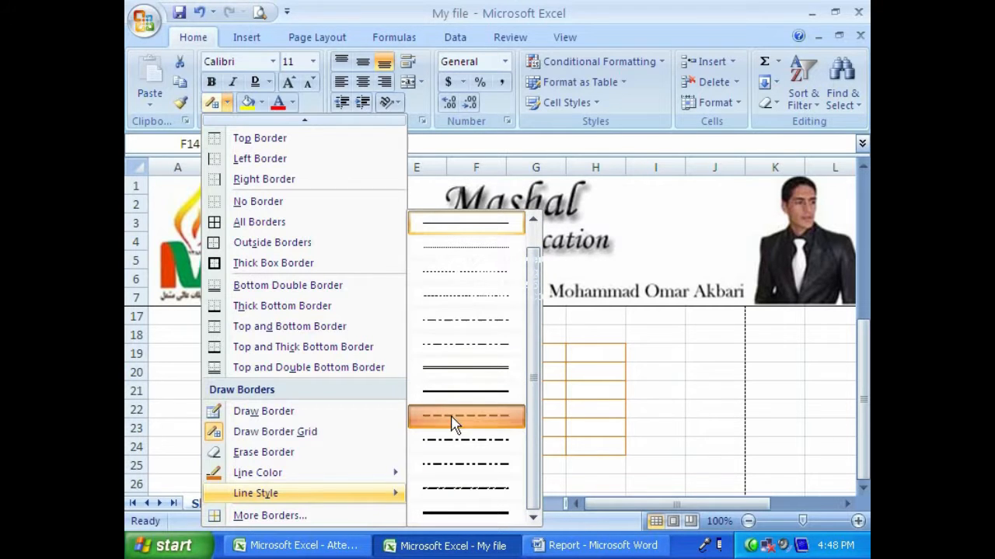
mouse_move(677, 367)
mouse_down()
mouse_move(699, 381)
mouse_move(733, 451)
mouse_up()
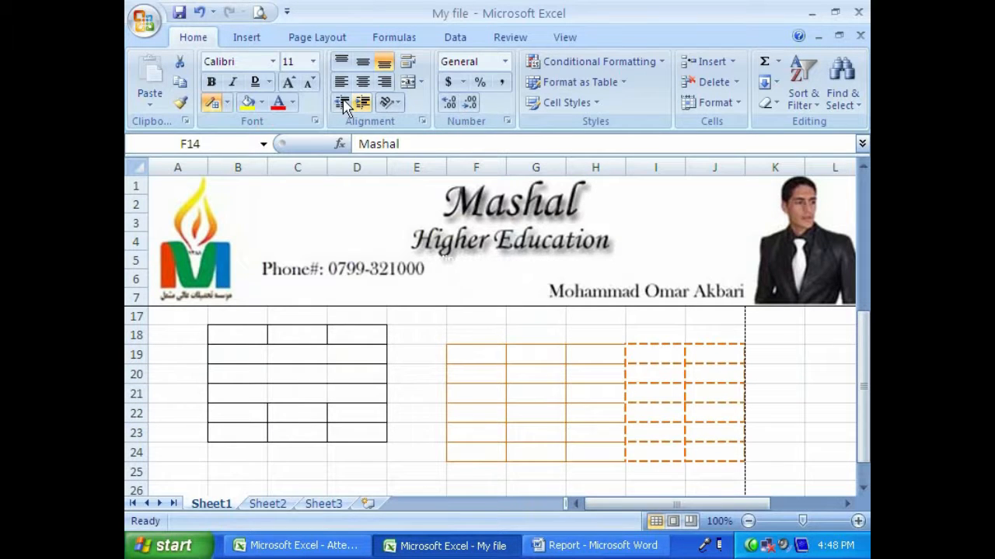
click(259, 12)
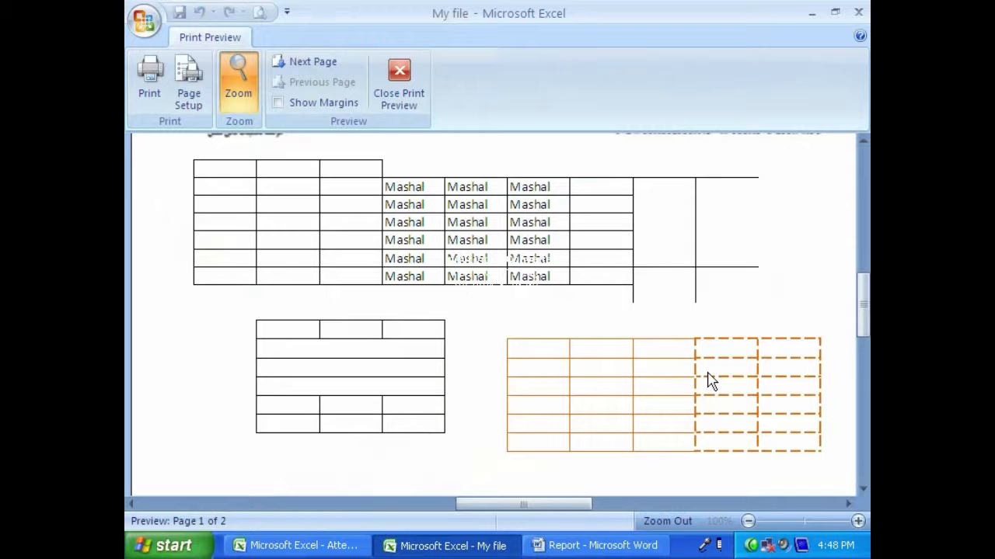
click(397, 95)
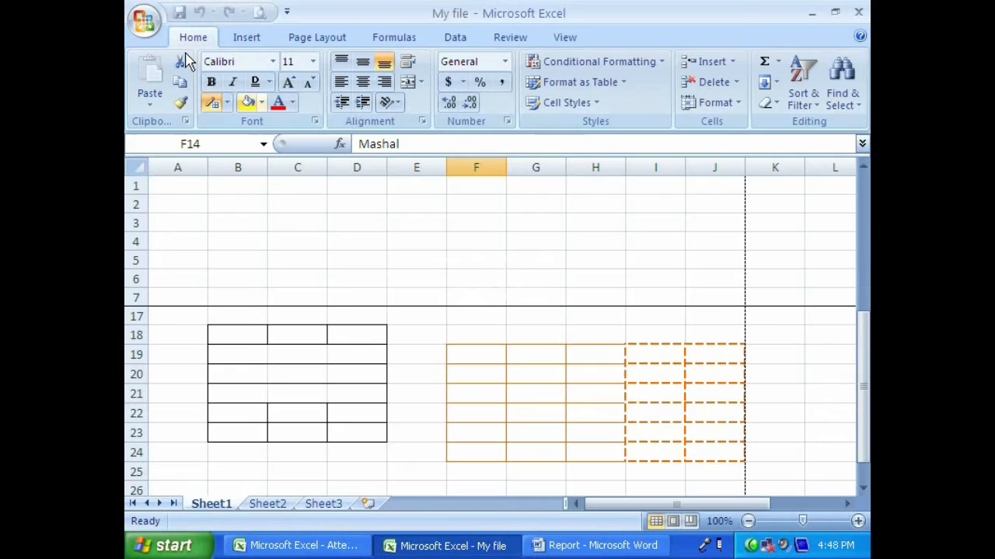
- Examine the Border, Font and Number options in the Format Cells dialog for cell F14, leaving without changes
click(227, 103)
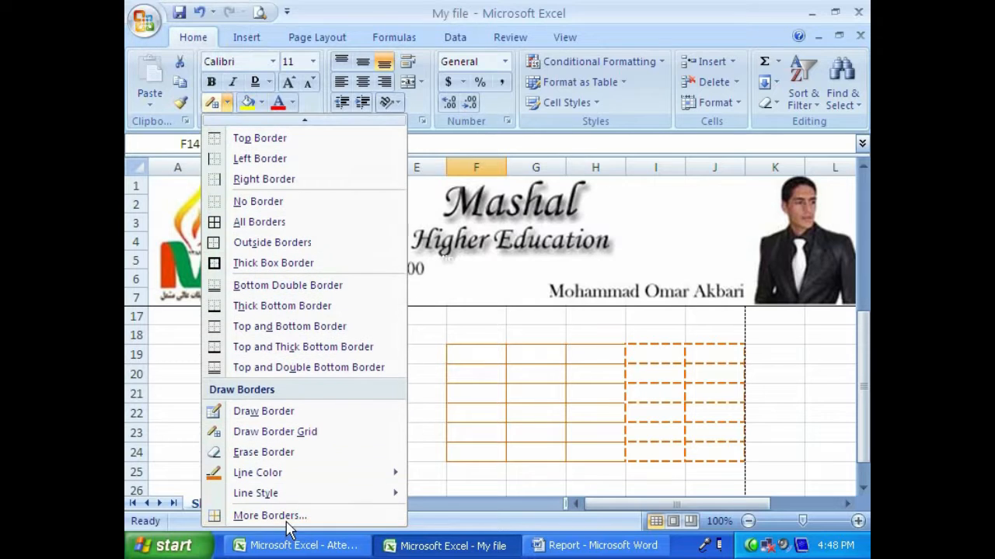
click(302, 516)
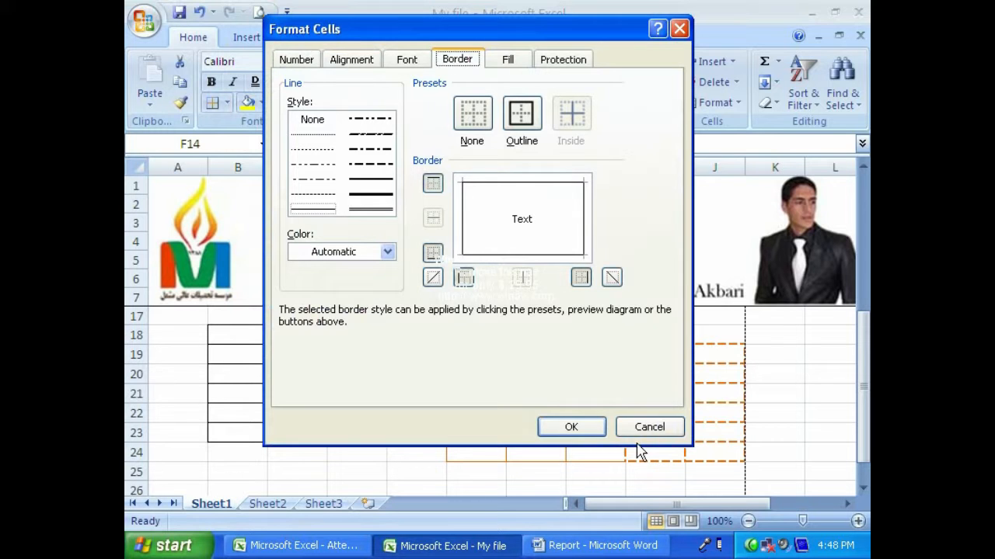
click(618, 427)
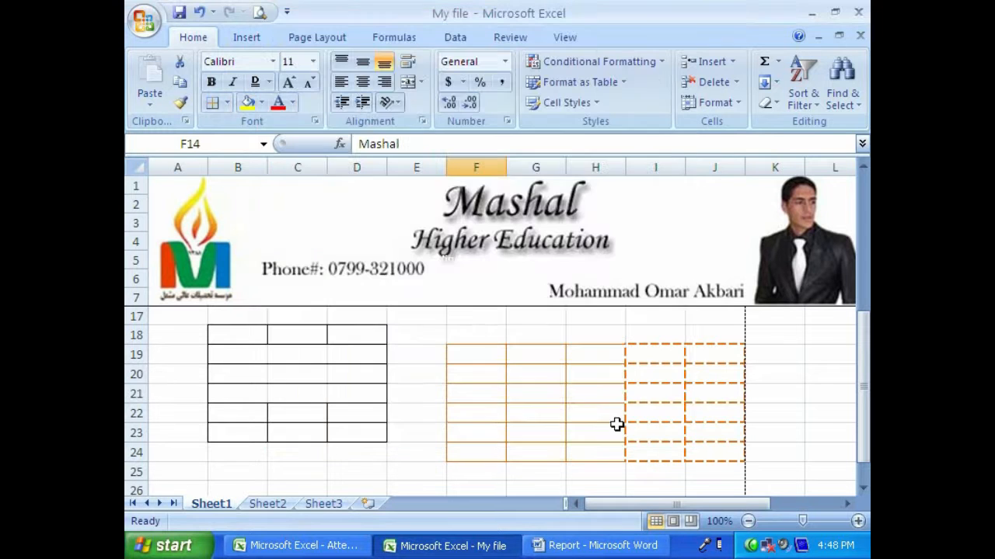
click(315, 122)
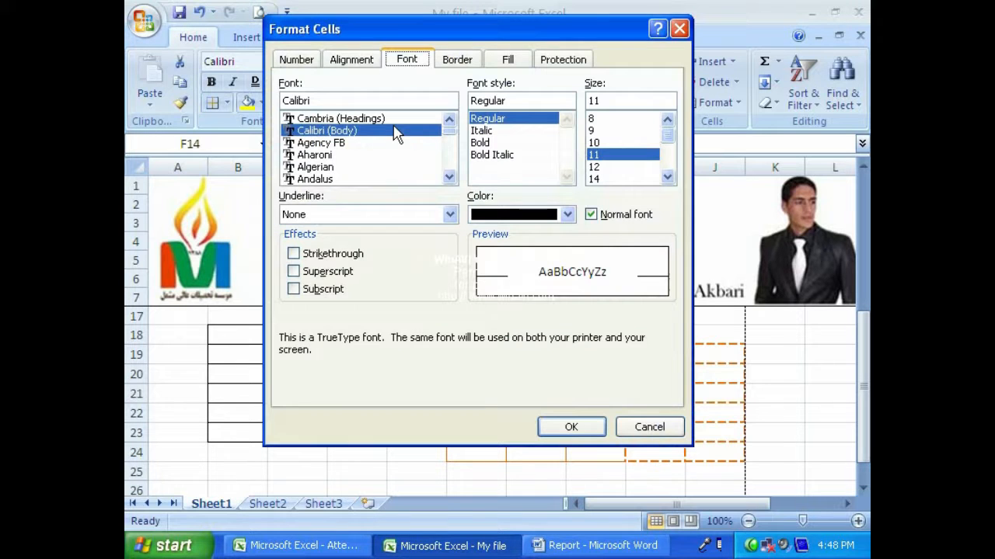
click(454, 61)
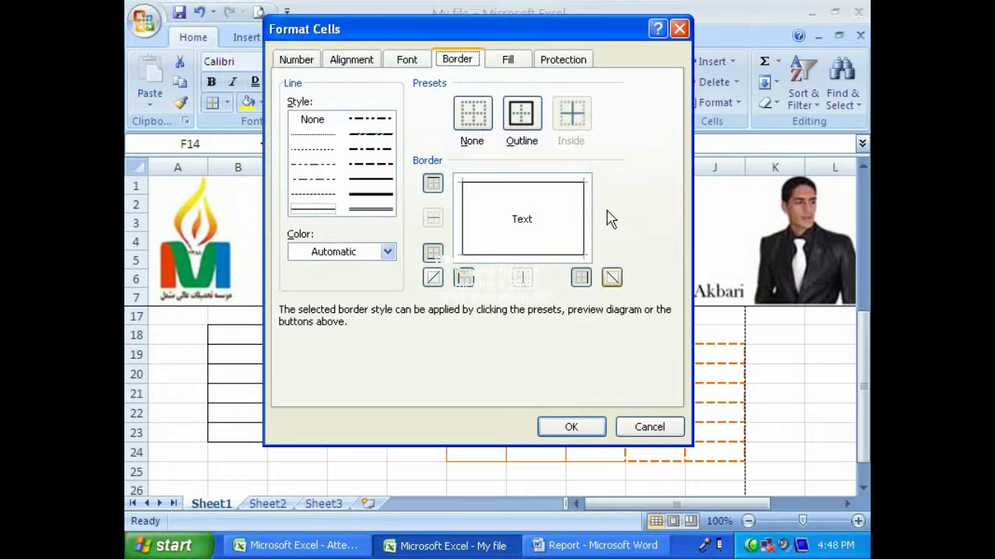
click(298, 60)
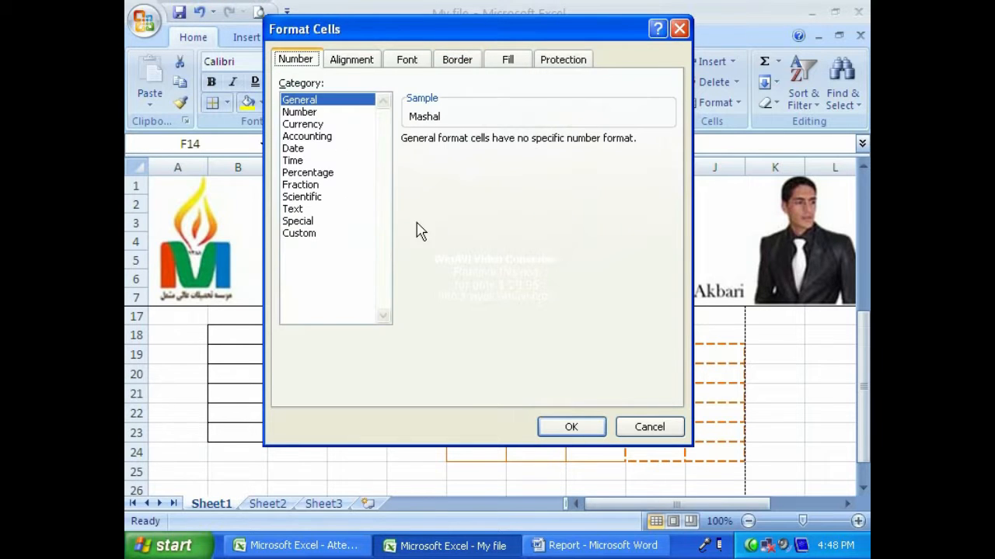
click(458, 62)
click(624, 427)
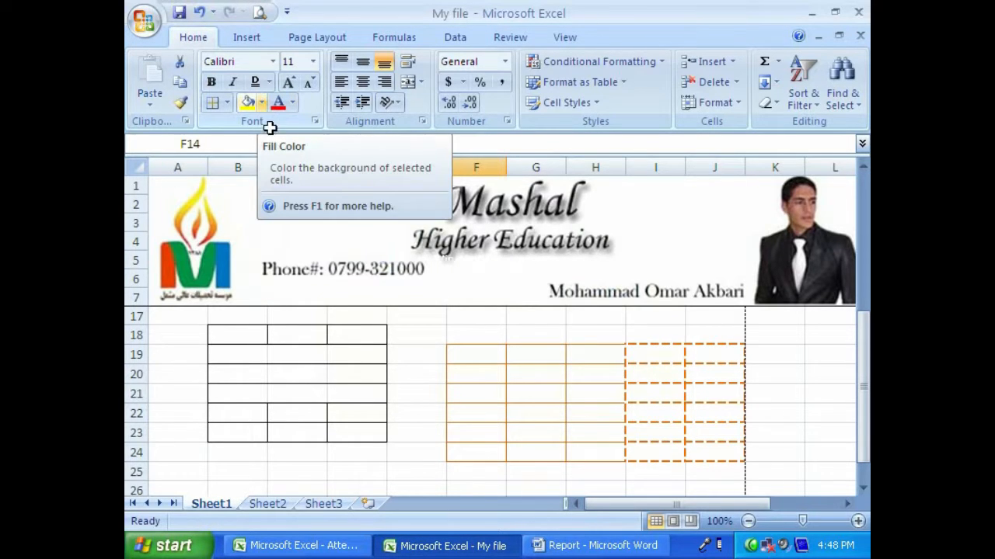
- Check all drawn borders in the print preview and remove every border from the range A9:J24
click(259, 11)
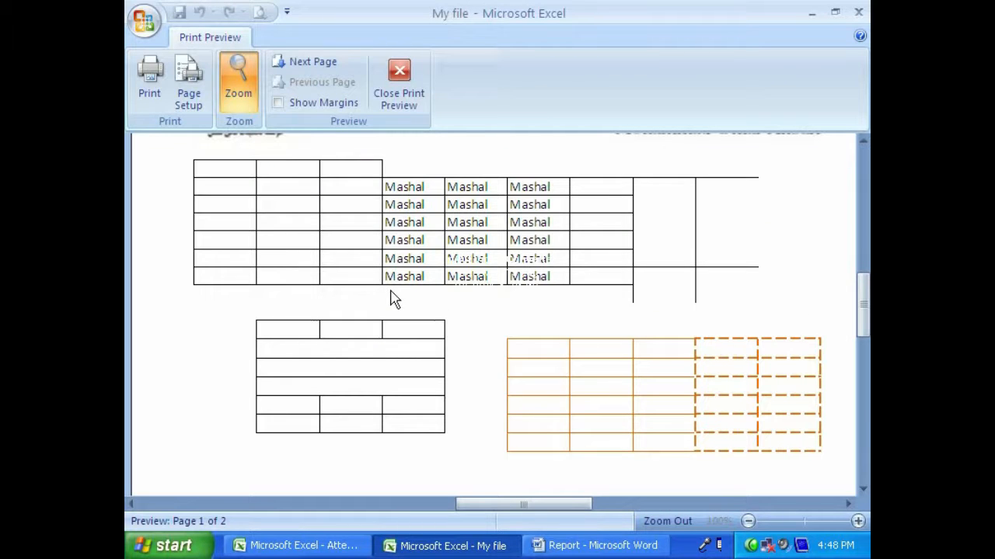
click(397, 87)
drag(245, 338, 357, 435)
scroll(350, 447, up, 3)
drag(184, 327, 687, 511)
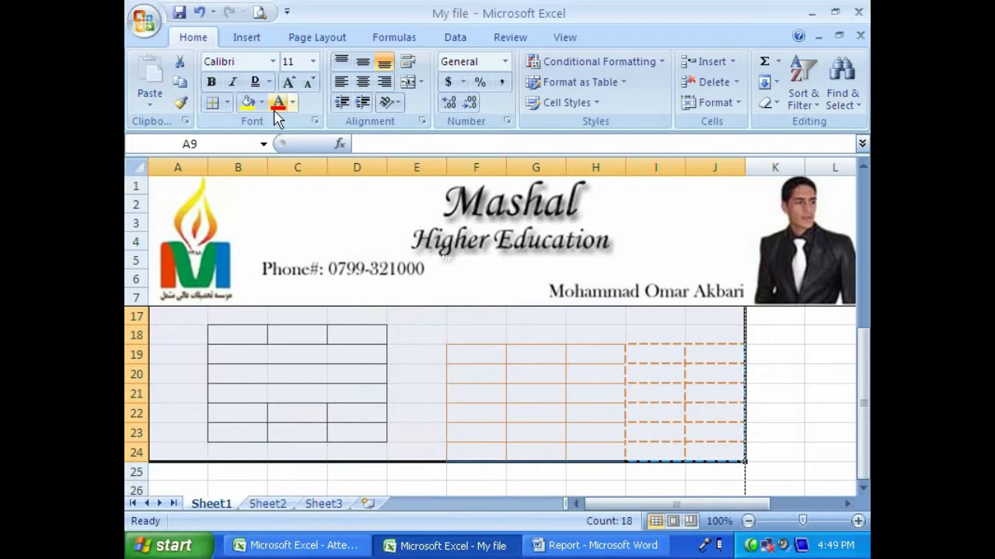
click(227, 102)
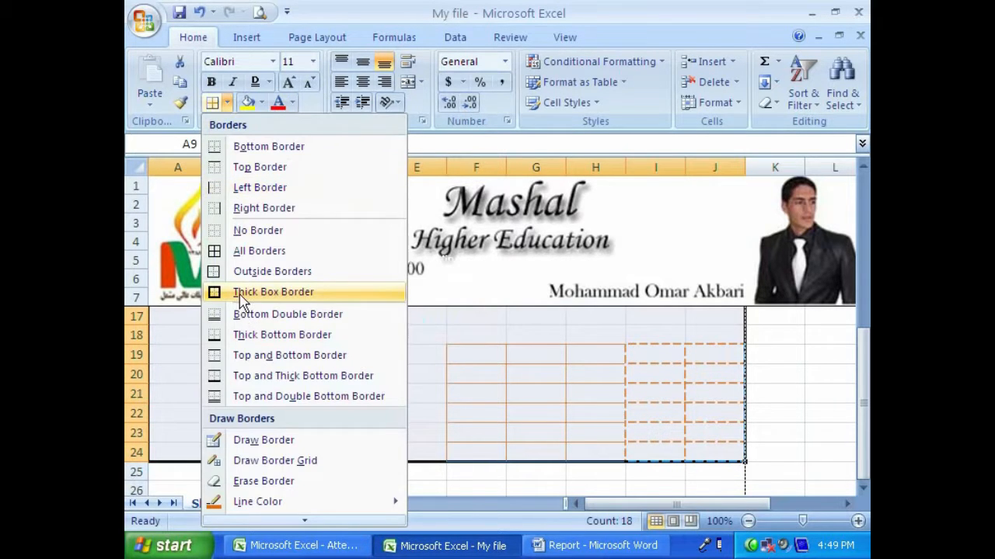
click(238, 231)
scroll(363, 409, up, 3)
- Apply all borders to the Mashal cells in D10:F15
drag(349, 356, 455, 445)
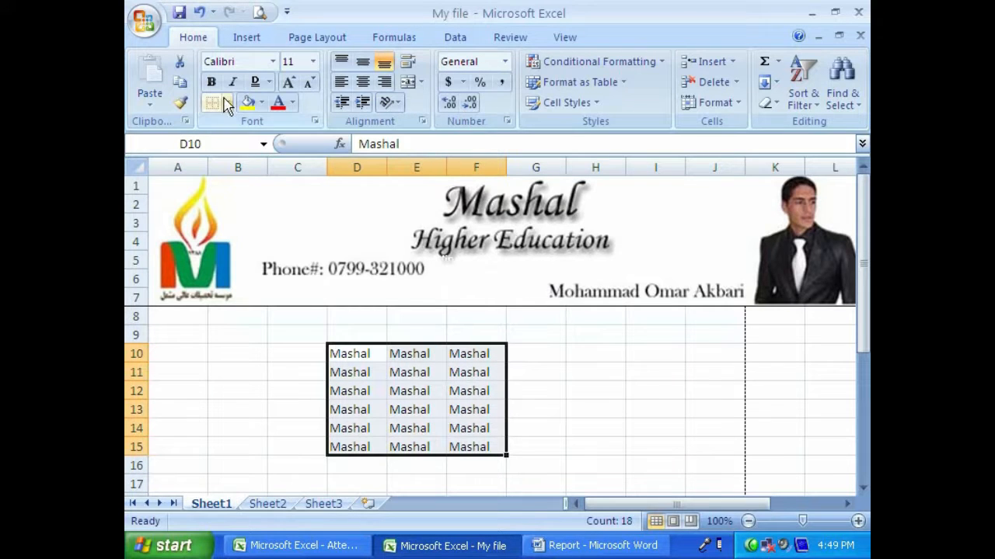
click(227, 102)
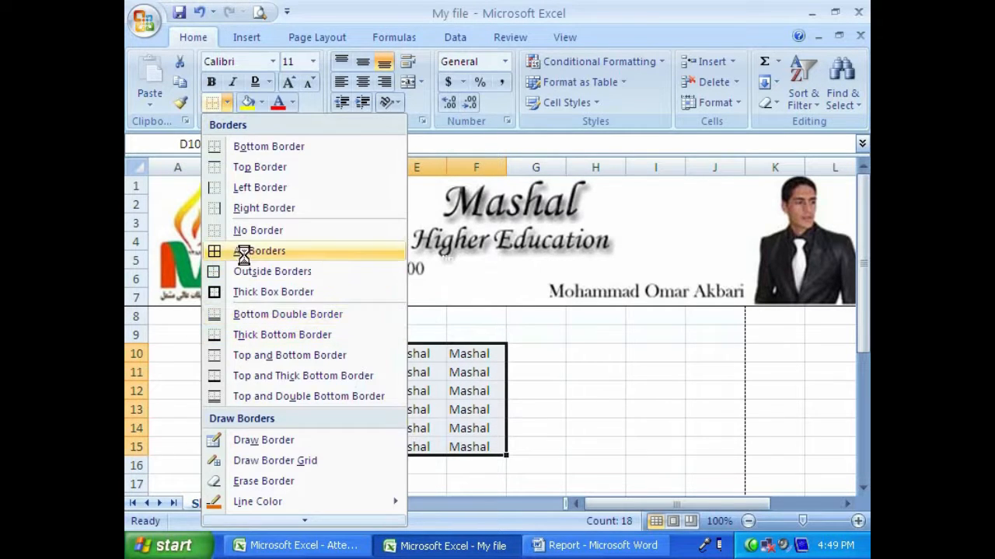
click(241, 250)
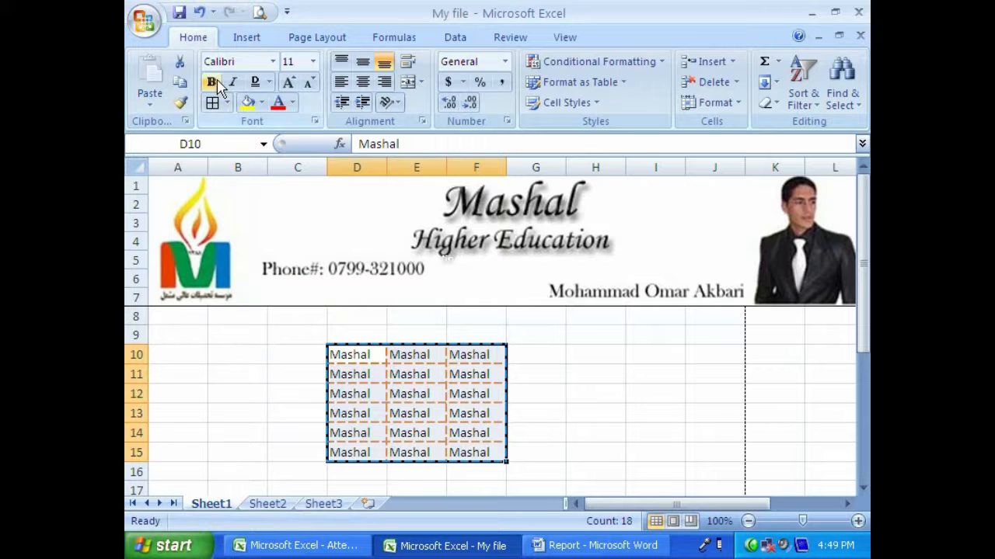
- Fill cells D10:F15 with the standard green color and check the result in the print preview
click(263, 103)
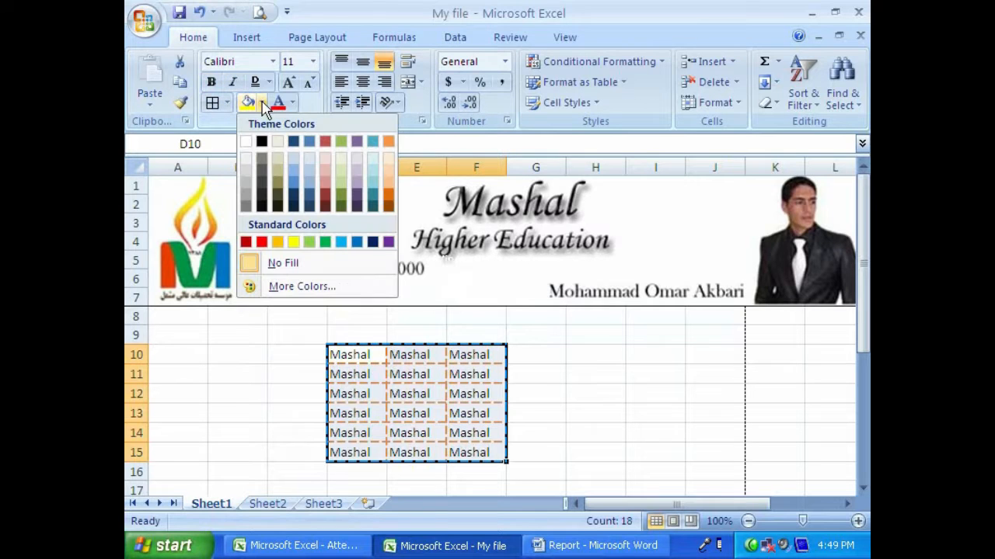
click(326, 242)
click(259, 12)
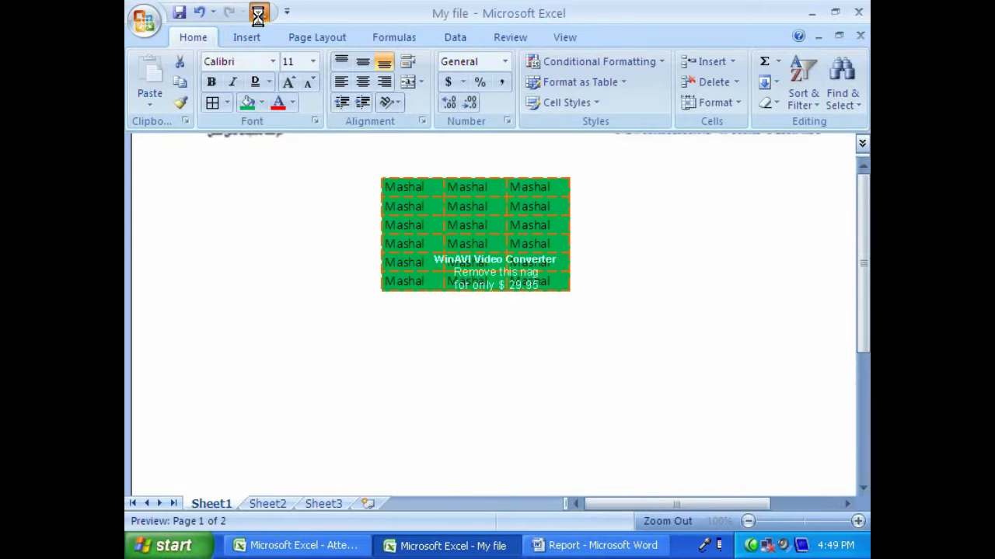
click(437, 195)
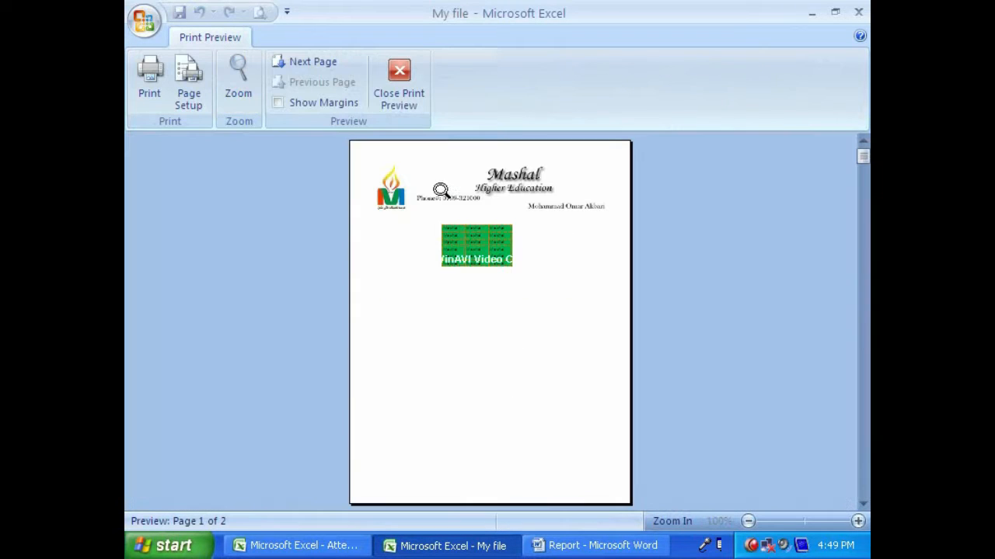
click(470, 228)
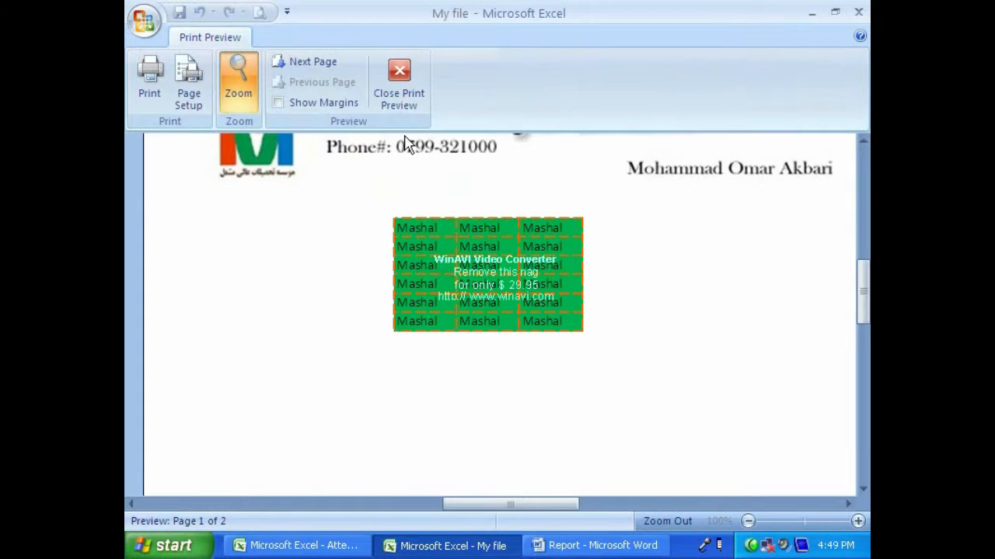
click(399, 72)
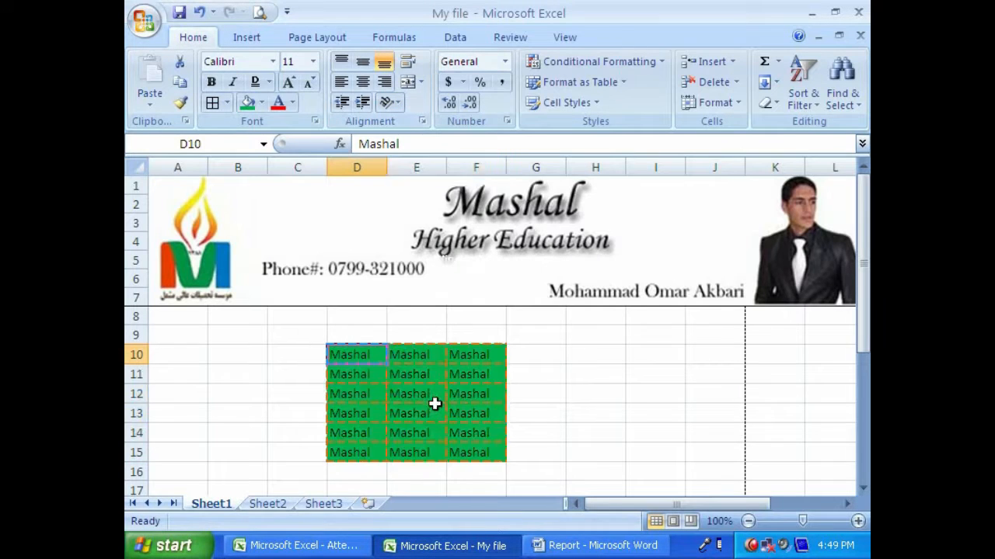
- Remove the green fill from cells D10:F15
drag(342, 354, 482, 455)
click(263, 105)
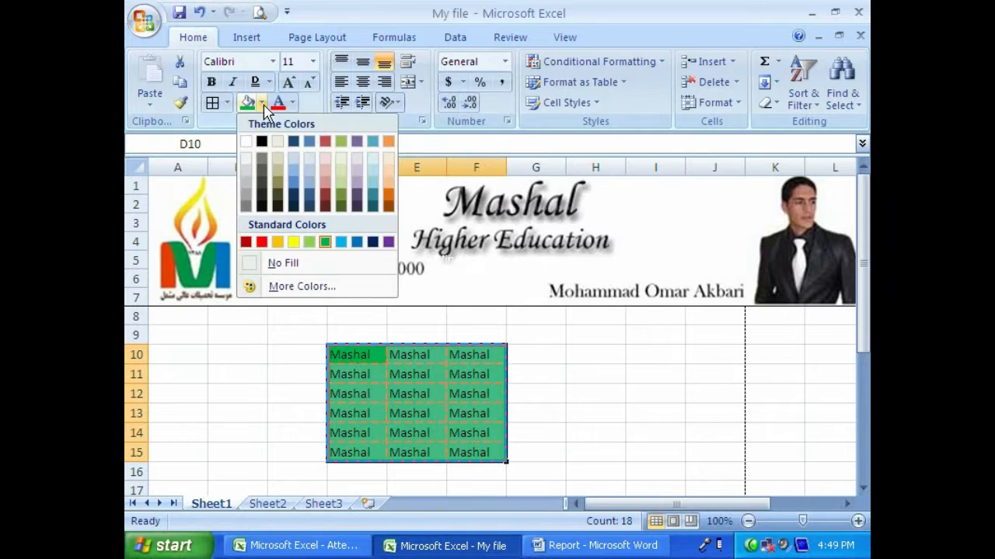
click(277, 265)
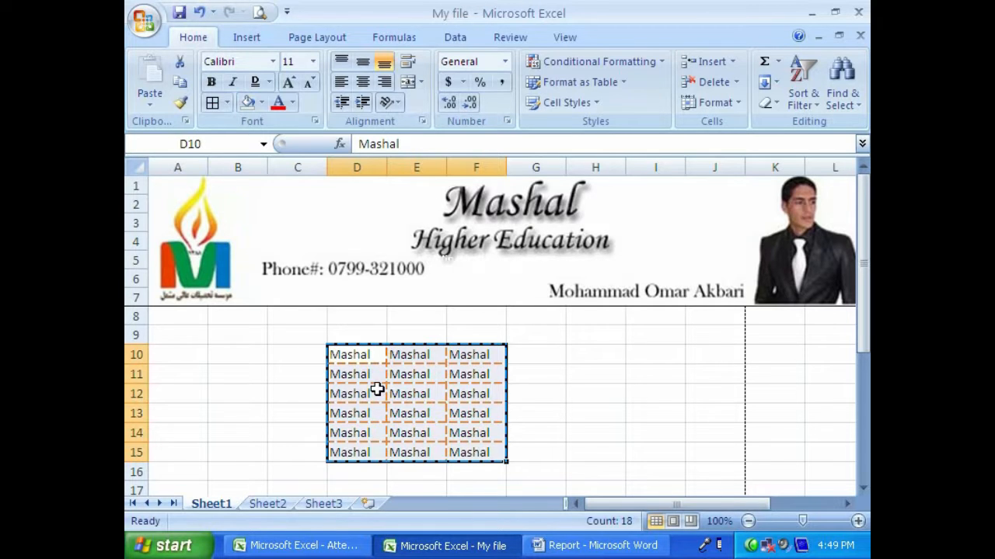
- Fill cells D10:F15 with a custom bright green mixed in the Colors dialog
click(262, 101)
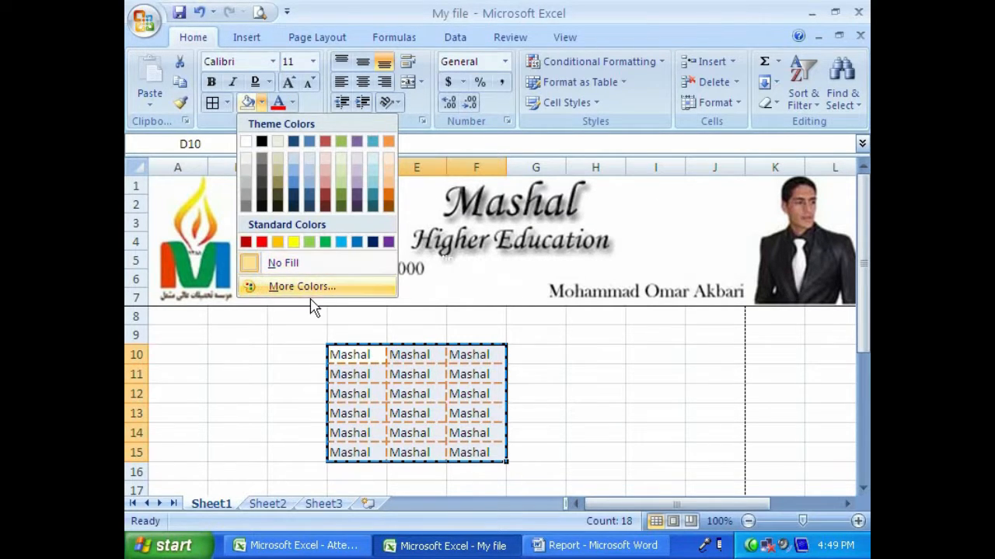
click(305, 293)
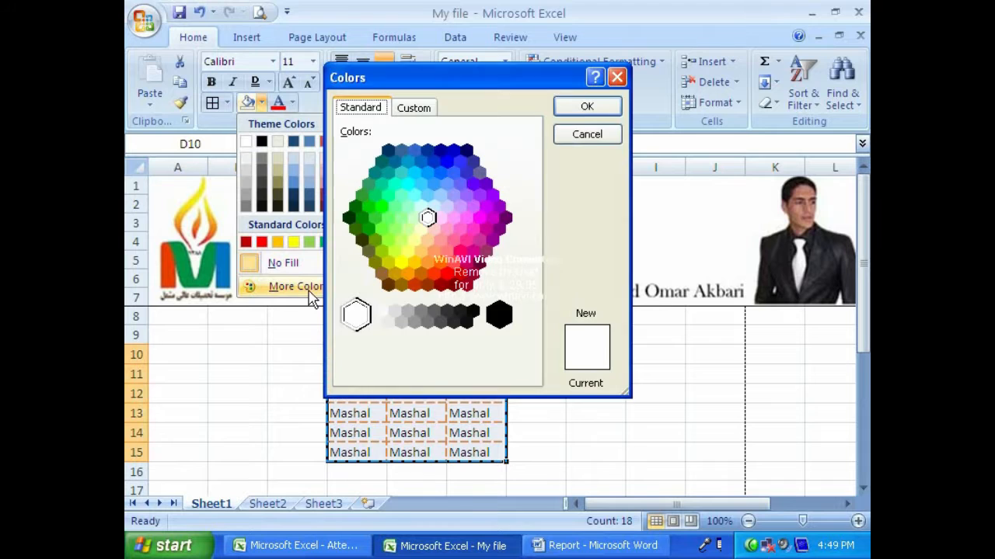
click(411, 111)
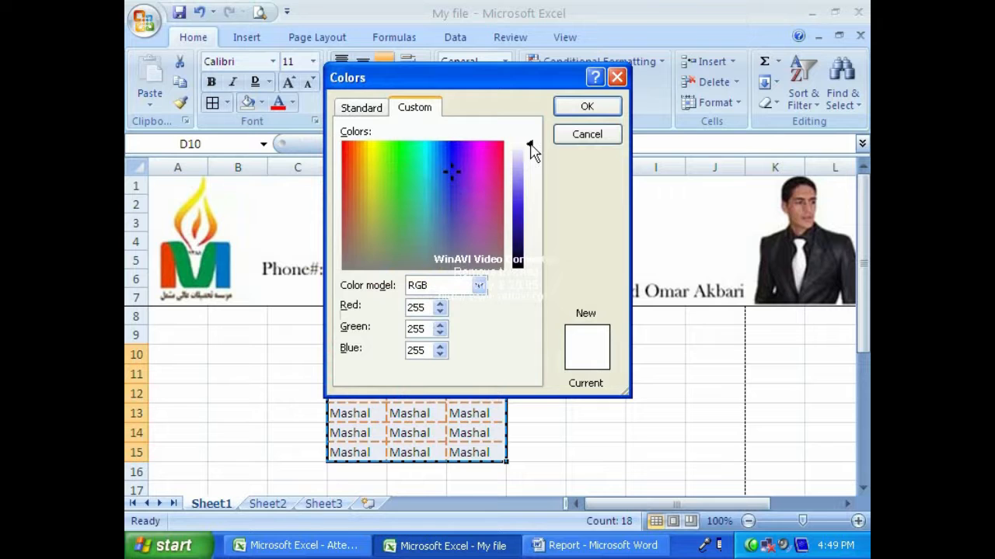
drag(533, 151, 533, 198)
click(432, 204)
drag(431, 204, 395, 158)
click(585, 104)
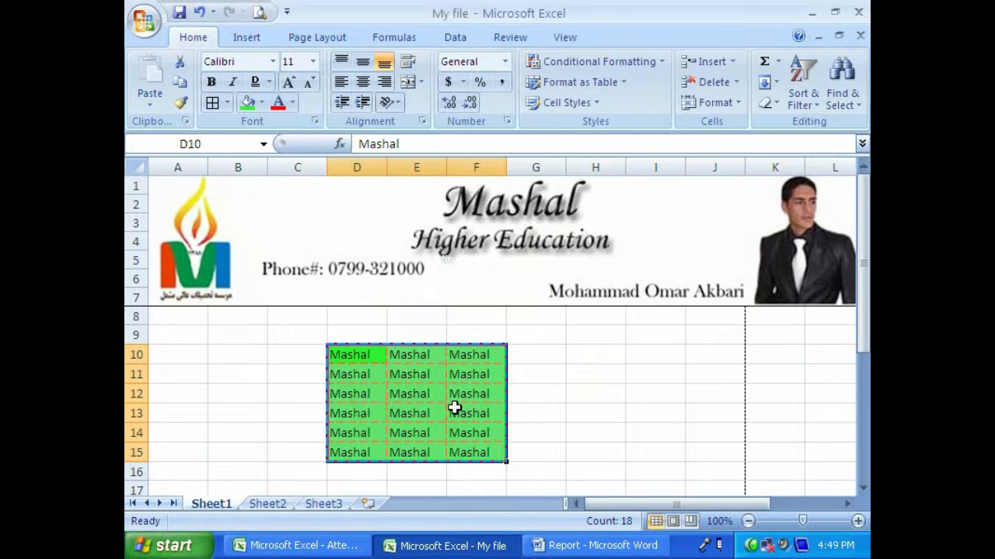
- Clear the custom fill from cells D10:F15 and check the range in the print preview
click(262, 103)
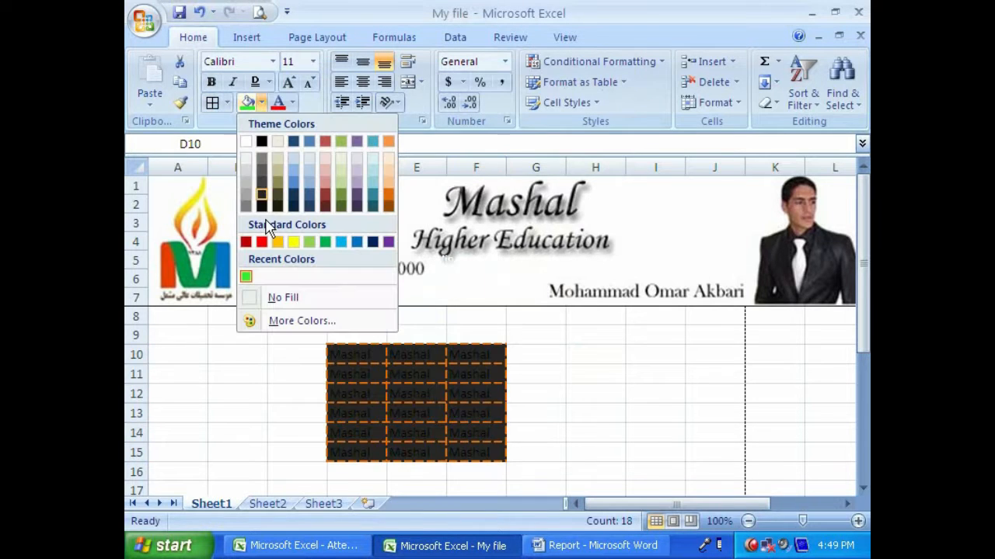
click(275, 297)
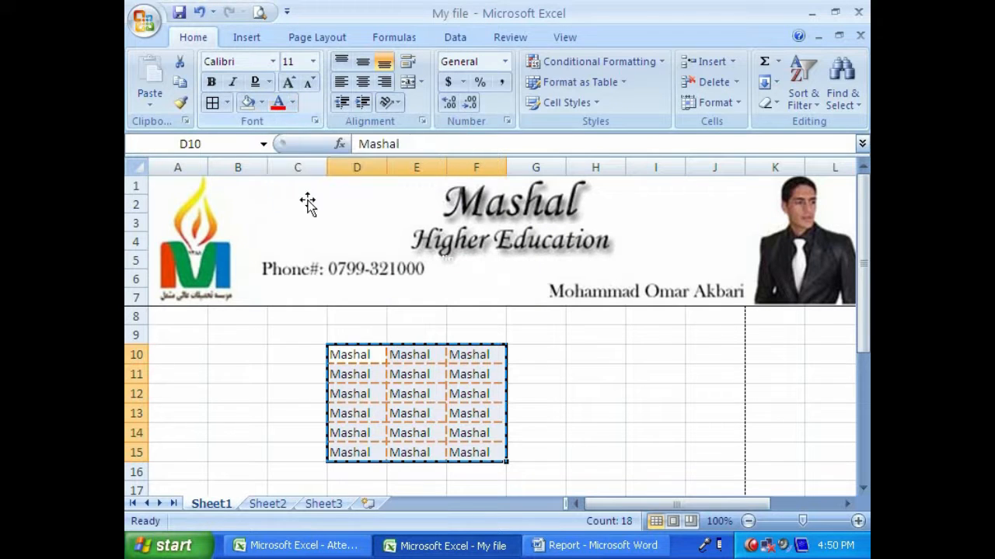
drag(356, 355, 454, 442)
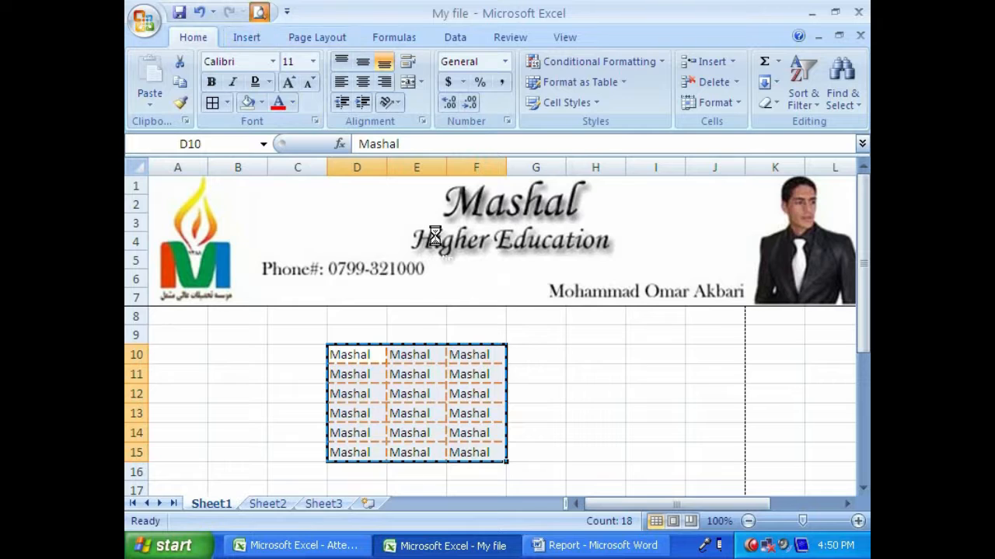
click(258, 12)
click(411, 109)
- Set the font color of cells D10:F15 to standard green and check it in the print preview
mouse_move(374, 358)
mouse_down()
mouse_move(467, 431)
mouse_move(468, 447)
mouse_up()
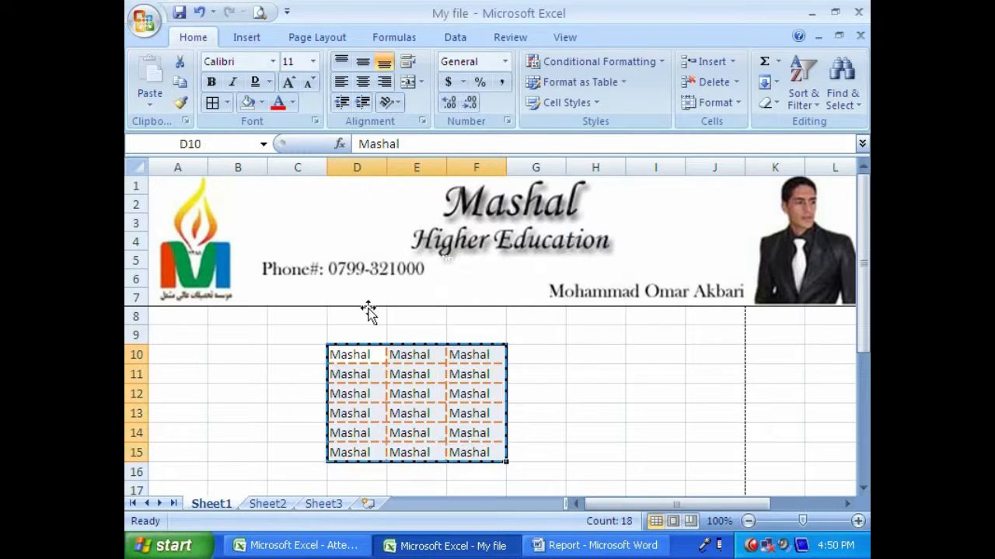
click(296, 109)
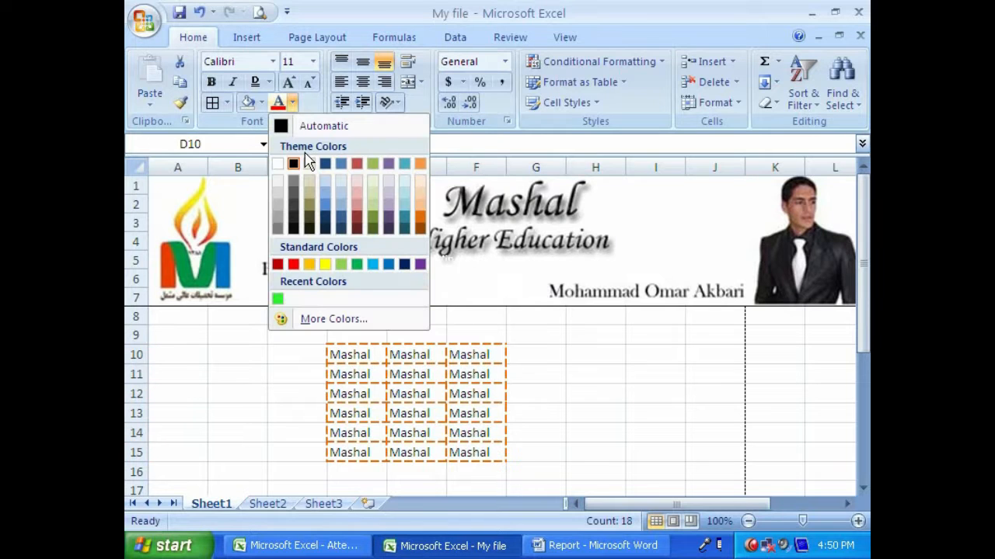
click(357, 265)
click(259, 13)
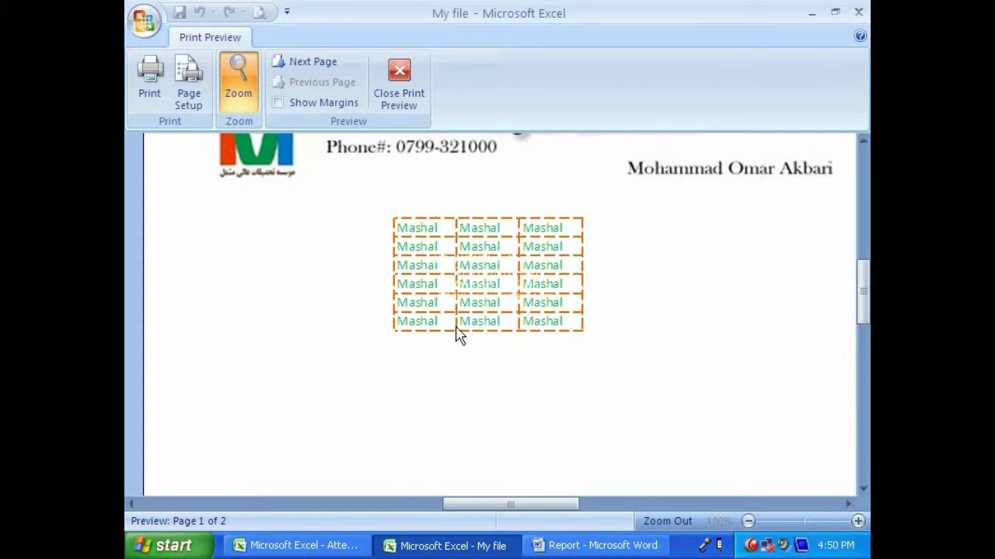
click(400, 77)
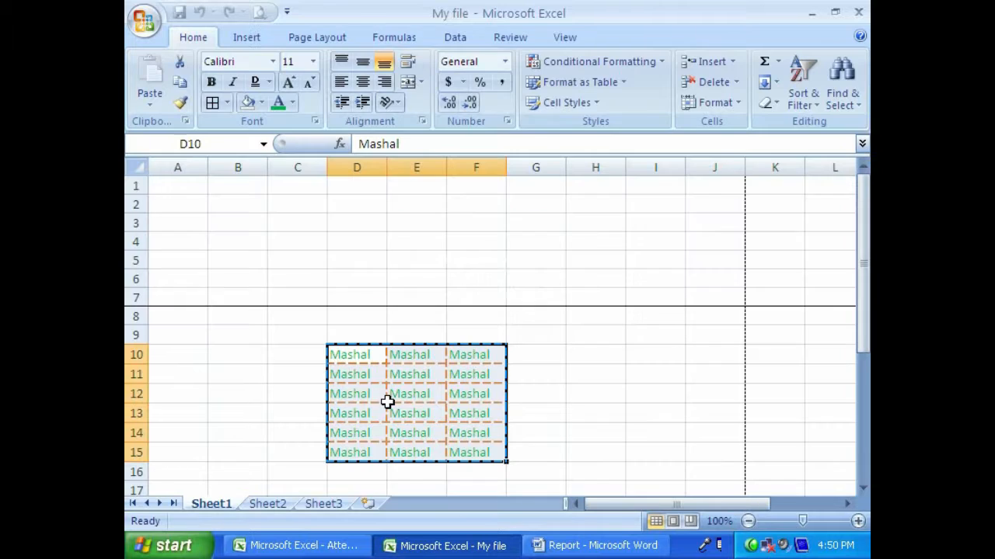
- Reset the font color of cells D10:F15 to Automatic
drag(362, 351, 466, 454)
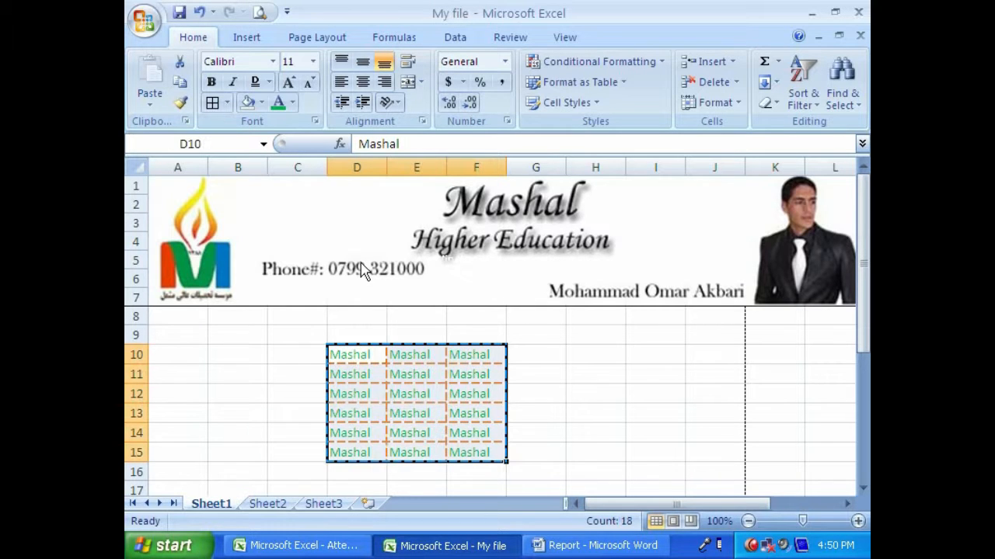
click(292, 105)
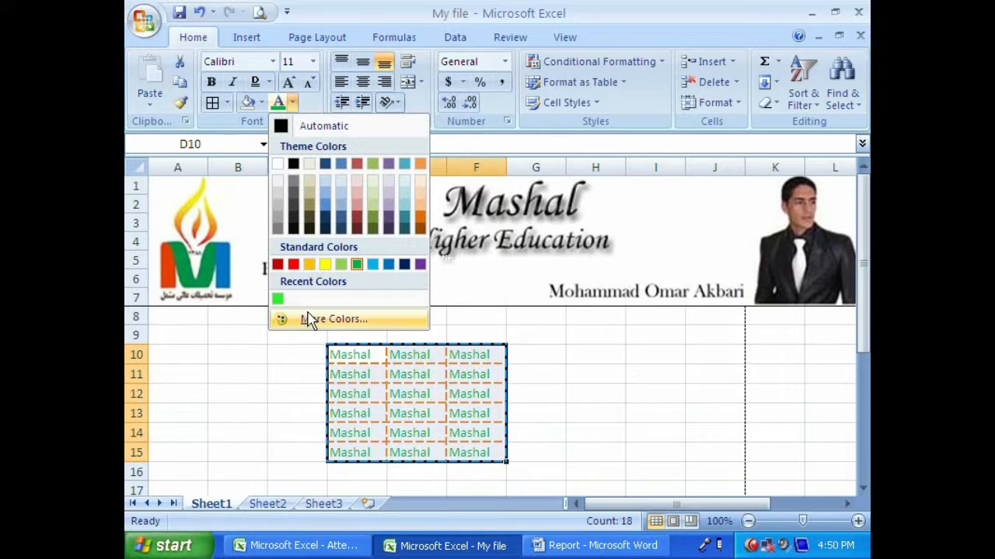
click(332, 130)
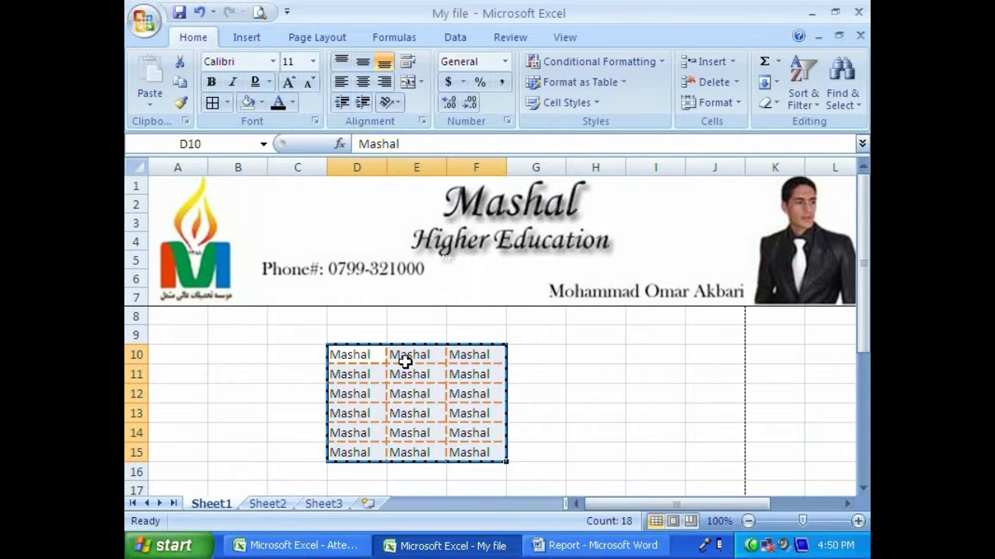
- Examine the standard and custom font color choices in the Colors dialog, leaving without changes
click(291, 102)
click(278, 321)
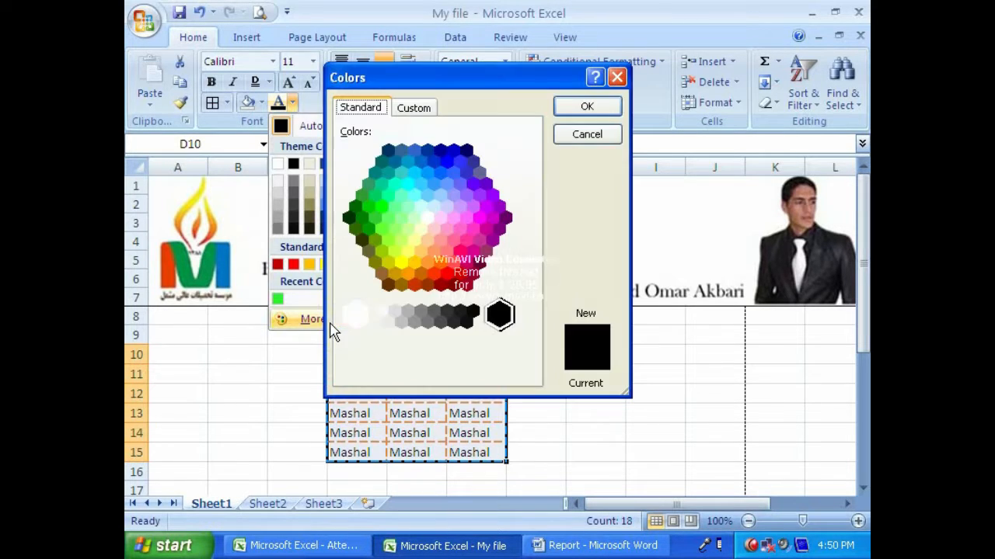
click(412, 113)
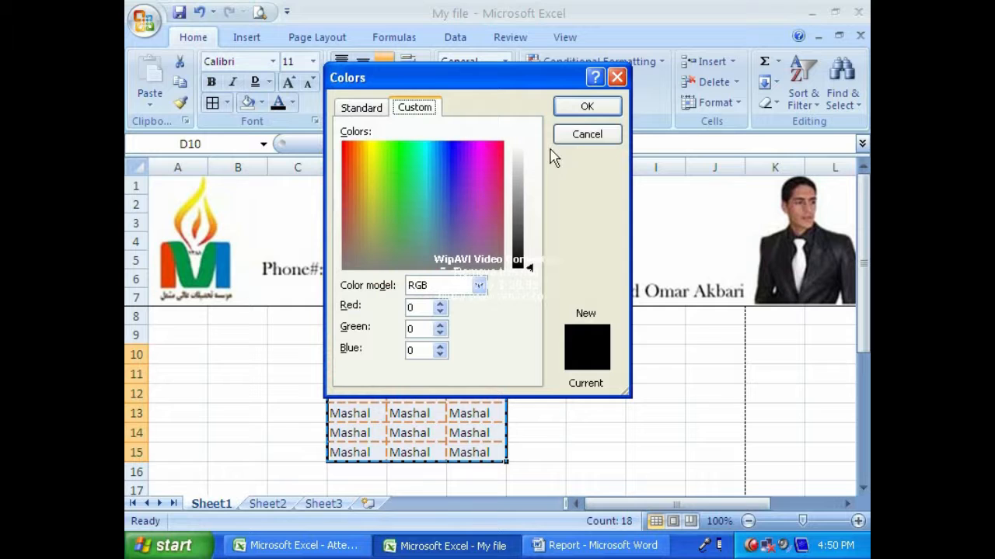
click(579, 135)
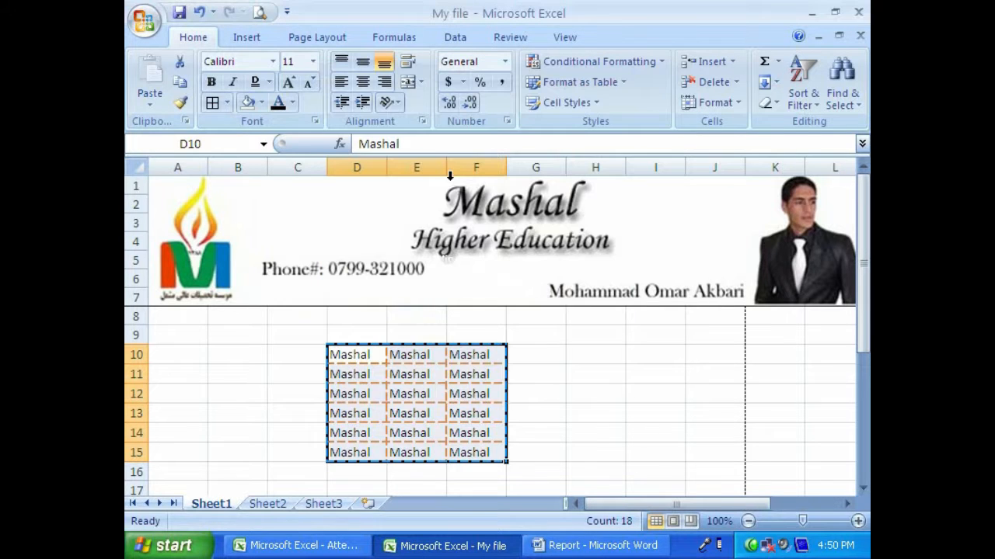
- Examine the number format categories in the Format Cells dialog for cells D10:F15, leaving the format unchanged
click(314, 122)
click(303, 62)
drag(322, 39, 326, 195)
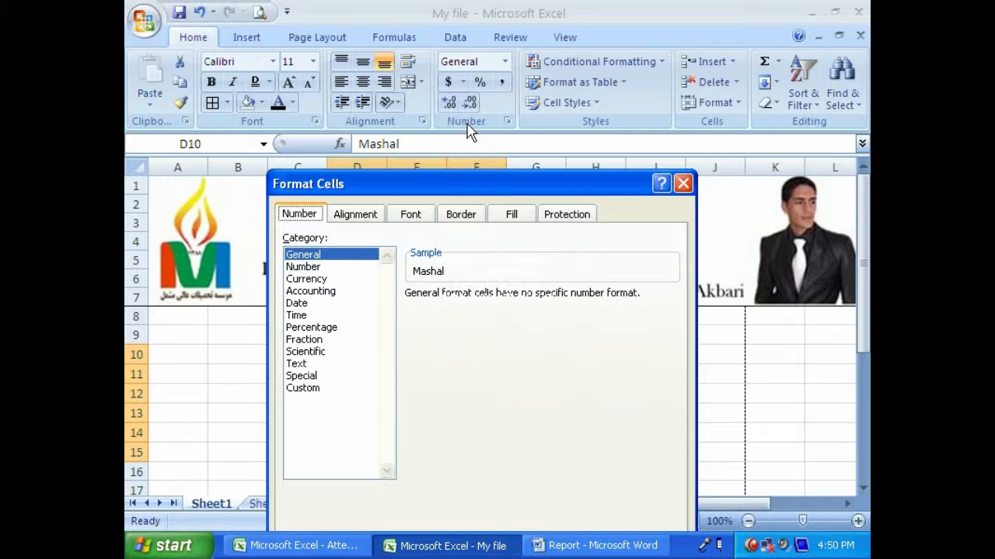
click(682, 184)
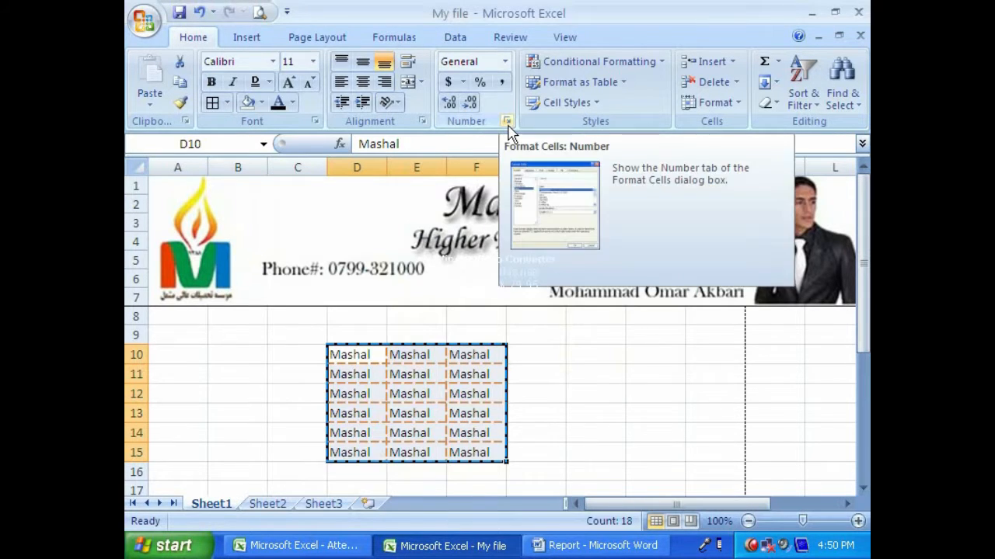
click(507, 122)
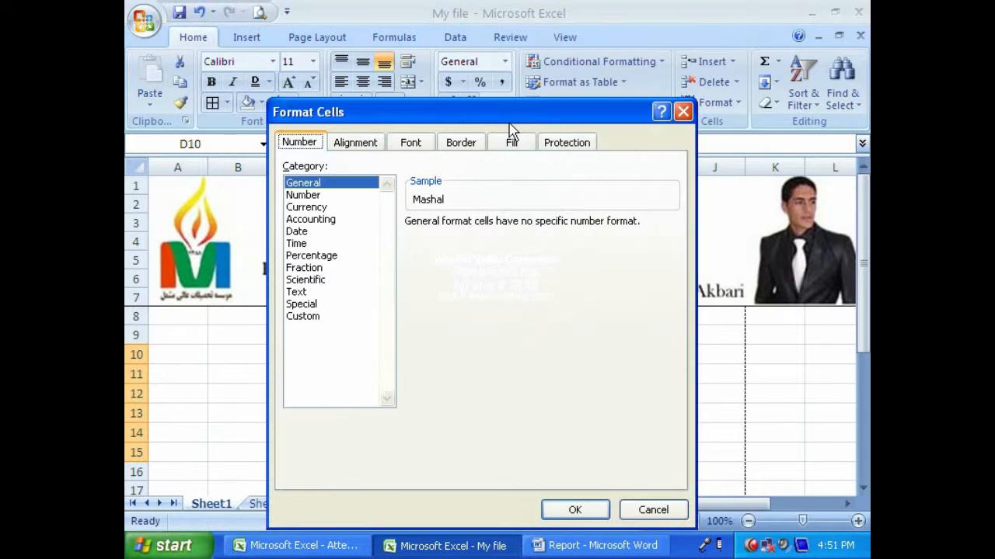
click(657, 513)
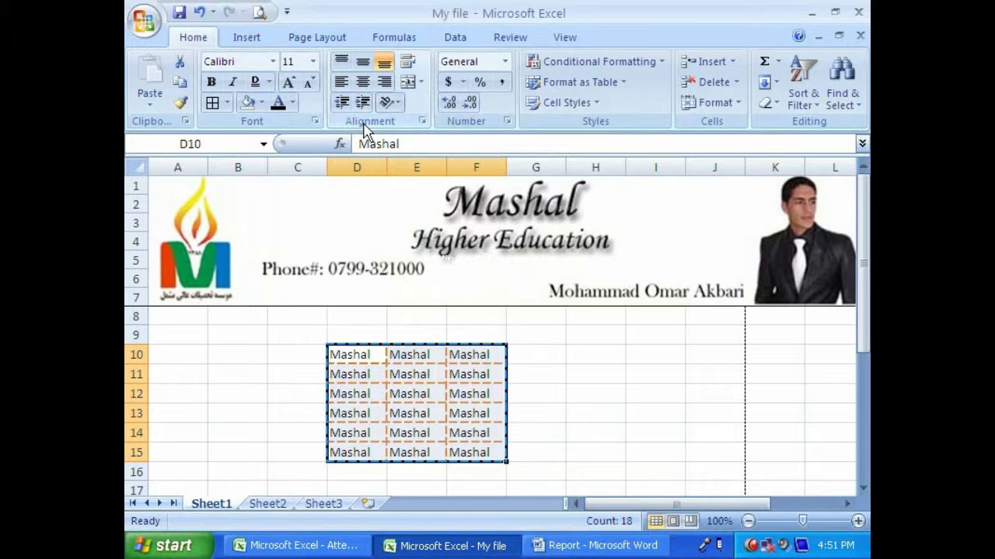
click(507, 122)
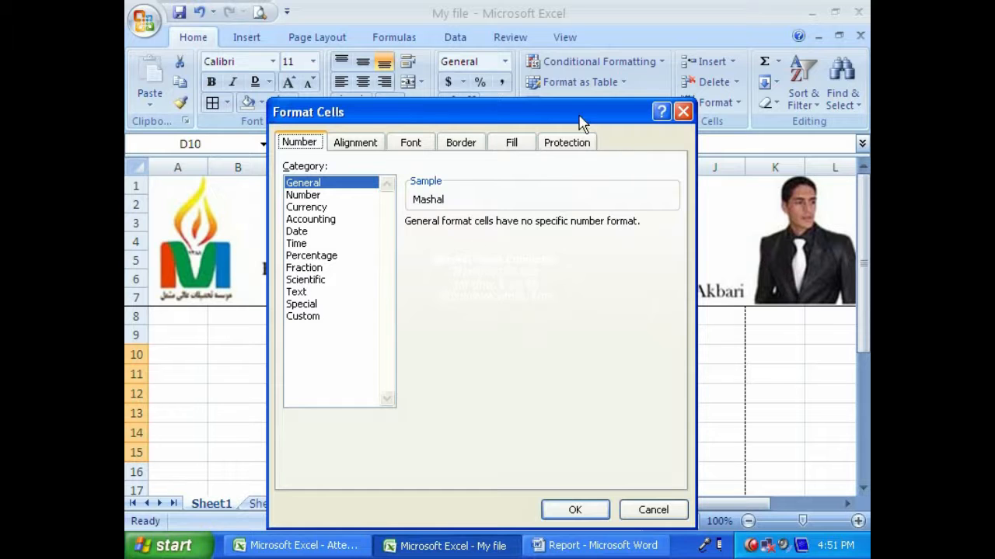
drag(579, 122, 579, 176)
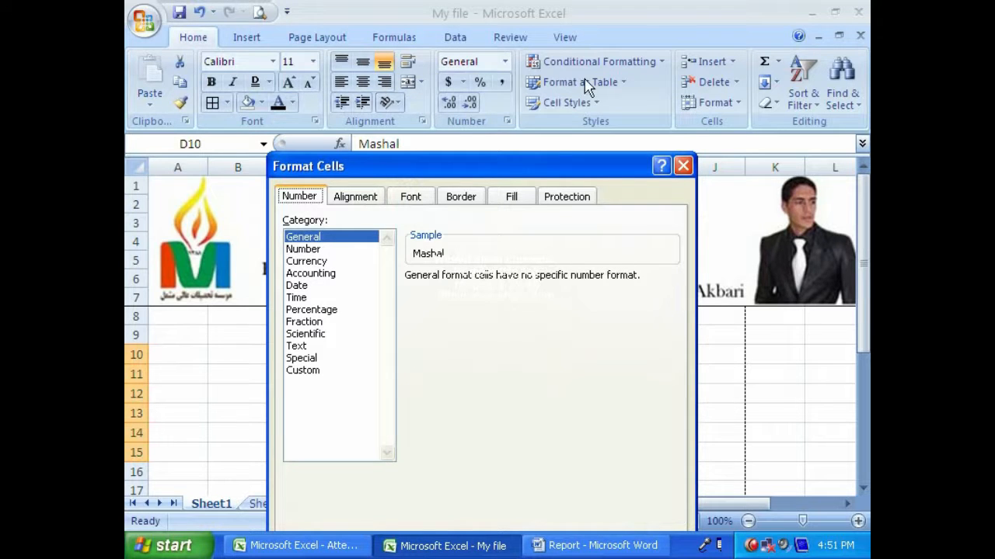
click(682, 165)
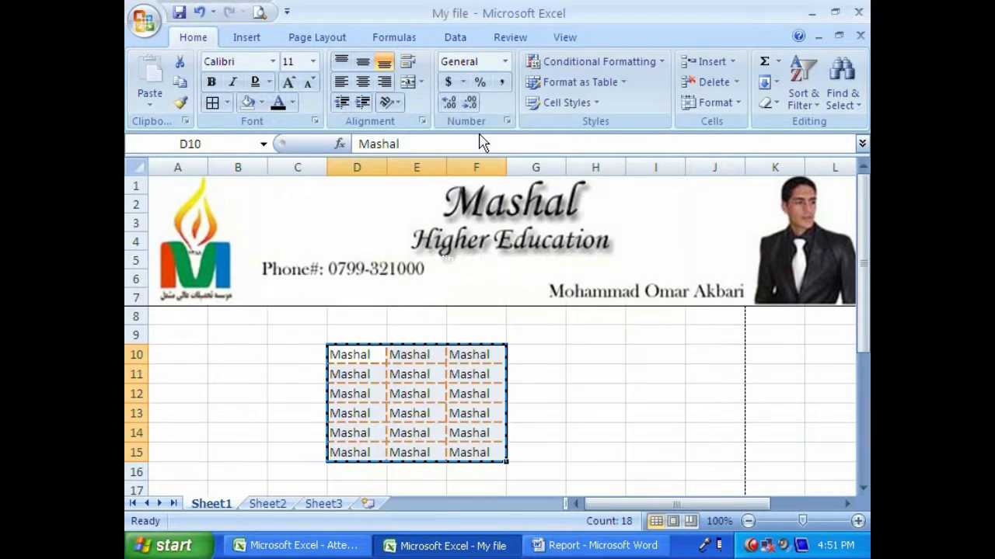
- View the font settings and the General number category for cells D10:F15, closing Format Cells without changes
click(315, 121)
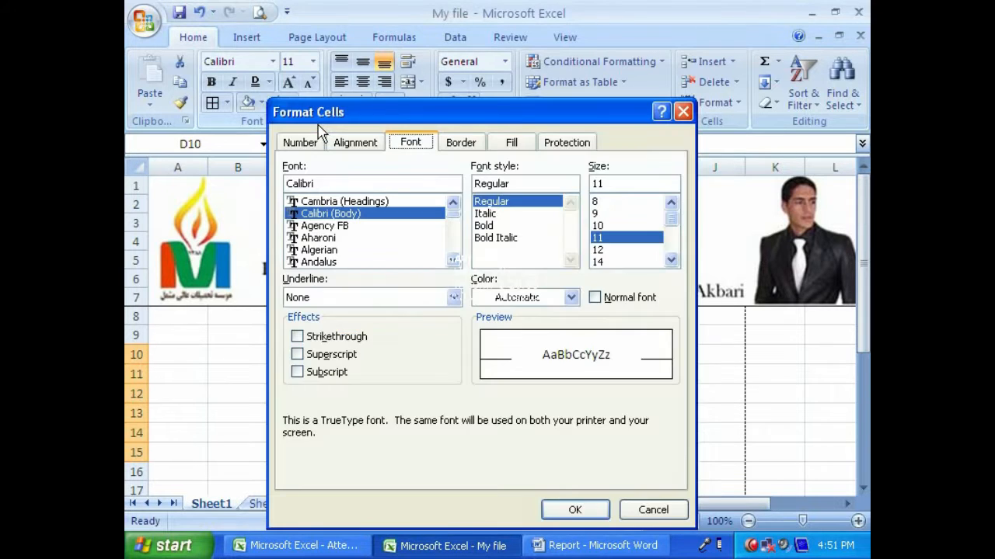
click(299, 143)
drag(304, 109, 286, 76)
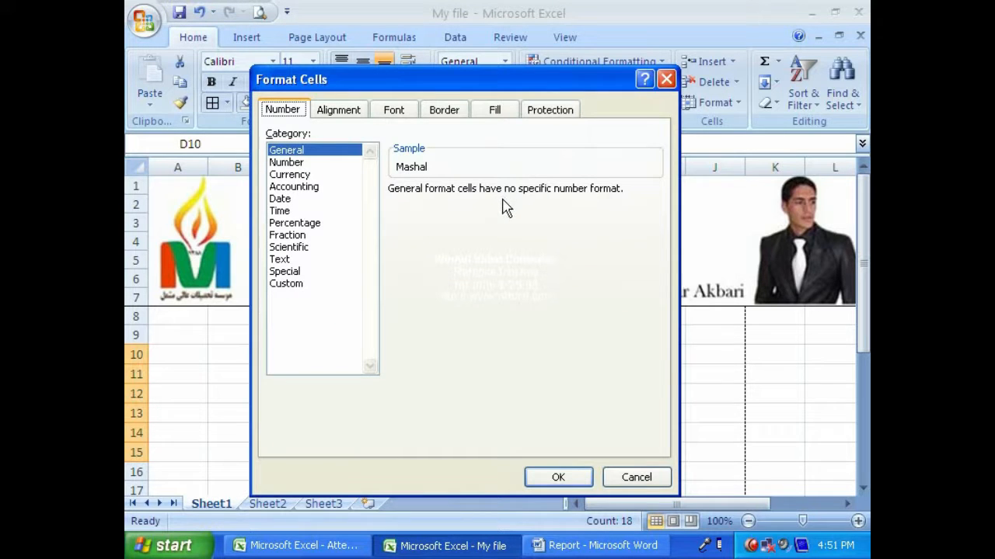
click(634, 477)
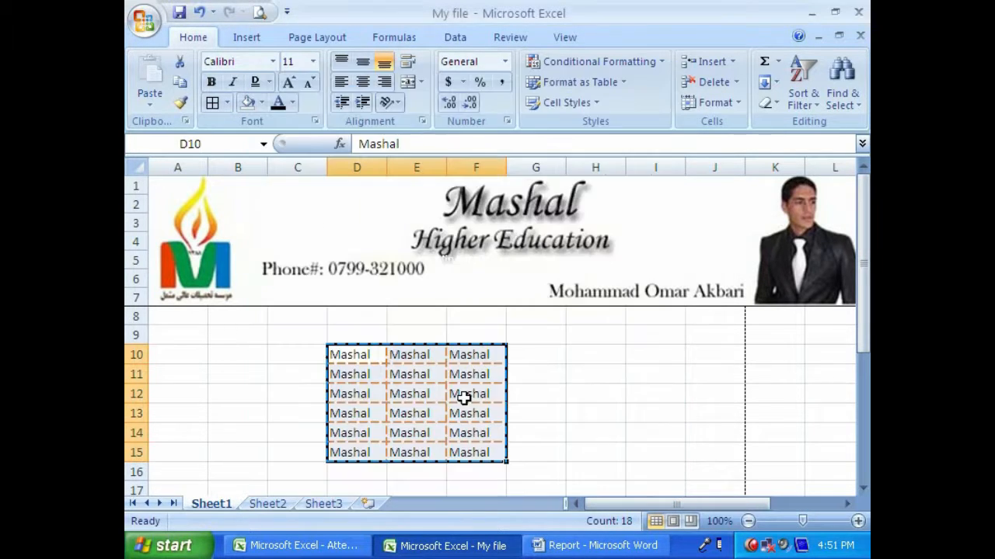
- Clear all contents and formatting from cells D9:F16
drag(358, 343, 493, 466)
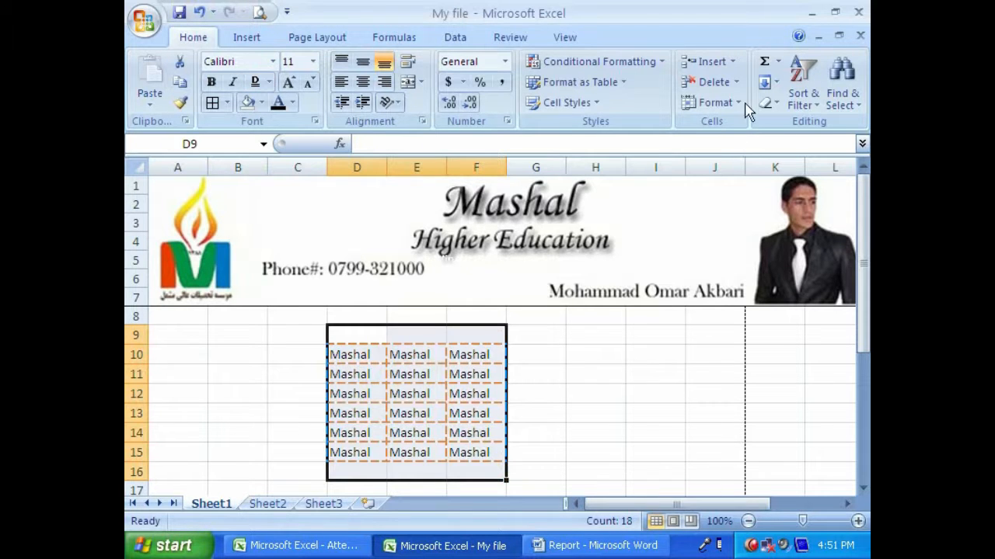
click(770, 103)
click(784, 164)
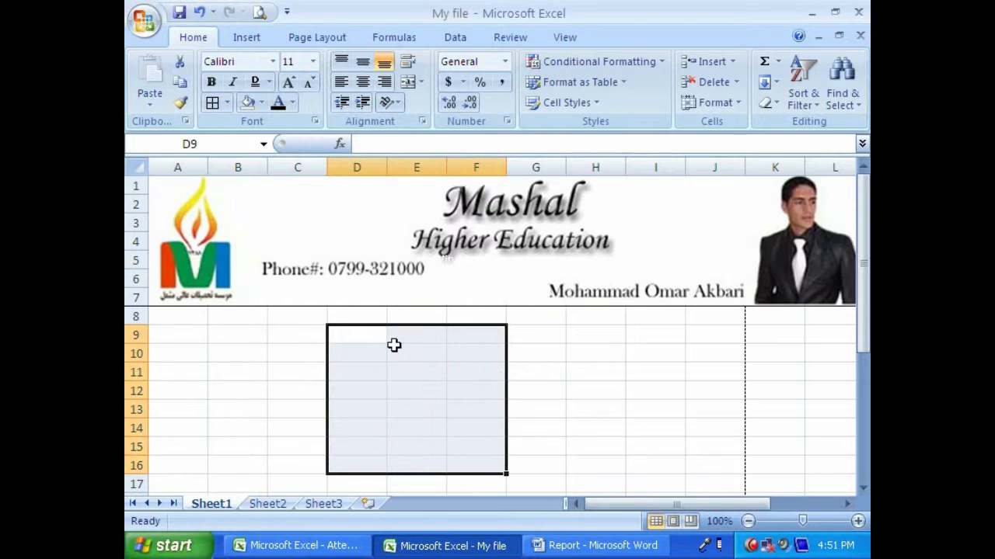
- Enter the date 02/02/09 in cell D10 and select that cell again
key(Down)
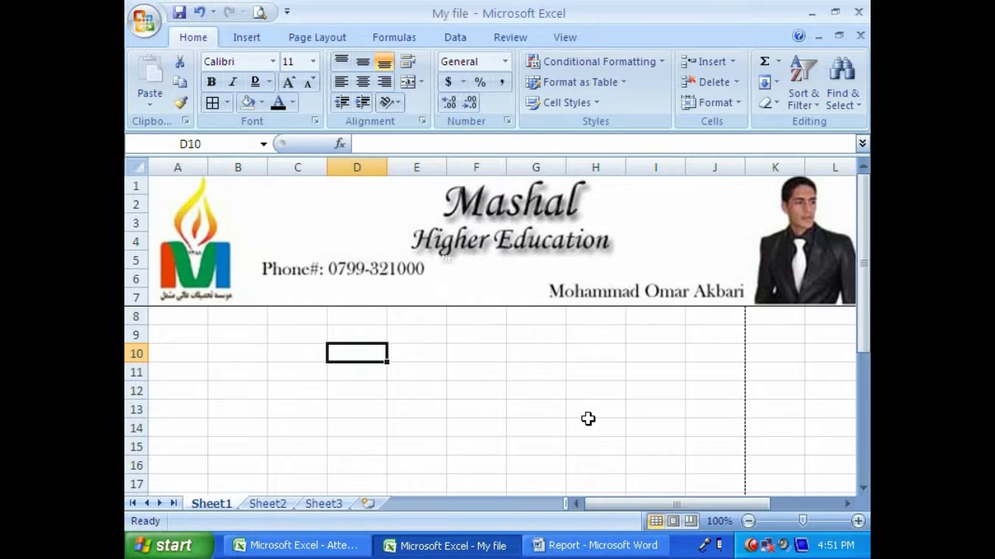
text(02/0)
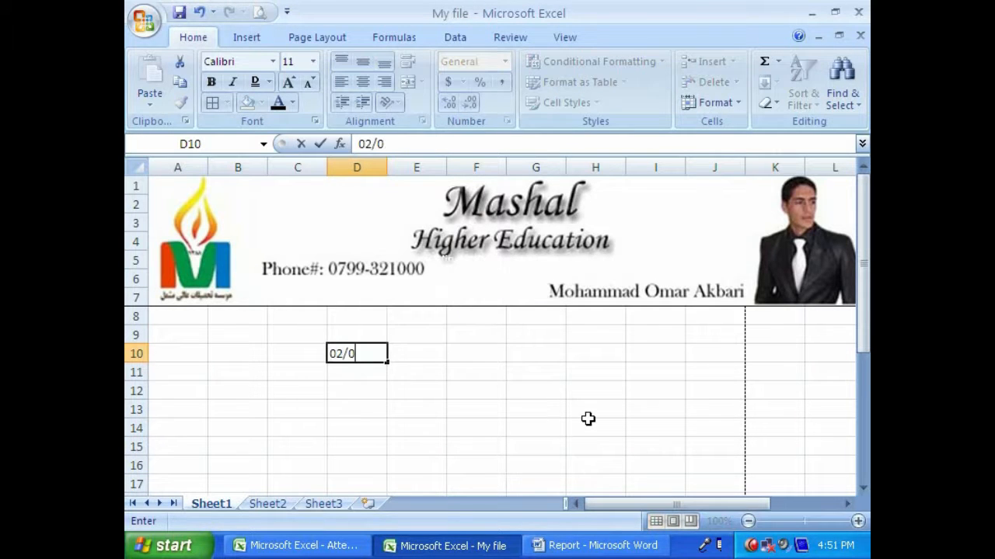
text(2/09)
key(Return)
click(354, 354)
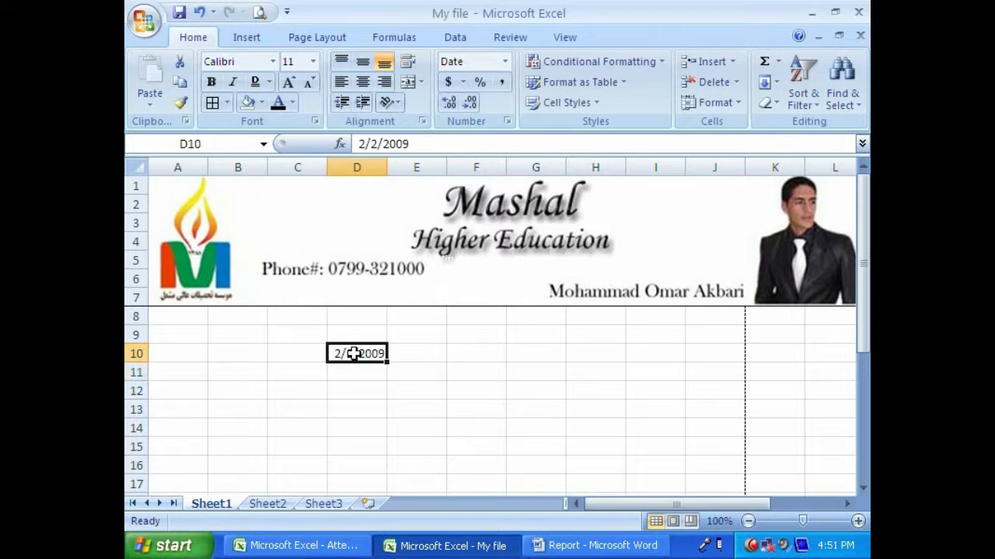
- Format the date in cell D10 with the long date type "*Wednesday, March 14, 2001"
click(315, 121)
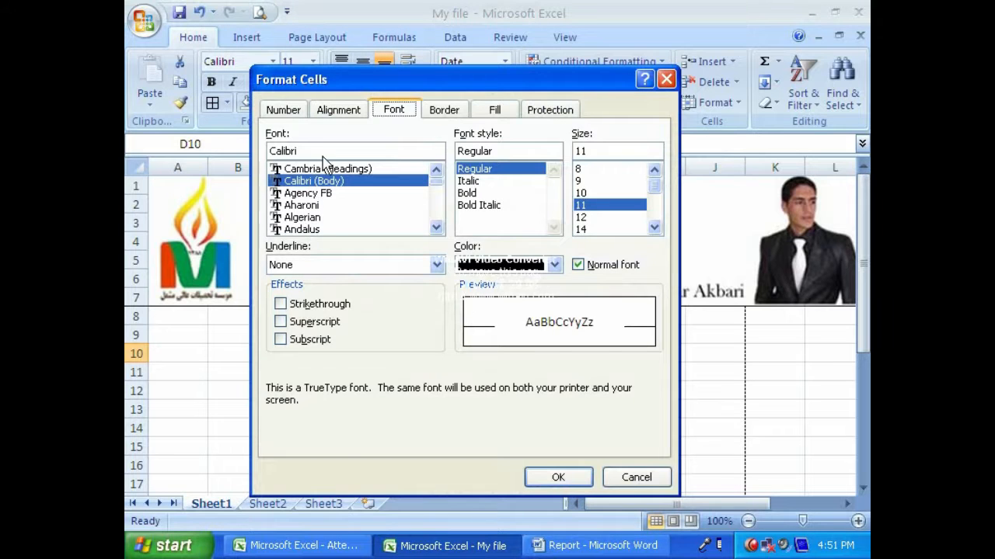
click(294, 113)
click(417, 217)
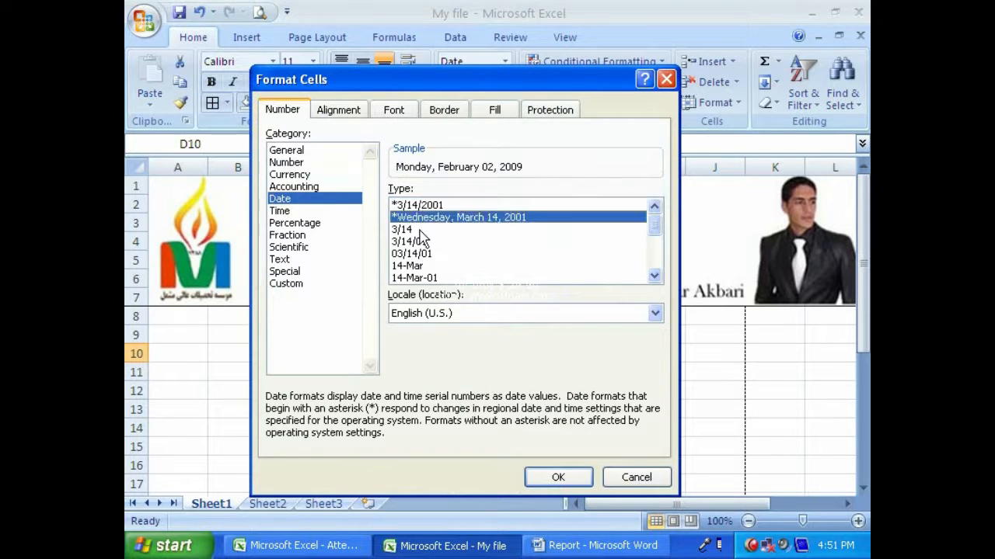
click(581, 476)
click(426, 383)
click(422, 351)
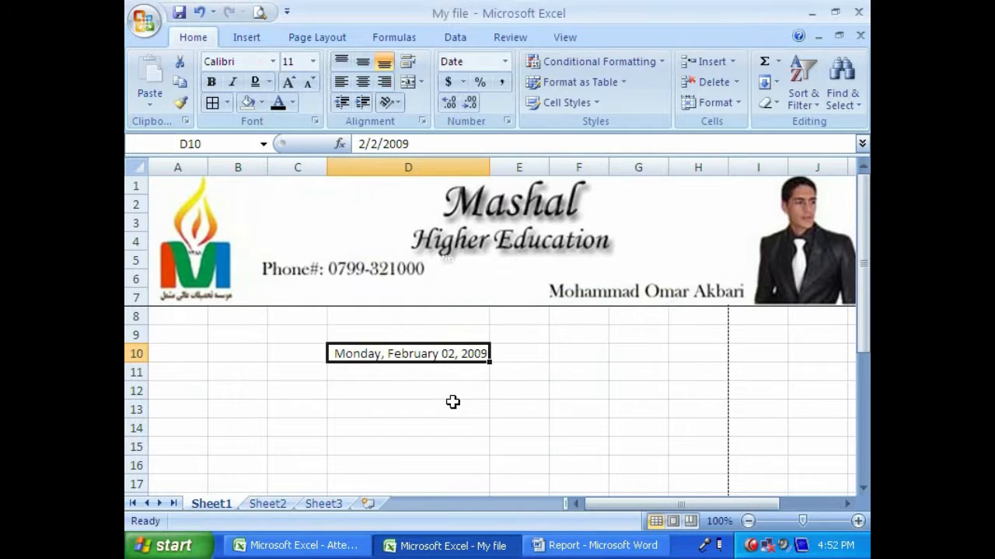
- Delete the date from cell D10 and enter the number 5 there
key(Delete)
click(448, 391)
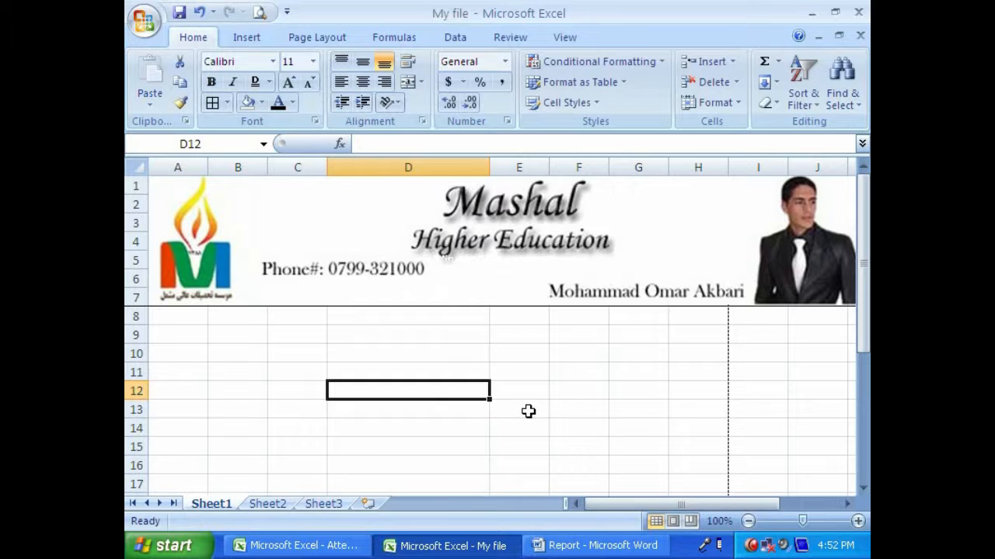
key(Up)
key(Up)
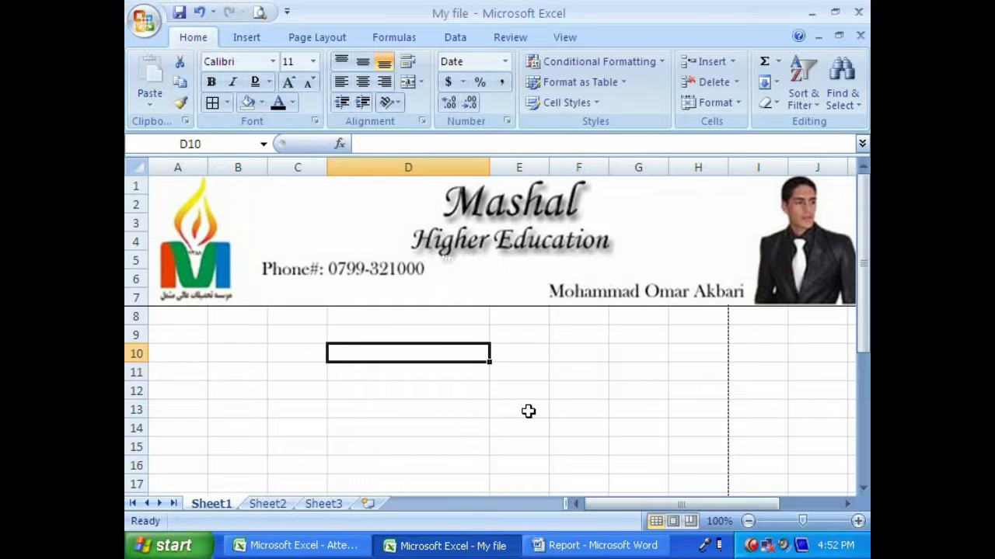
text(5)
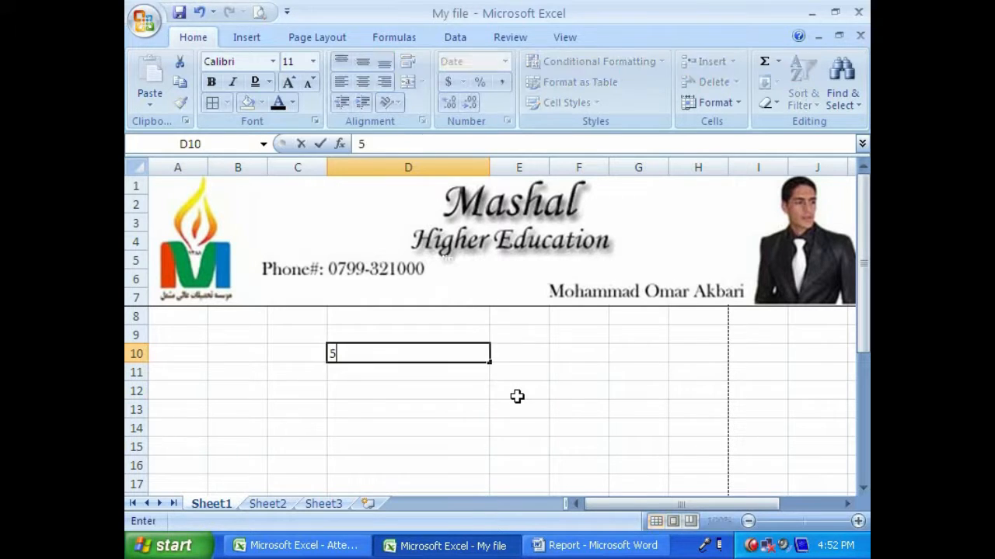
key(Return)
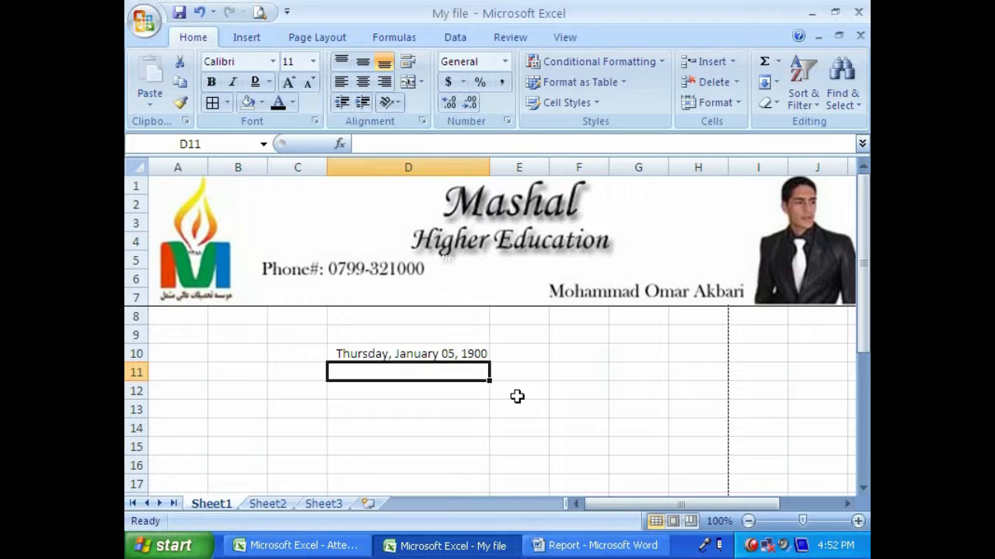
- Replace the contents of cell D10 with the number 4
key(Up)
key(BackSpace)
key(ctrl+Return)
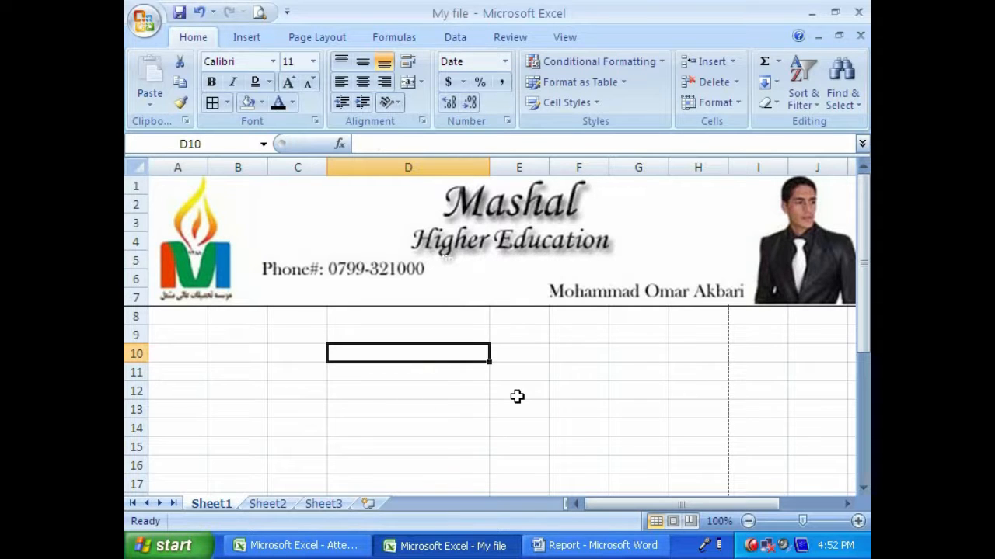
text(4)
key(Return)
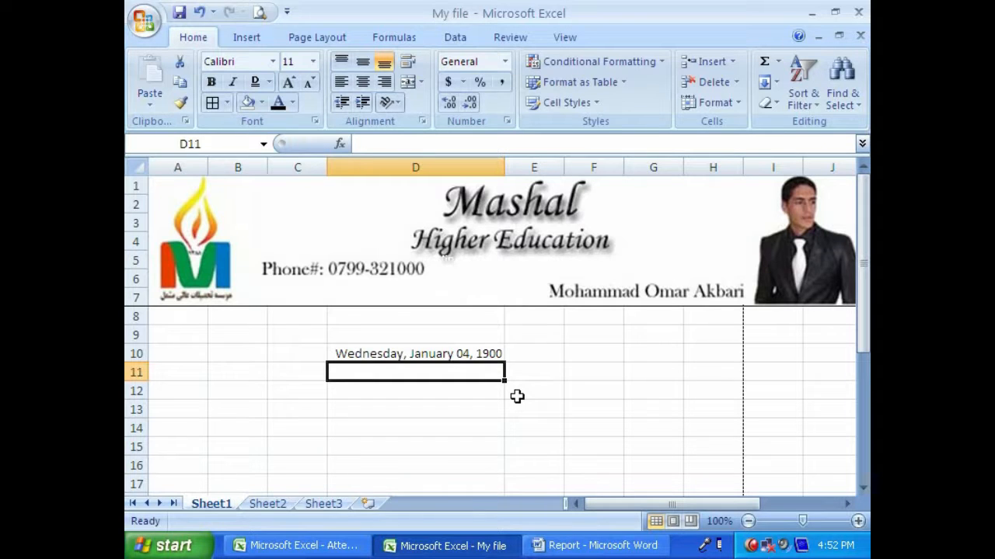
key(Up)
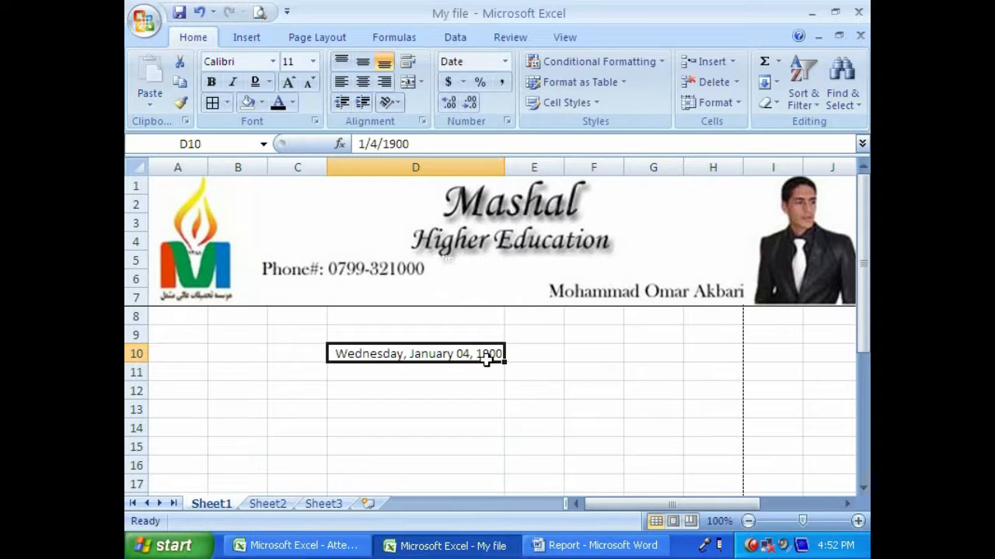
- Reset the number format of cells D9:D14 to General
click(474, 330)
drag(470, 335, 478, 429)
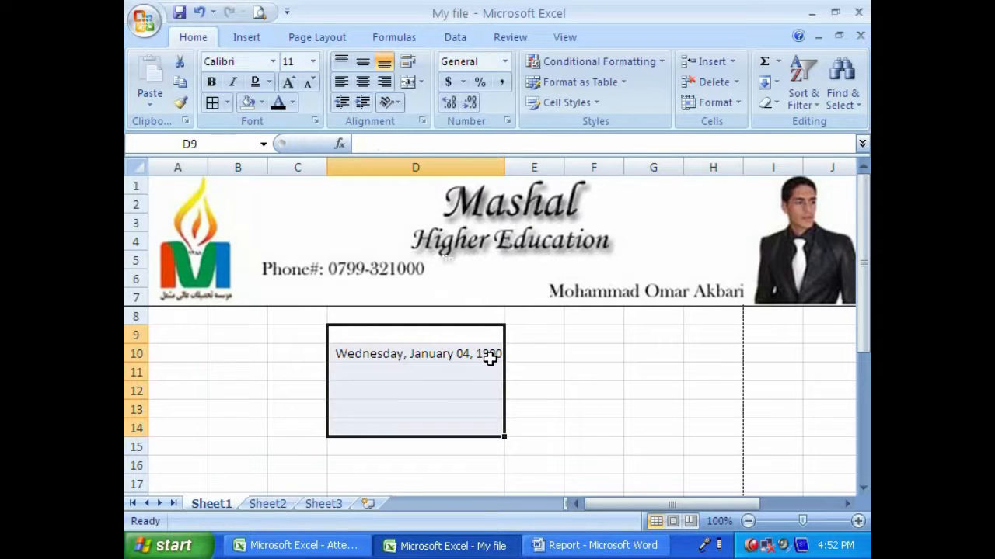
drag(470, 342, 464, 428)
click(314, 126)
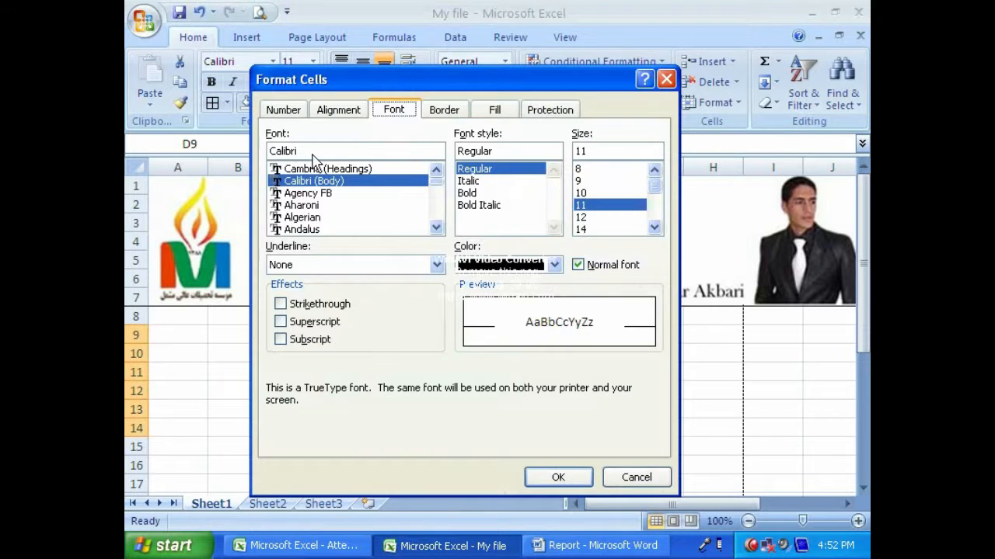
click(286, 110)
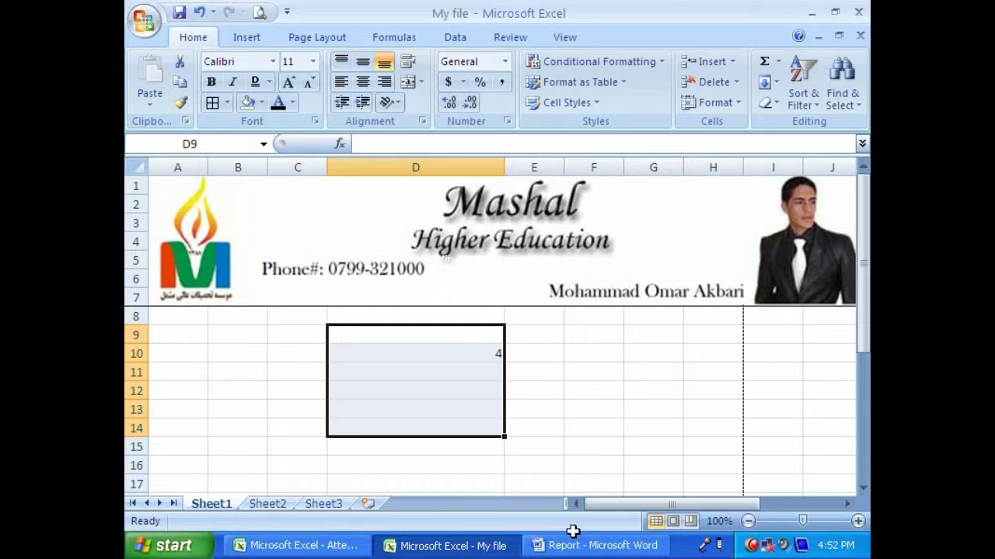
- Review the number format categories for cells D9:D14 and leave Format Cells without changes
click(315, 120)
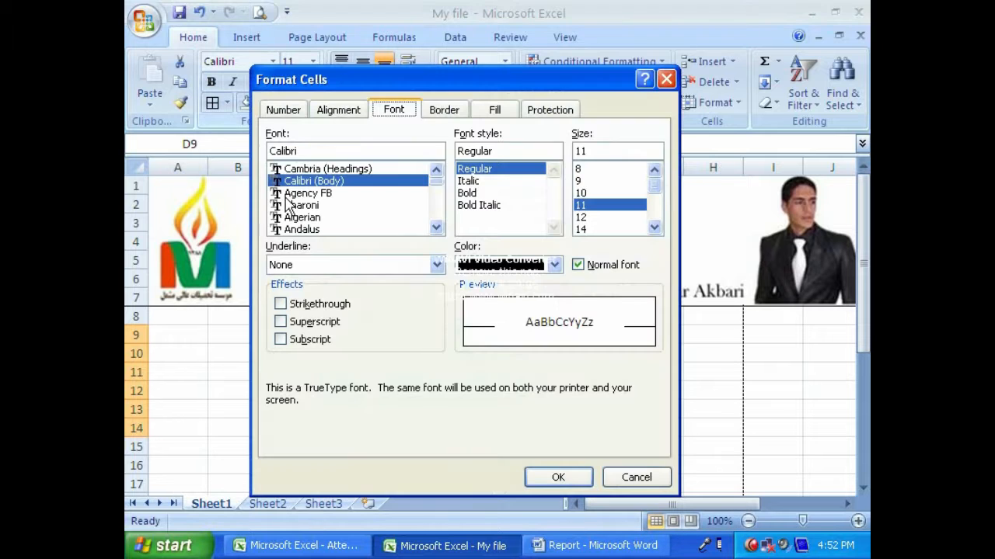
click(284, 115)
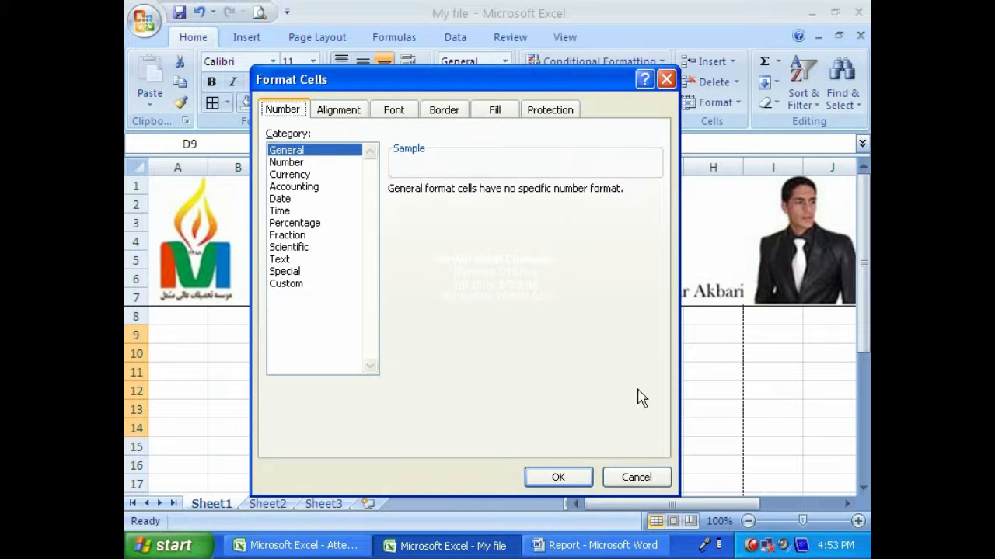
click(635, 475)
- Undo the accidental cell move and apply the General number format to cells C8:E16
drag(412, 324, 546, 466)
key(ctrl+z)
drag(300, 319, 553, 456)
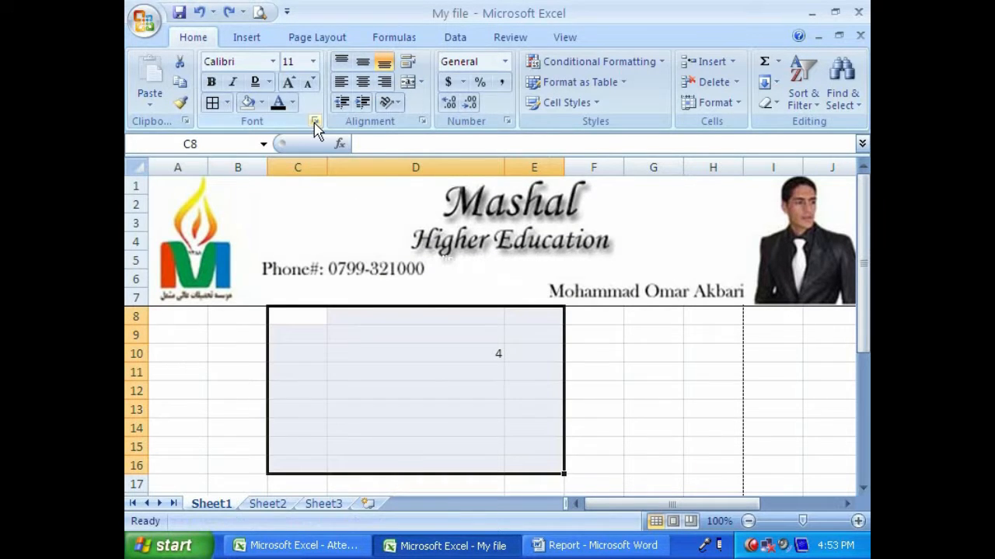
click(314, 121)
click(283, 115)
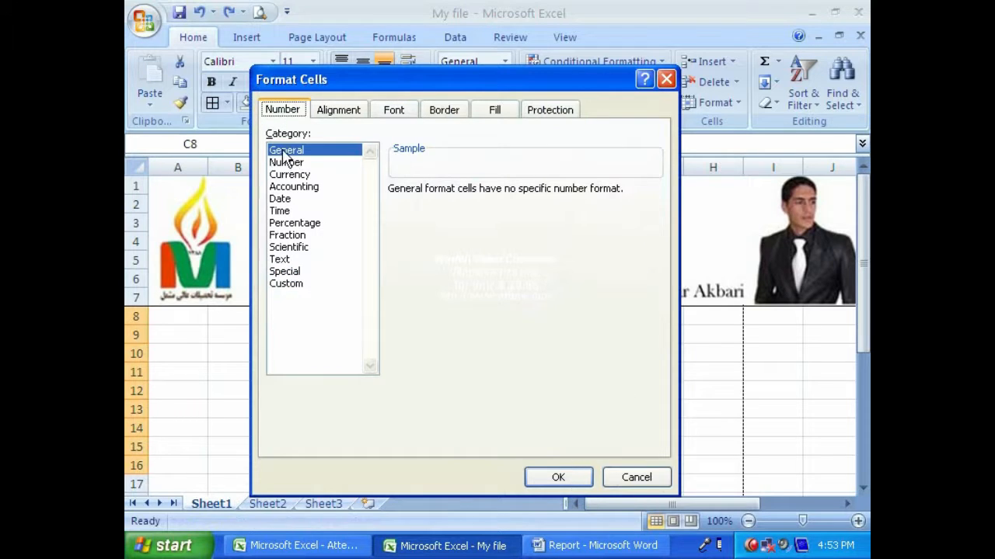
click(567, 477)
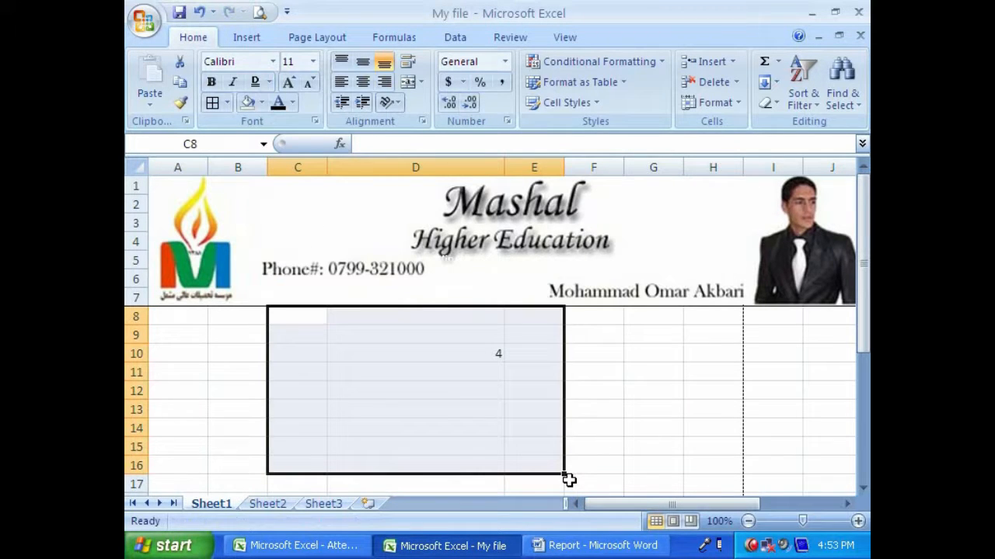
click(599, 388)
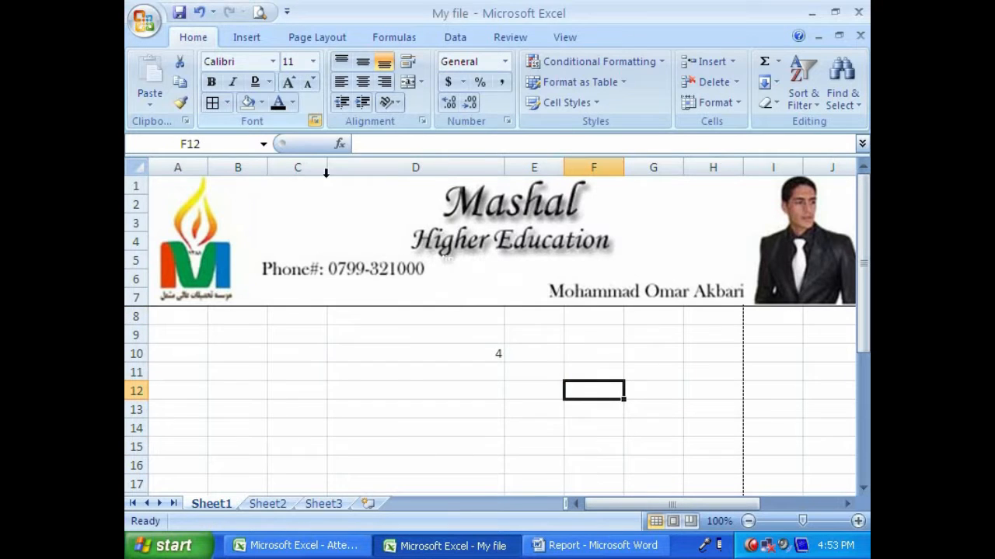
key(ctrl+shift+f)
click(277, 108)
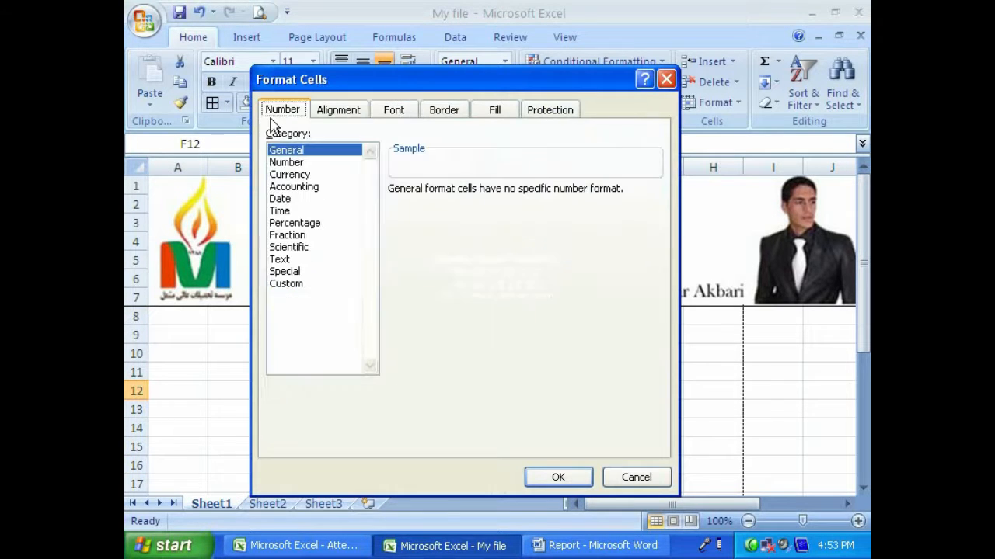
click(286, 163)
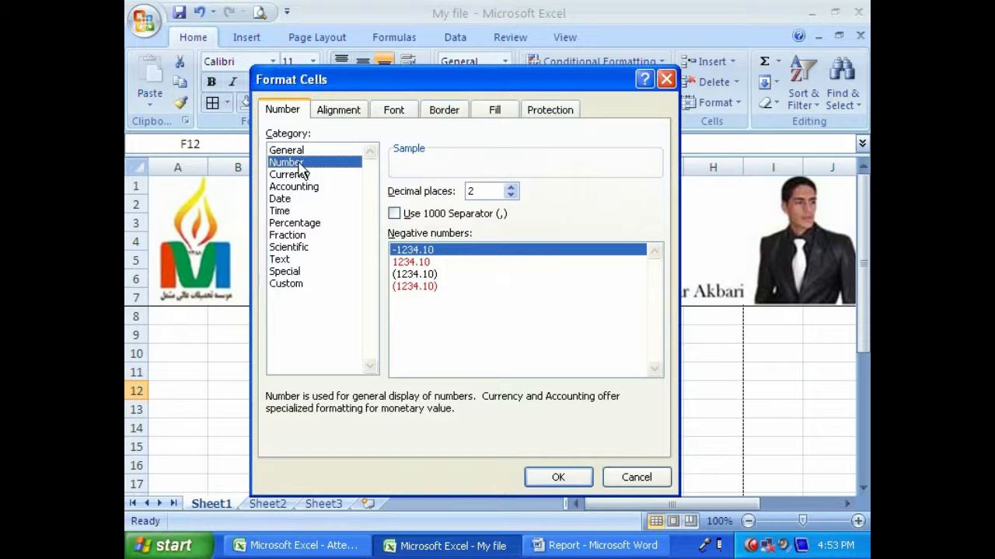
click(637, 477)
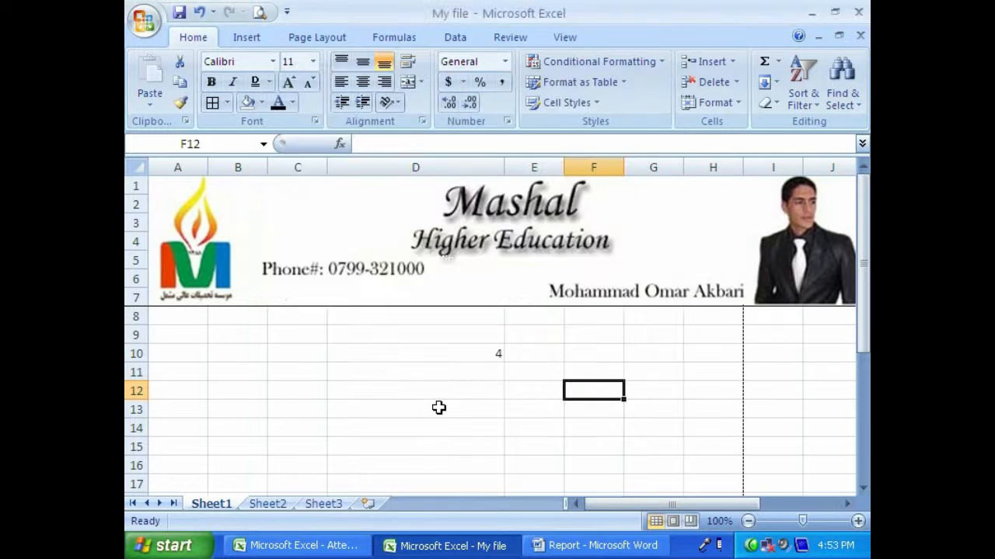
- Enter 100, 2000 and 3000 down cells C9 to C11
click(287, 340)
text(100)
key(Return)
text(2000)
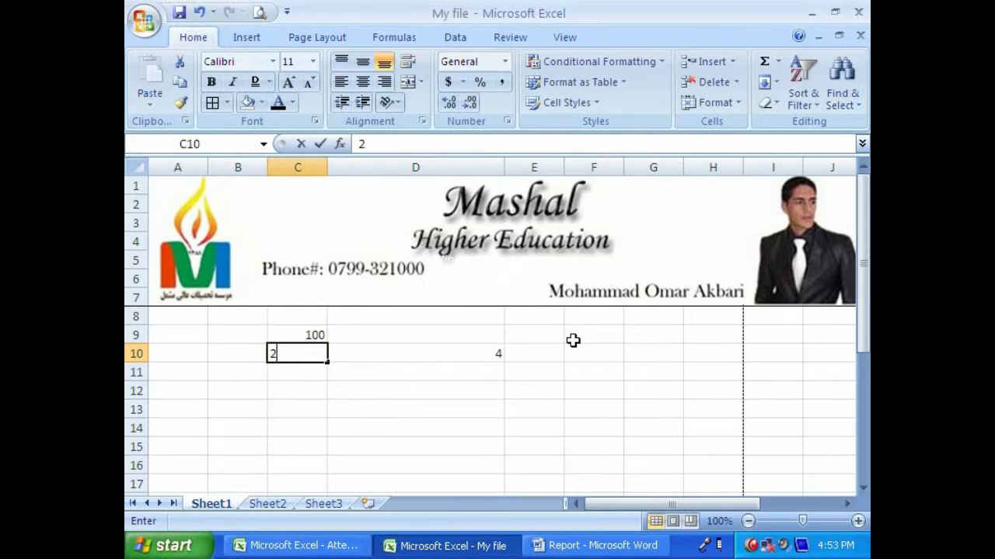
key(Return)
text(3)
key(Return)
key(Up)
key(F2)
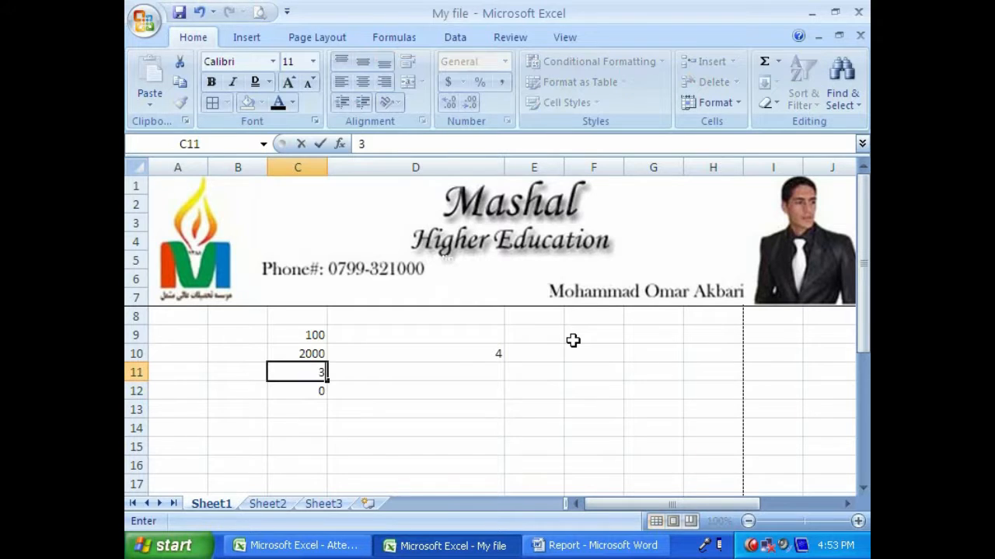
text(000)
key(Return)
- Continue the column with 4000, 5000, 6000 and 7000 in cells C12 to C15
text(4000)
key(Return)
text(5000)
key(Return)
text(6000)
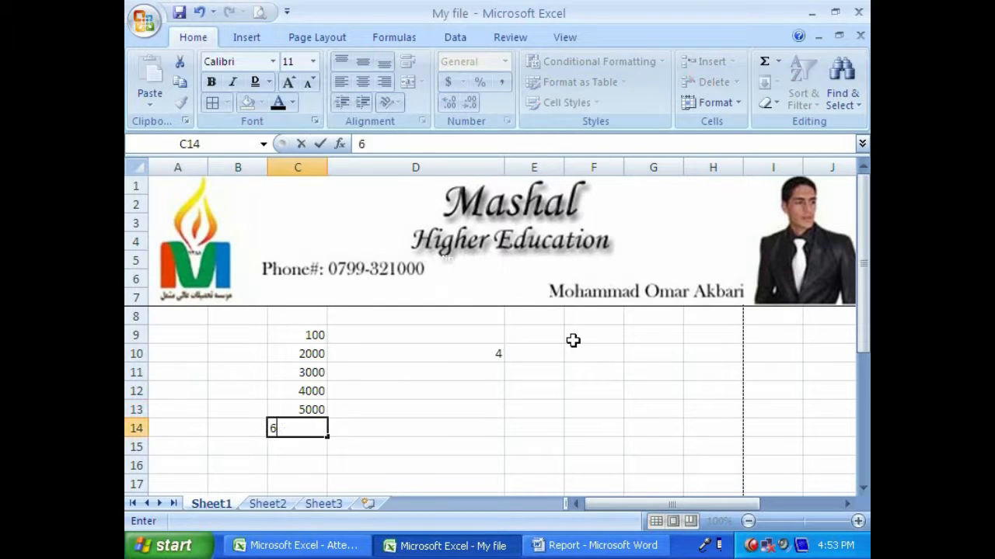
key(Return)
text(4000)
key(ctrl+Return)
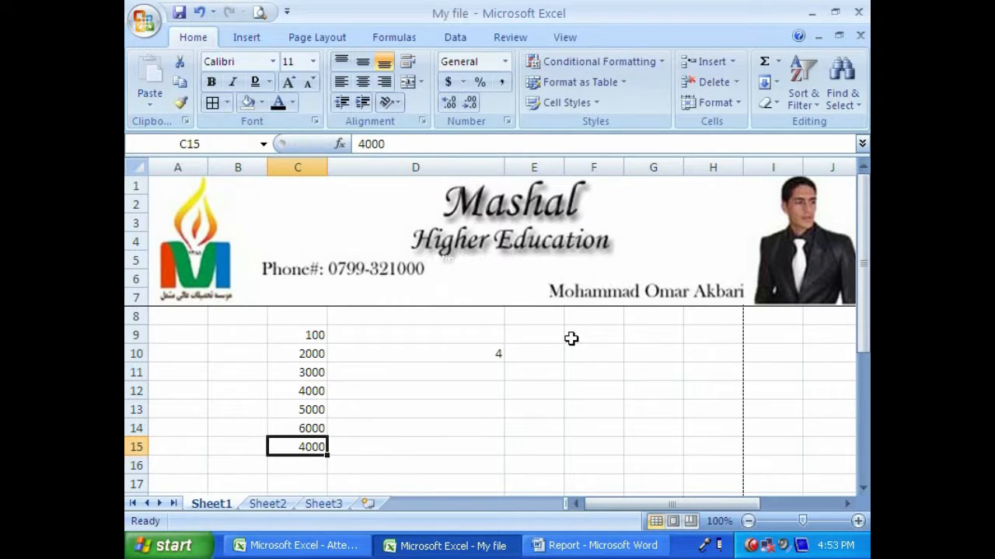
text(7000)
key(Return)
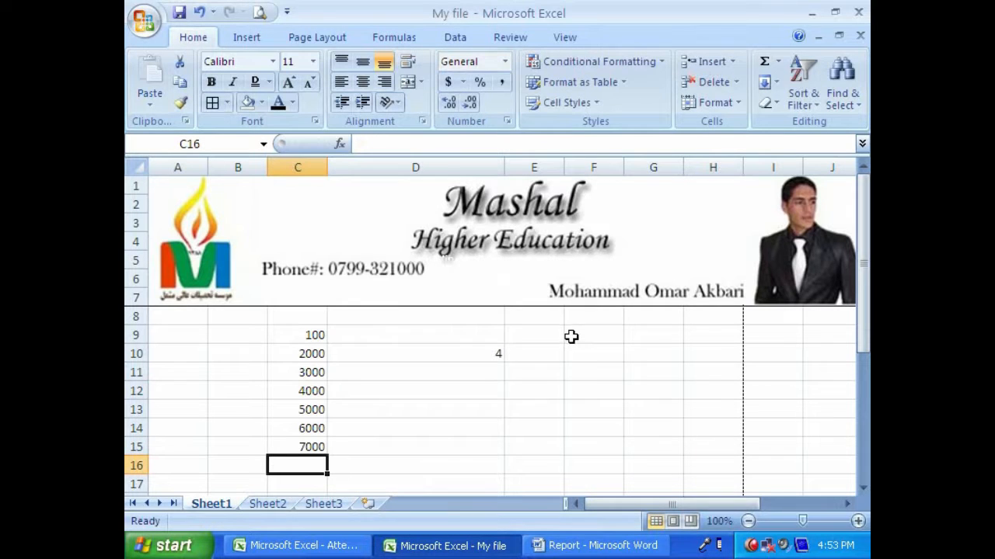
- Replace the value in cell C9 with 1000
click(330, 336)
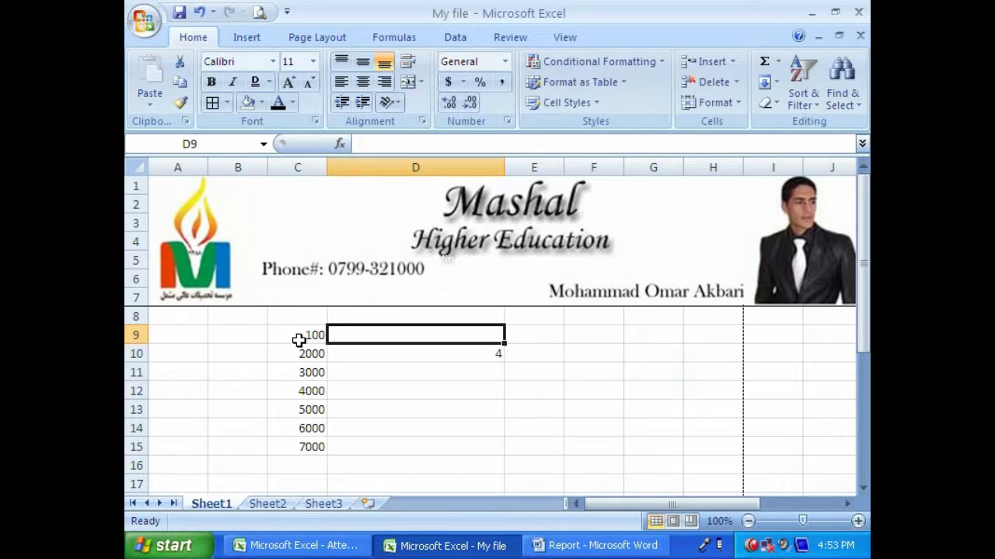
click(298, 340)
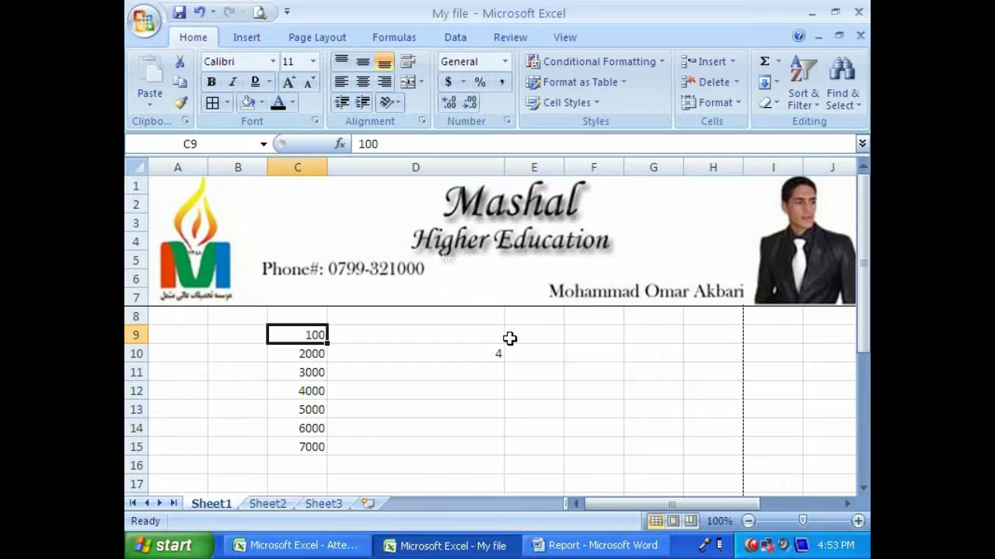
text(1000)
key(Return)
- Format cells C9:C15 as Number with 2 decimal places and the 1000 separator, and undo the formatting
drag(319, 336, 315, 445)
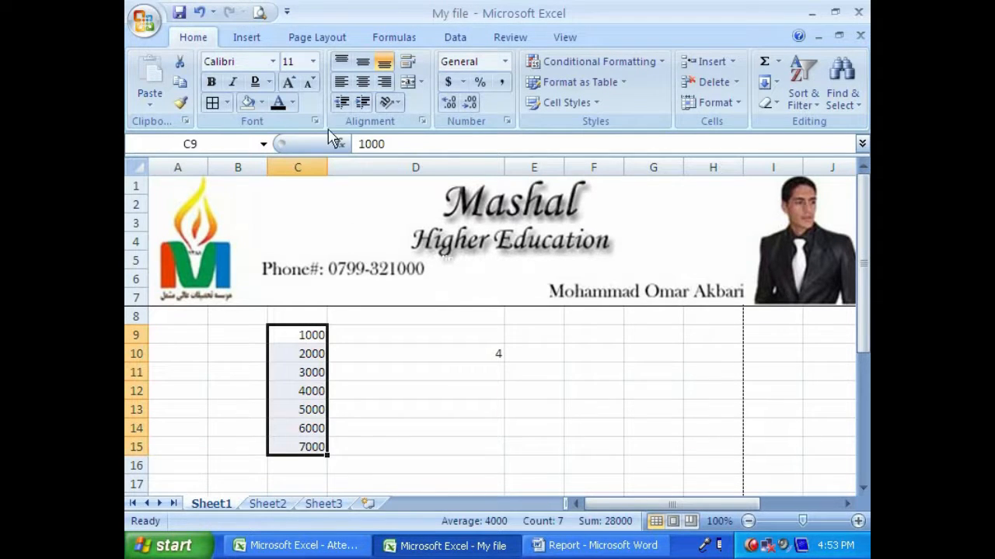
click(314, 120)
click(284, 109)
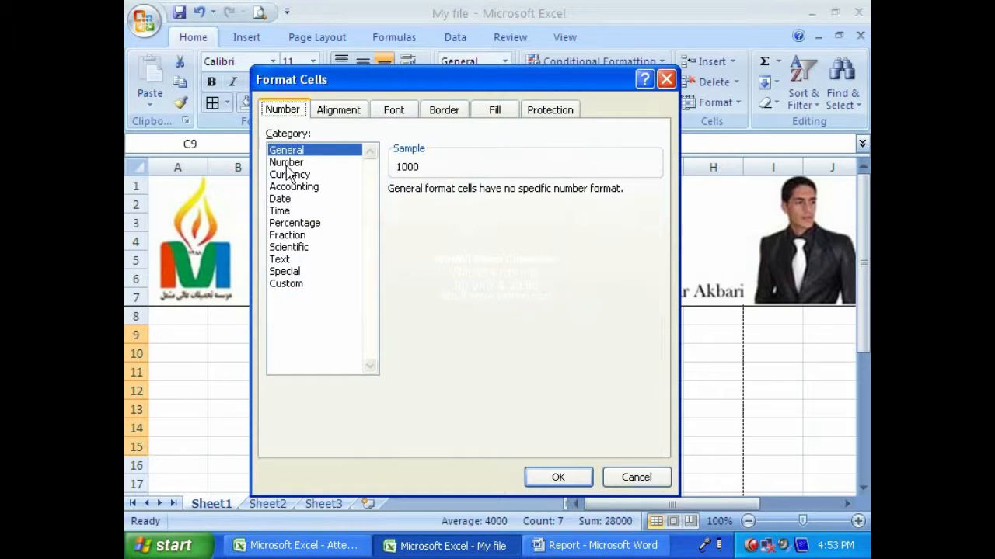
click(287, 163)
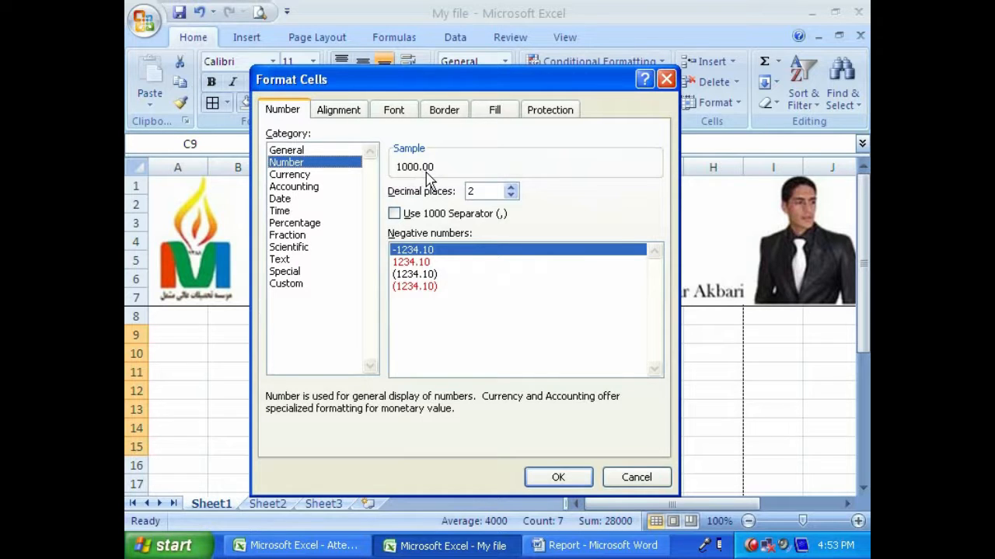
click(511, 196)
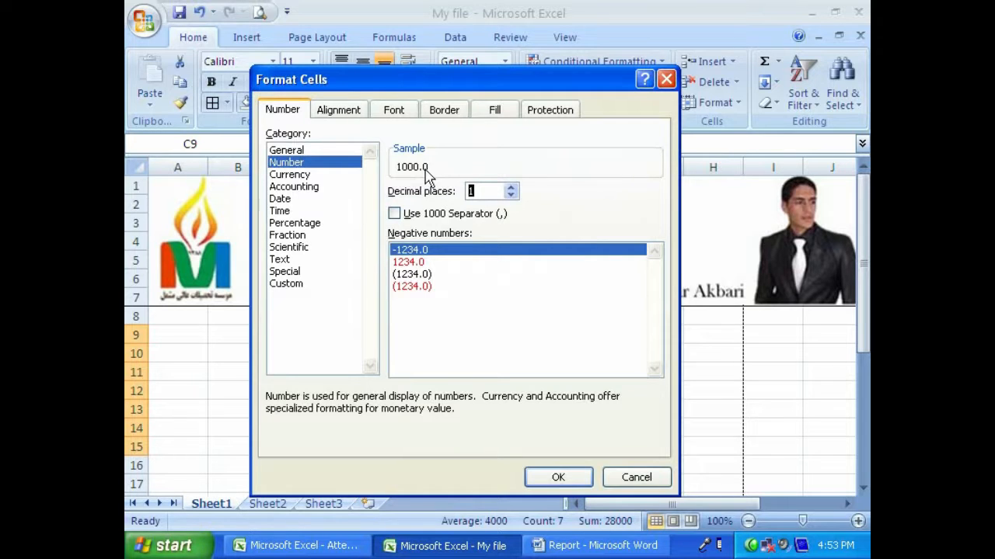
click(511, 195)
click(511, 188)
click(511, 188)
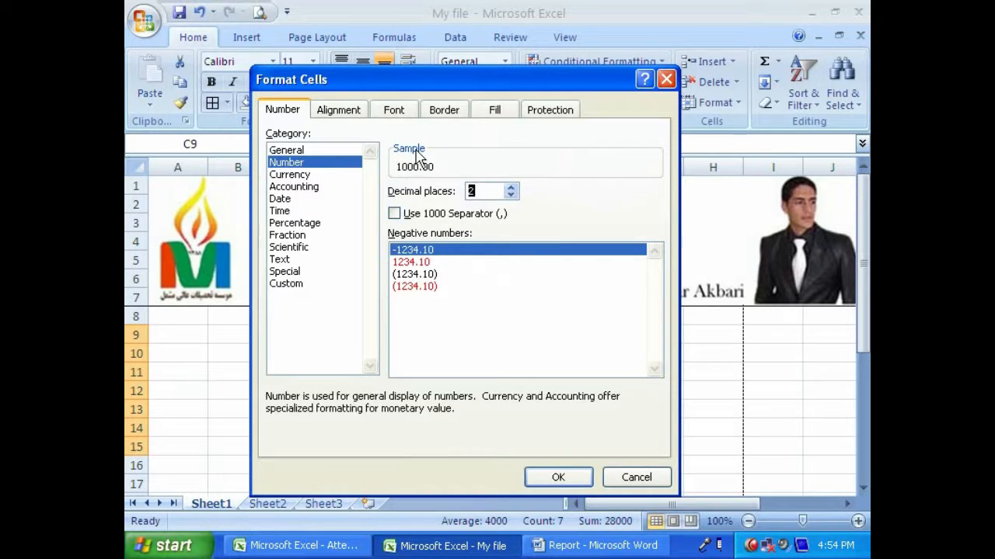
click(394, 214)
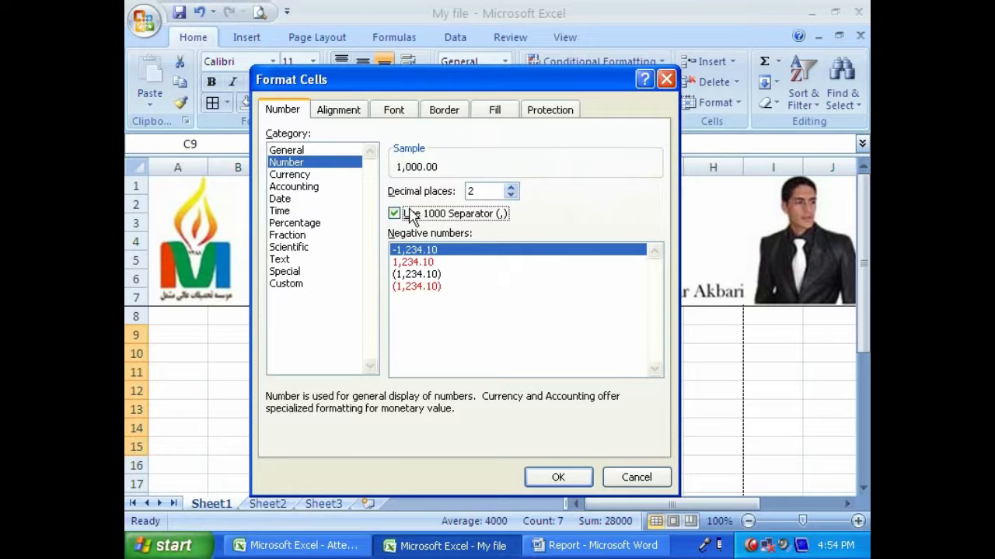
click(533, 475)
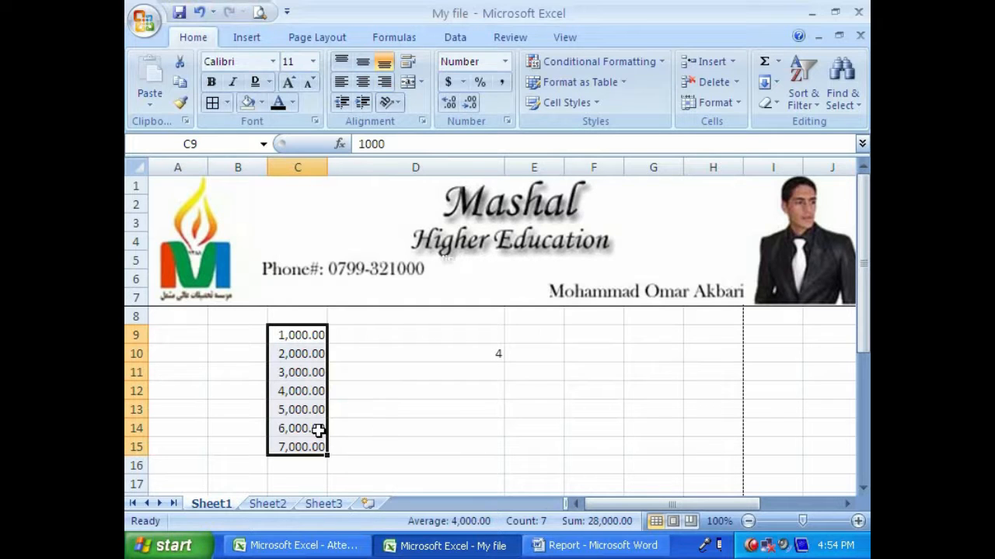
key(ctrl+z)
click(315, 122)
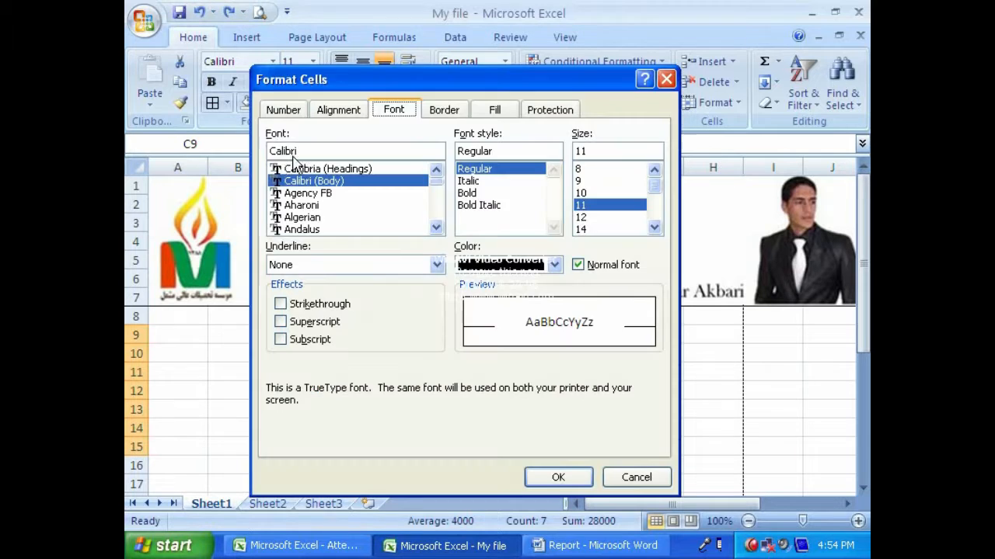
click(284, 110)
click(279, 175)
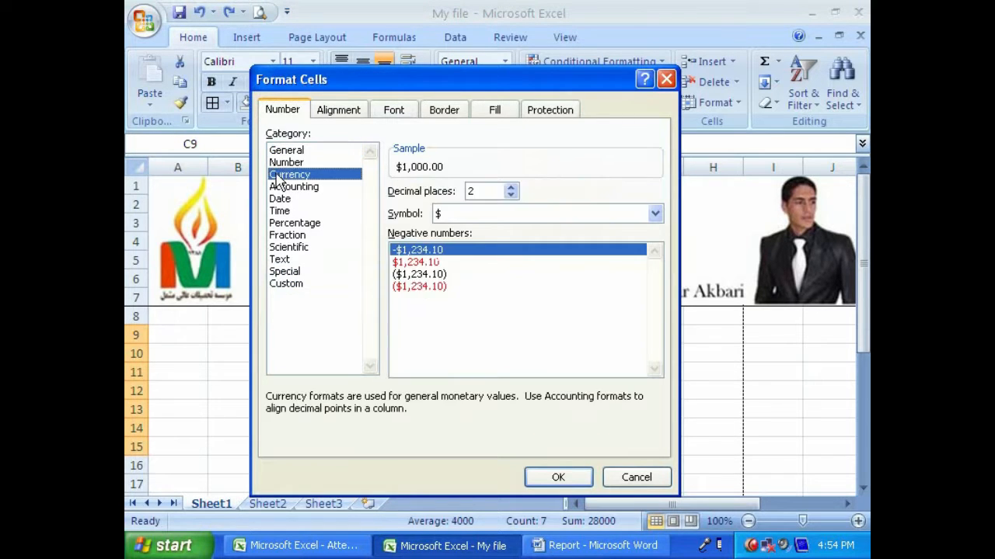
click(613, 476)
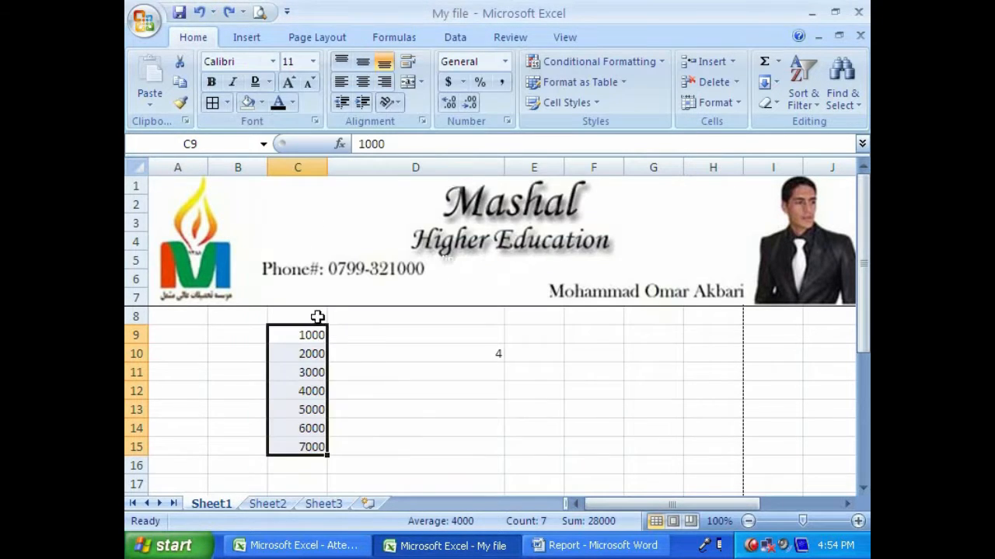
- Enter the heading Salary in cell C8 above the numbers
click(317, 316)
text(Salary)
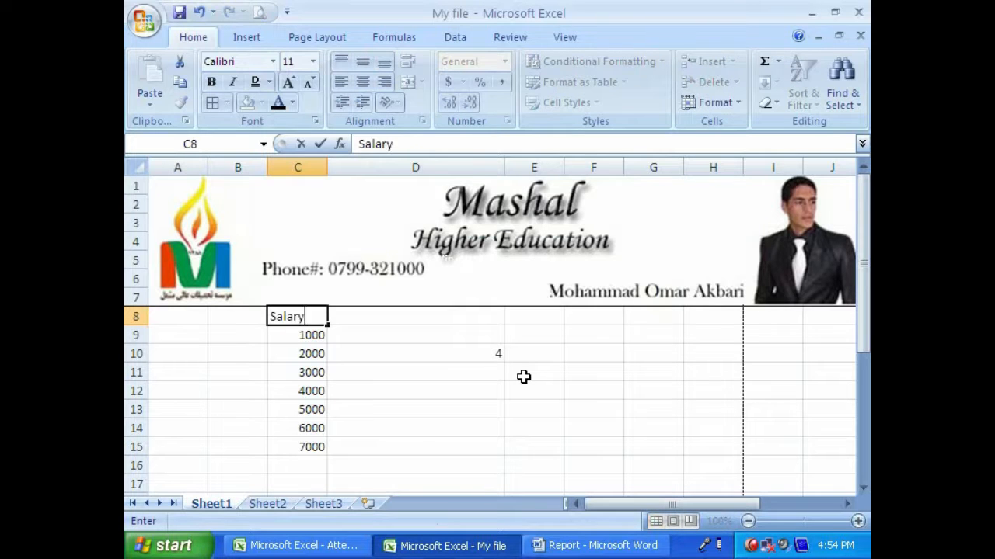
key(ctrl+Return)
- Apply the Currency format with the $ symbol and 2 decimal places to cells C9:C15, and undo it
drag(318, 335, 304, 442)
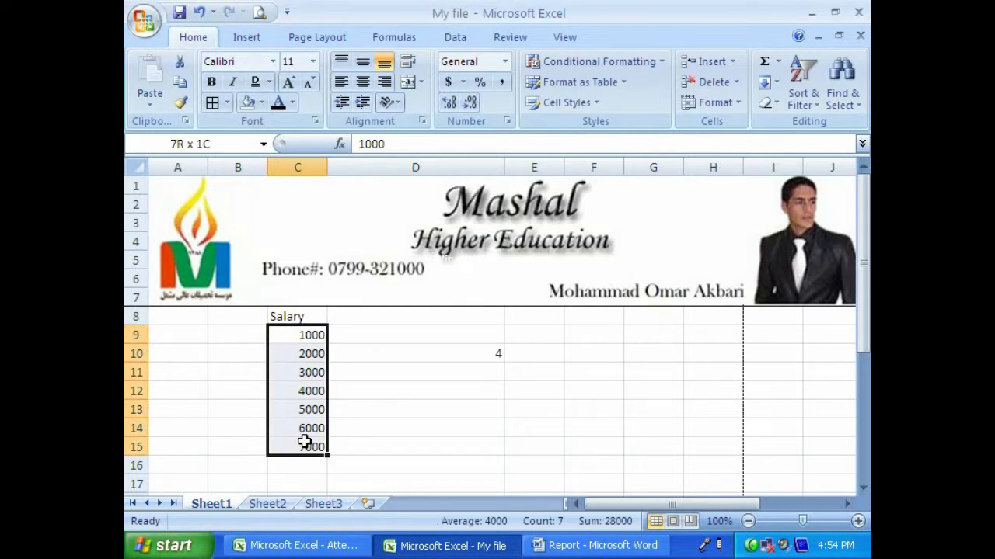
click(314, 121)
click(288, 113)
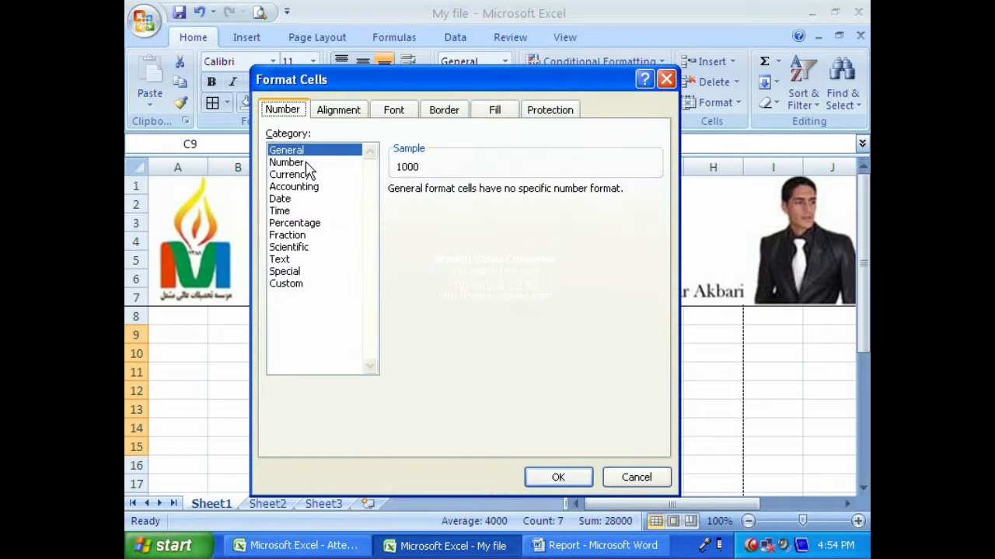
click(301, 175)
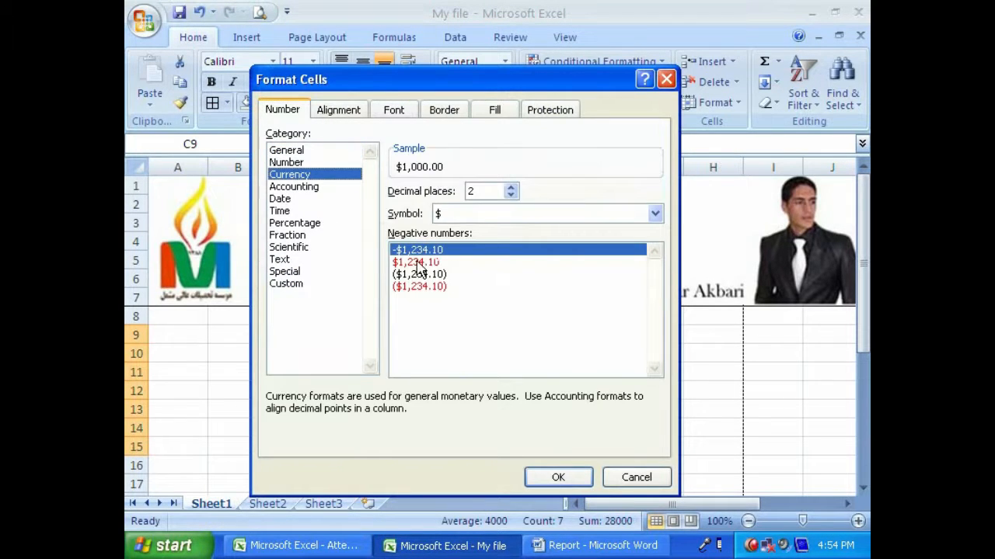
click(543, 487)
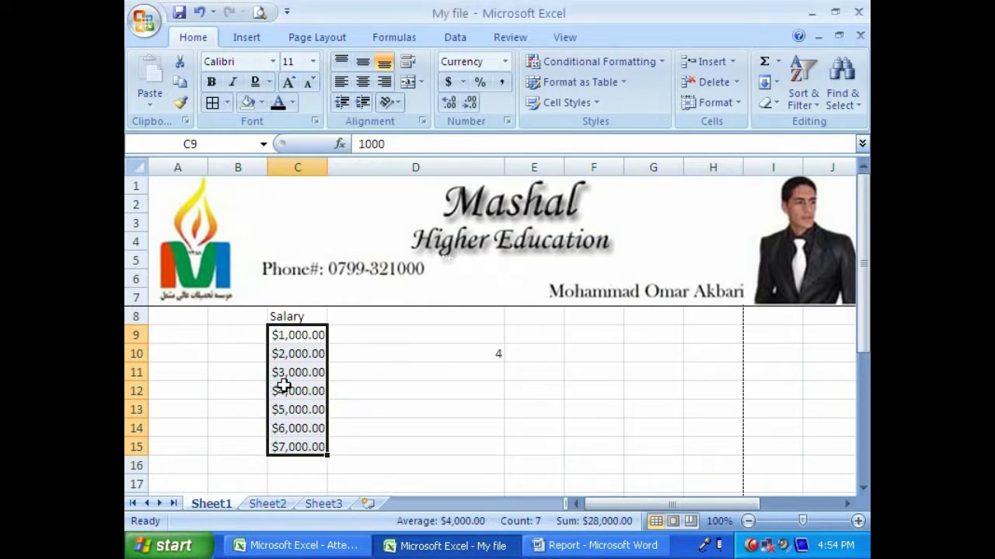
key(ctrl+z)
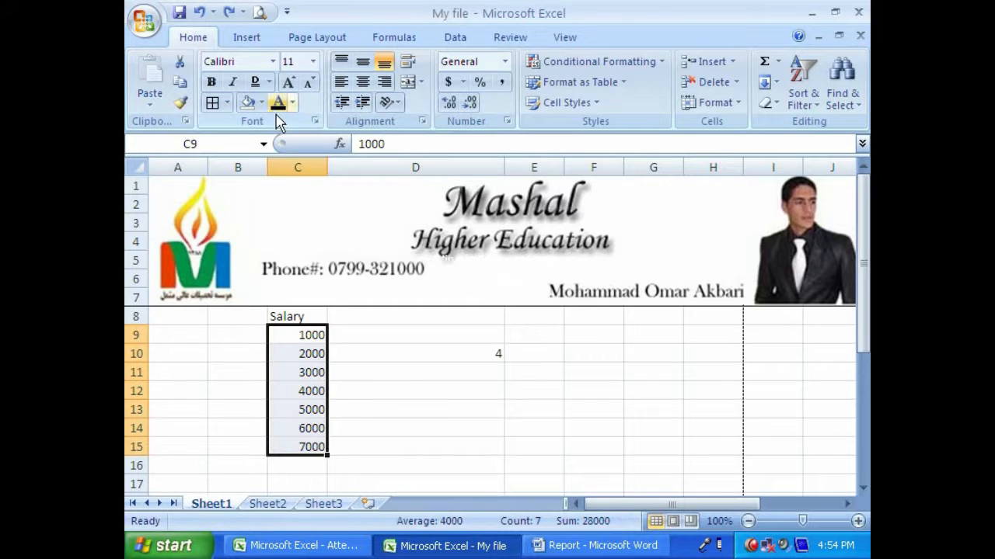
- Examine the symbols offered by the Currency format for the salary values and leave Format Cells without changes
click(314, 121)
click(281, 111)
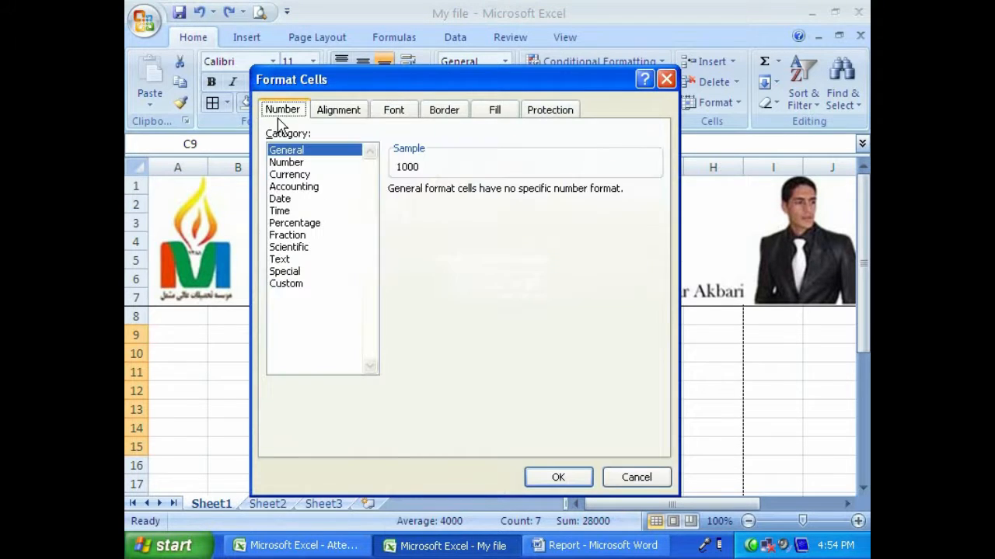
click(285, 176)
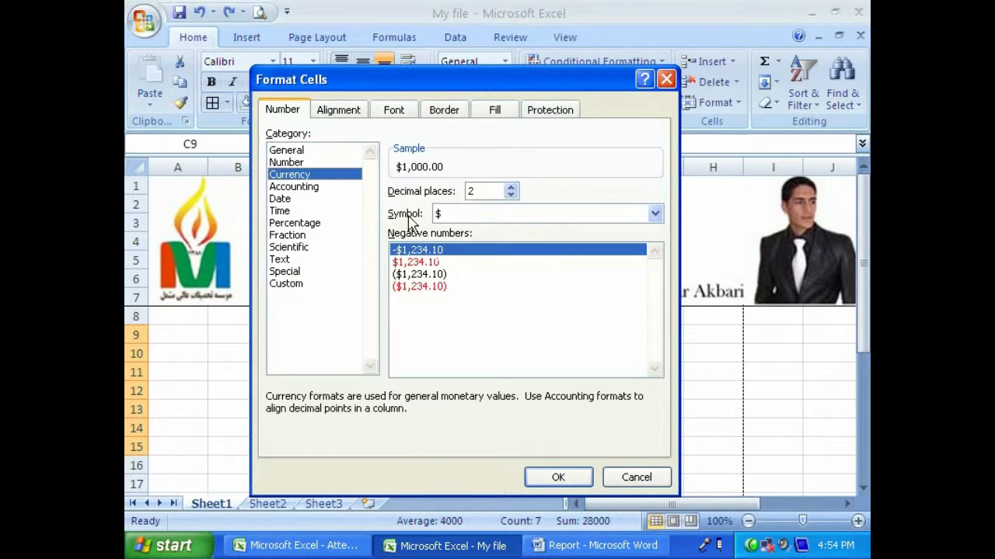
click(655, 214)
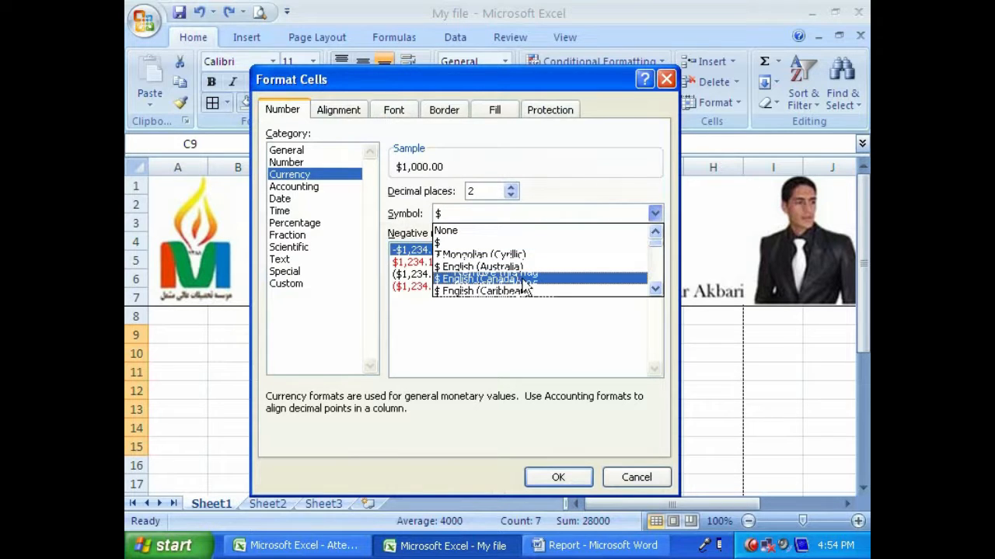
click(655, 290)
drag(655, 290, 655, 290)
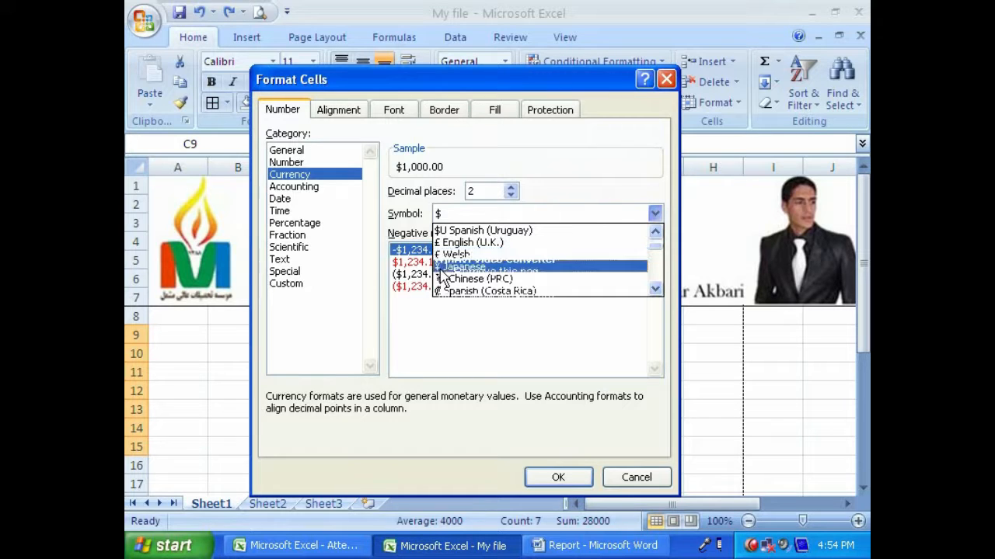
click(633, 477)
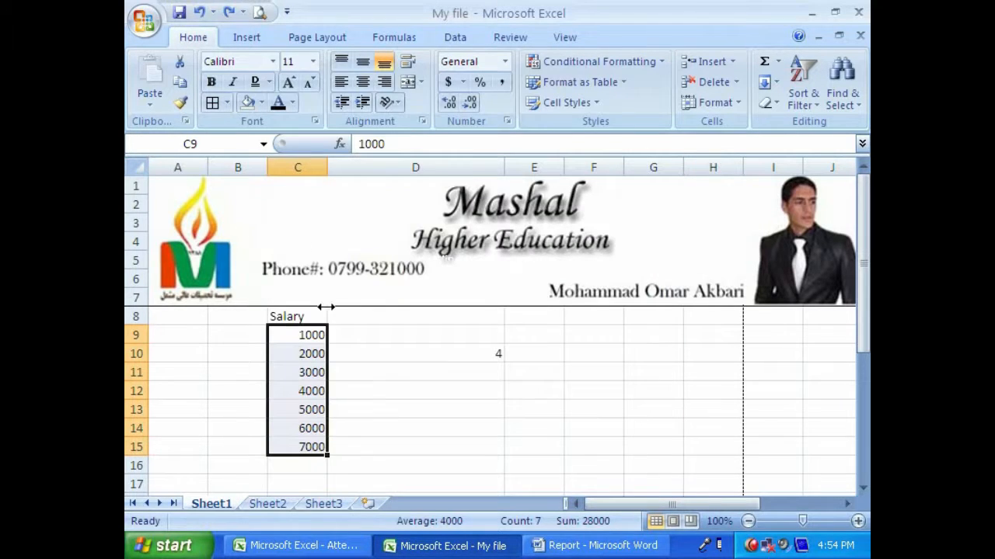
- Examine the Accounting format options for cells C9:C15 and close Format Cells without applying them
click(314, 121)
click(282, 110)
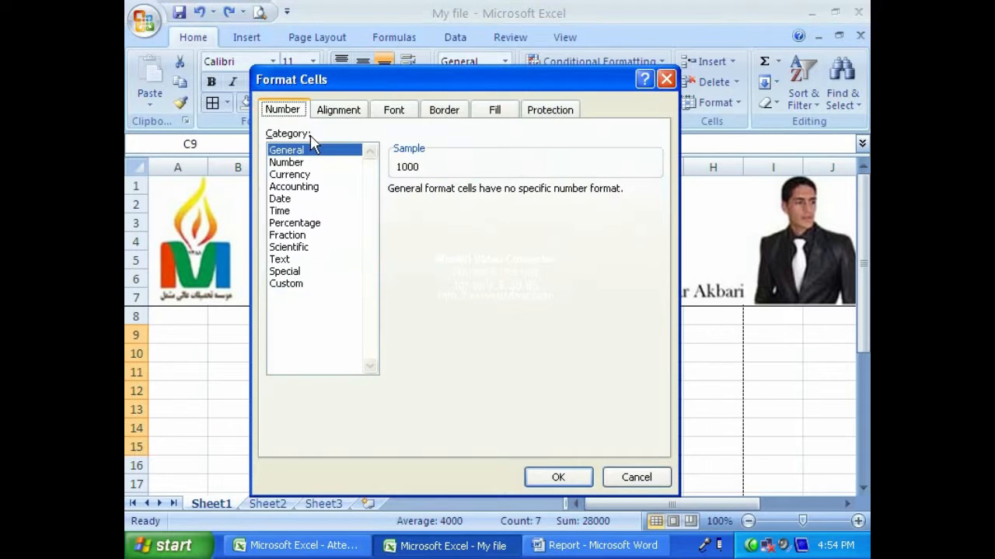
click(296, 189)
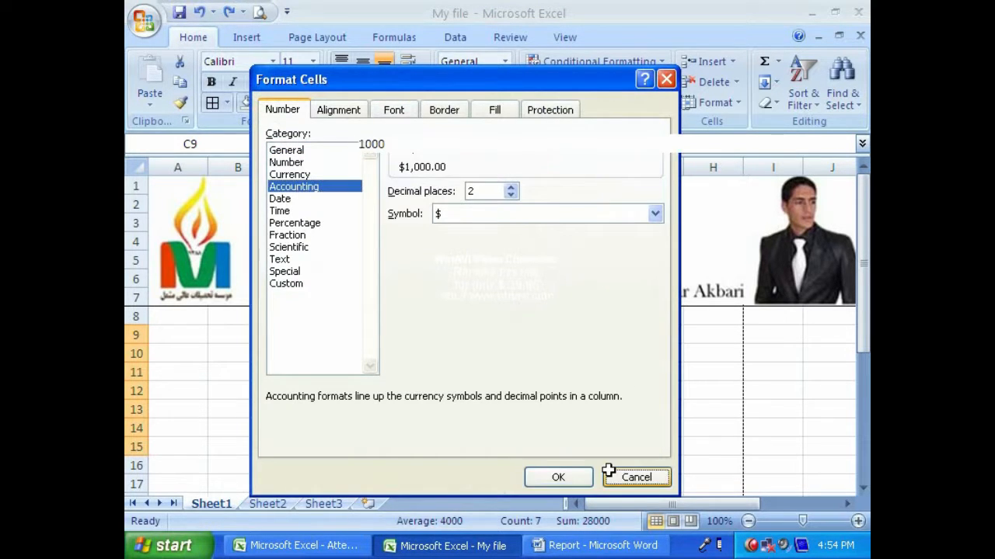
click(635, 477)
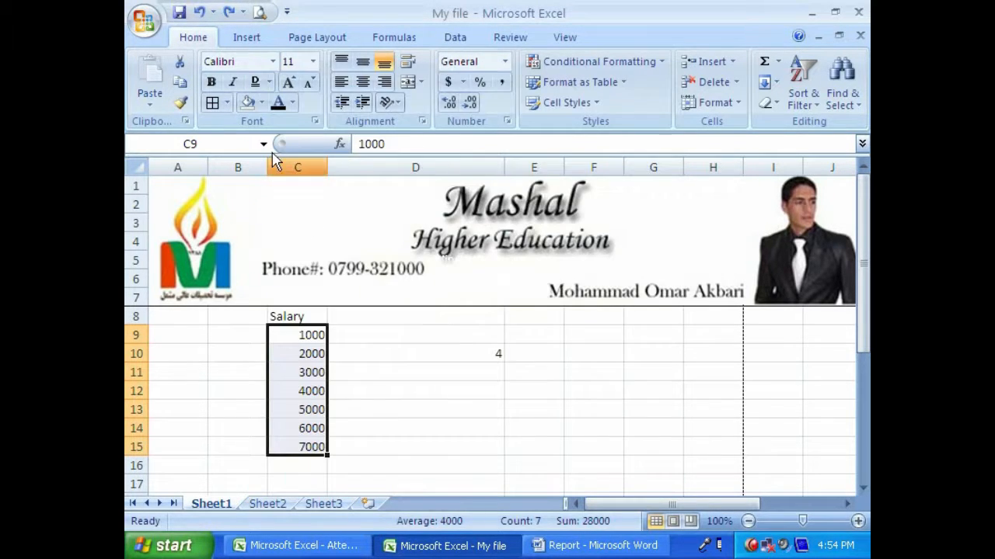
- Compare the Number, Currency and Accounting formats for the salary values in Format Cells and close it without applying any
click(315, 122)
click(283, 111)
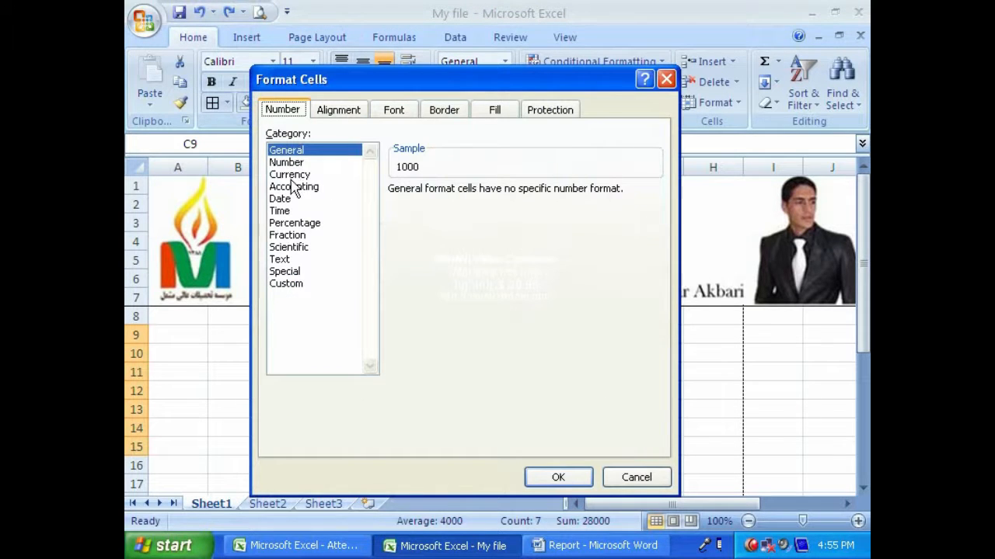
click(289, 162)
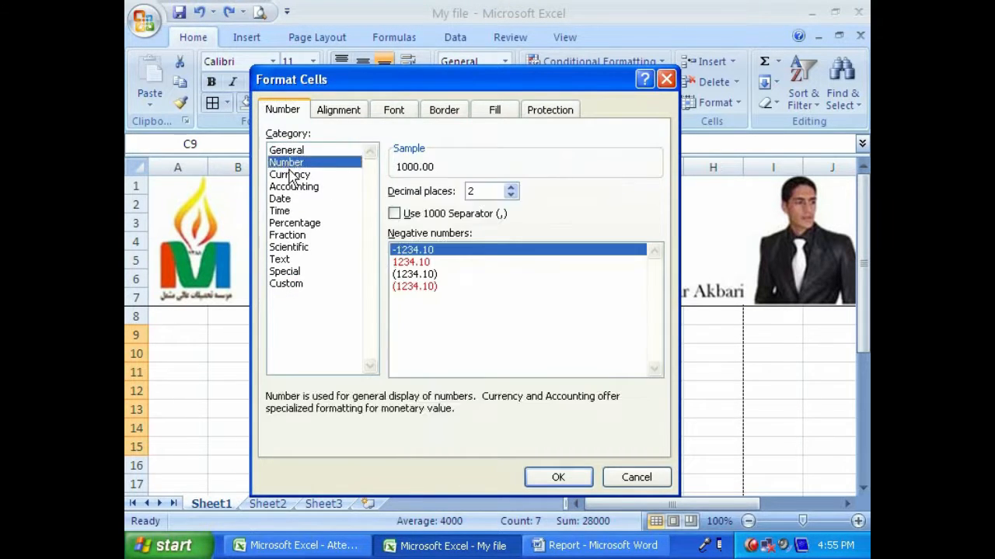
click(291, 175)
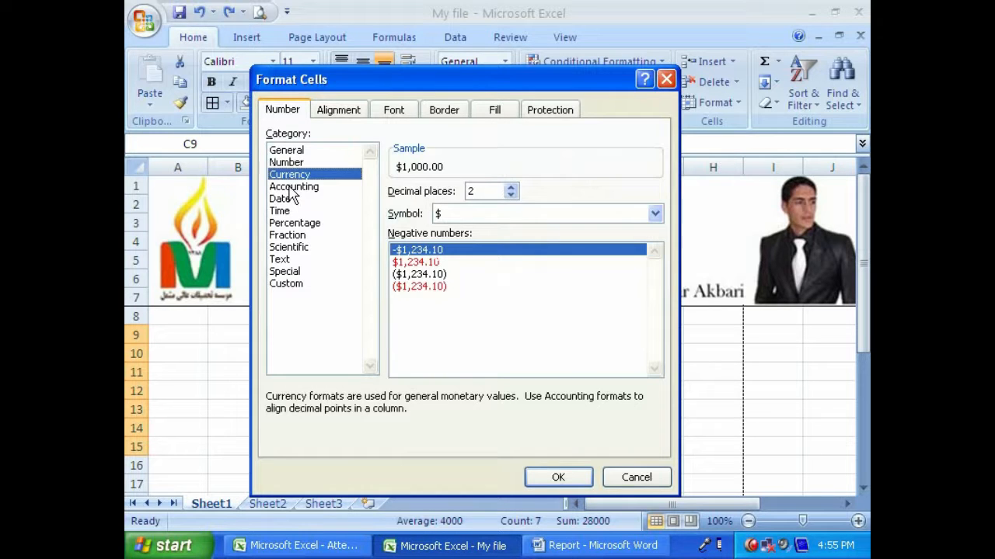
click(295, 187)
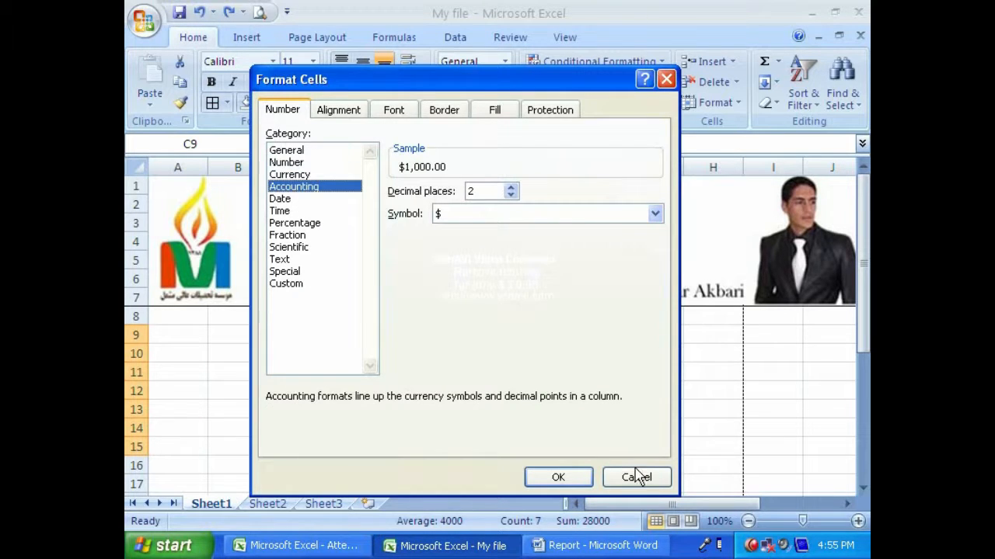
click(635, 476)
- Apply the Accounting format with the $ symbol and 2 decimal places to cells C9:C15, and undo it
drag(288, 316, 635, 462)
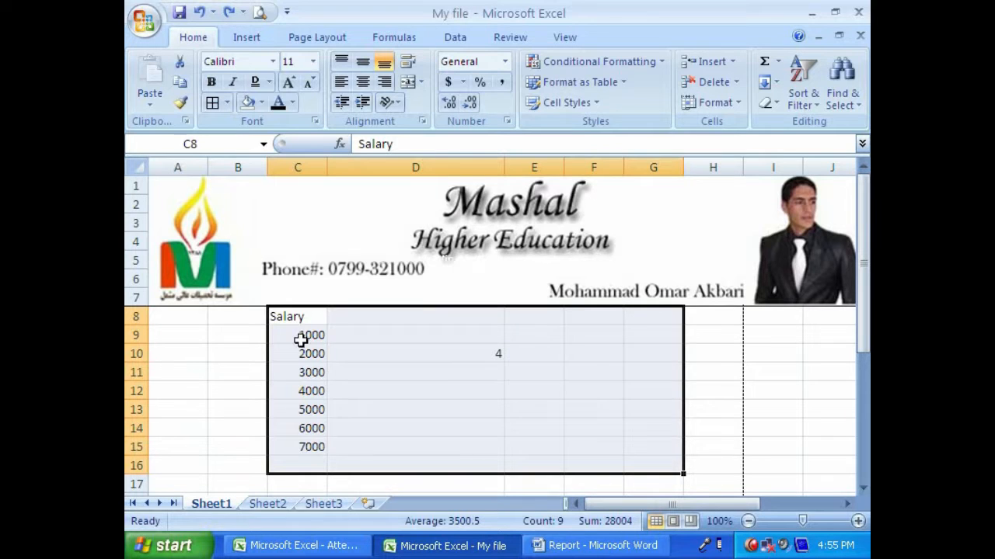
drag(300, 336, 304, 446)
click(315, 123)
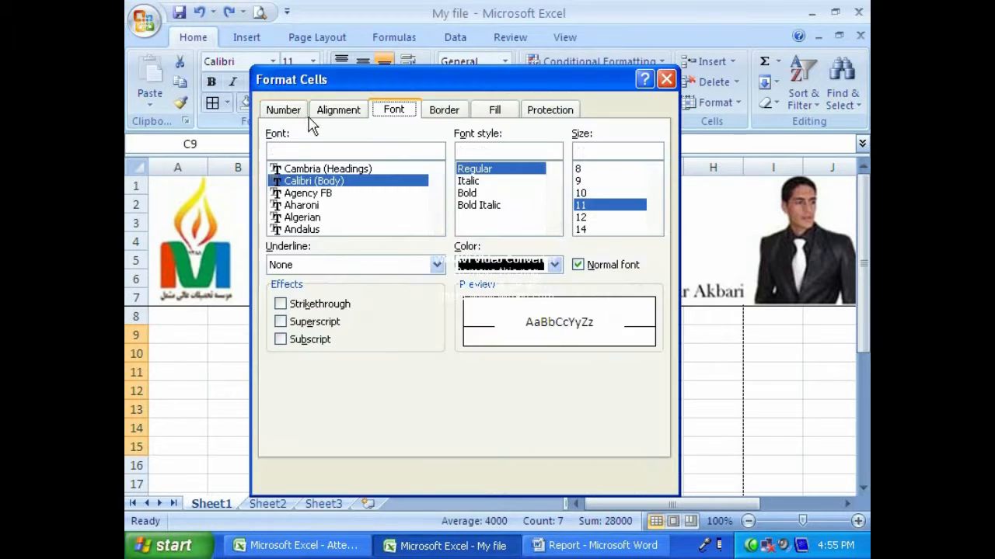
click(284, 111)
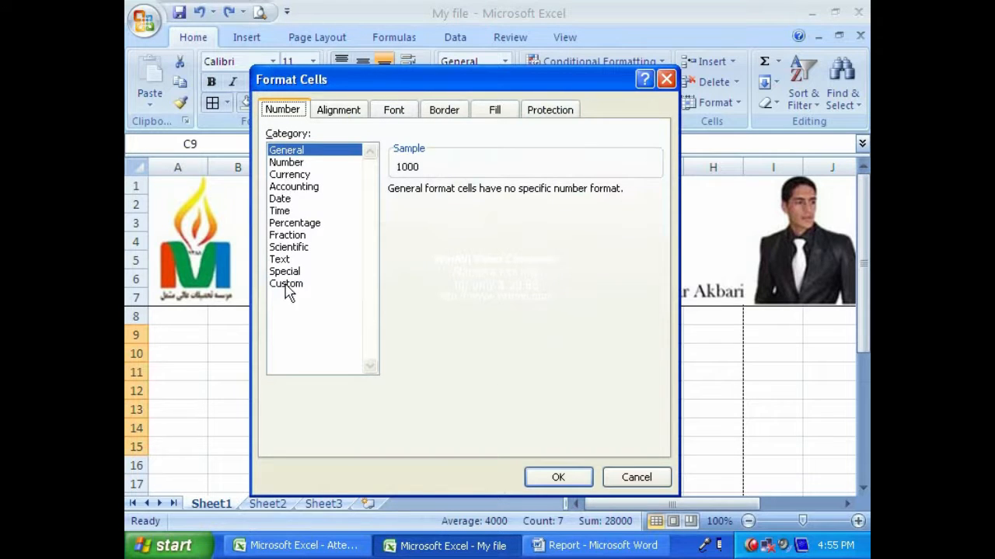
click(293, 187)
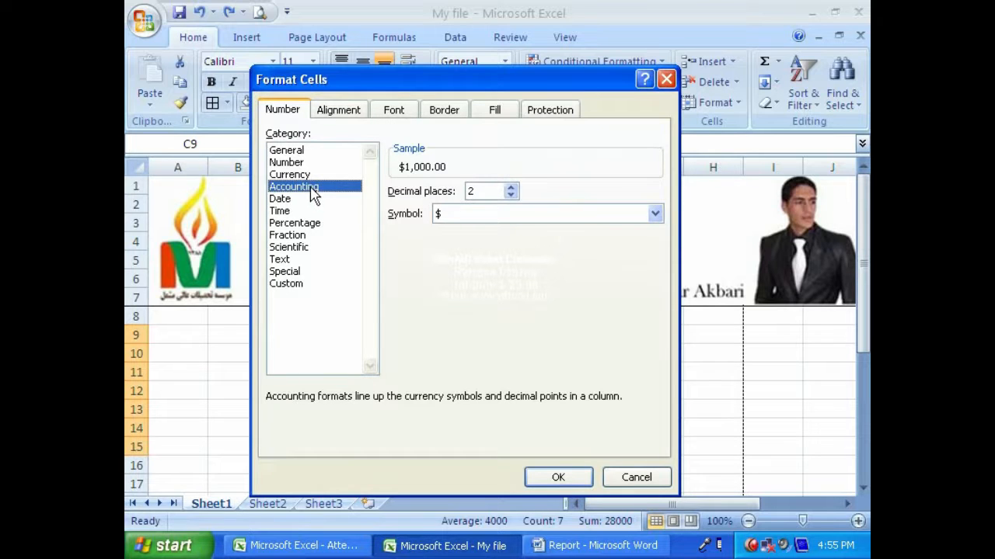
click(557, 477)
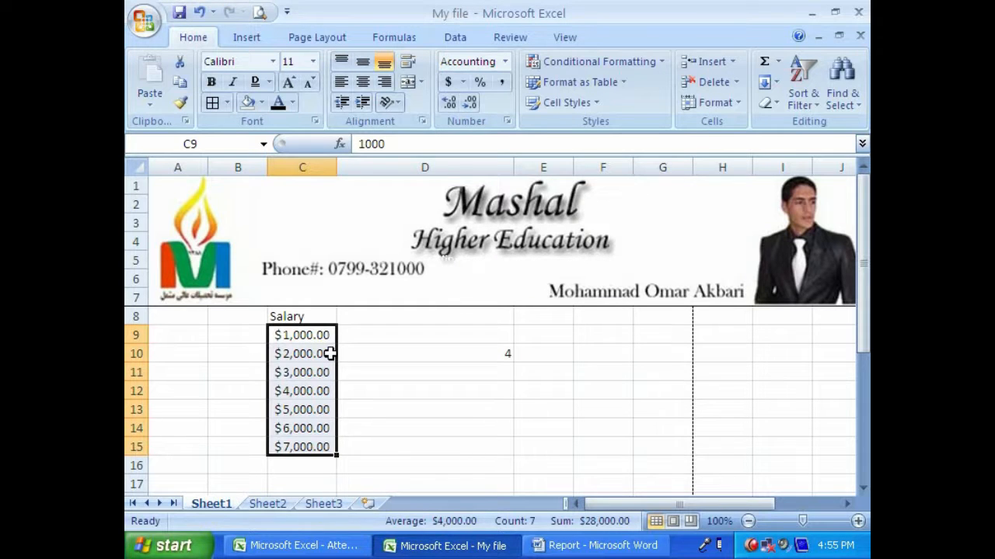
key(ctrl+z)
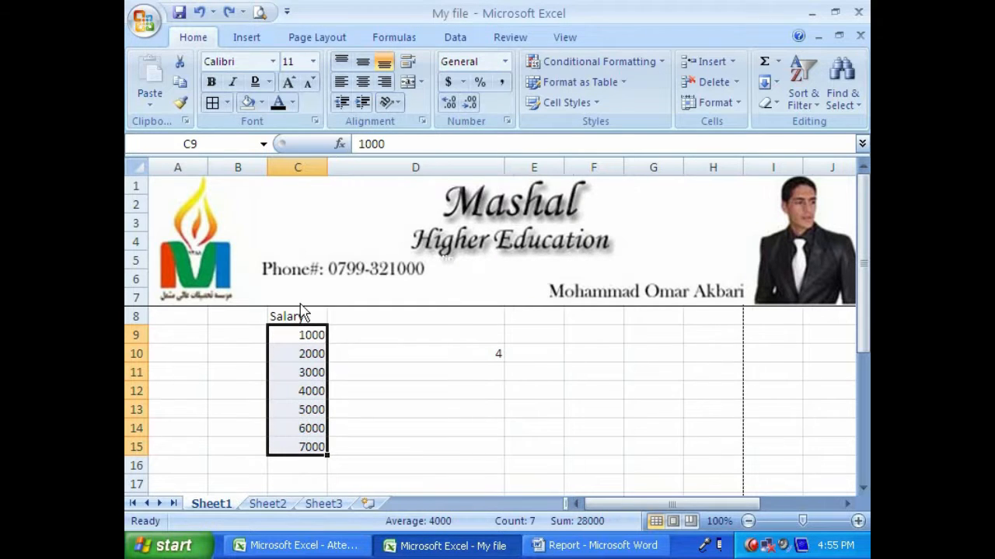
- Look at the Date category for the salary values and leave Format Cells without changes
click(314, 121)
click(283, 113)
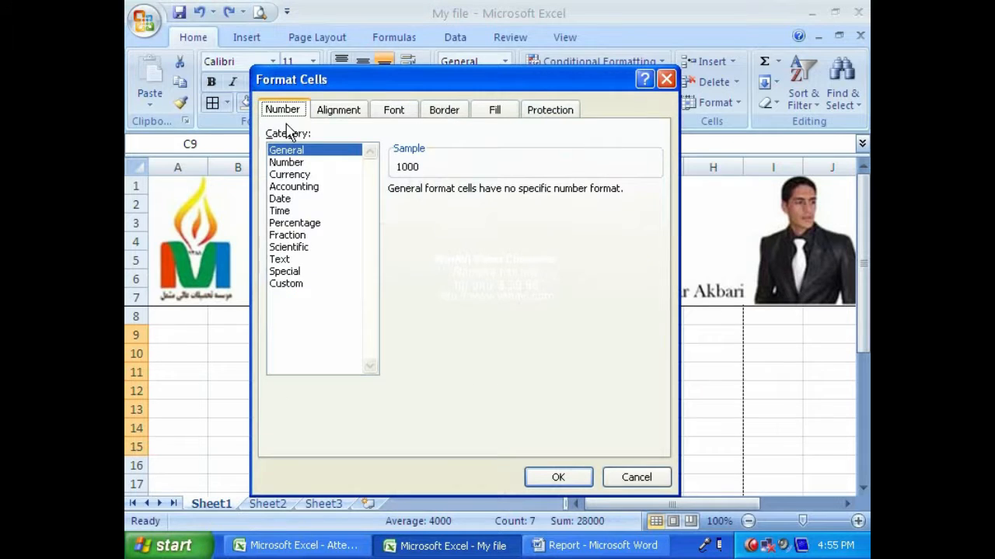
click(282, 199)
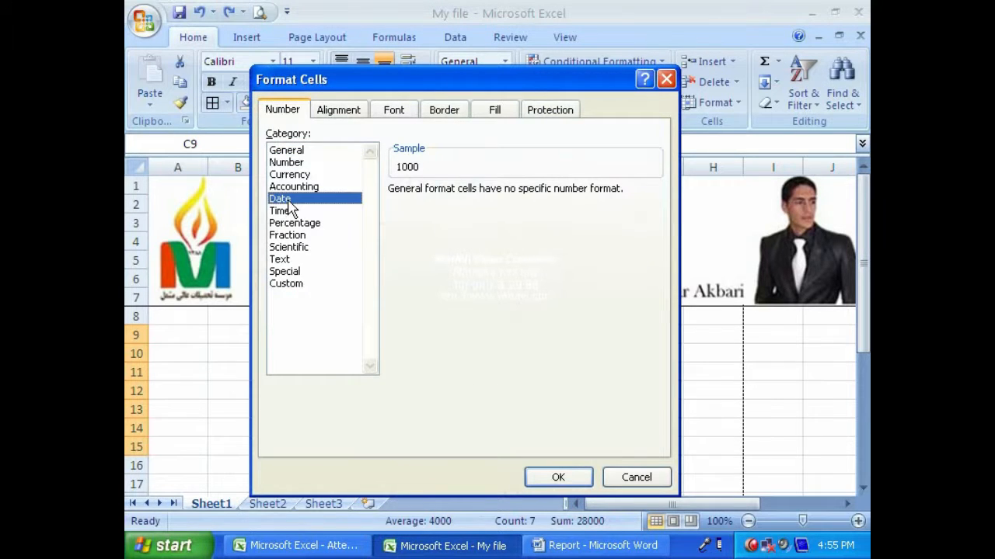
click(627, 475)
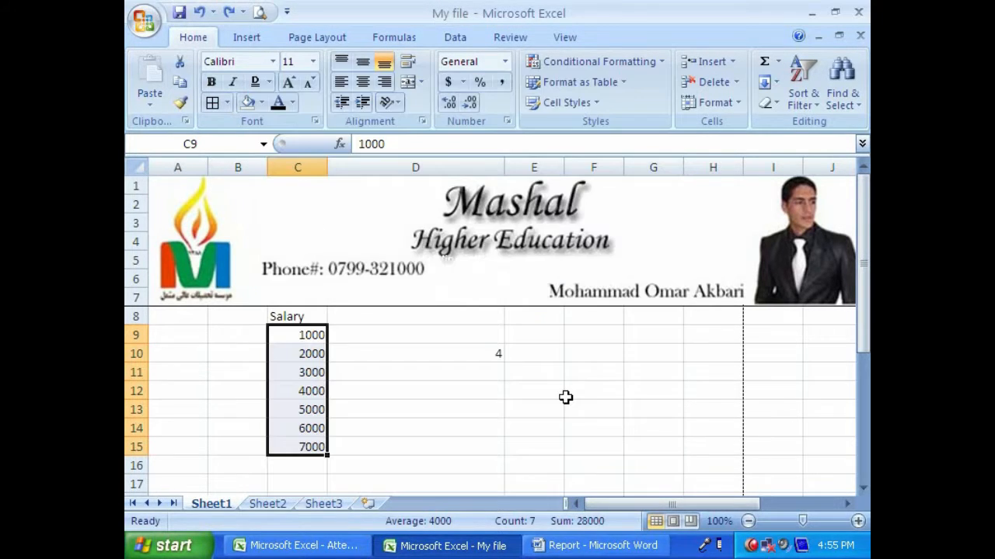
- Enter the date 02/02/09 in cell F9, fill the date series down to F14, and widen column F
click(450, 337)
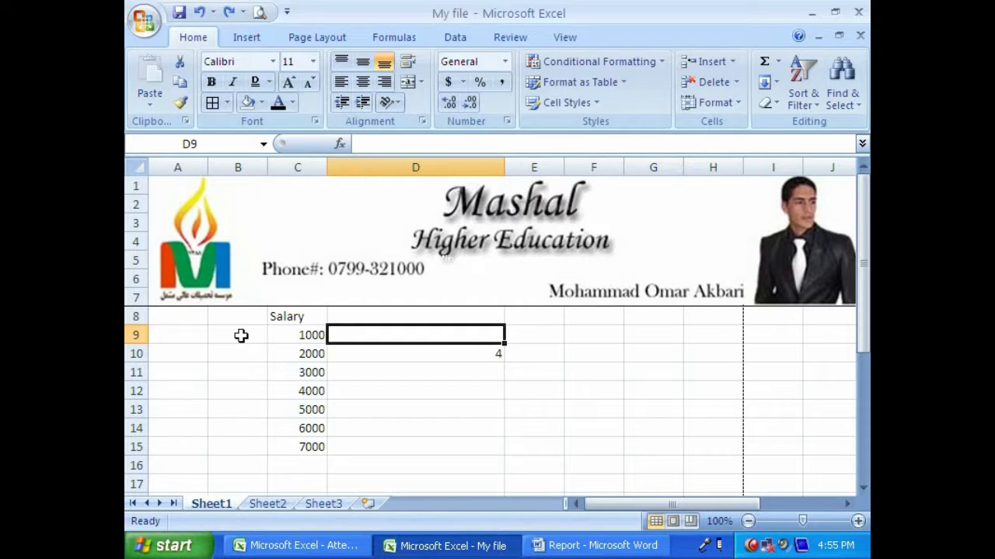
click(237, 335)
click(187, 334)
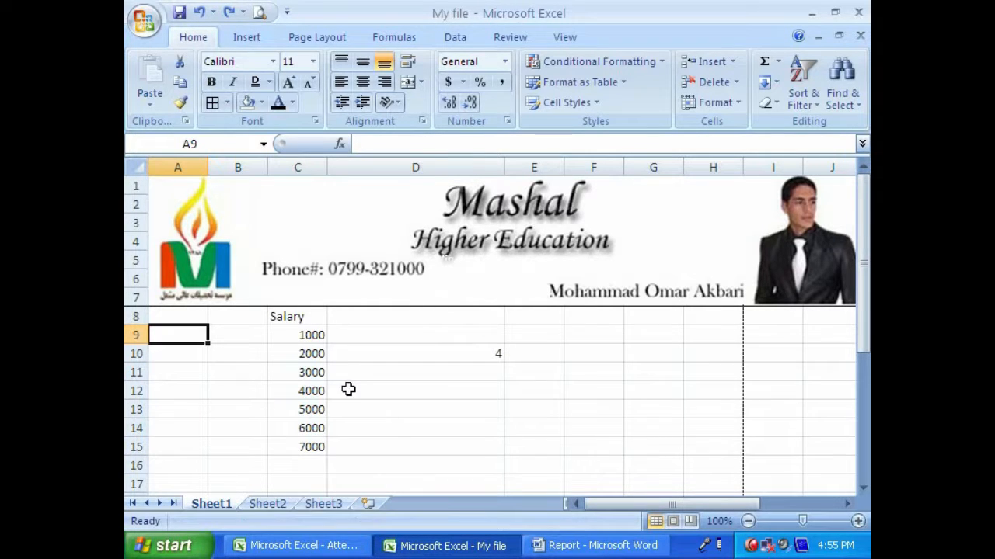
click(567, 339)
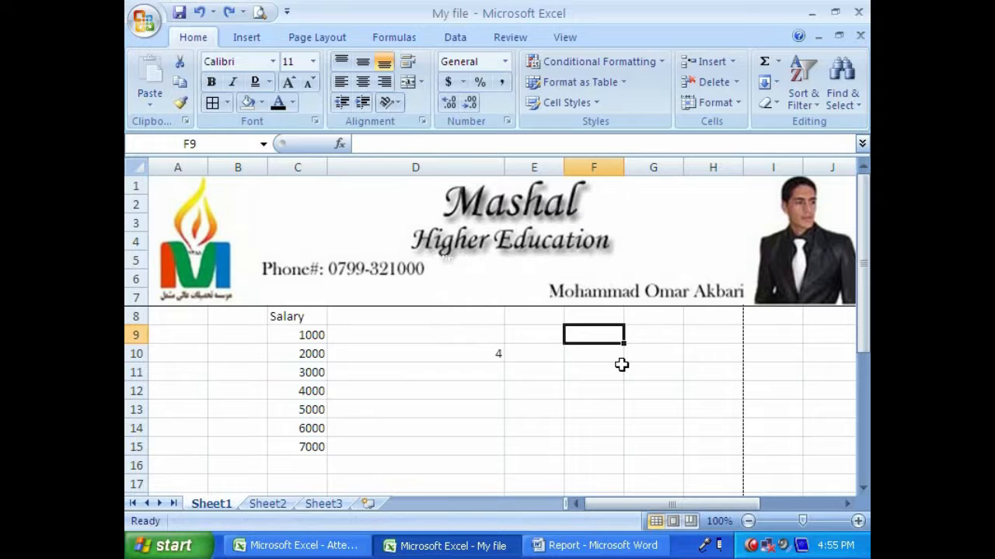
text(02/02/09)
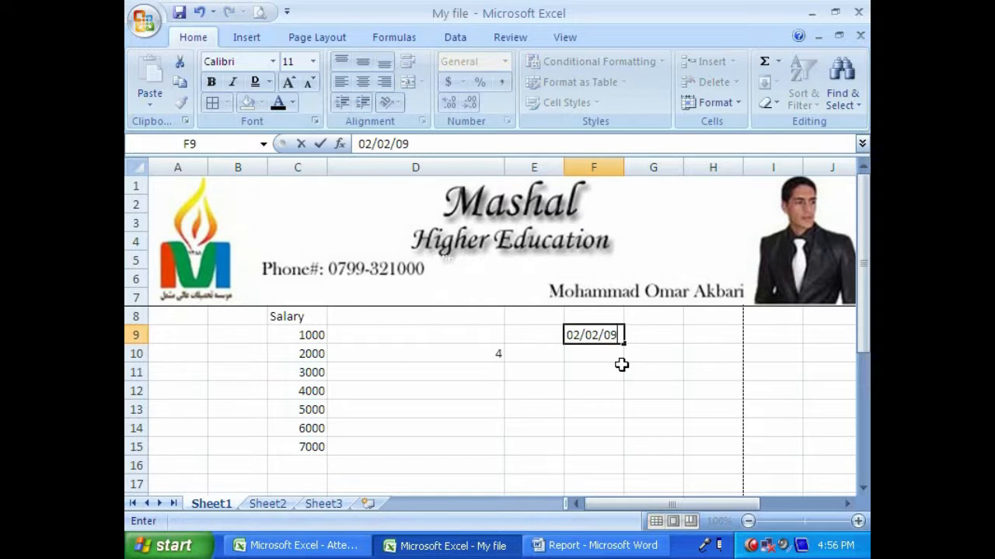
key(Return)
key(Up)
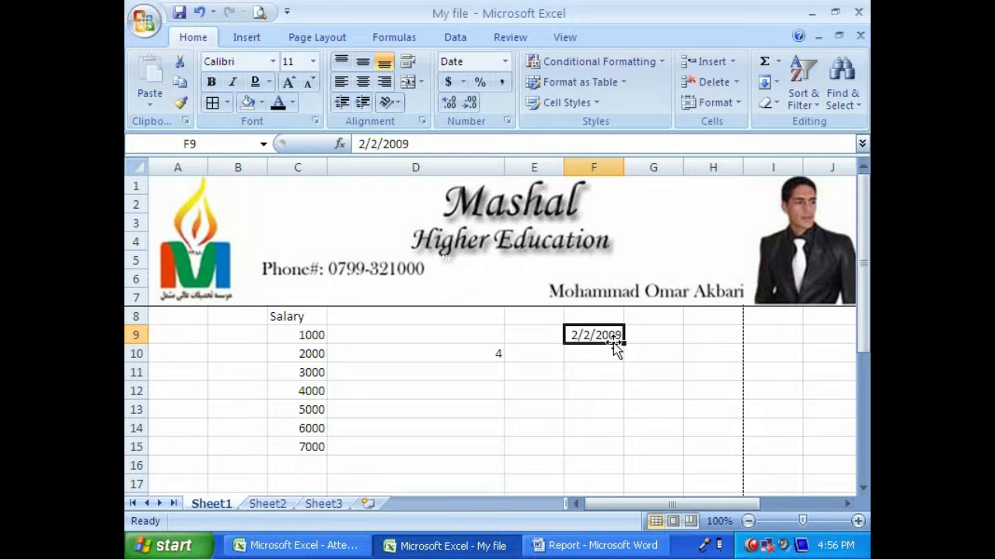
drag(624, 345, 626, 428)
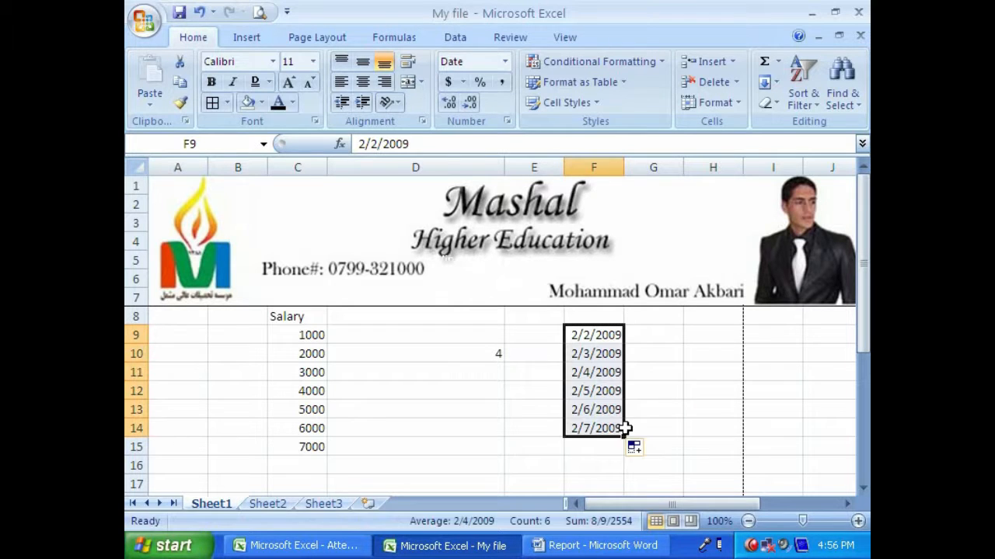
drag(619, 168, 663, 168)
- Preview the Date types for cells F9:F14 in Format Cells, including 3/14, 14-Mar, 3/14/01 1:30 PM and M-01
drag(624, 338, 621, 427)
click(315, 121)
click(282, 110)
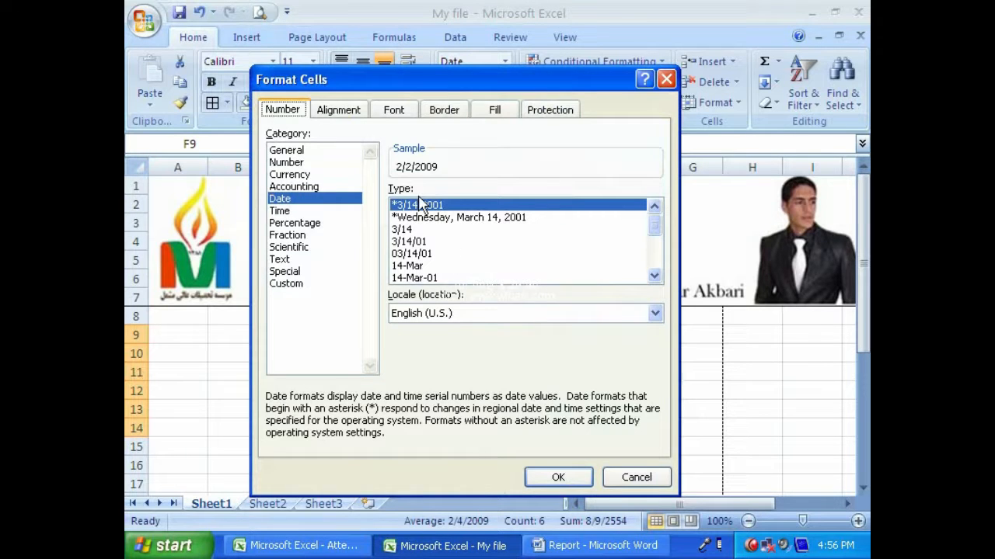
click(420, 218)
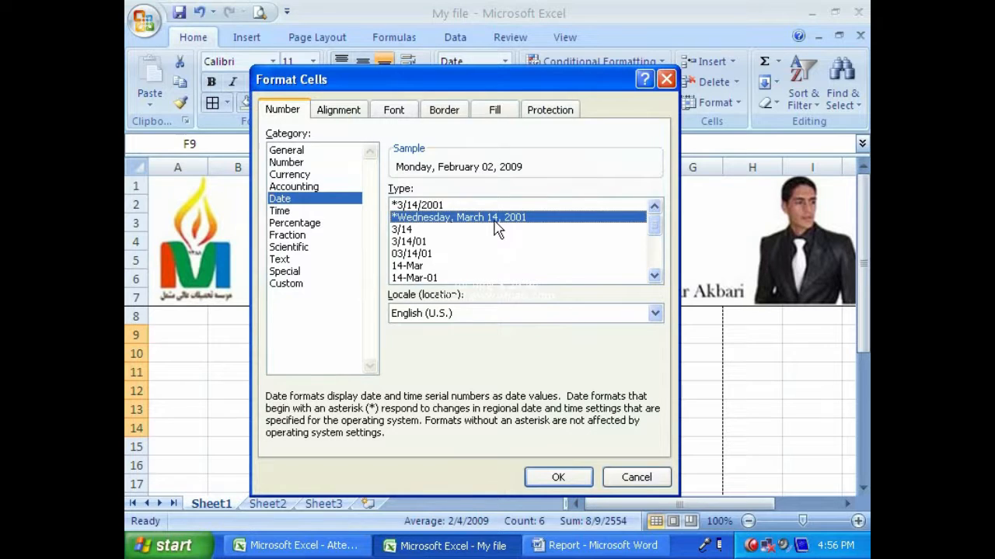
click(415, 230)
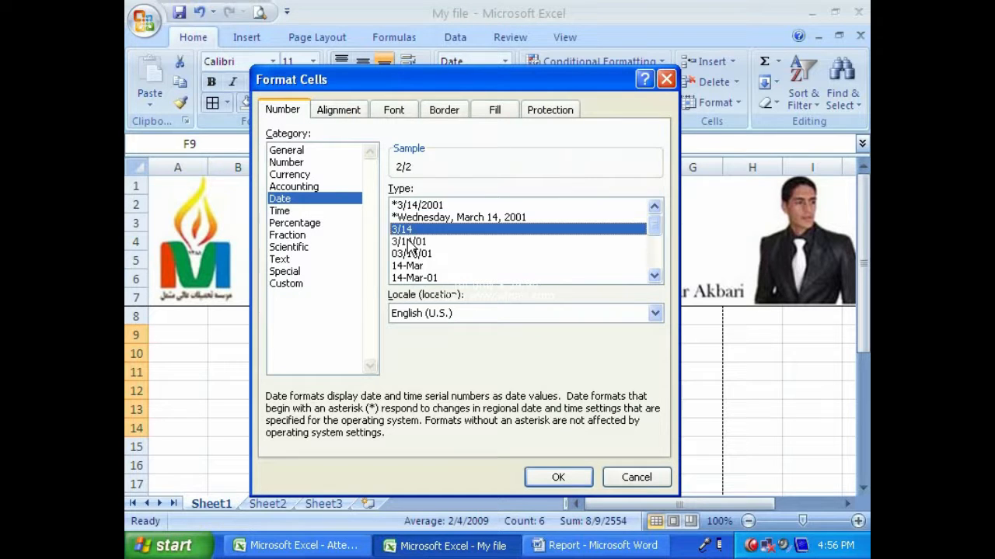
click(416, 242)
click(419, 265)
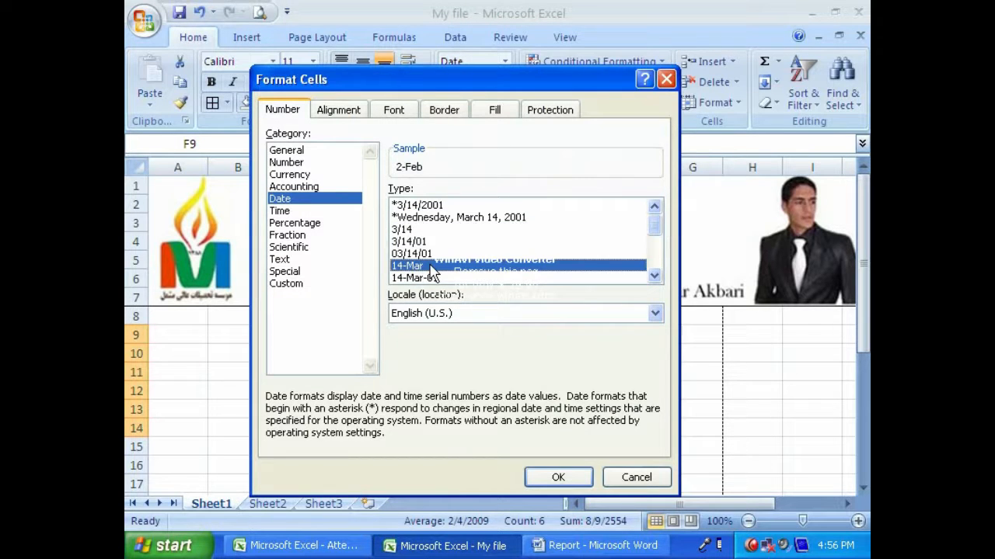
click(654, 276)
click(655, 275)
click(654, 276)
click(654, 276)
click(654, 276)
click(655, 276)
click(654, 276)
click(435, 242)
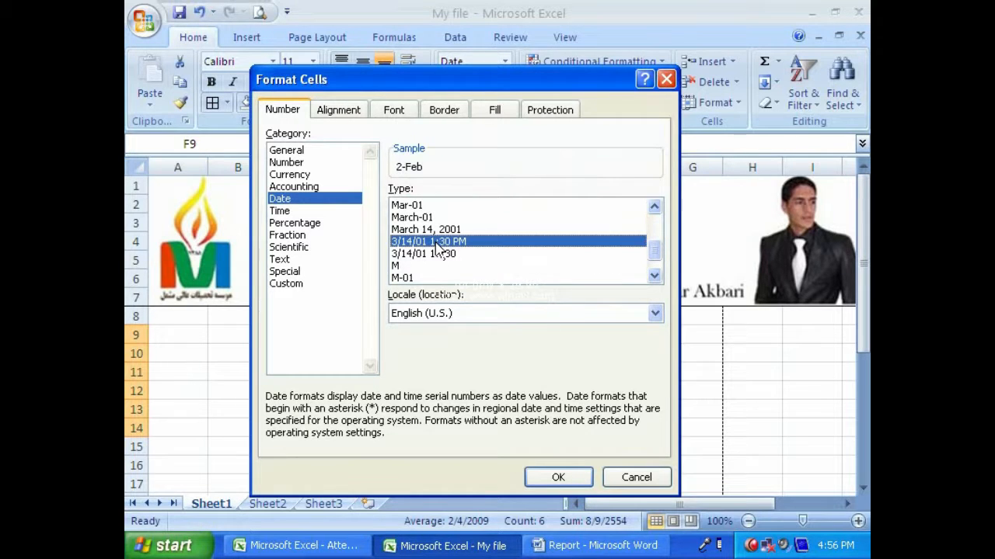
click(403, 278)
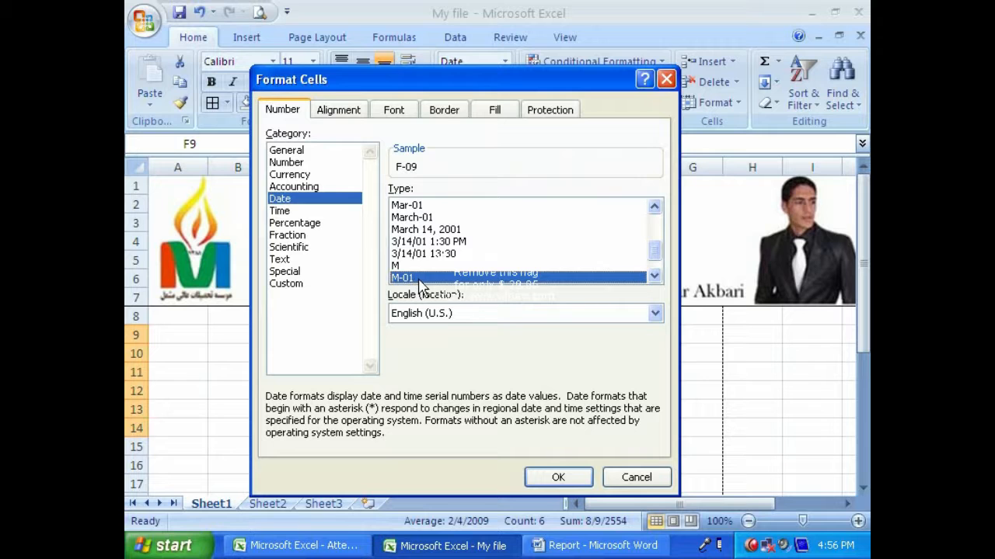
- Apply the date type *Wednesday, March 14, 2001 to cells F9:F14
drag(656, 252, 658, 210)
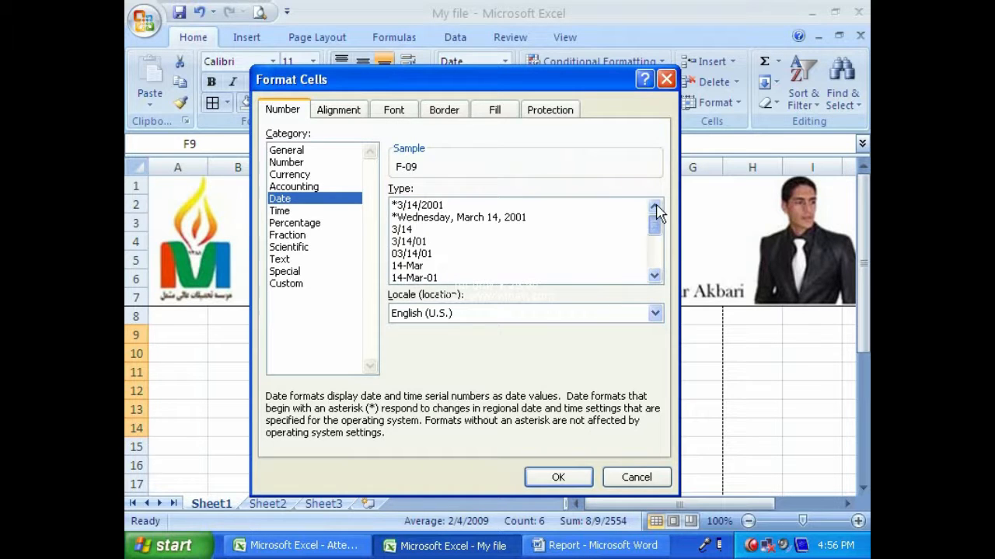
click(503, 207)
click(484, 218)
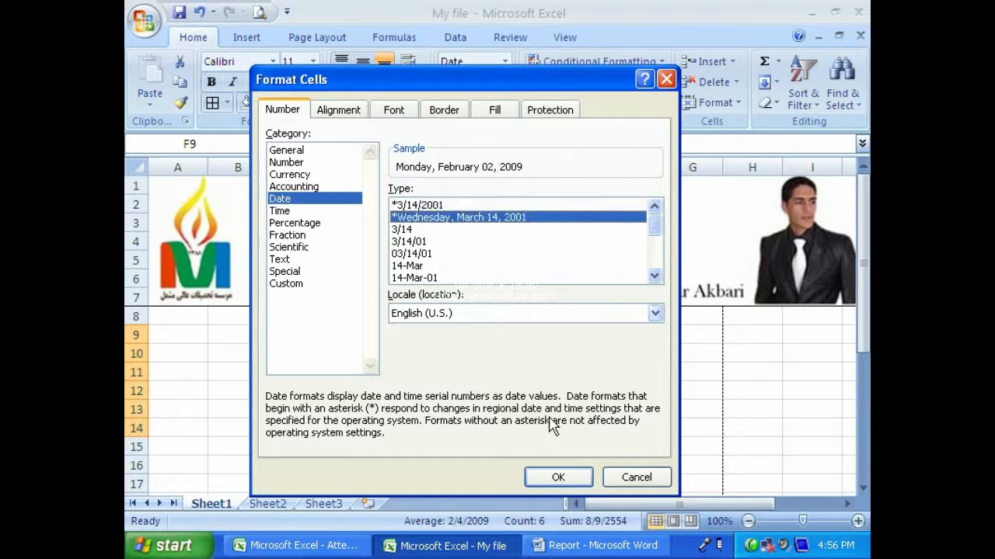
click(558, 475)
- Widen column F until all the long dates fit, and collapse column E beside it
drag(663, 168, 721, 166)
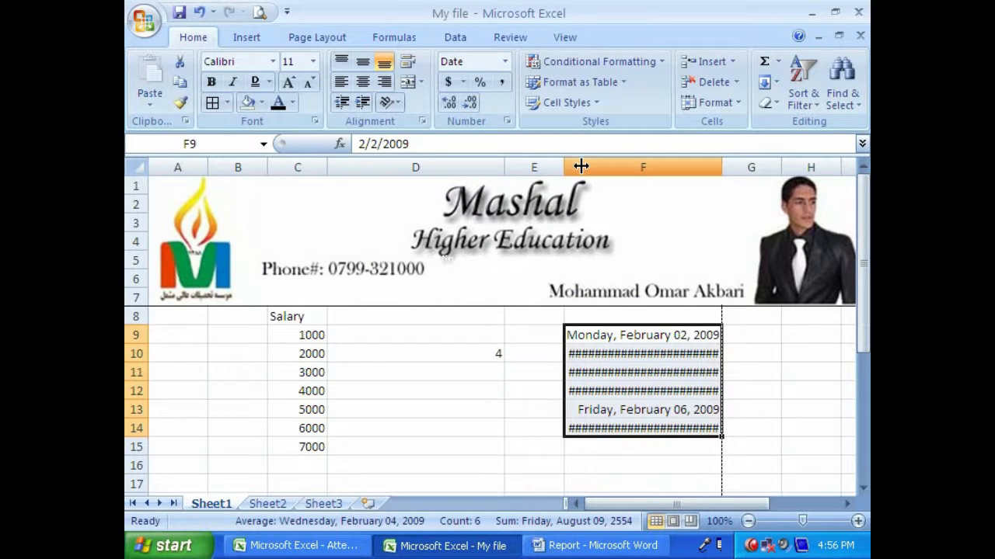
drag(563, 167, 491, 167)
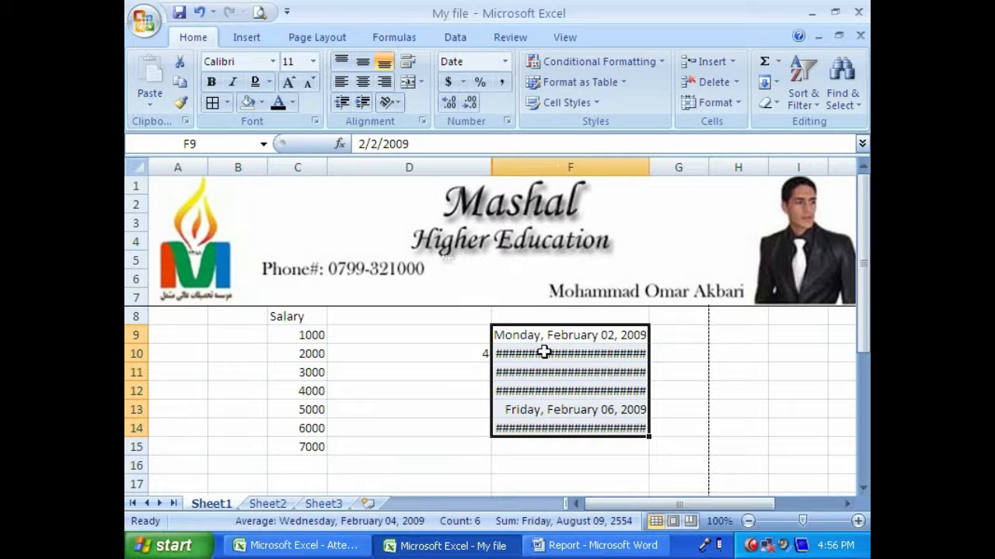
drag(648, 167, 780, 168)
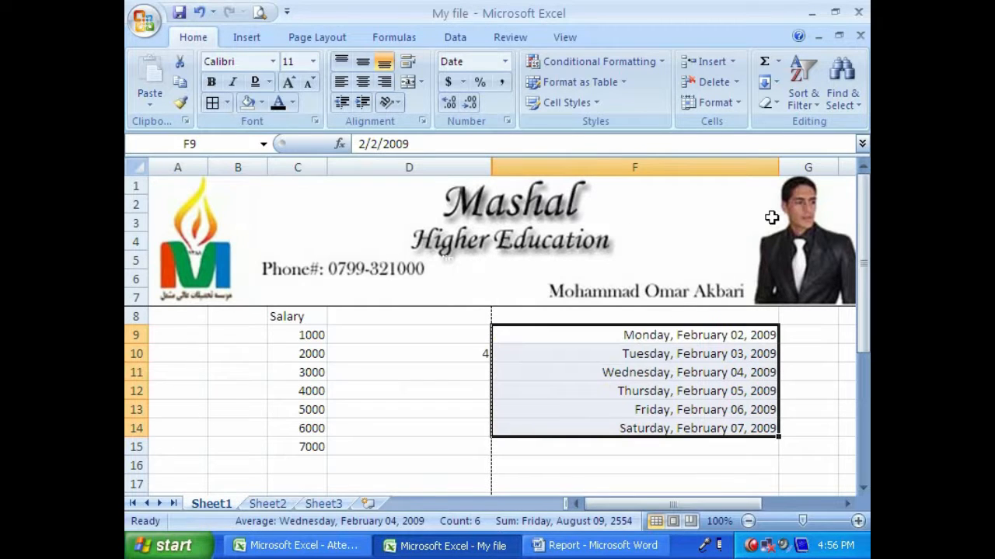
- Select cell F9, check today's date in the system's Date and Time Properties, and close it without changes
click(762, 340)
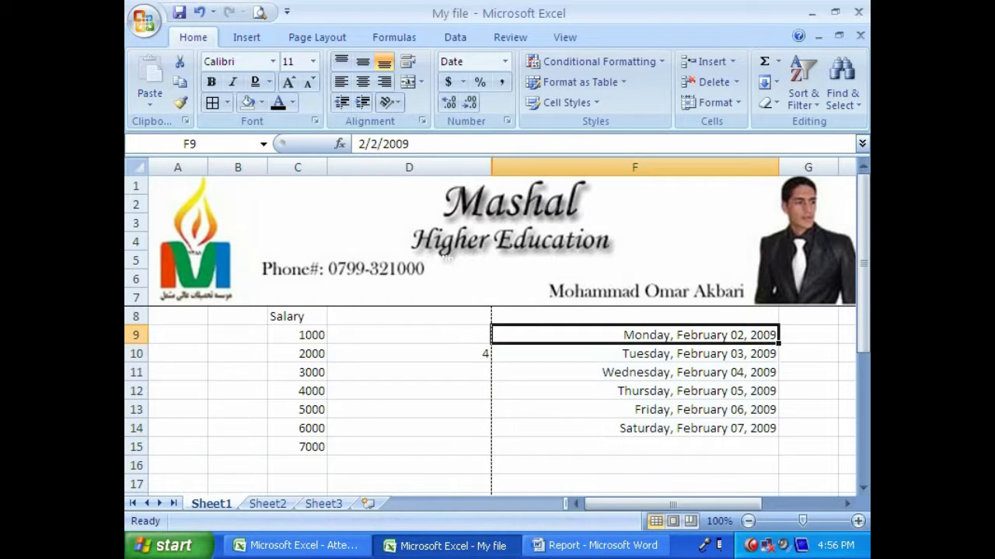
click(845, 550)
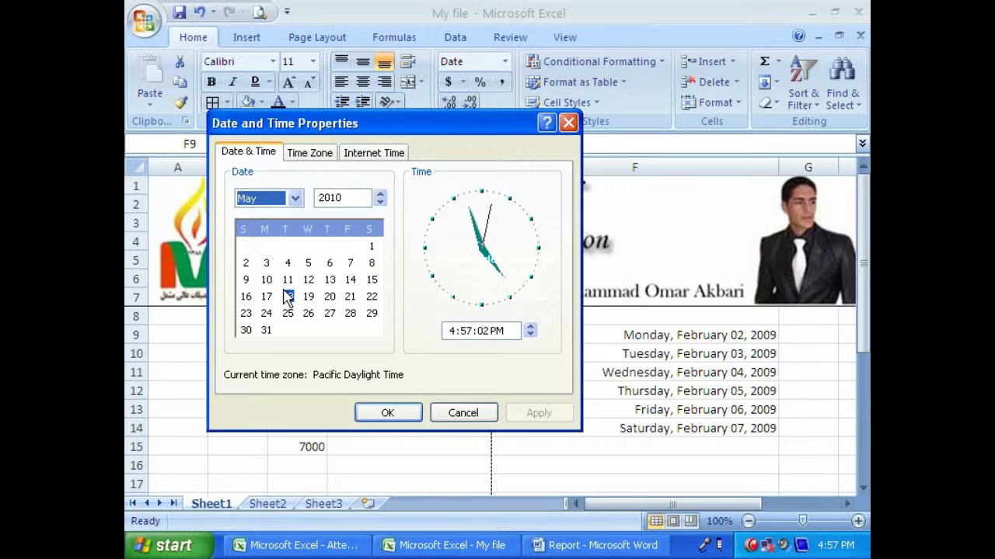
click(479, 414)
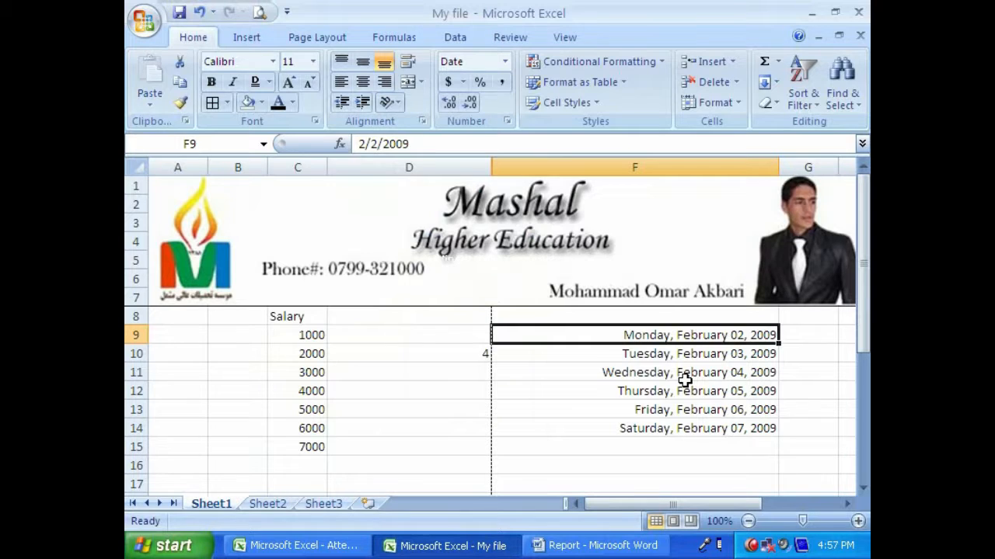
- Try entering the date in cell F9 in day-first order as 18/05/10
text(1)
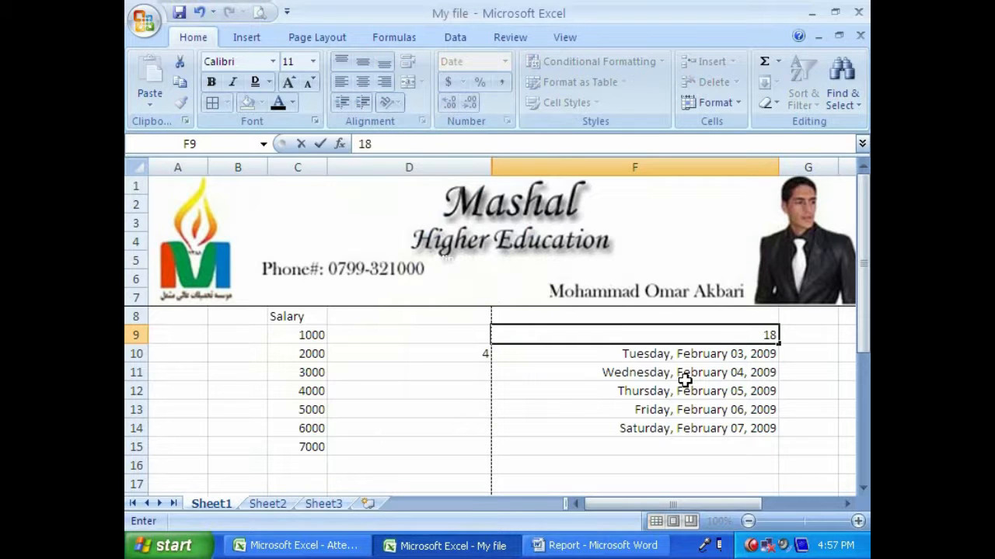
text(8/05/10)
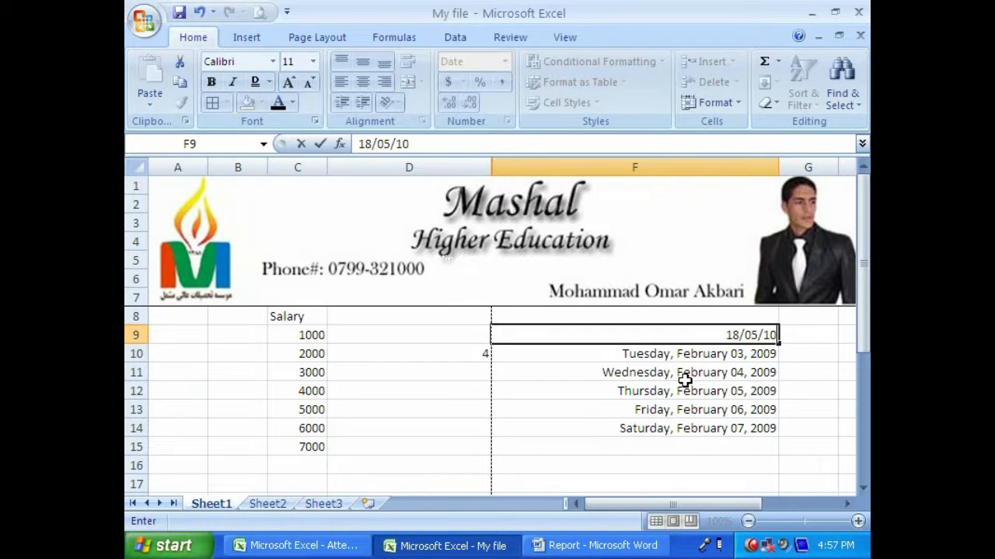
key(Return)
key(Up)
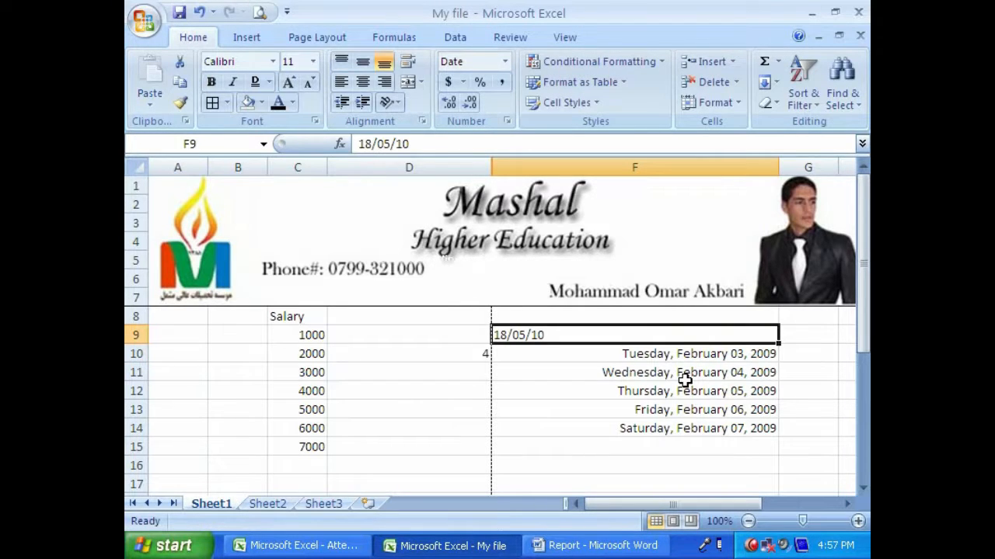
- Enter the date 05/18/2010 in cell F9 and keep that cell selected
text(1)
key(BackSpace)
text(05/18/2010)
key(Return)
key(Up)
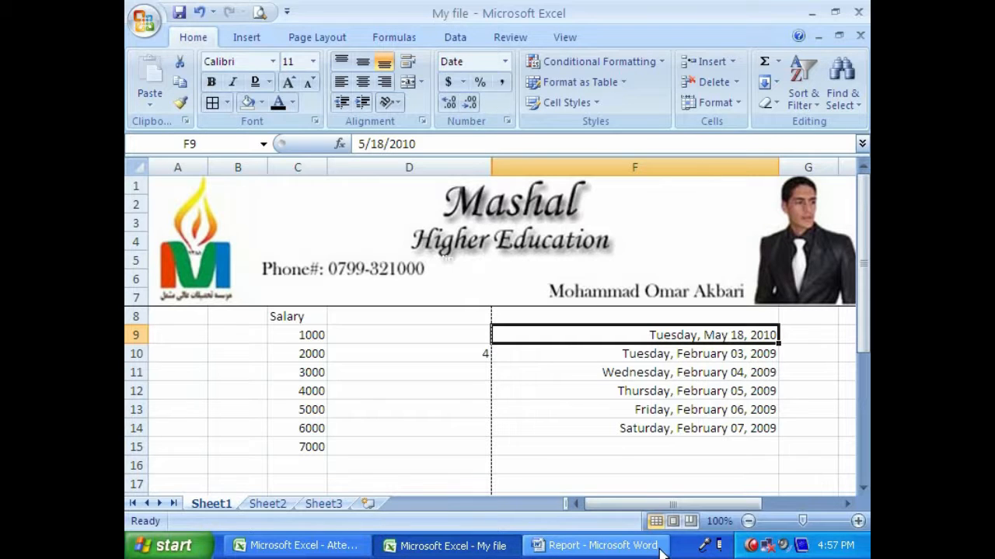
- Apply the date type 14-Mar to cells F9:F14, moving the Format Cells dialog clear of the dates
drag(747, 336, 748, 427)
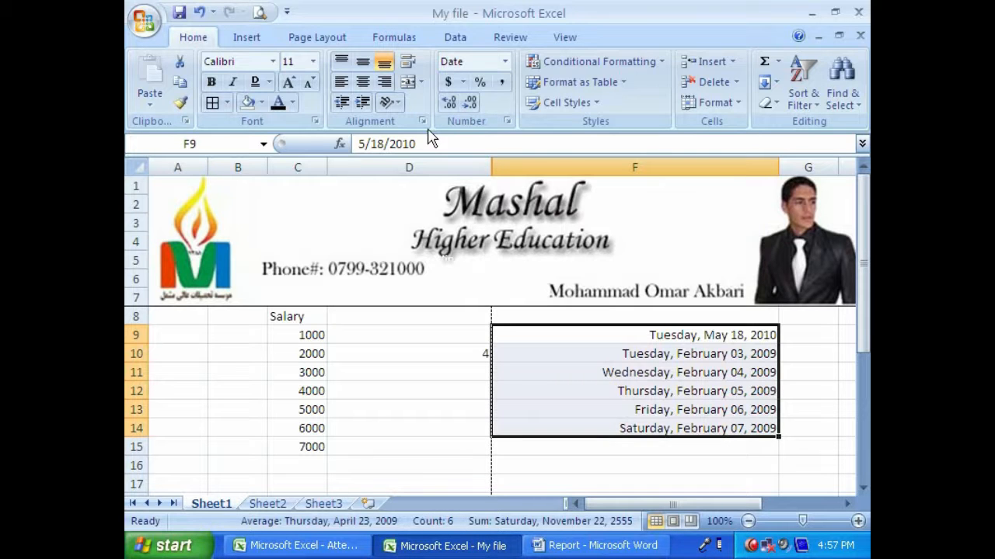
click(315, 122)
click(345, 109)
drag(348, 91, 229, 51)
click(169, 84)
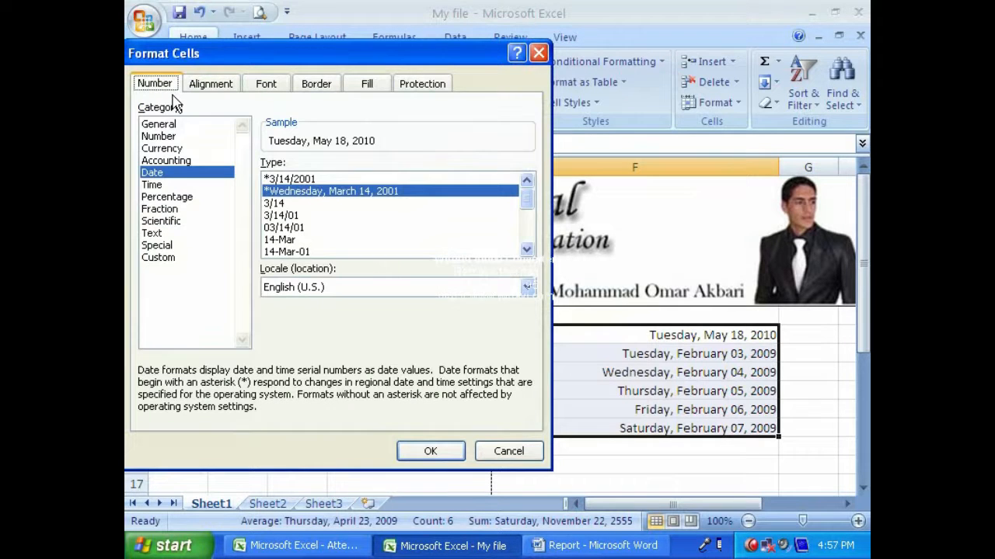
click(292, 240)
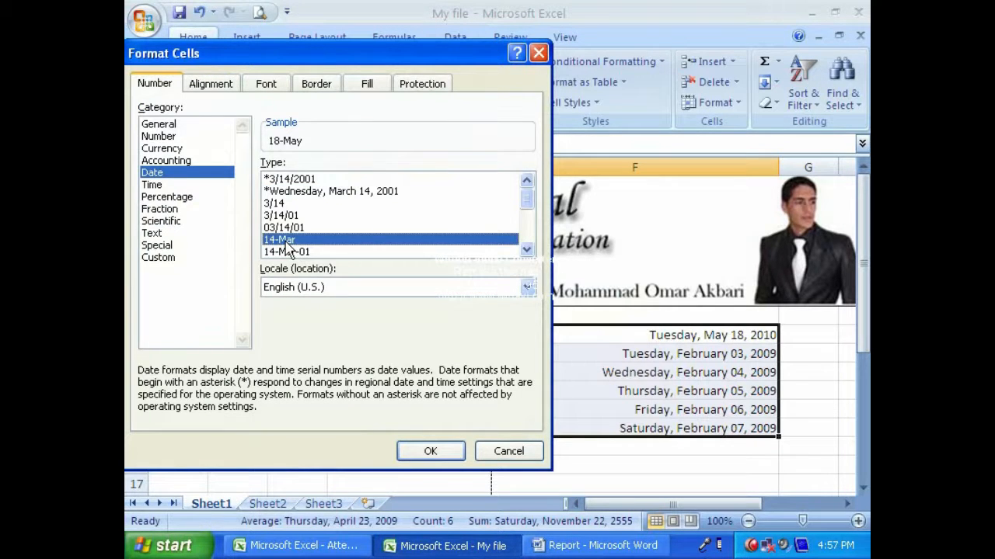
click(414, 448)
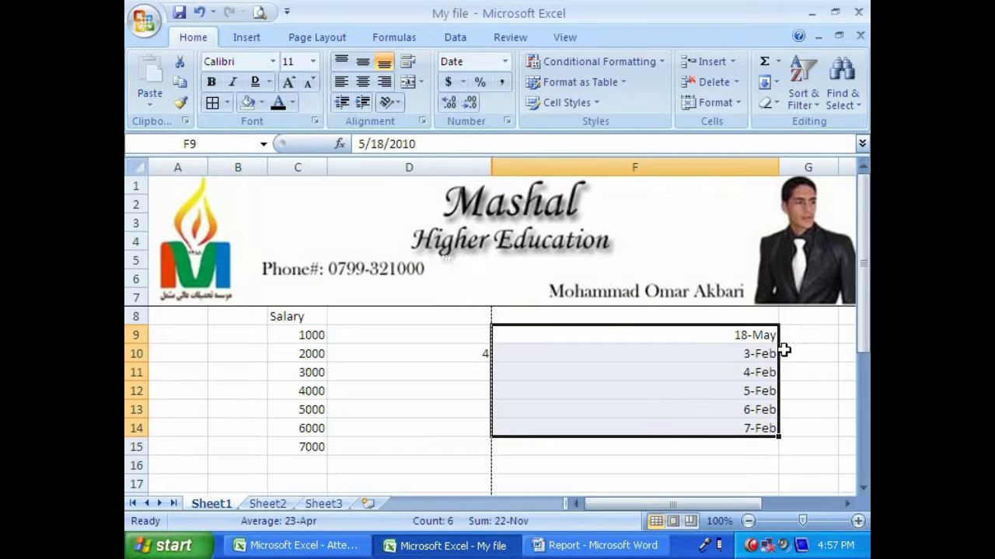
- Change the date type of cells F9:F14 to 14-Mar-01
click(315, 120)
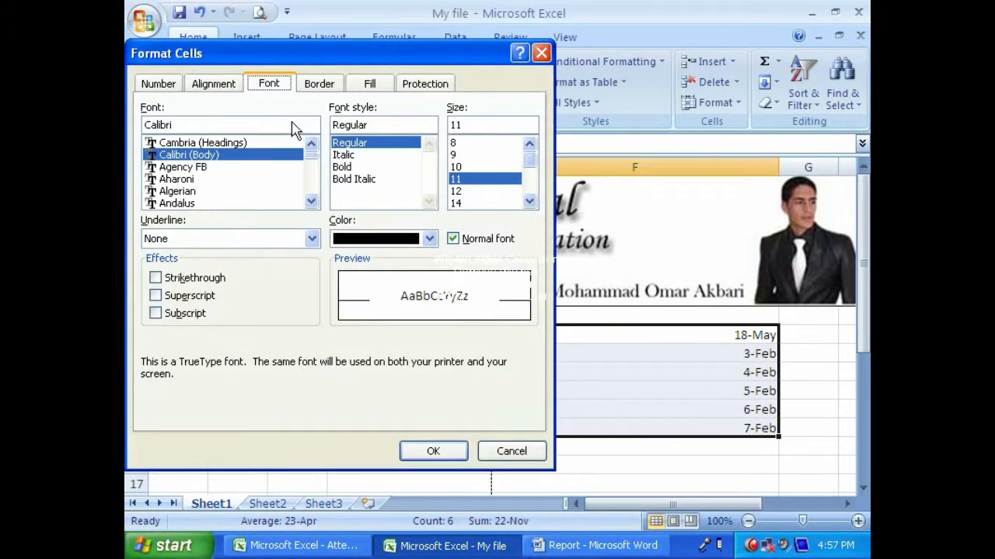
click(163, 84)
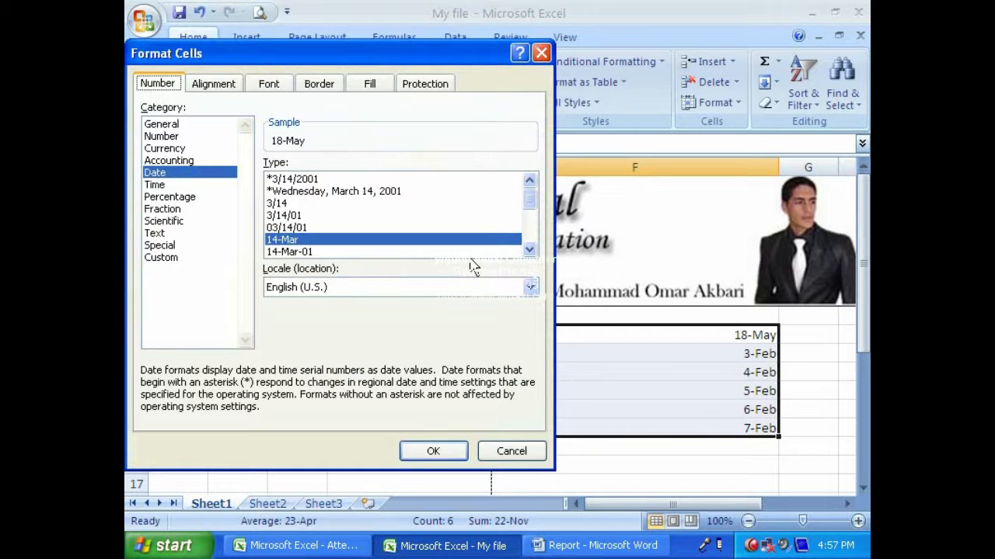
click(529, 249)
click(278, 242)
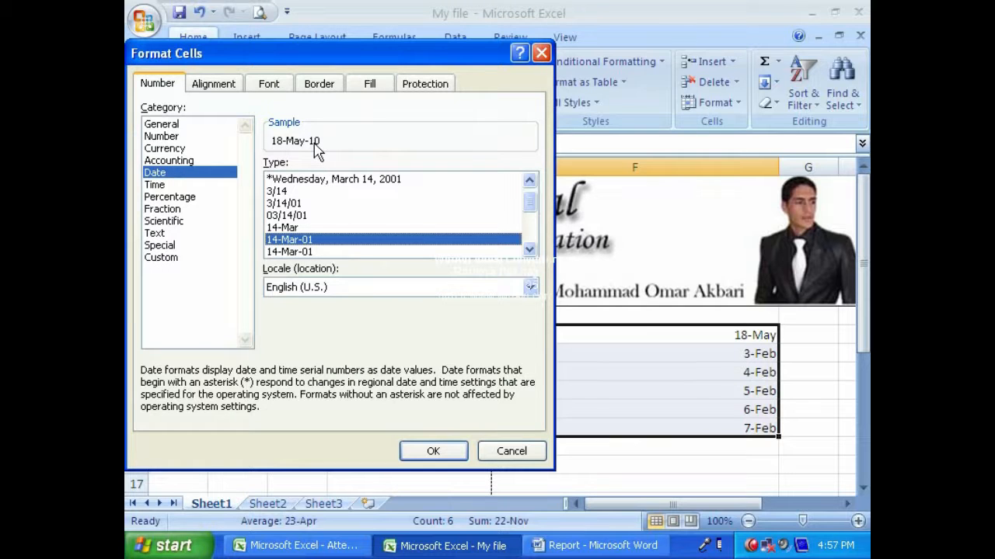
click(429, 452)
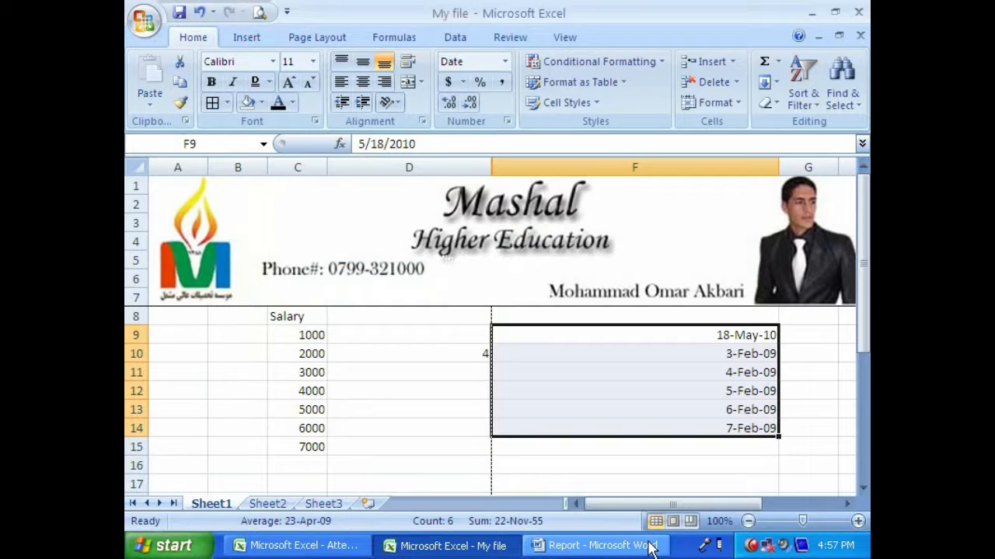
- Reselect cells F9:F14, minimize the My file workbook, and close the other open workbook and the Report document in Word
drag(723, 335, 722, 422)
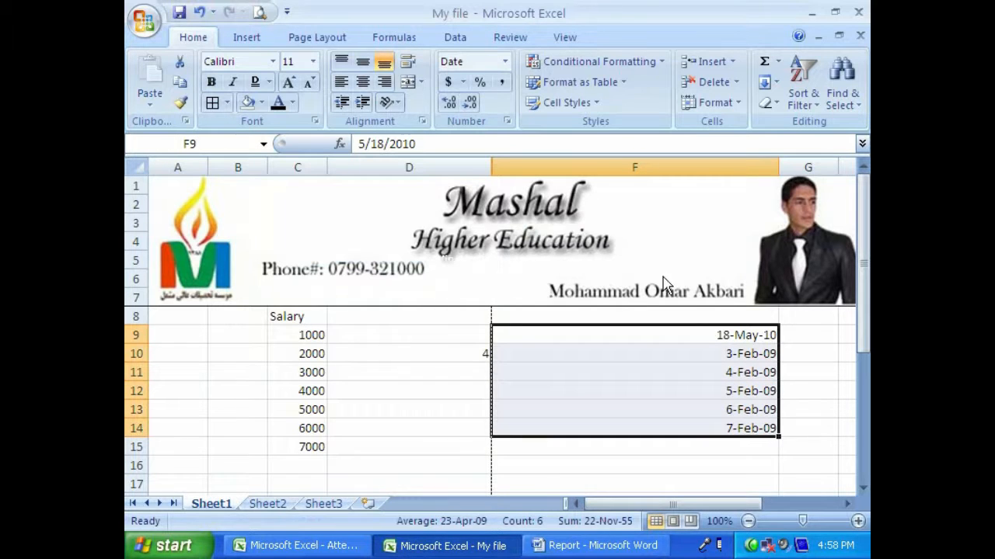
click(811, 13)
click(858, 12)
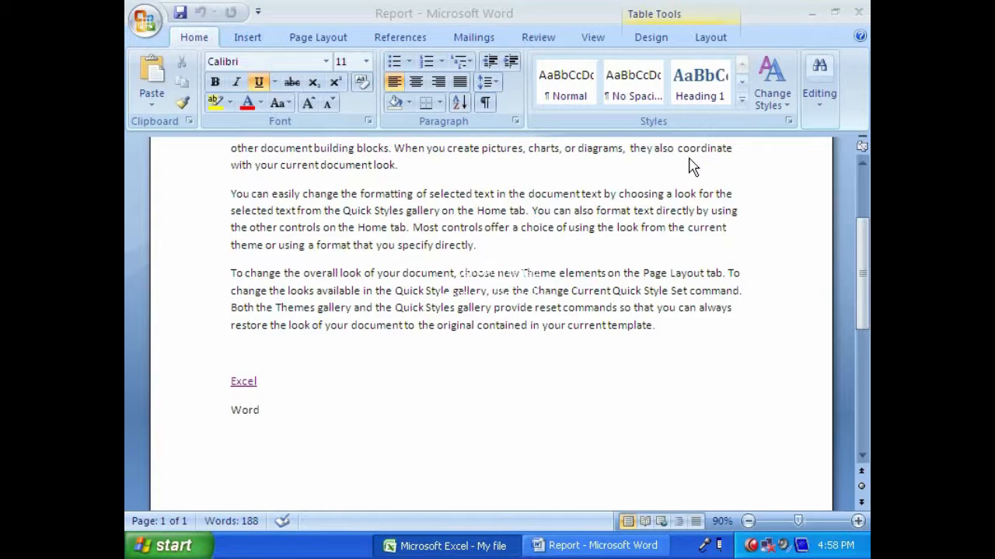
click(859, 13)
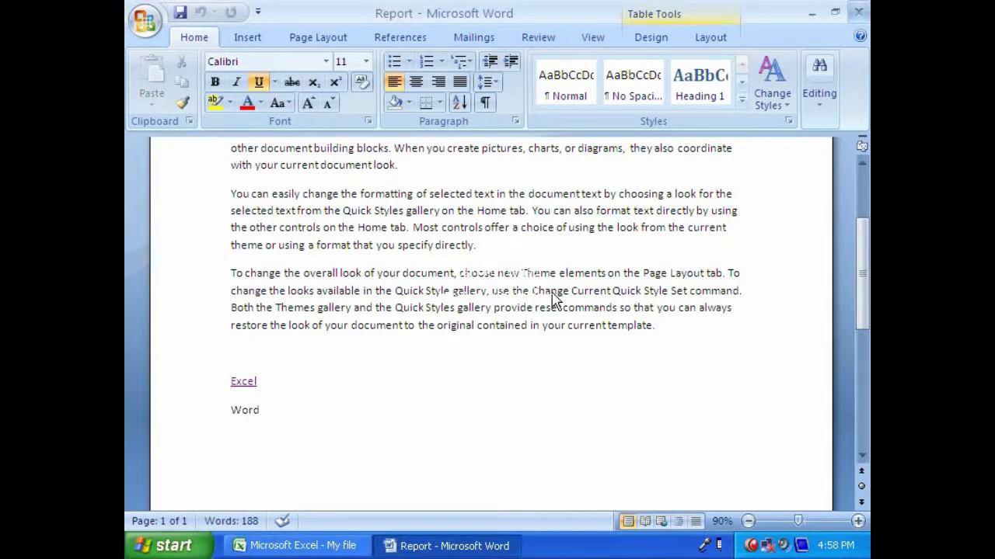